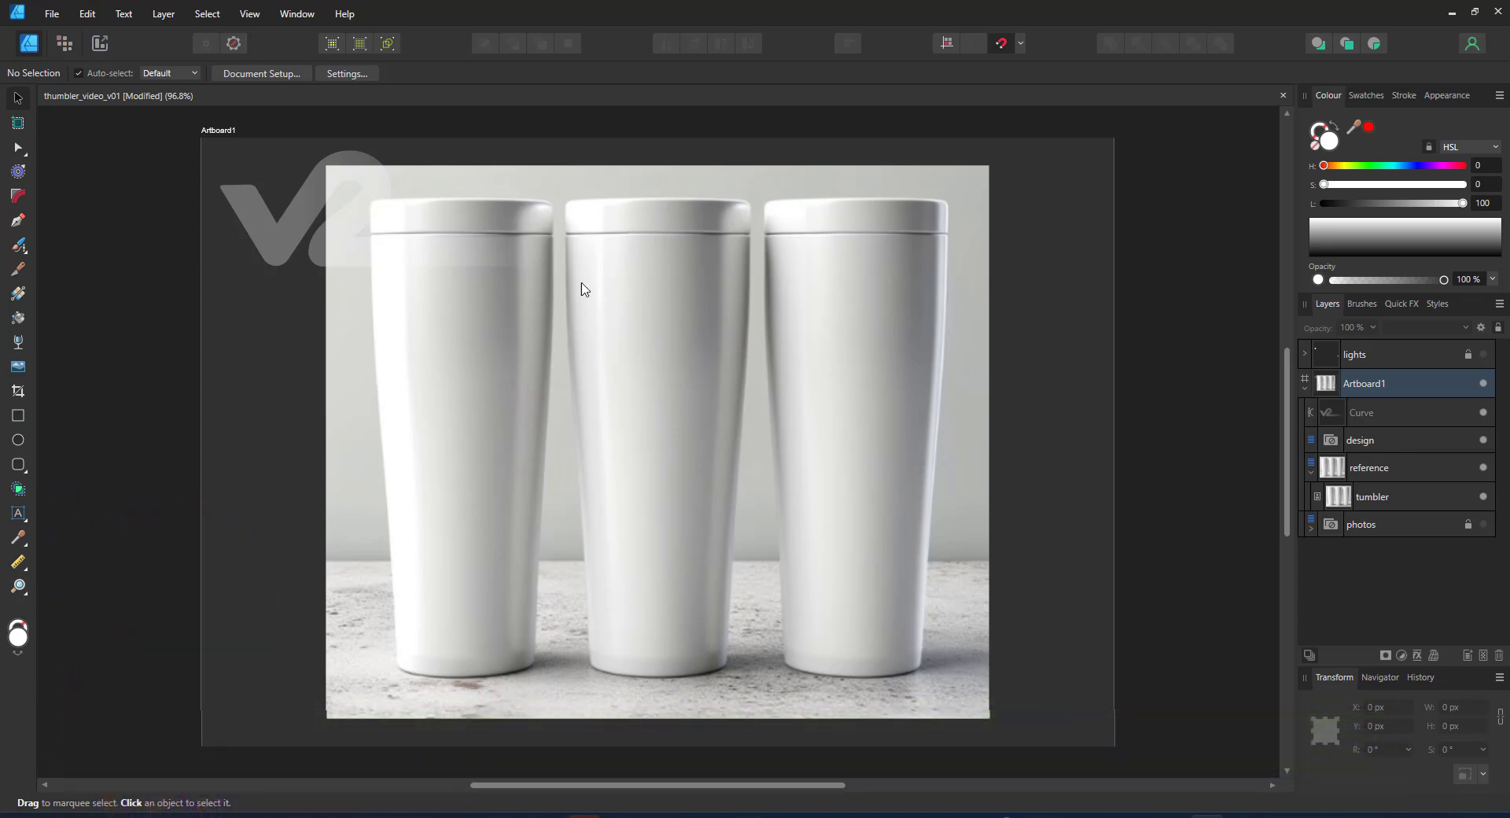
# Reduce the tumbler reference image's opacity to 20 % and make the design layer active
pyautogui.click(1306, 496)
pyautogui.press('2')
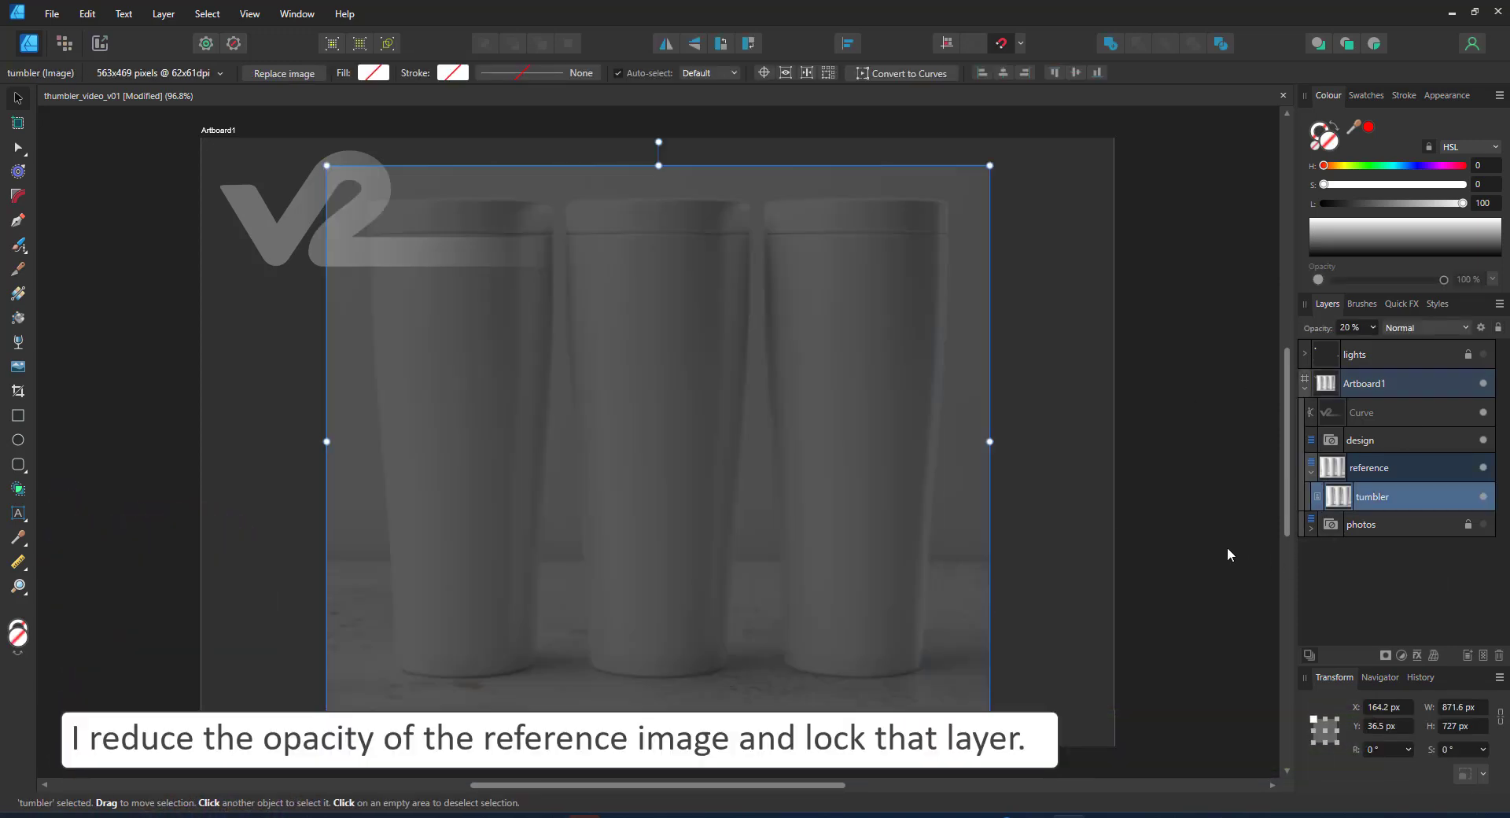
pyautogui.click(1384, 440)
# Draw the left half of the middle tumbler as a closed Pen outline along its vertical centre line
pyautogui.press('p')
pyautogui.click(658, 197)
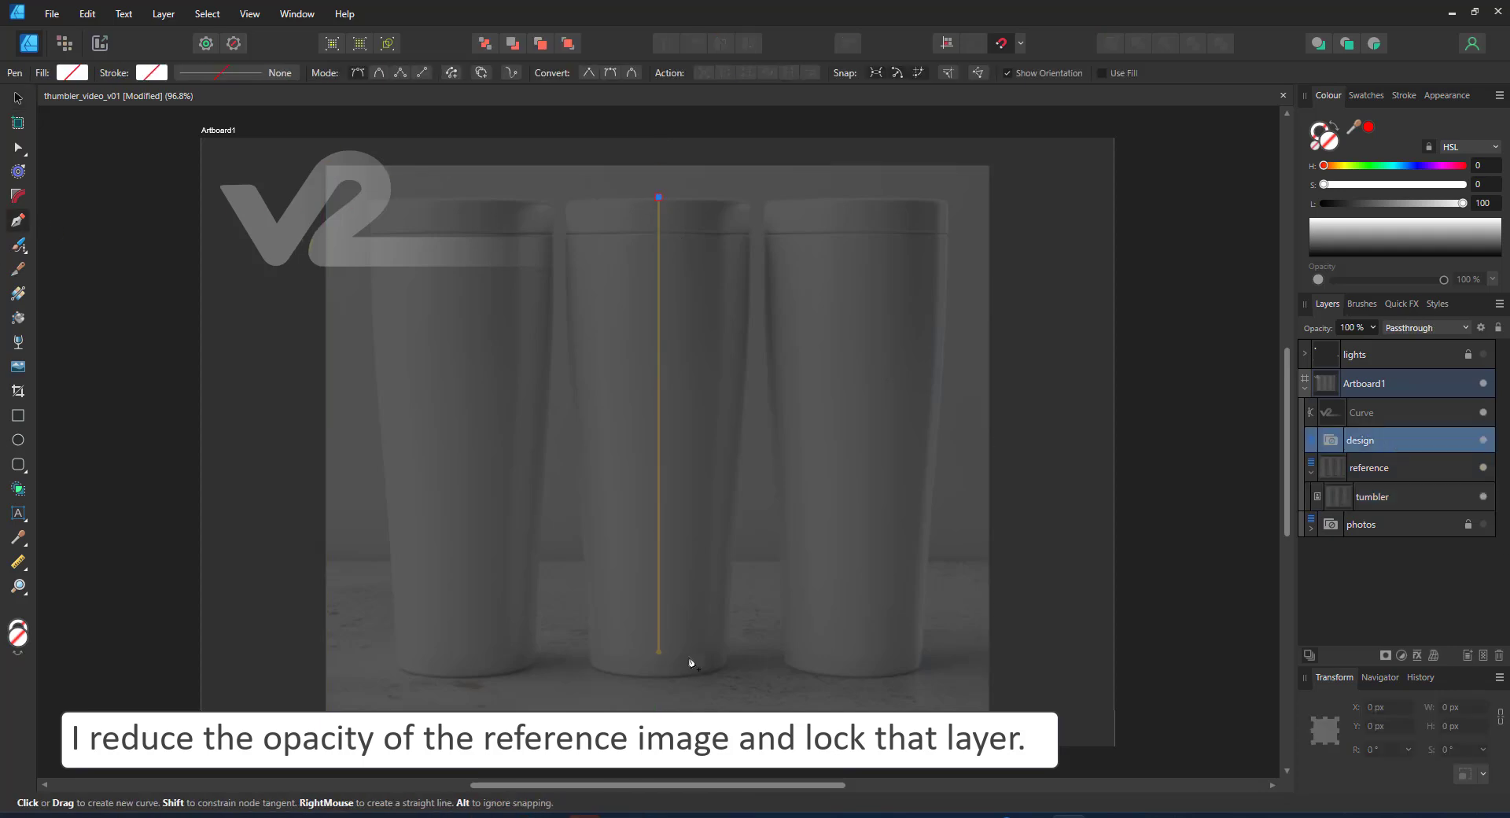
pyautogui.click(658, 675)
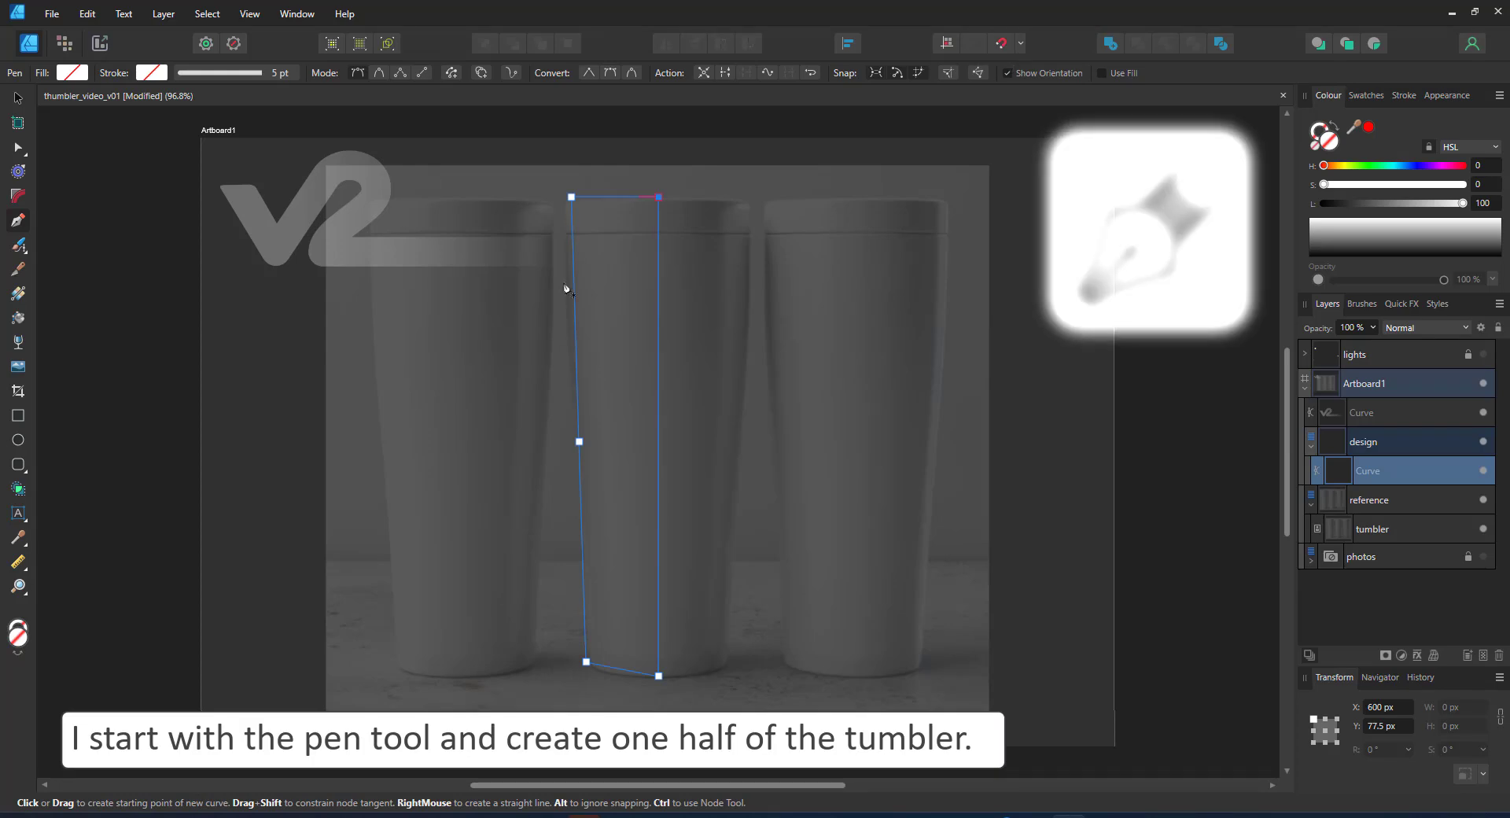
# Give the half-tumbler outline a white stroke 1 pt wide
pyautogui.press('z')
pyautogui.click(731, 321)
pyautogui.moveTo(732, 321); pyautogui.dragTo(956, 407)
pyautogui.press('a')
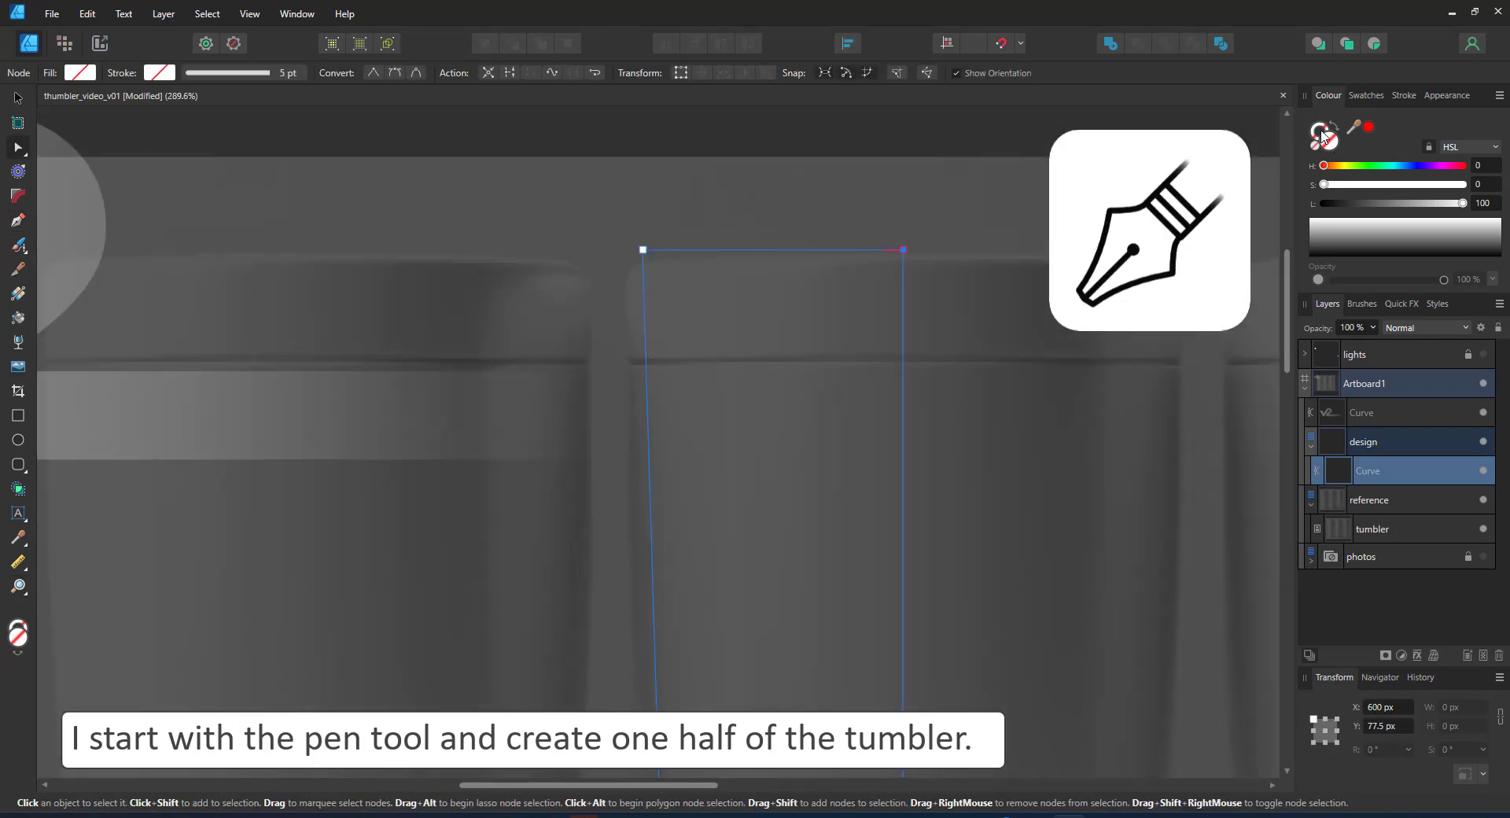
pyautogui.click(1317, 132)
pyautogui.moveTo(1325, 233); pyautogui.dragTo(1277, 160)
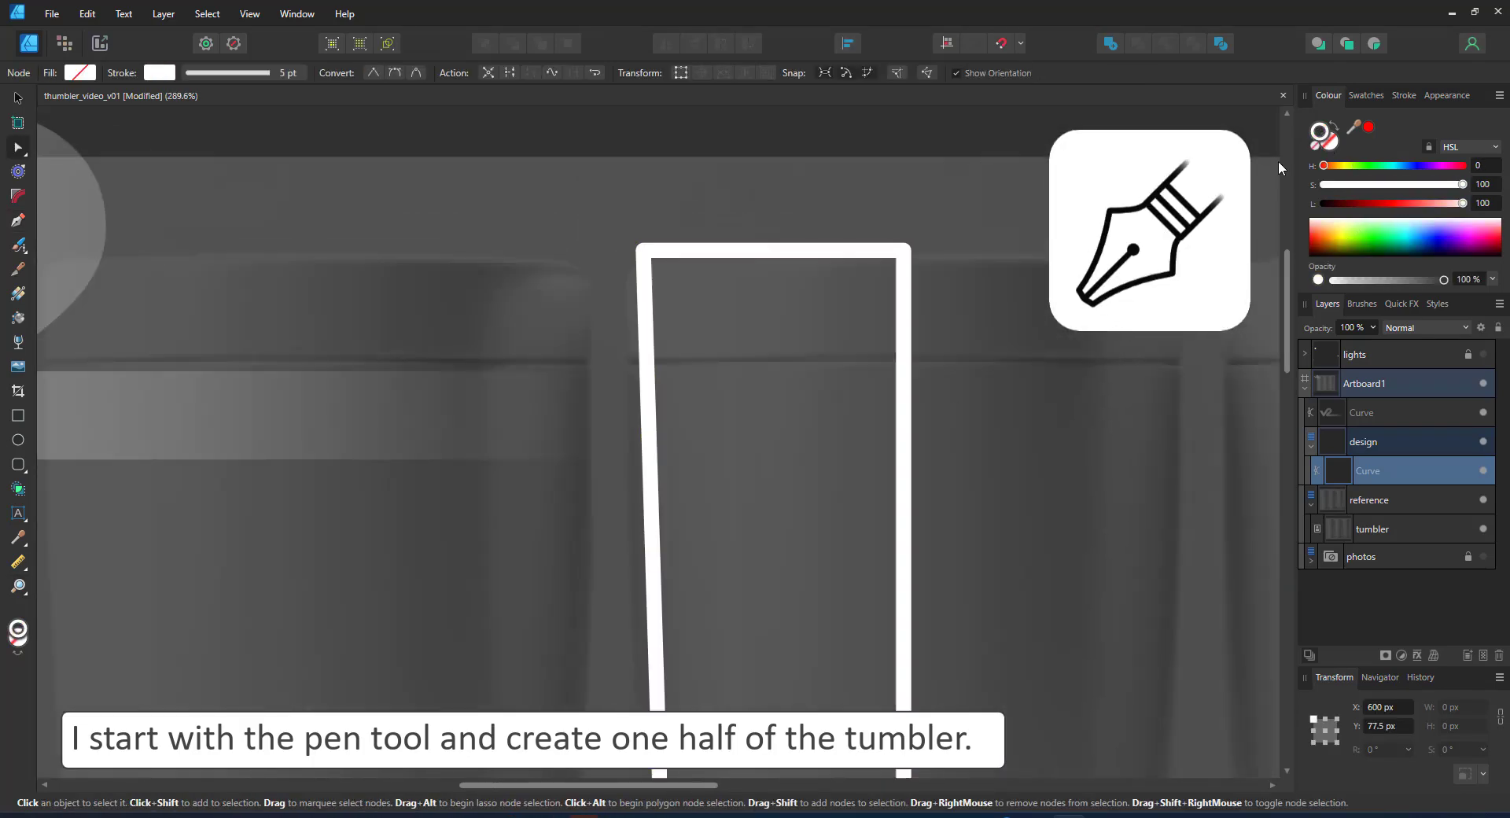
pyautogui.click(243, 73)
pyautogui.click(332, 128)
pyautogui.write('1')
# Bend the outline's upper side edge to follow the reference and convert the side's middle node to smooth
pyautogui.moveTo(645, 294)
pyautogui.mouseDown()
pyautogui.moveTo(630, 330)
pyautogui.moveTo(688, 651)
pyautogui.moveTo(613, 506)
pyautogui.mouseUp()
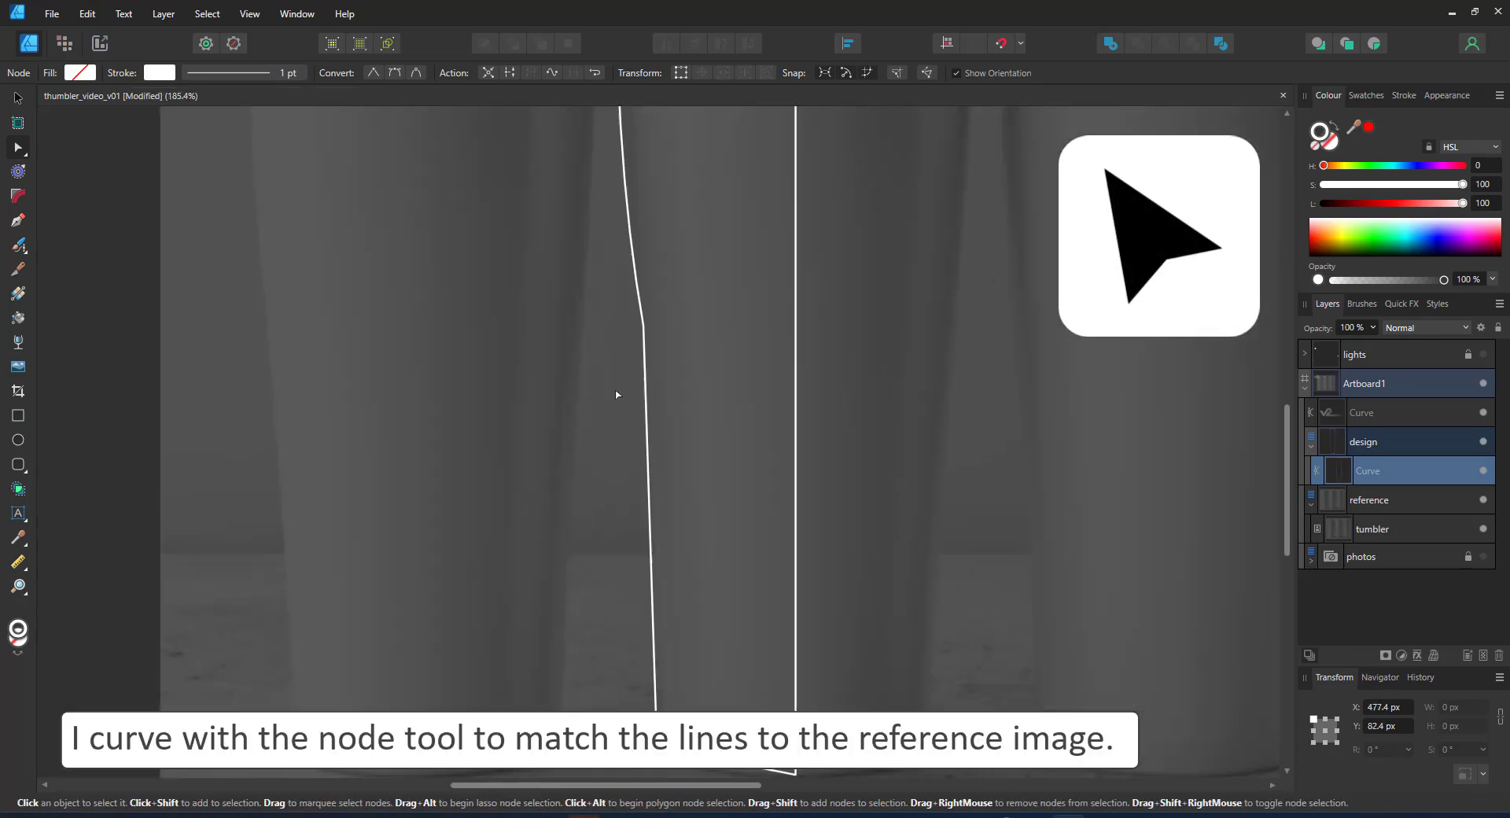
pyautogui.click(618, 394)
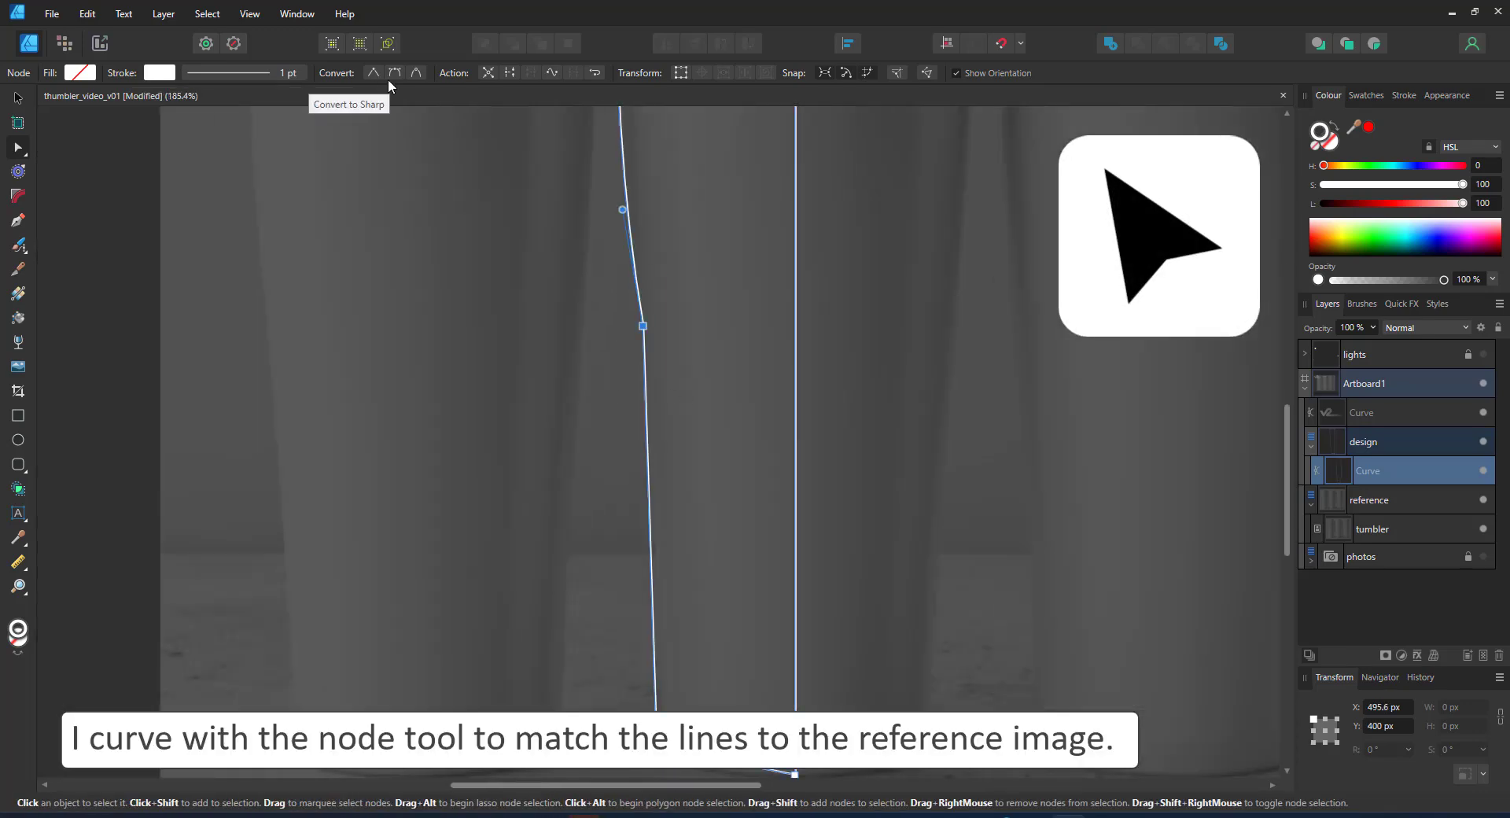
pyautogui.click(372, 73)
# Move the outline's lower outer node inward and curve the base edge to match the reference tumbler's rounded bottom
pyautogui.scroll(-2, 688, 541)
pyautogui.press('z')
pyautogui.moveTo(603, 492); pyautogui.dragTo(1012, 653)
pyautogui.click(24, 155)
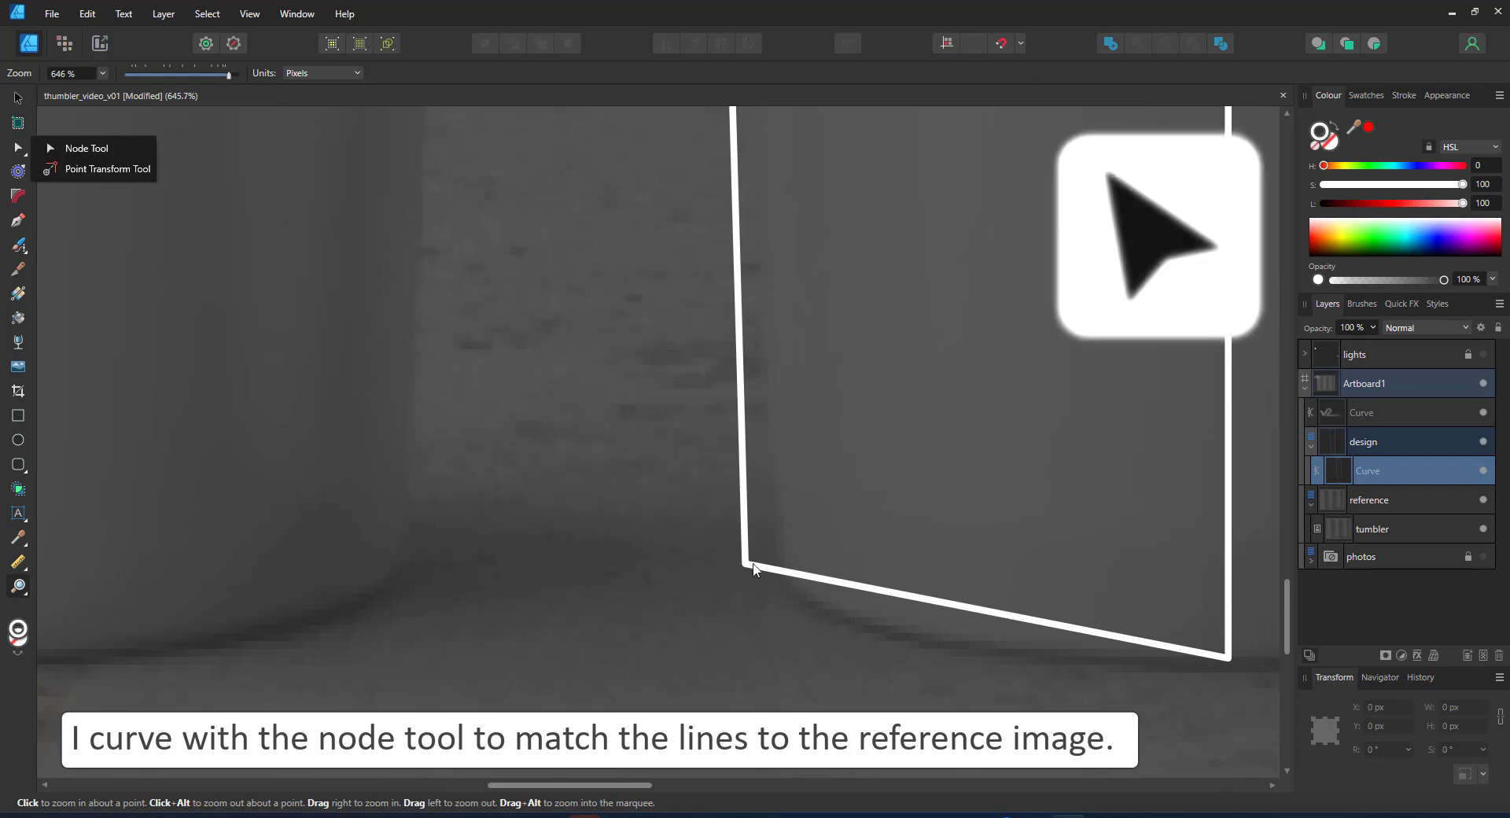
pyautogui.click(83, 149)
pyautogui.moveTo(745, 565); pyautogui.dragTo(783, 575)
pyautogui.moveTo(893, 597); pyautogui.dragTo(763, 577)
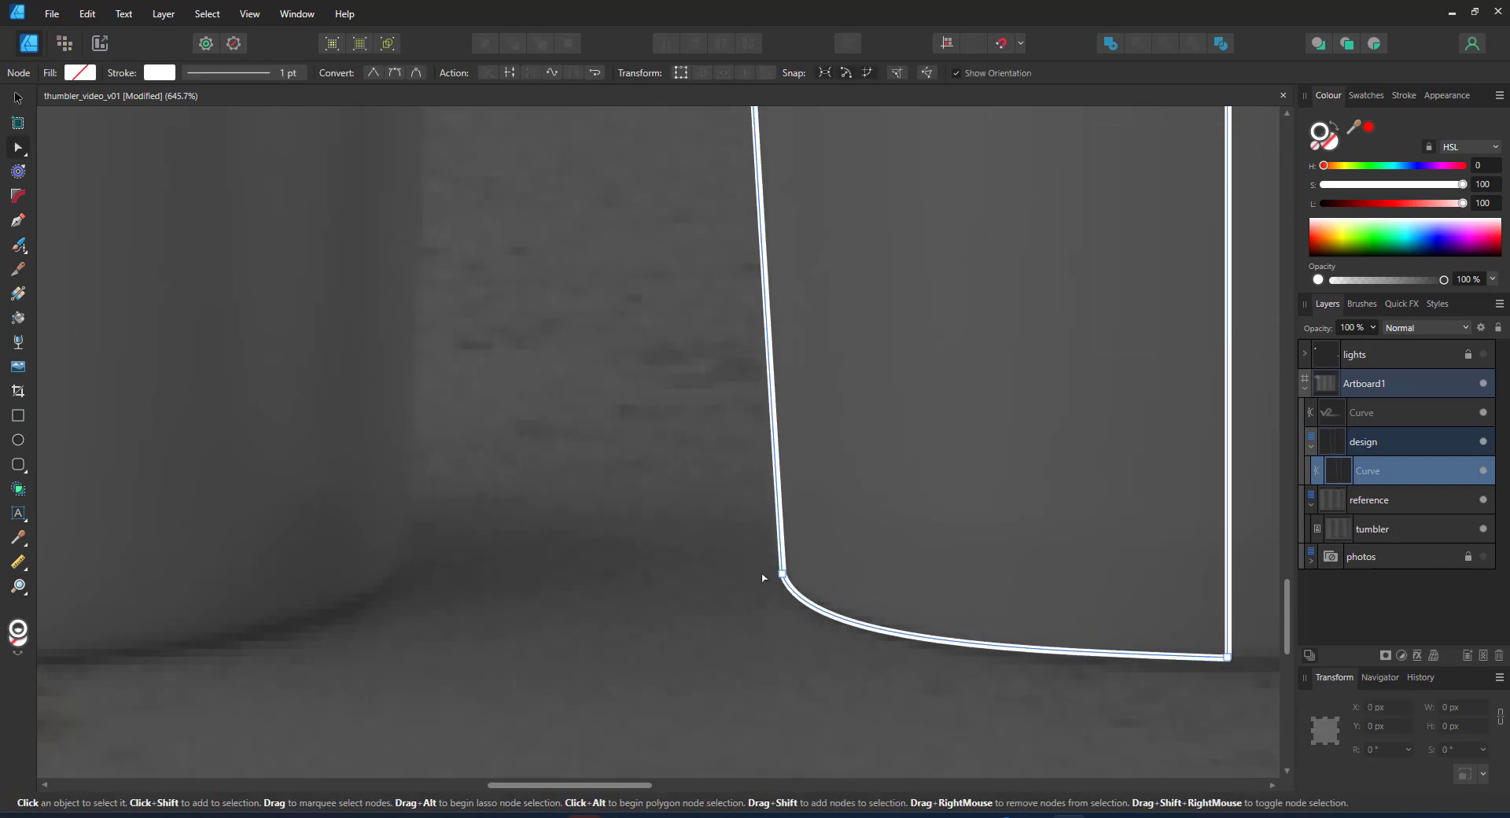
pyautogui.moveTo(807, 644); pyautogui.dragTo(787, 638)
pyautogui.moveTo(1019, 650); pyautogui.dragTo(1000, 665)
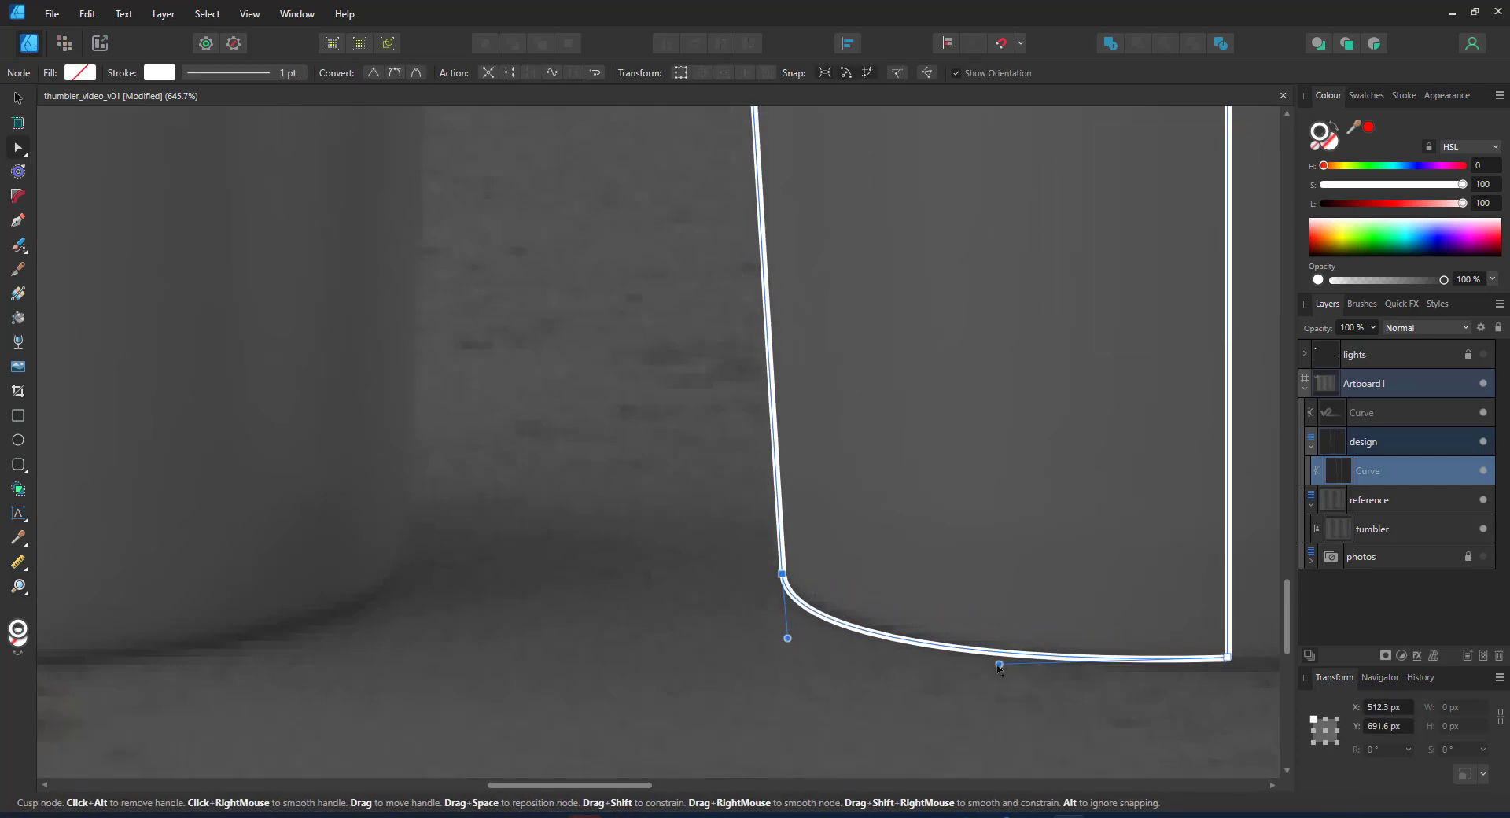
# Round the outline's upper outer corner with the Corner tool and give the top edge a slight curve
pyautogui.hotkey('ctrl', '0')
pyautogui.press('z')
pyautogui.moveTo(532, 182); pyautogui.dragTo(947, 407)
pyautogui.click(17, 196)
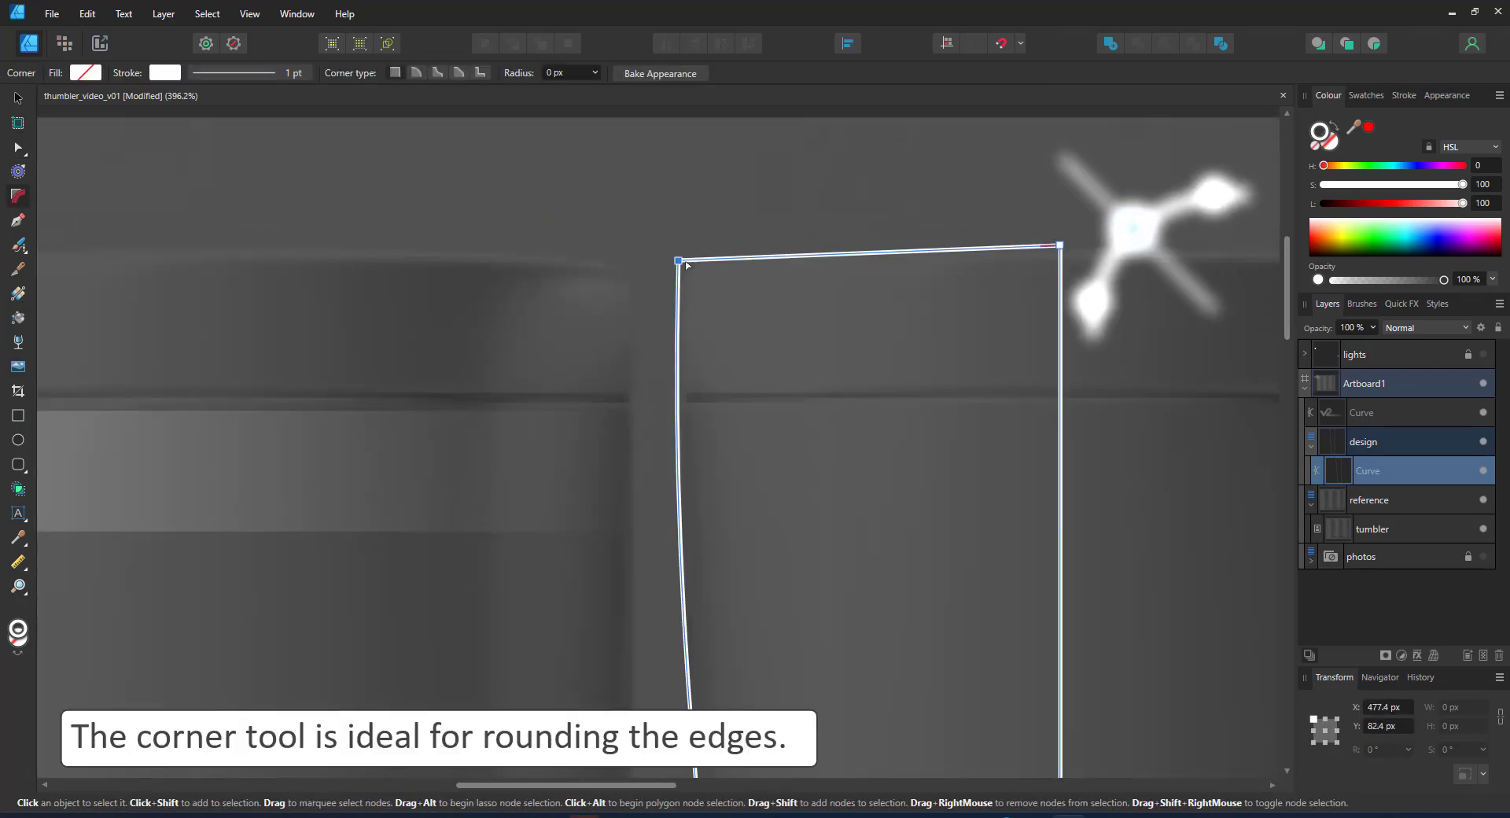
pyautogui.moveTo(678, 261); pyautogui.dragTo(712, 294)
pyautogui.click(18, 147)
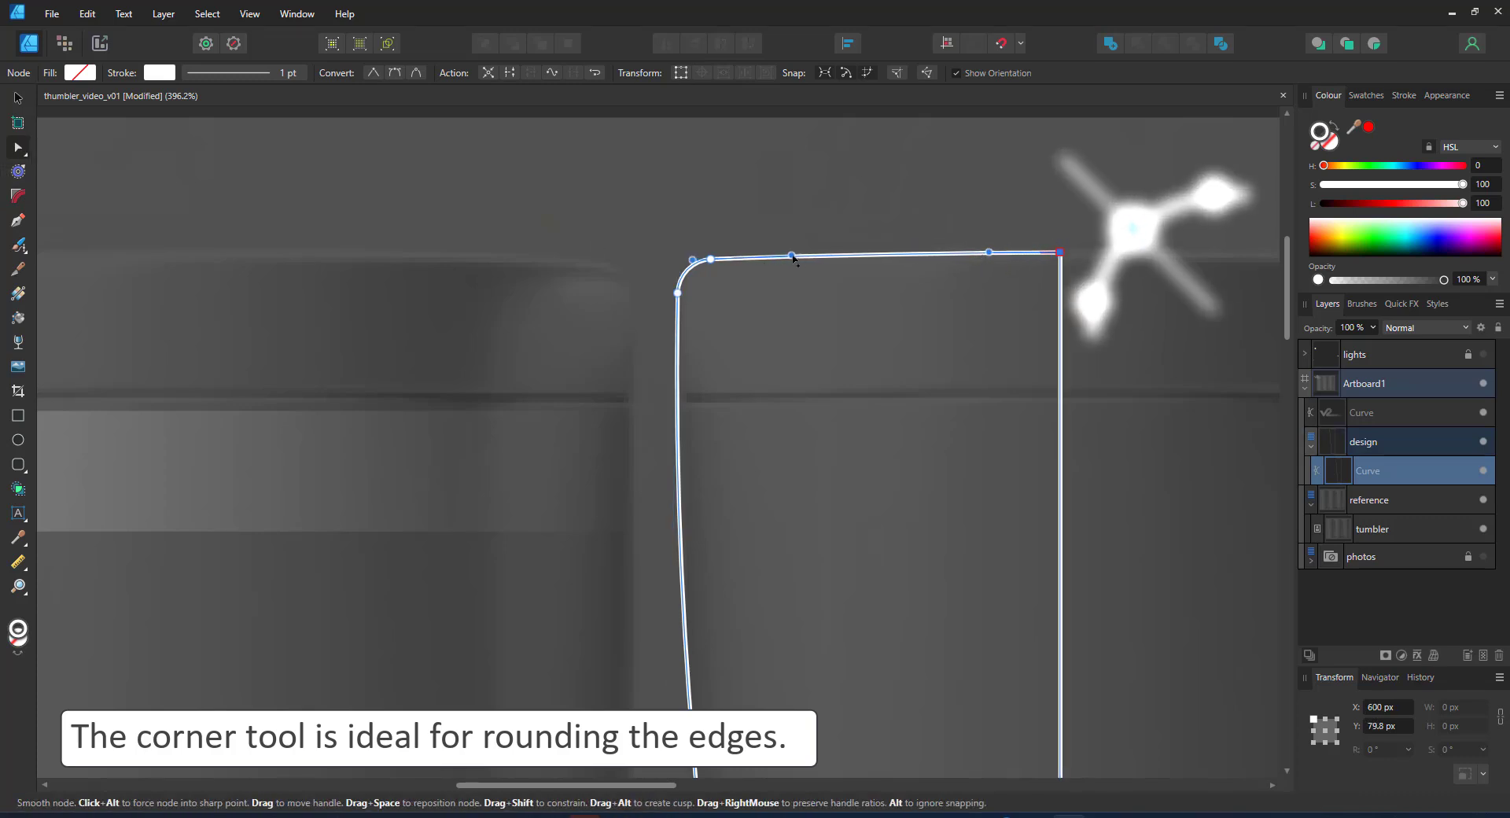
# Draw the lid gap line from the centre line past the tumbler's left edge and bend it to follow the reference
pyautogui.press('p')
pyautogui.click(1061, 397)
pyautogui.click(652, 396)
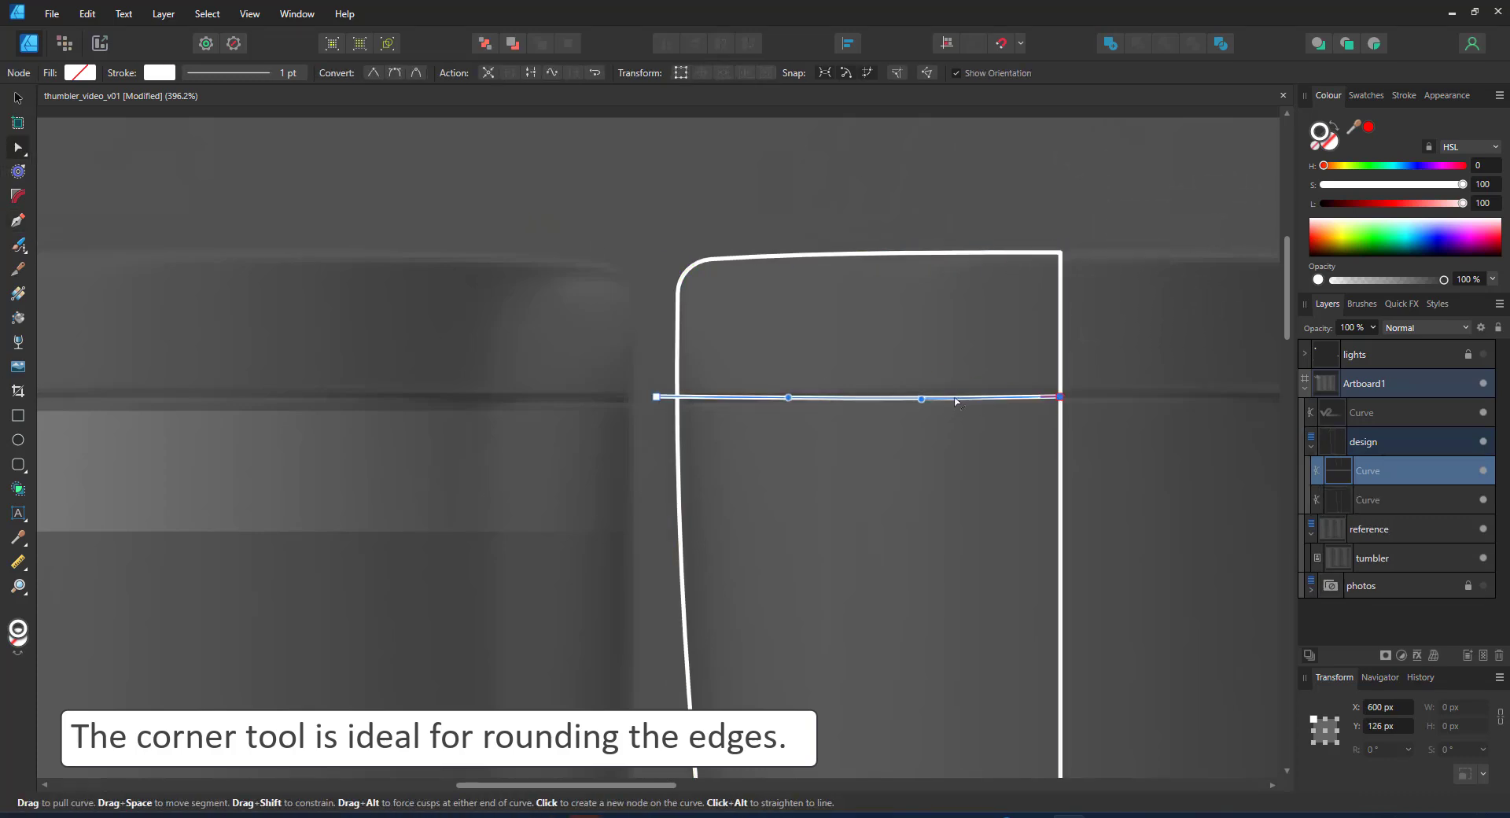
pyautogui.press('a')
pyautogui.moveTo(653, 410); pyautogui.dragTo(658, 409)
pyautogui.moveTo(774, 409); pyautogui.dragTo(748, 395)
pyautogui.moveTo(657, 409); pyautogui.dragTo(601, 412)
pyautogui.scroll(-6, 903, 390)
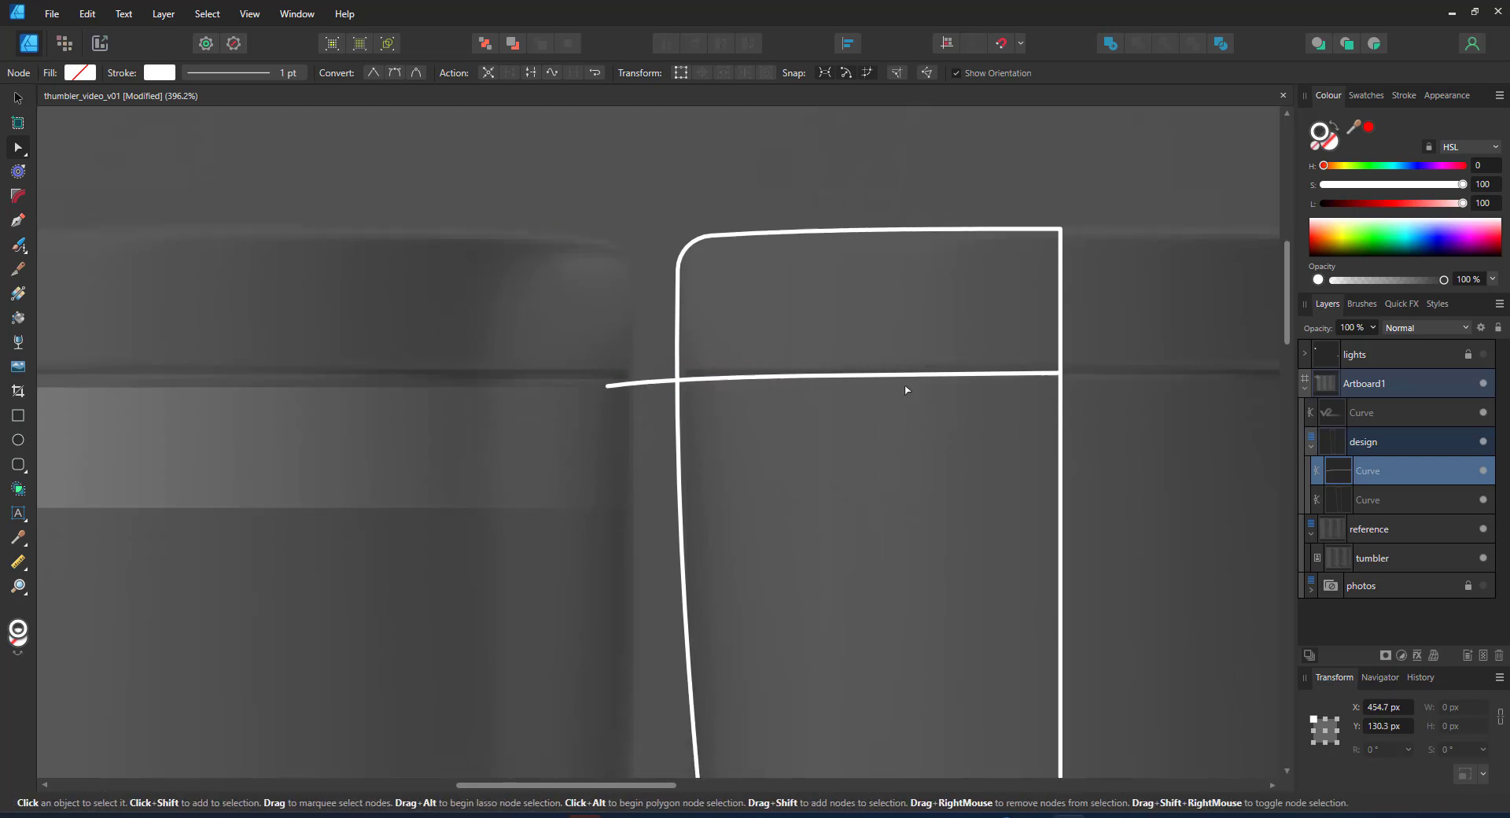
# Duplicate the half outline and lid line, flip the copies horizontally and place them against the centre line as the right half
pyautogui.press('v')
pyautogui.keyDown('shift'); pyautogui.click(981, 560); pyautogui.keyUp('shift')
pyautogui.hotkey('ctrl', 'j')
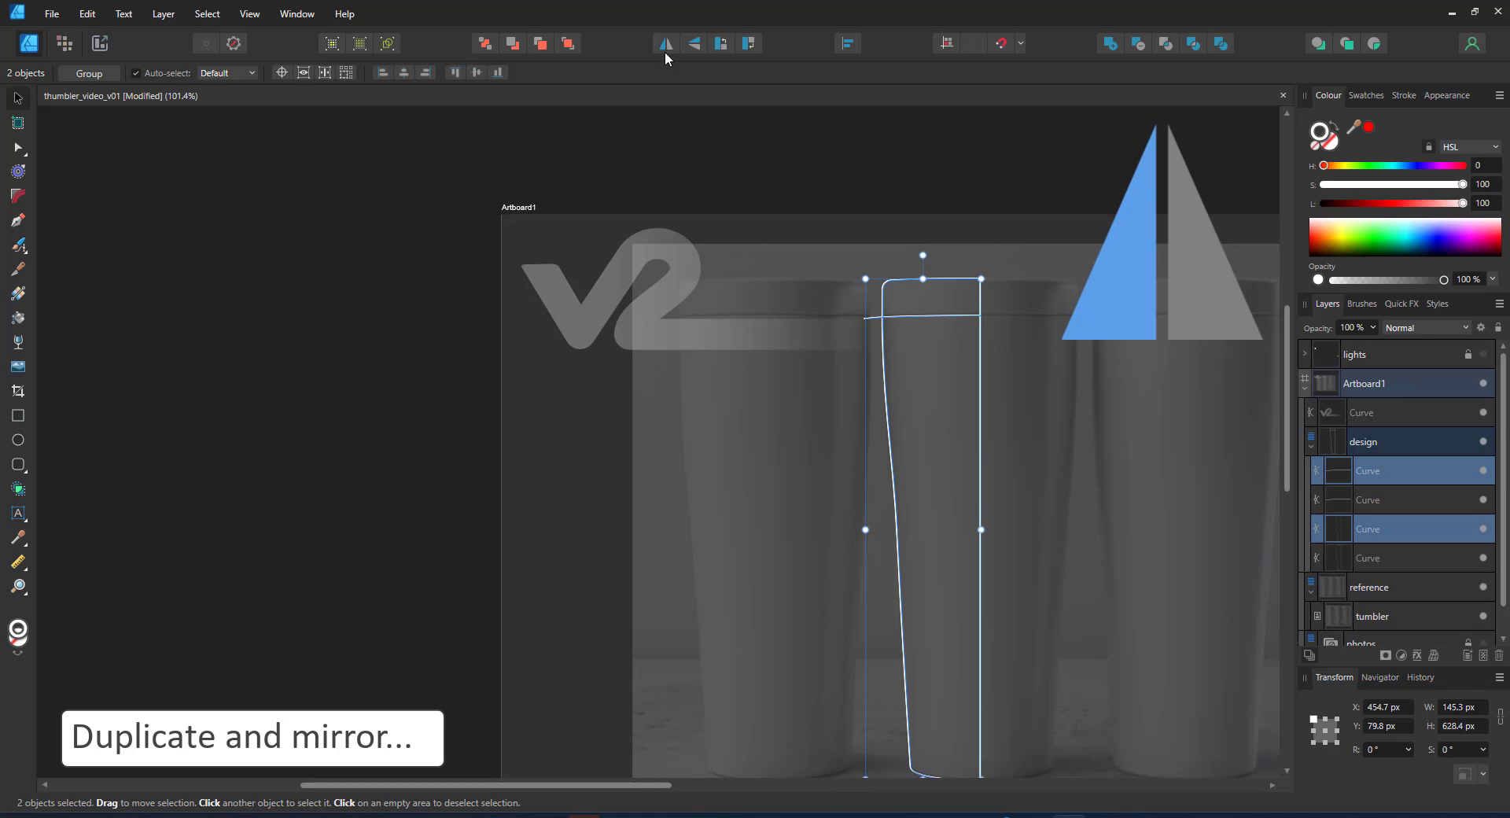
pyautogui.click(666, 43)
pyautogui.moveTo(965, 403); pyautogui.dragTo(1032, 369)
# Combine the left and right tumbler halves into one shape with the Boolean Add operation
pyautogui.click(932, 498)
pyautogui.press('a')
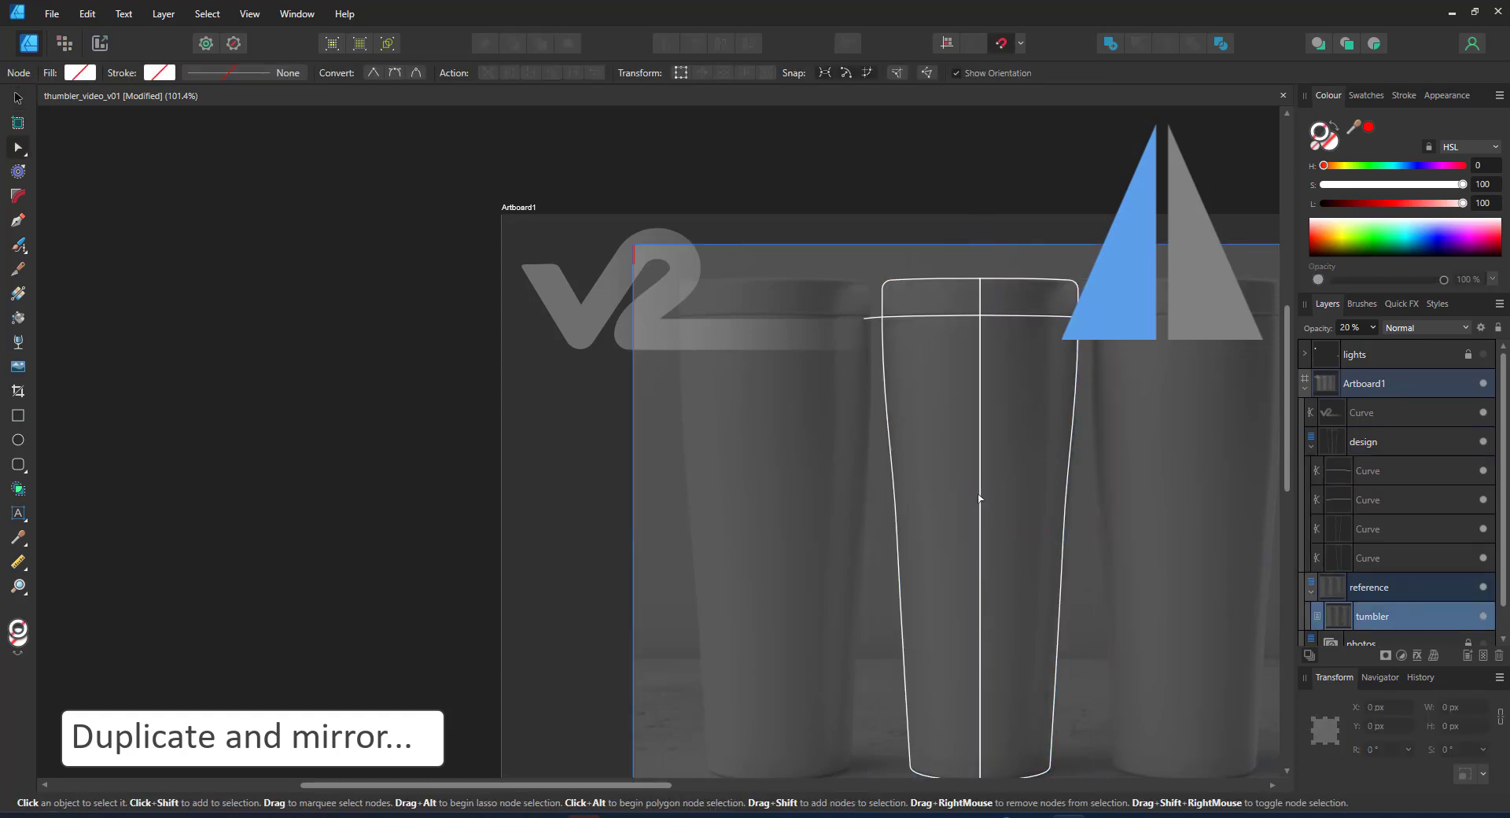
pyautogui.click(981, 499)
pyautogui.moveTo(981, 499); pyautogui.dragTo(953, 509)
pyautogui.keyDown('shift'); pyautogui.click(896, 503); pyautogui.keyUp('shift')
pyautogui.click(1109, 43)
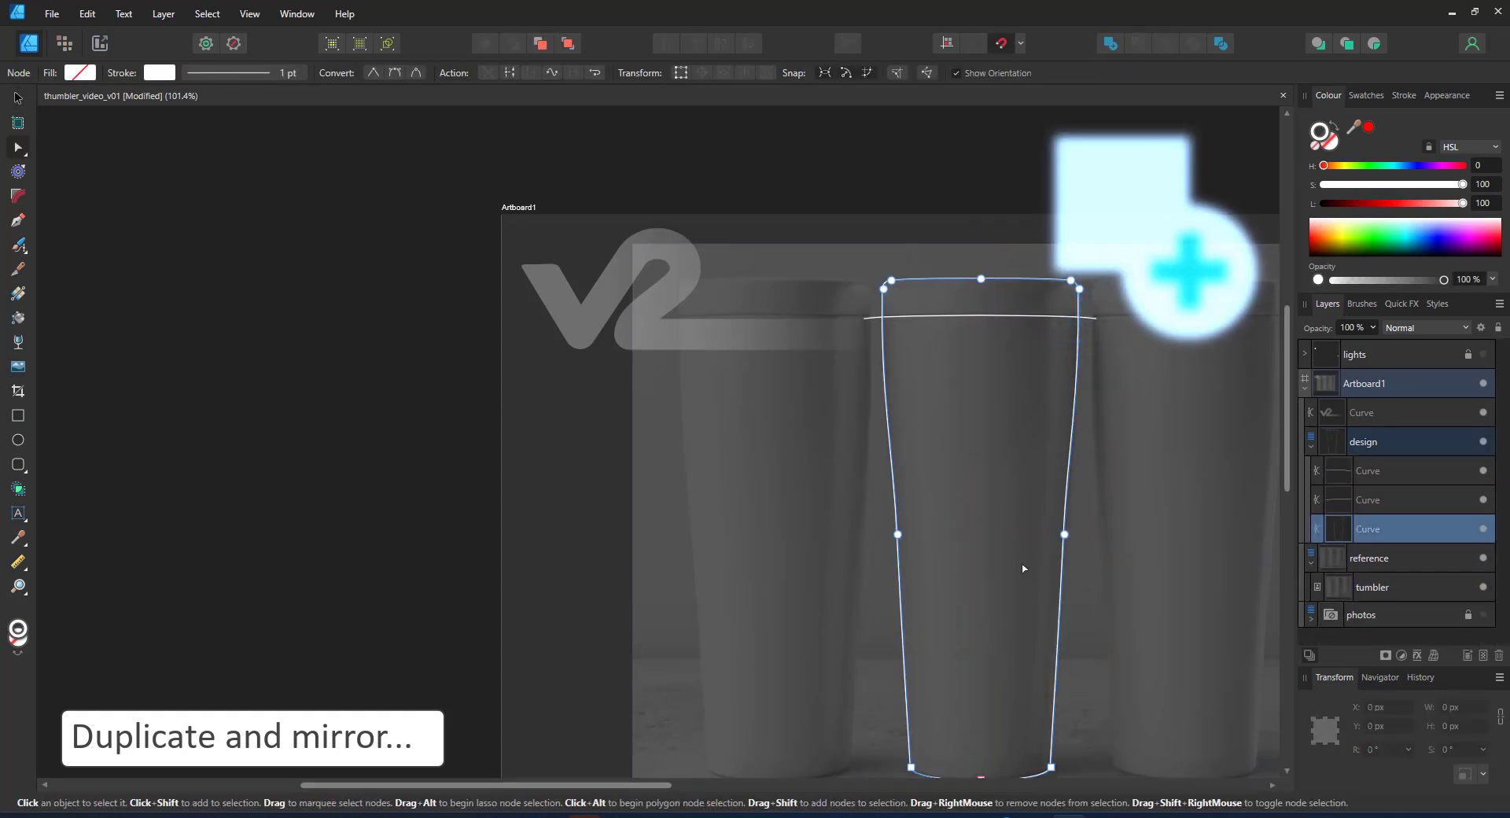
# Join the two lid line halves into one curve, and hide and lock the reference layer
pyautogui.scroll(-1, 1046, 464)
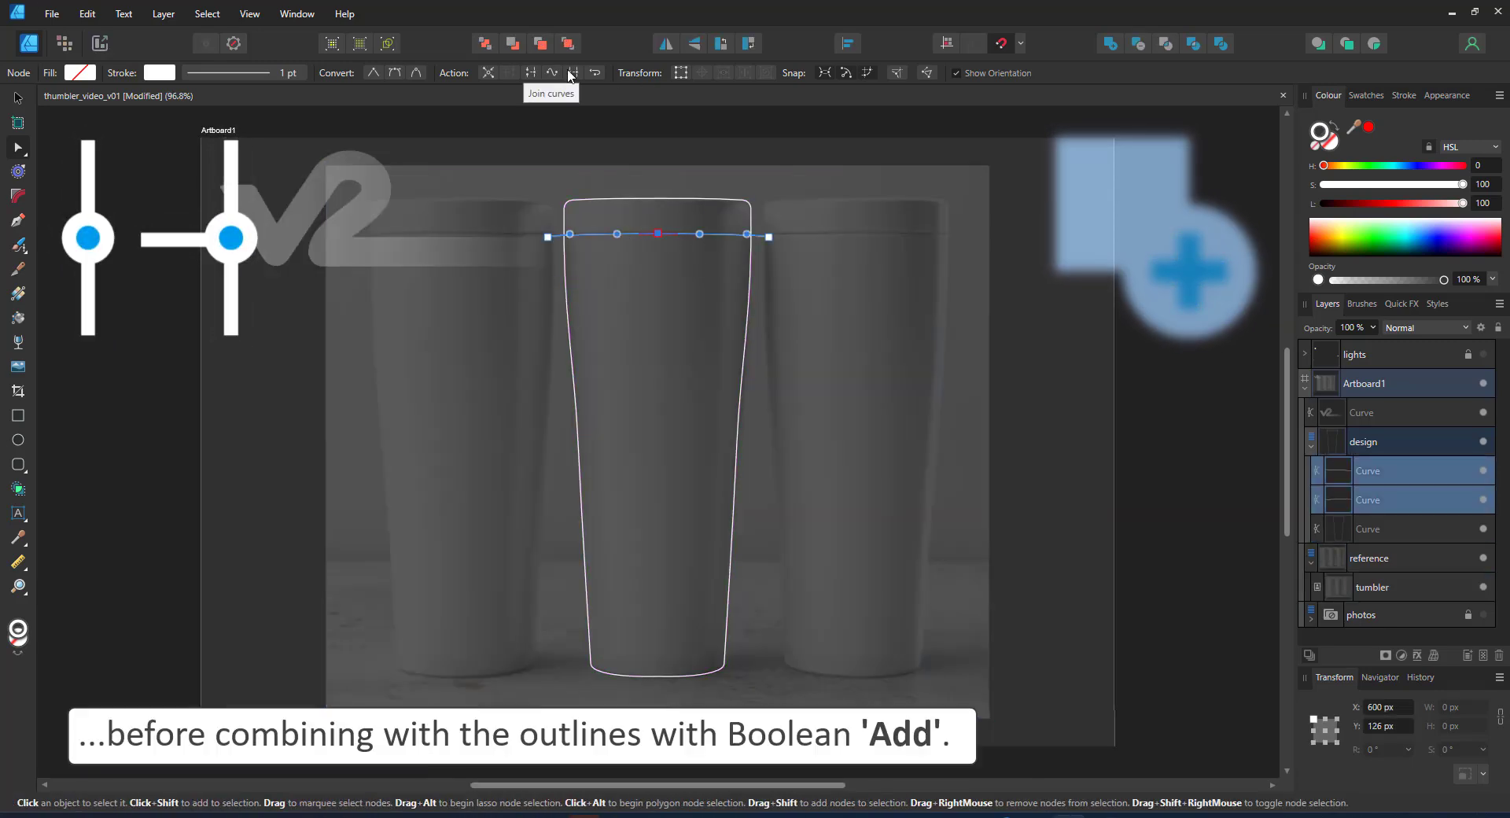
pyautogui.click(573, 73)
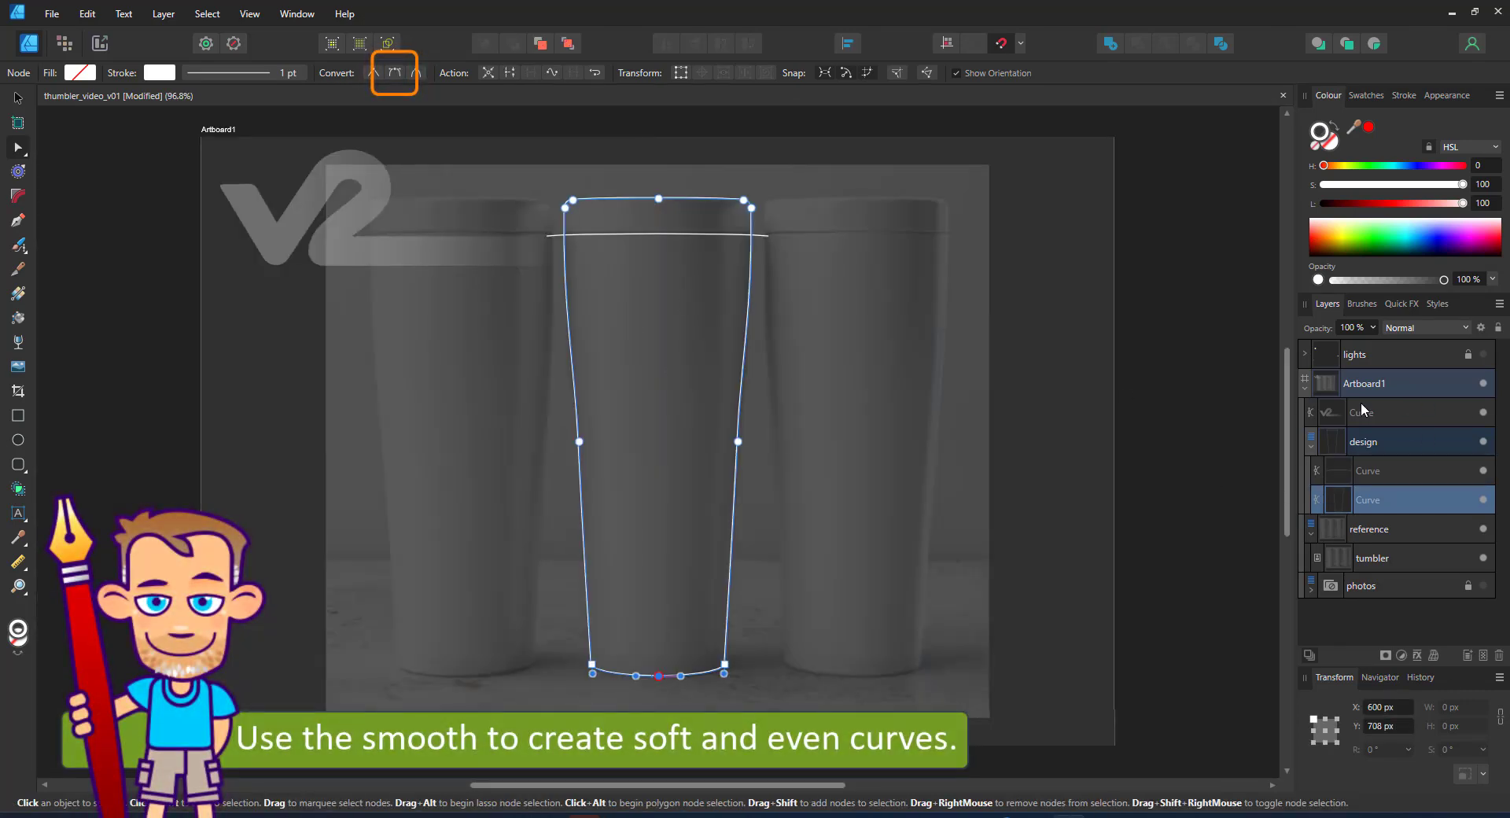
pyautogui.click(1484, 530)
pyautogui.click(1311, 534)
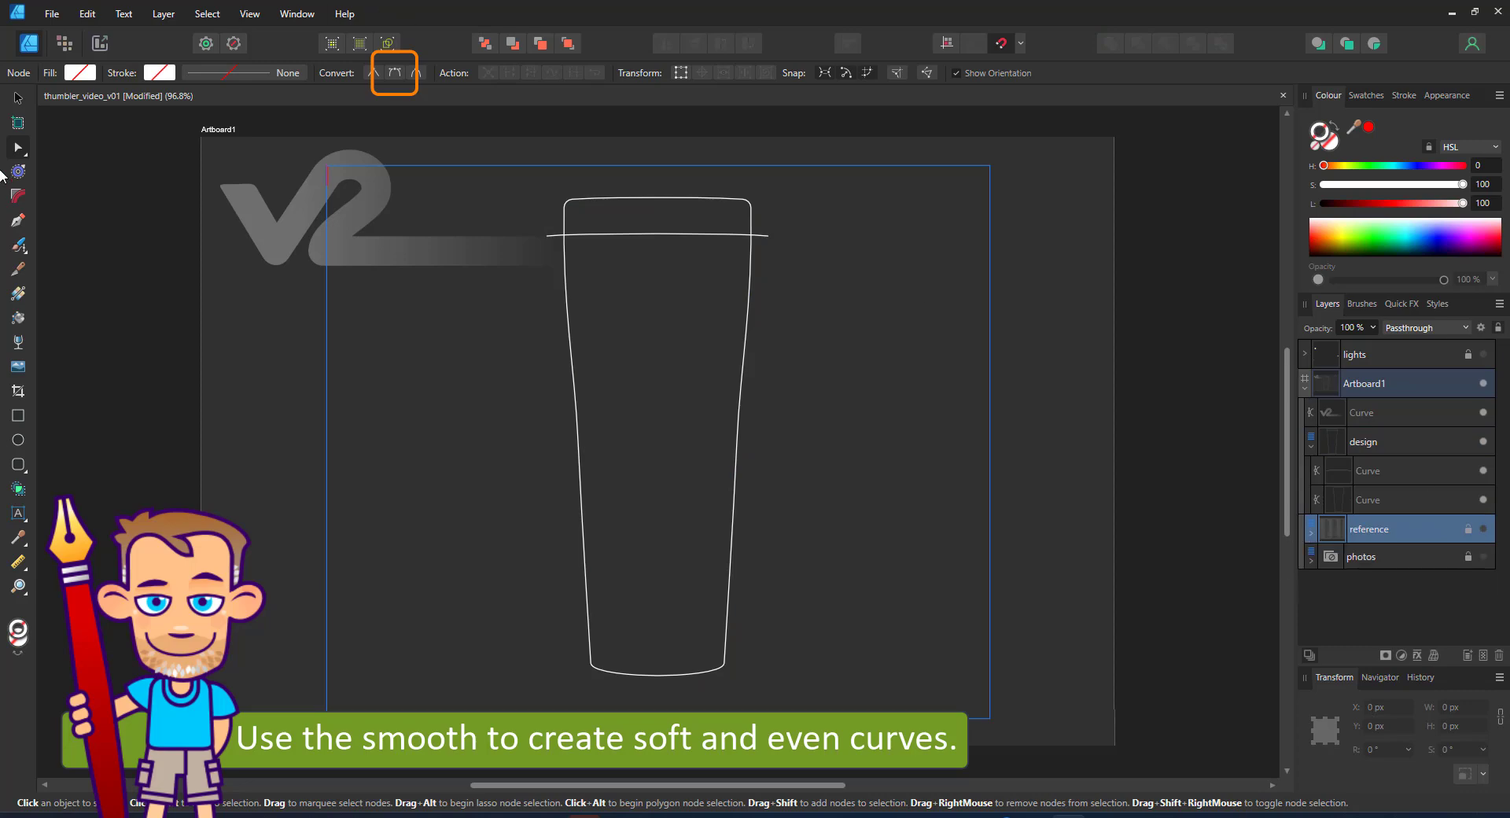
# Give the tumbler shape a neutral dark grey fill with lightness 28 and no stroke
pyautogui.press('v')
pyautogui.click(751, 281)
pyautogui.click(1333, 136)
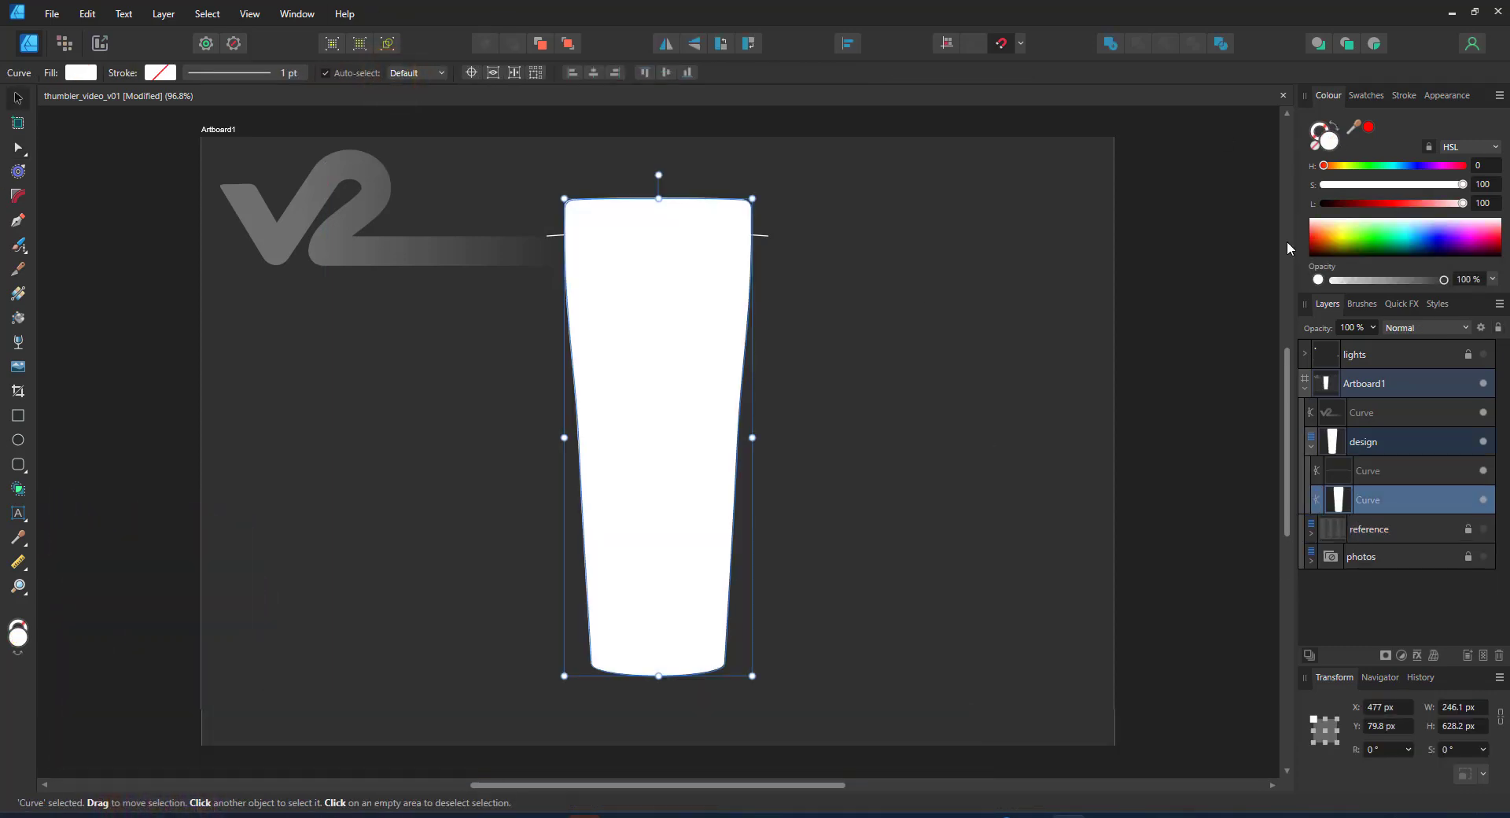
pyautogui.moveTo(1358, 203); pyautogui.dragTo(1378, 203)
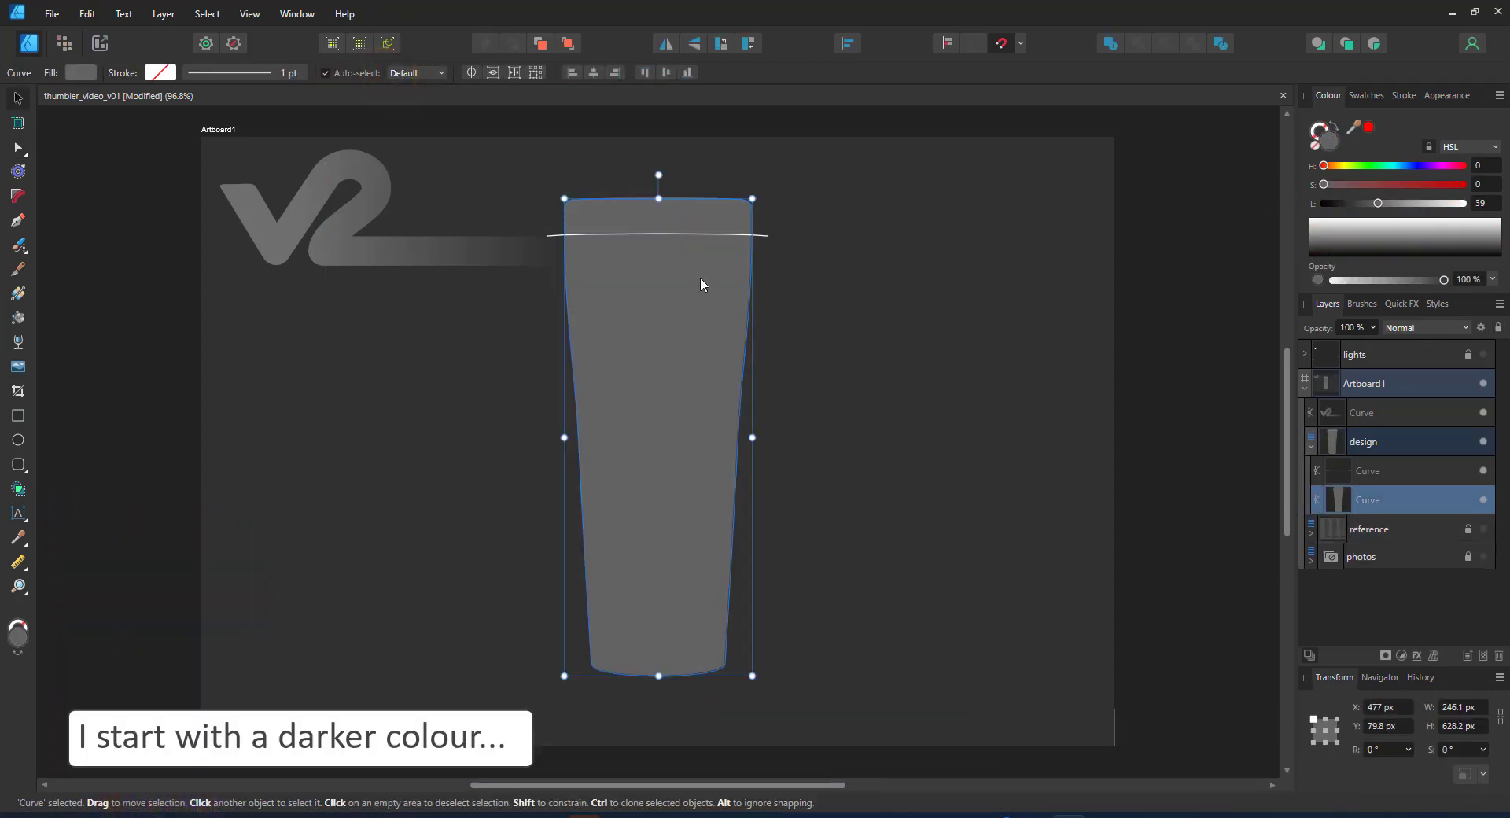
pyautogui.click(1363, 206)
# Duplicate the tumbler shape, narrow the copy from both sides to about 209.4 px wide and fill it white
pyautogui.hotkey('ctrl', 'j')
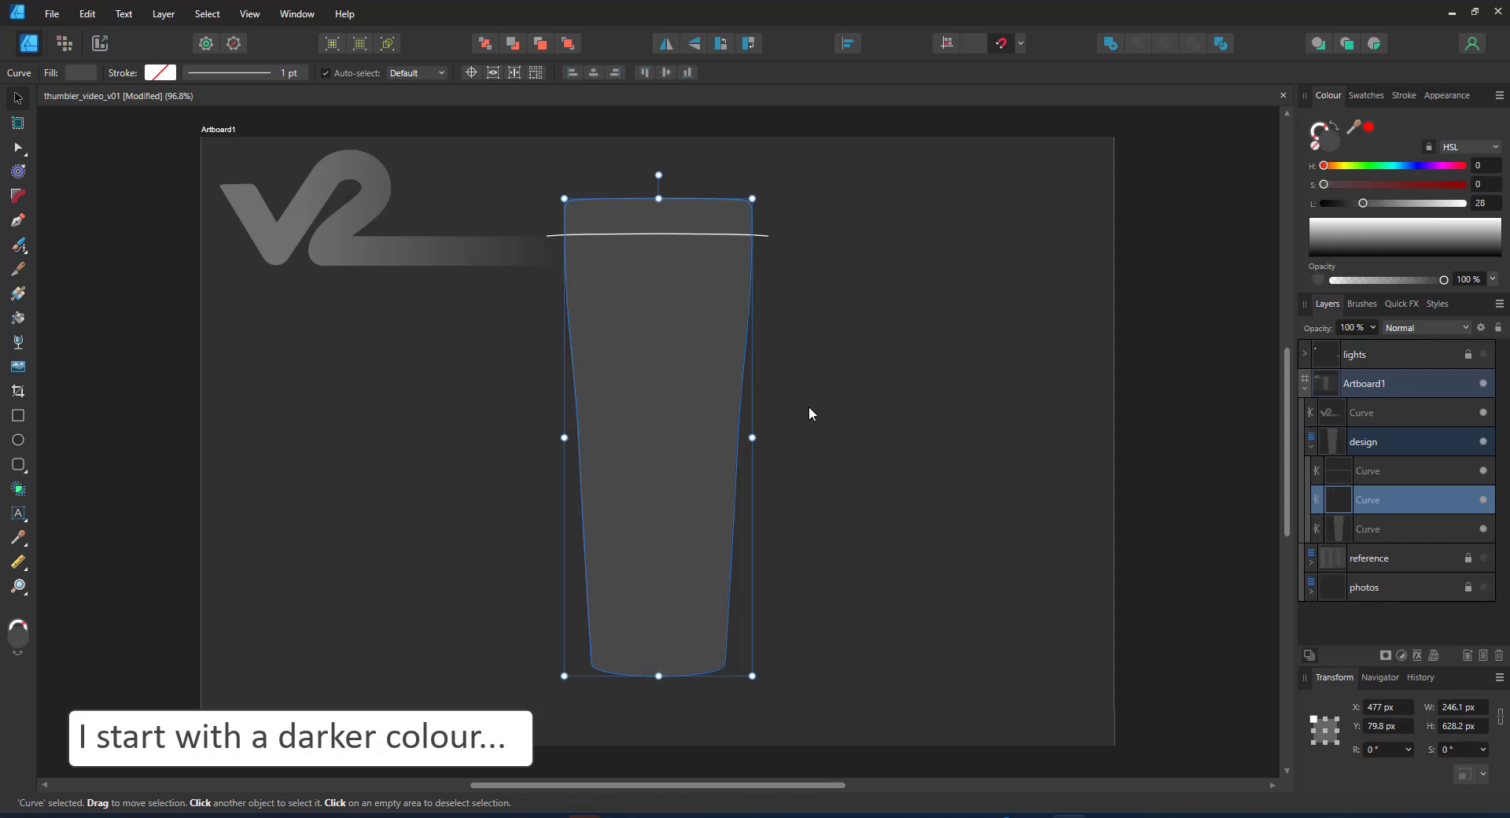
pyautogui.moveTo(751, 441); pyautogui.dragTo(738, 441)
pyautogui.moveTo(564, 437); pyautogui.dragTo(578, 437)
pyautogui.moveTo(1364, 204); pyautogui.dragTo(1465, 206)
# Apply a Gaussian Blur layer effect with a radius of 8.9 px to the white copy
pyautogui.click(1416, 656)
pyautogui.click(548, 411)
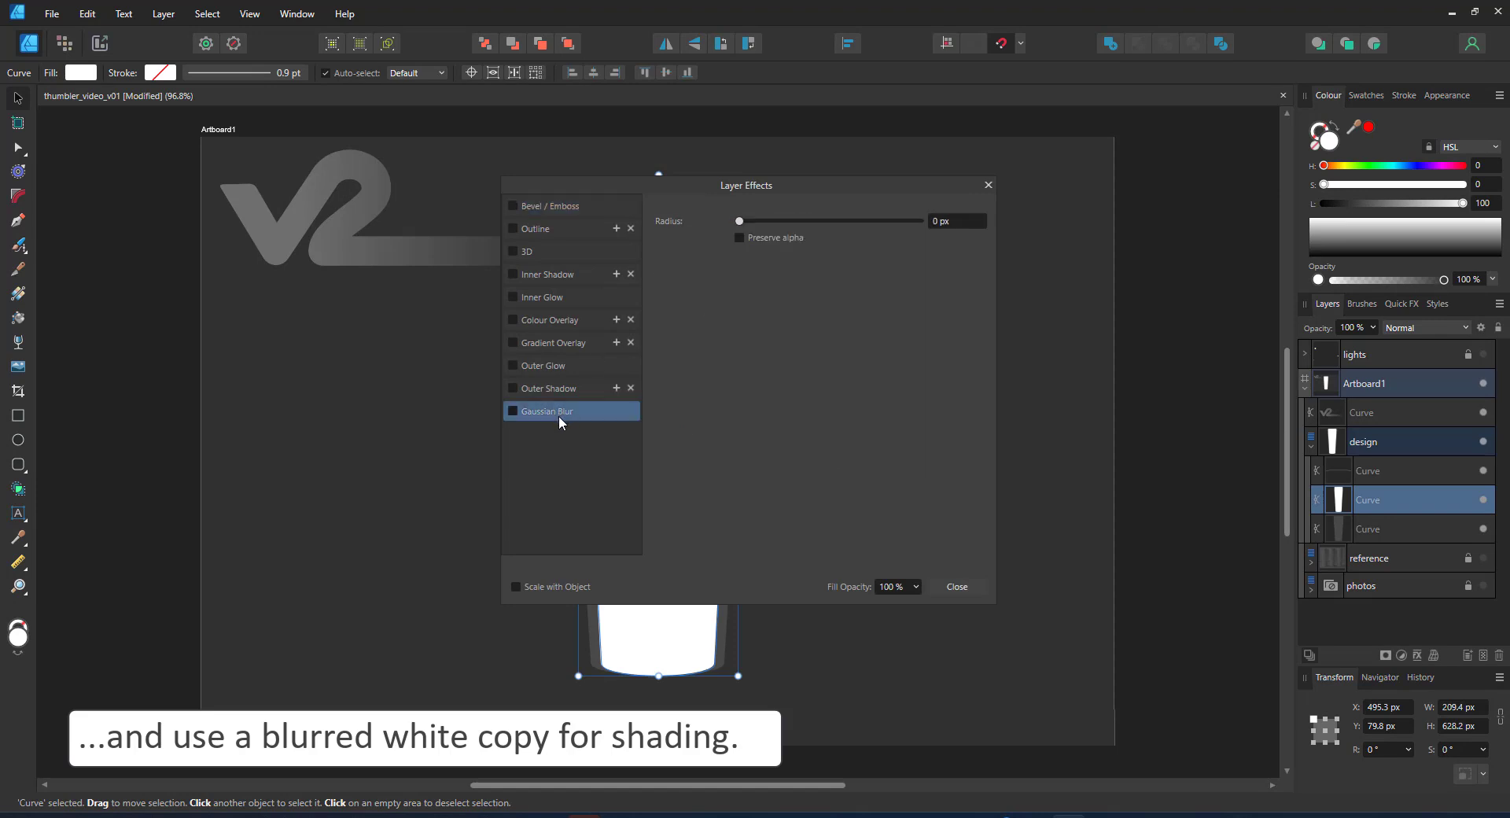
pyautogui.moveTo(725, 187); pyautogui.dragTo(1077, 242)
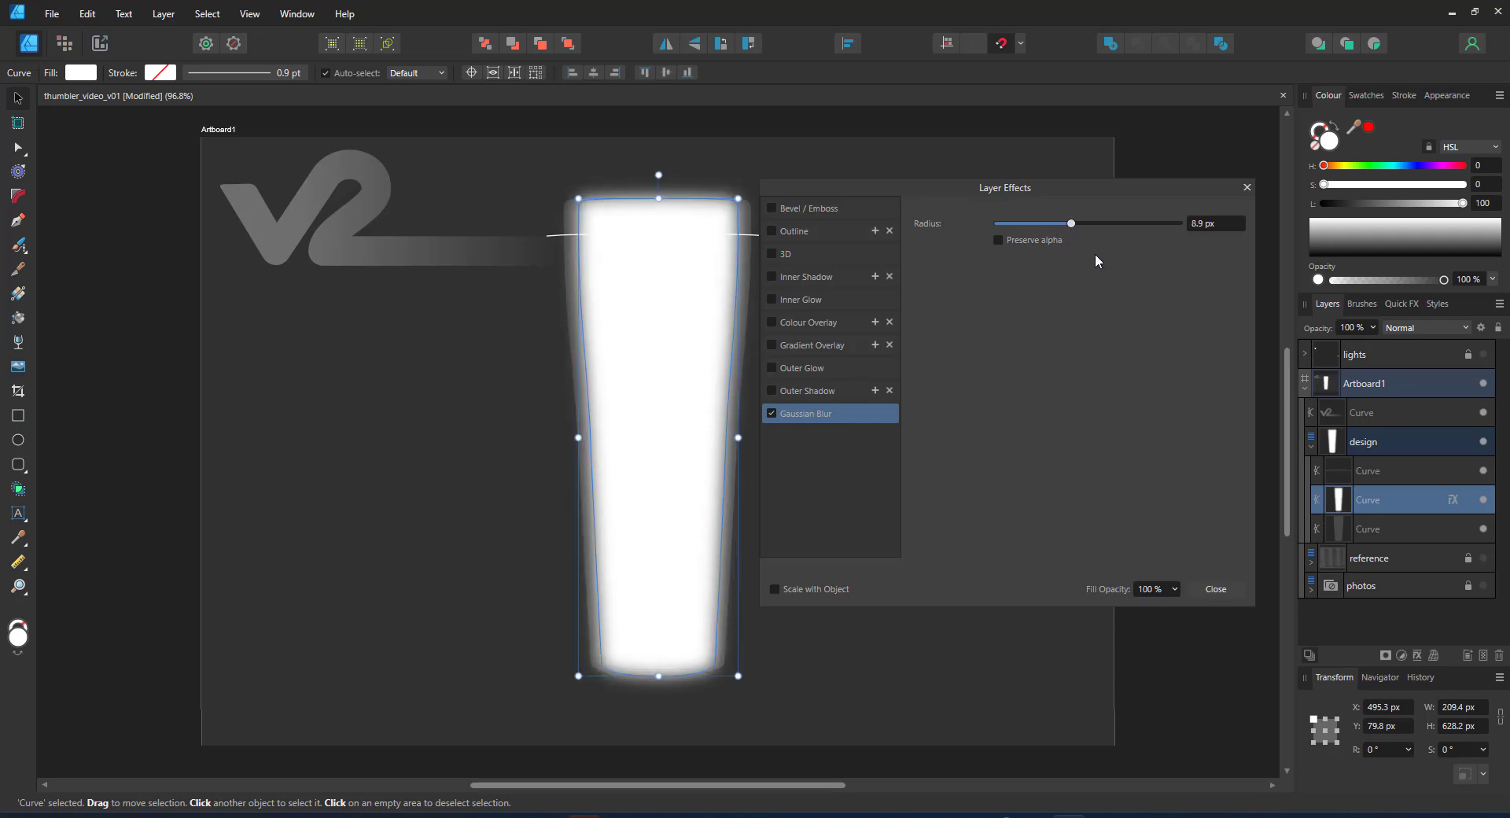
pyautogui.click(1247, 189)
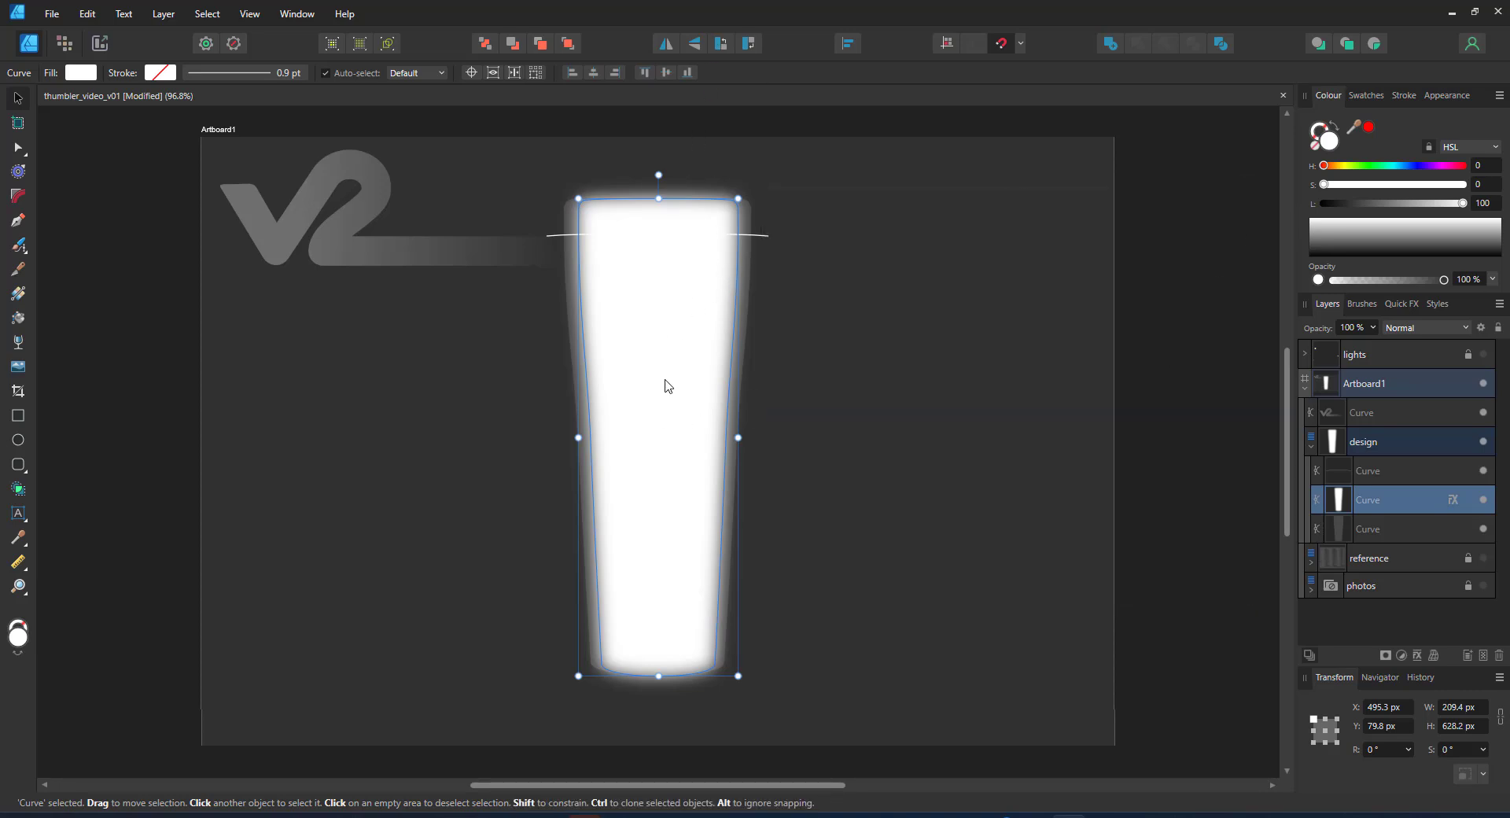
# Fade the blurred white copy out towards its right side with a linear transparency and show the lights layer
pyautogui.moveTo(578, 437); pyautogui.dragTo(738, 437)
pyautogui.click(18, 341)
pyautogui.click(1484, 354)
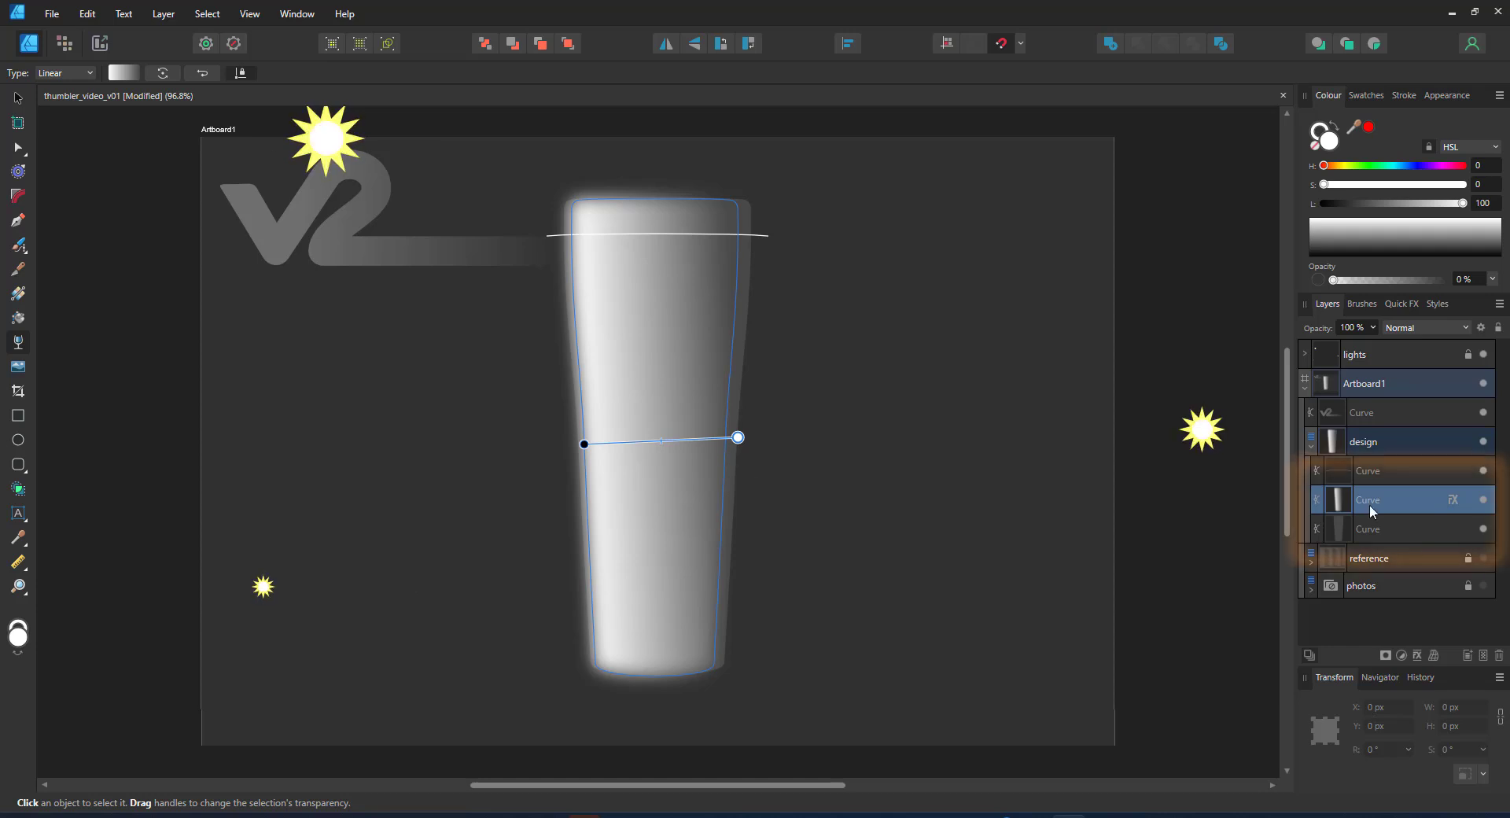
# Clip the blurred white copy inside the dark grey tumbler shape
pyautogui.moveTo(1371, 508)
pyautogui.mouseDown()
pyautogui.moveTo(1399, 577)
pyautogui.moveTo(1378, 504)
pyautogui.mouseUp()
pyautogui.press('v')
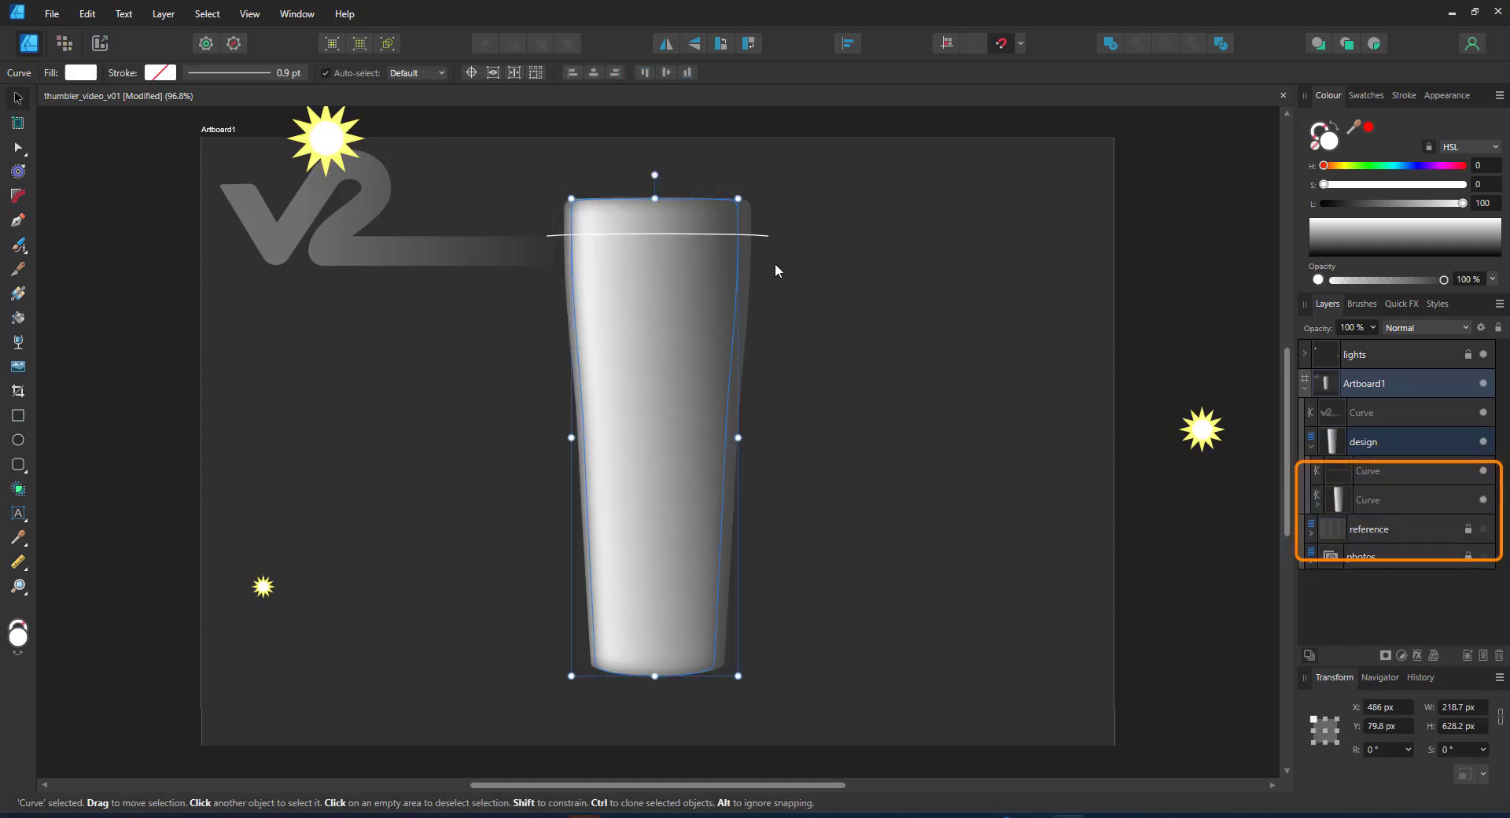
# Change the lid gap line's stroke colour to black
pyautogui.click(658, 234)
pyautogui.scroll(3, 638, 337)
pyautogui.scroll(5, 656, 329)
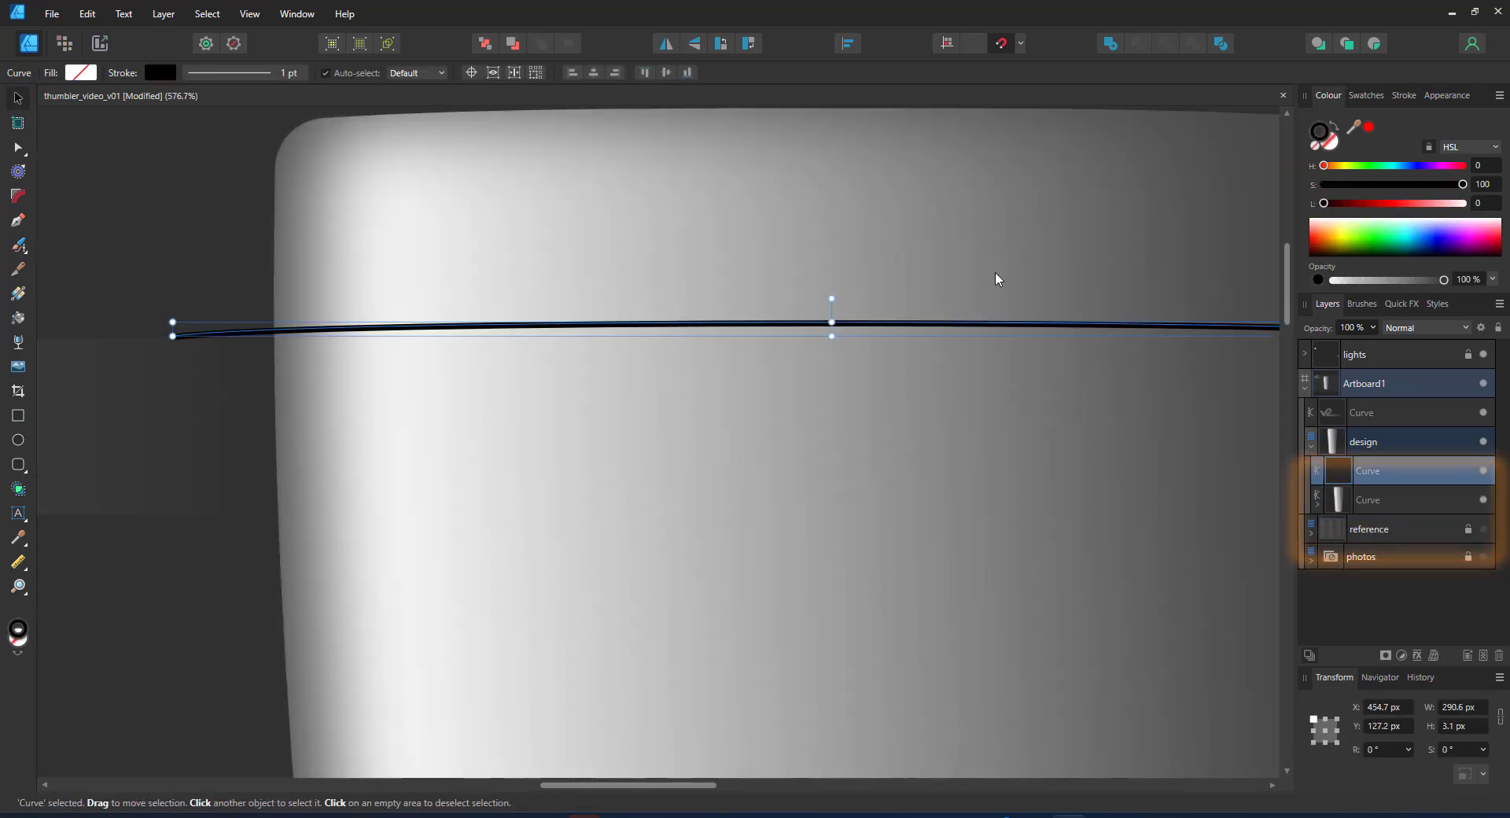
# Duplicate the lid gap line slightly below as a highlight with a white stroke 2 pt wide
pyautogui.moveTo(937, 326); pyautogui.dragTo(940, 334)
pyautogui.moveTo(1324, 203); pyautogui.dragTo(1463, 203)
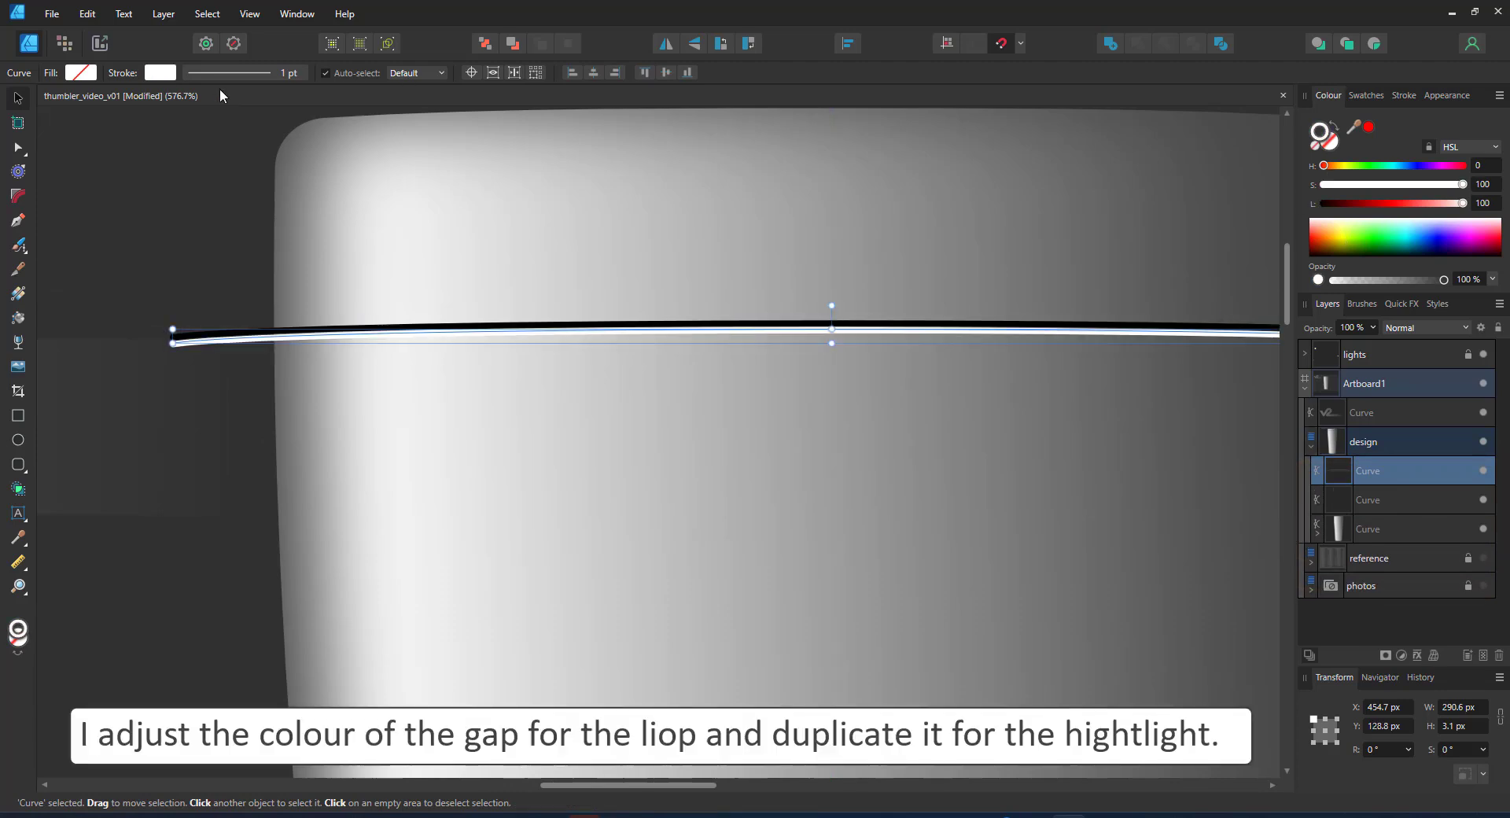
pyautogui.click(228, 72)
pyautogui.write('2')
pyautogui.press('Return')
pyautogui.moveTo(824, 329); pyautogui.dragTo(825, 337)
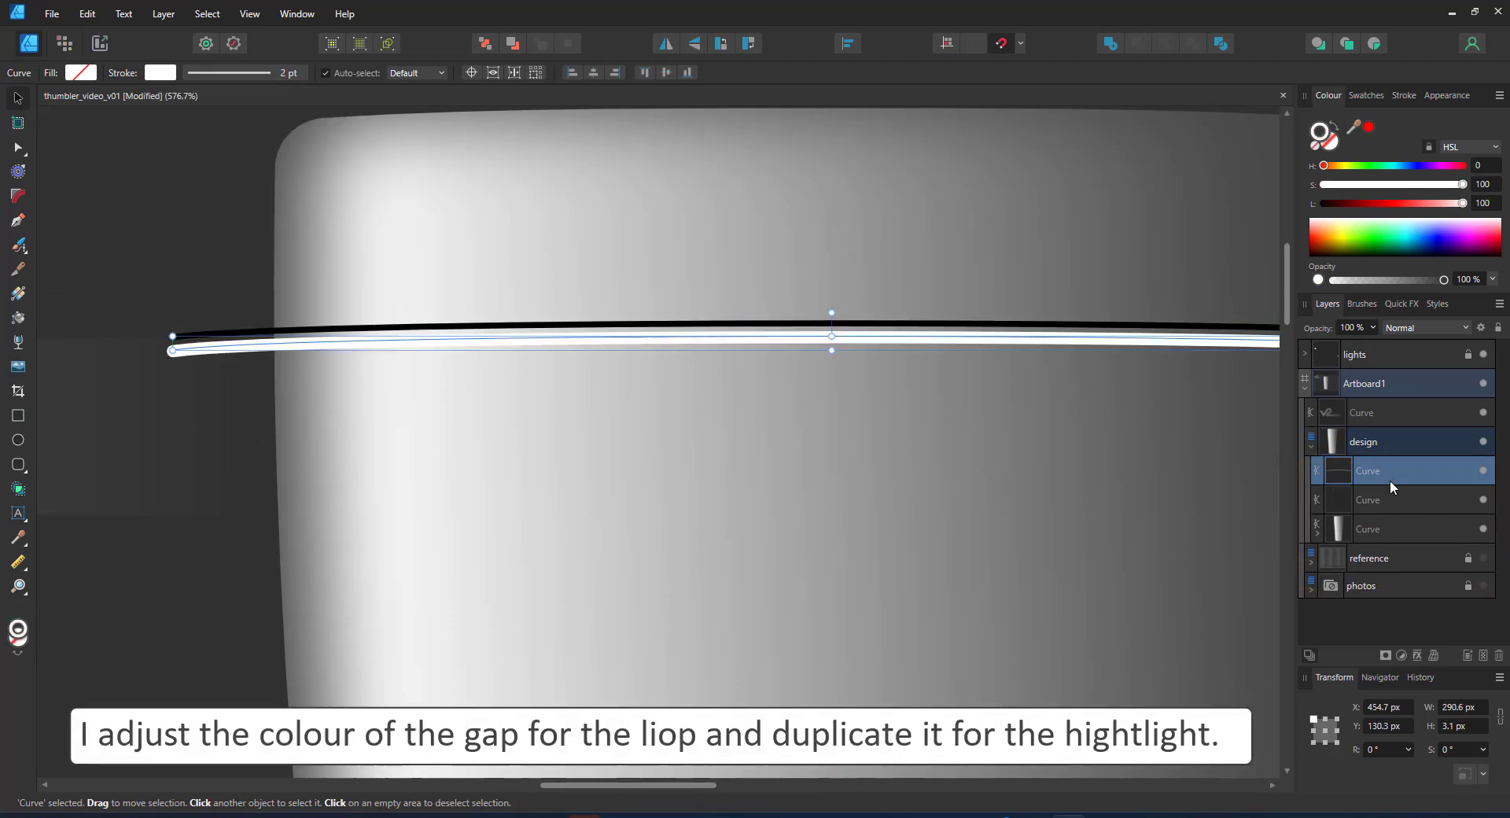
# Move the black gap line and its white highlight inside the tumbler's clipping shape
pyautogui.keyDown('shift'); pyautogui.click(1388, 499); pyautogui.keyUp('shift')
pyautogui.moveTo(1389, 500); pyautogui.dragTo(1375, 534)
pyautogui.scroll(-8, 756, 506)
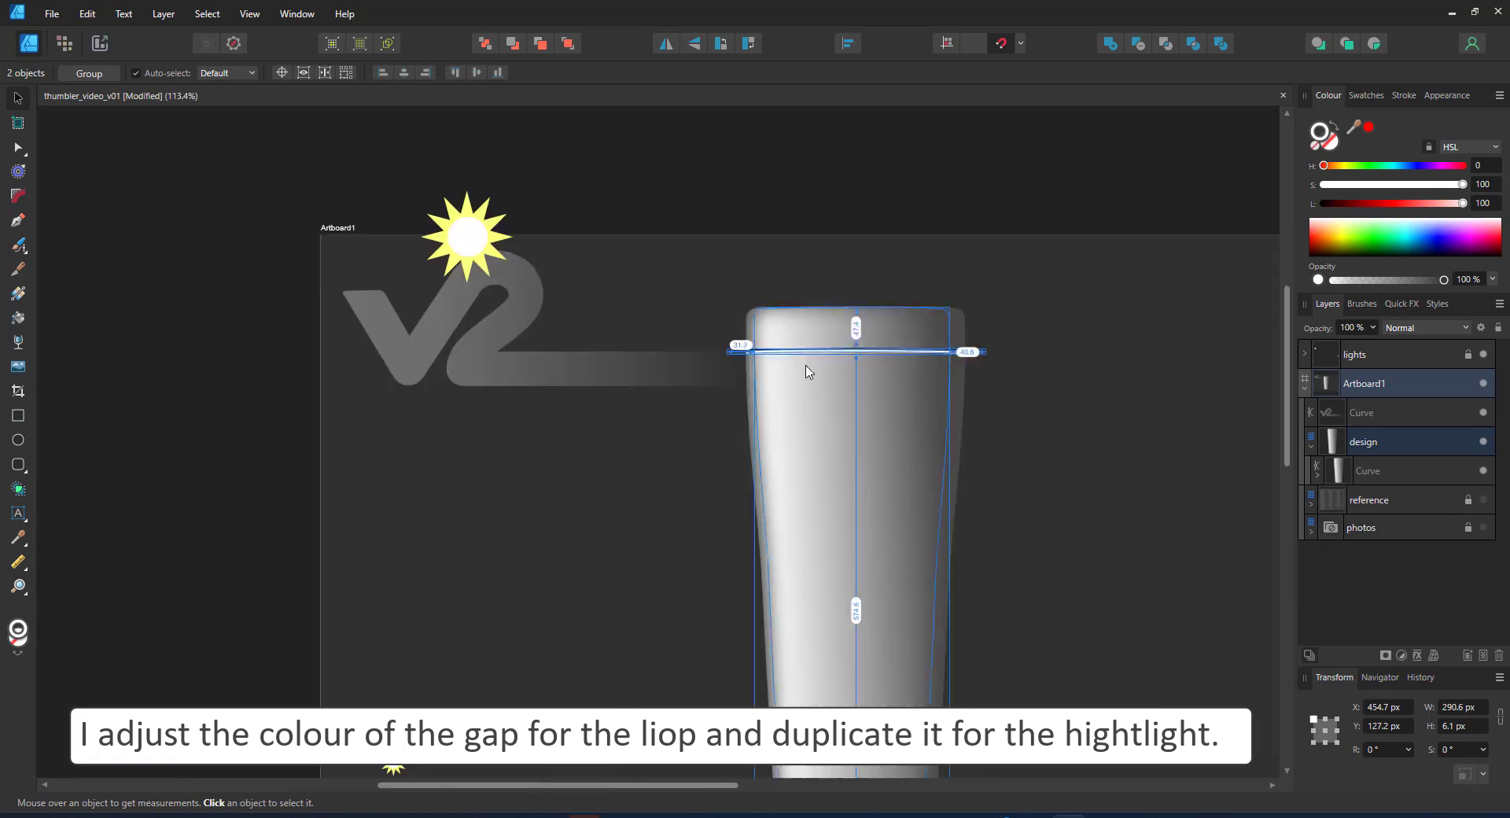
# Stretch the blurred white shape above the tumbler's rim and further left, to about 224.5 by 648.1 px
pyautogui.scroll(4, 844, 341)
pyautogui.click(854, 335)
pyautogui.moveTo(863, 263); pyautogui.dragTo(863, 219)
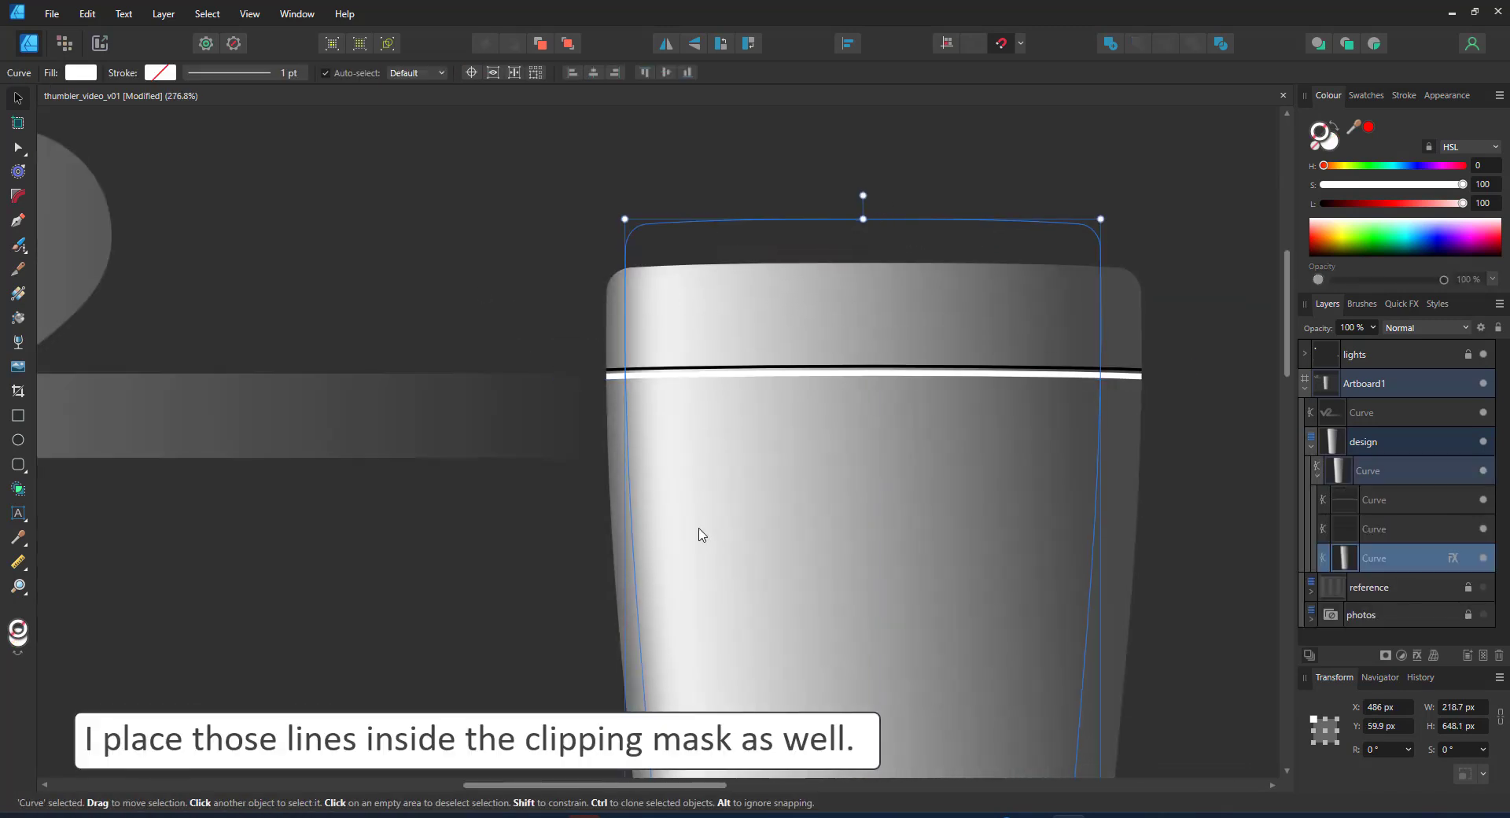
pyautogui.moveTo(699, 530); pyautogui.dragTo(637, 93)
pyautogui.moveTo(562, 488); pyautogui.dragTo(550, 488)
pyautogui.scroll(-6, 966, 472)
pyautogui.scroll(1, 967, 482)
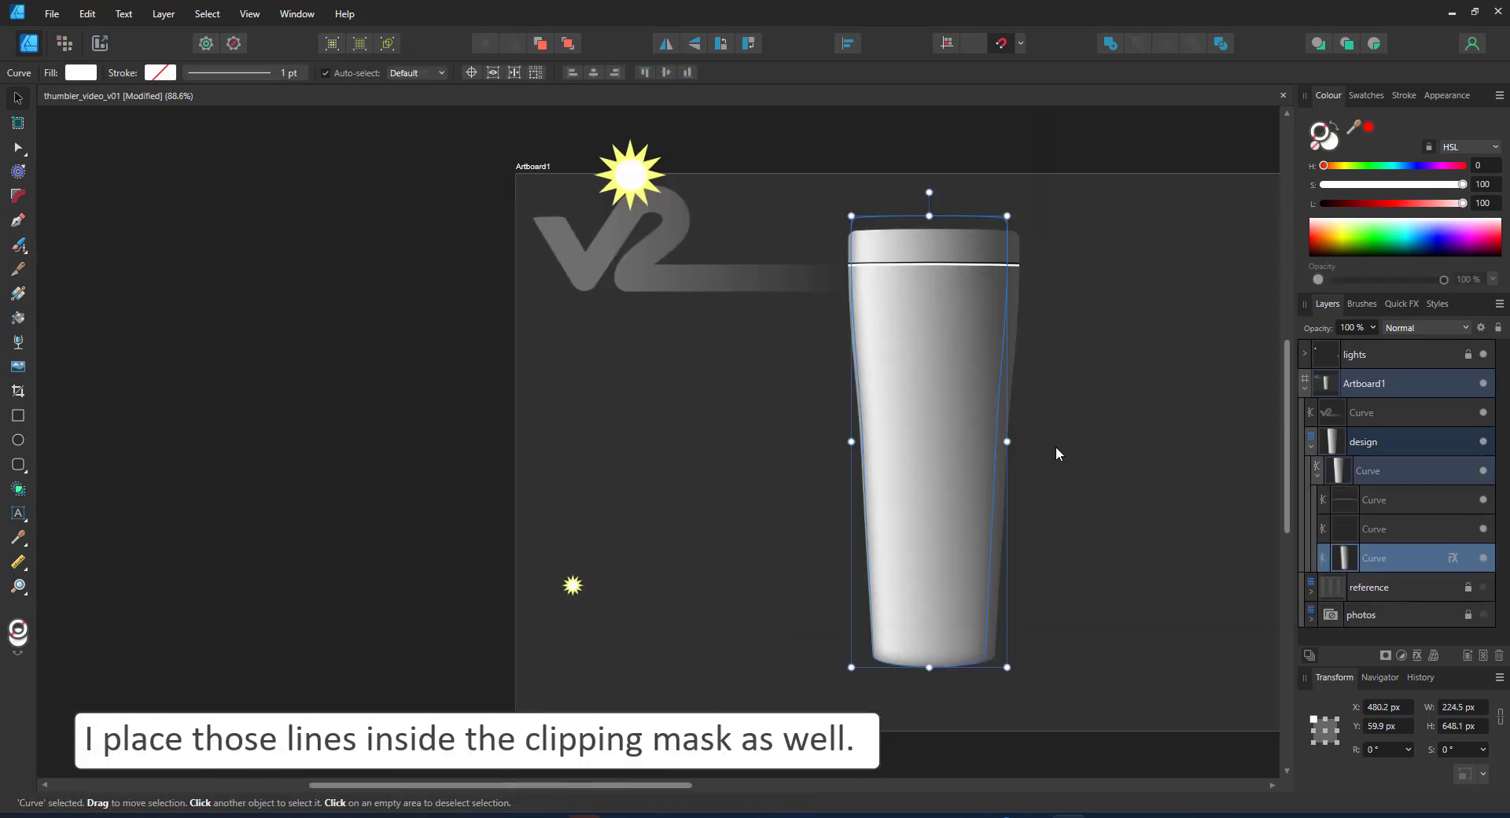
# Duplicate the blurred white shape without its Gaussian Blur and narrow the copy to the left half of the tumbler
pyautogui.hotkey('ctrl', 'j')
pyautogui.click(1417, 656)
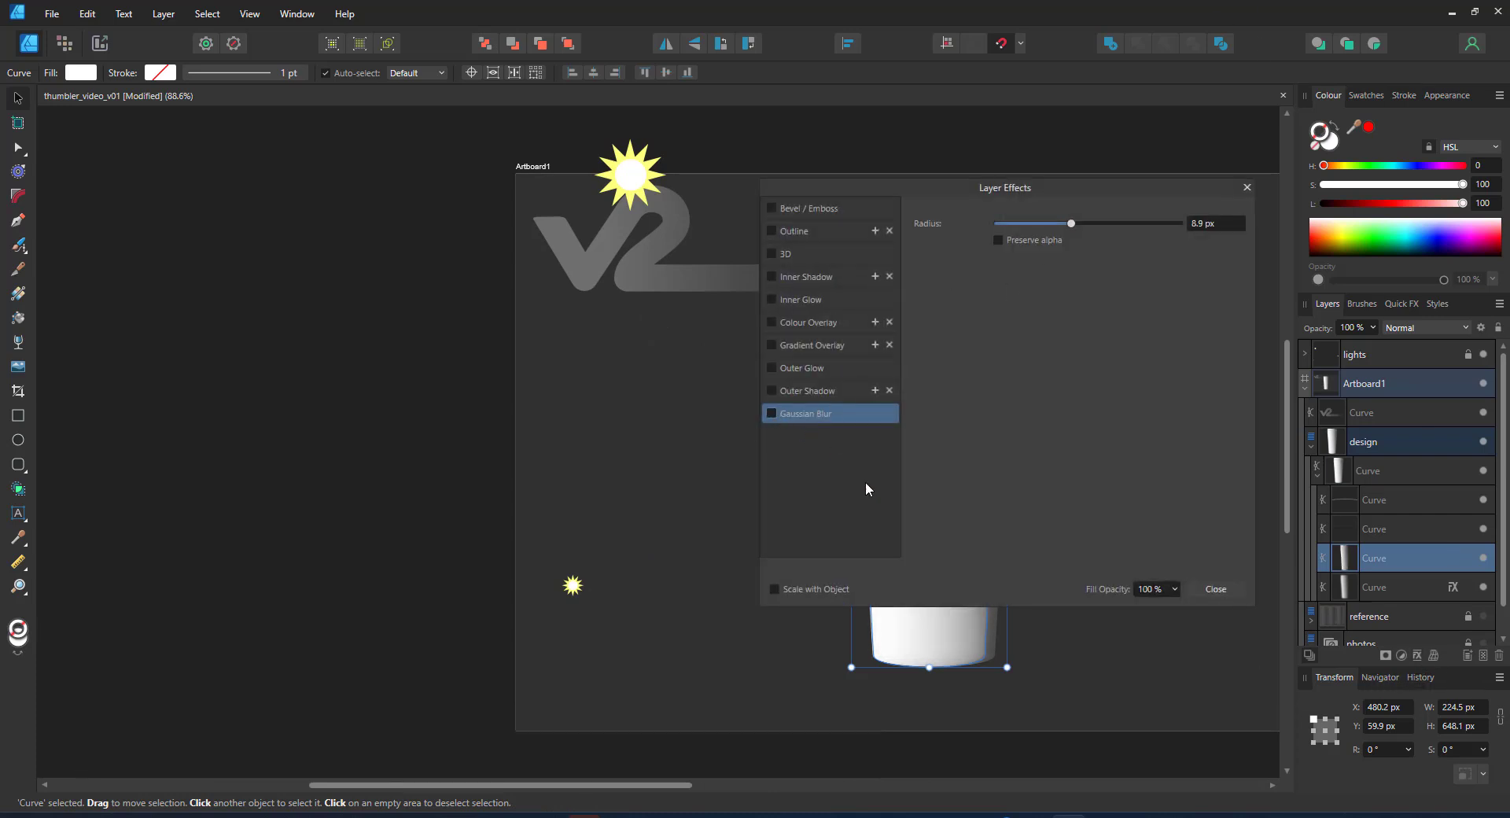
pyautogui.click(1233, 590)
pyautogui.moveTo(1007, 443); pyautogui.dragTo(929, 442)
# Reshape the copy into a slimmer left highlight by pulling its inner edge leftward and extending its lower end past the base
pyautogui.press('a')
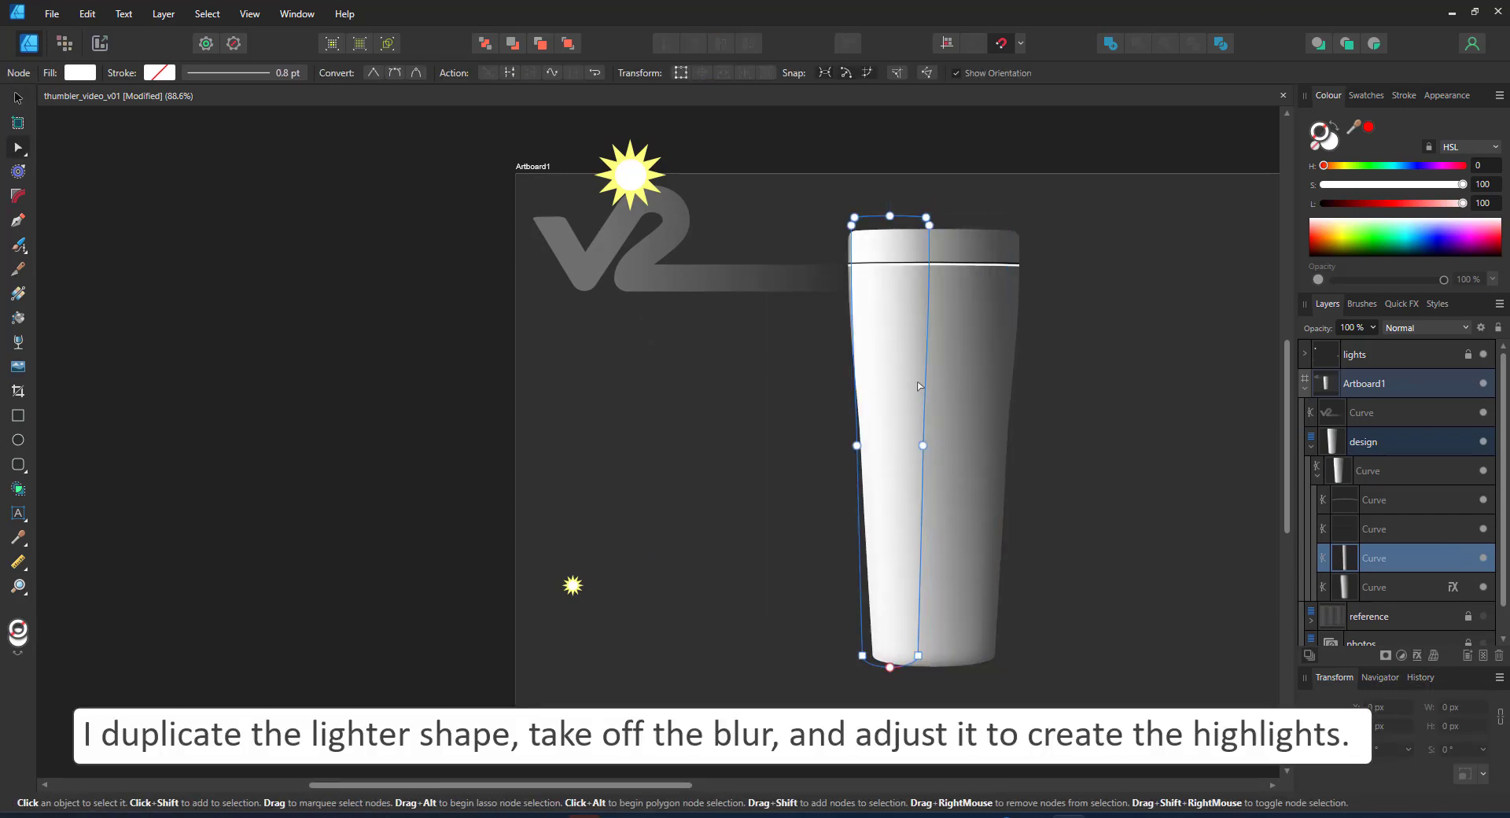
pyautogui.click(923, 446)
pyautogui.moveTo(927, 368); pyautogui.dragTo(923, 368)
pyautogui.moveTo(923, 445); pyautogui.dragTo(908, 446)
pyautogui.moveTo(913, 201); pyautogui.dragTo(887, 244)
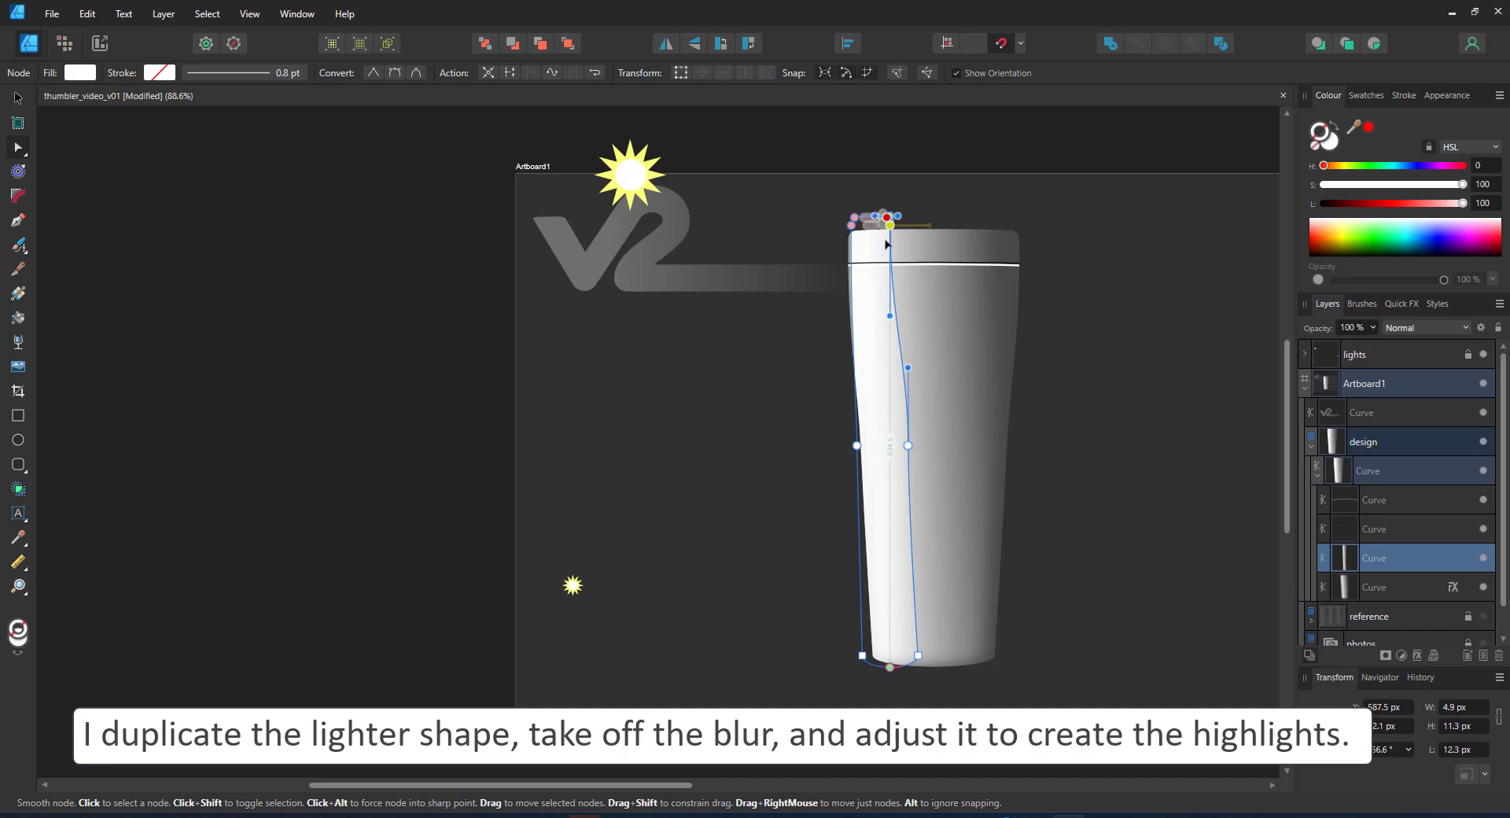
pyautogui.moveTo(908, 445); pyautogui.dragTo(898, 445)
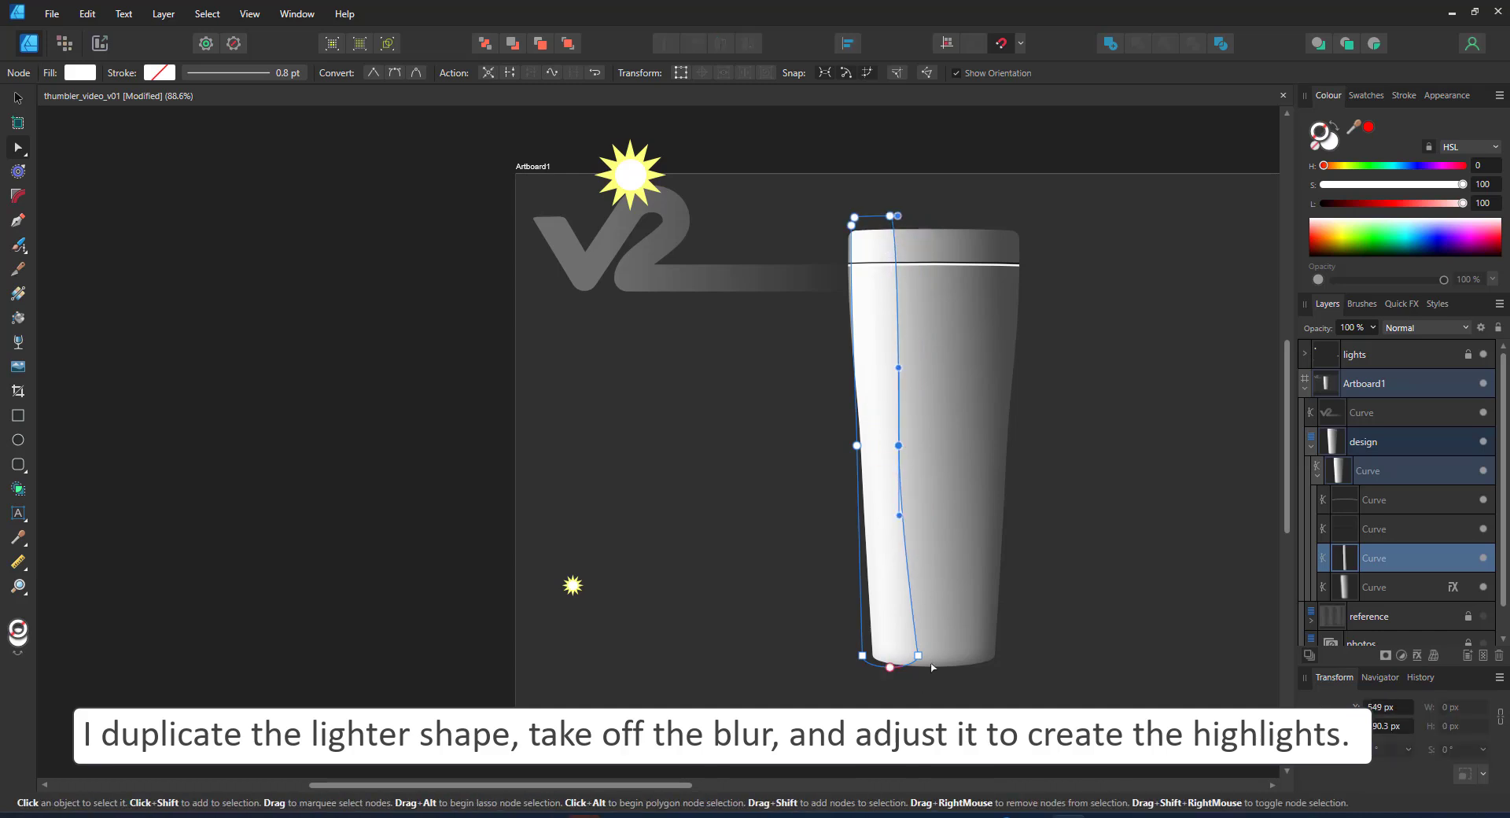
pyautogui.moveTo(890, 665); pyautogui.dragTo(900, 671)
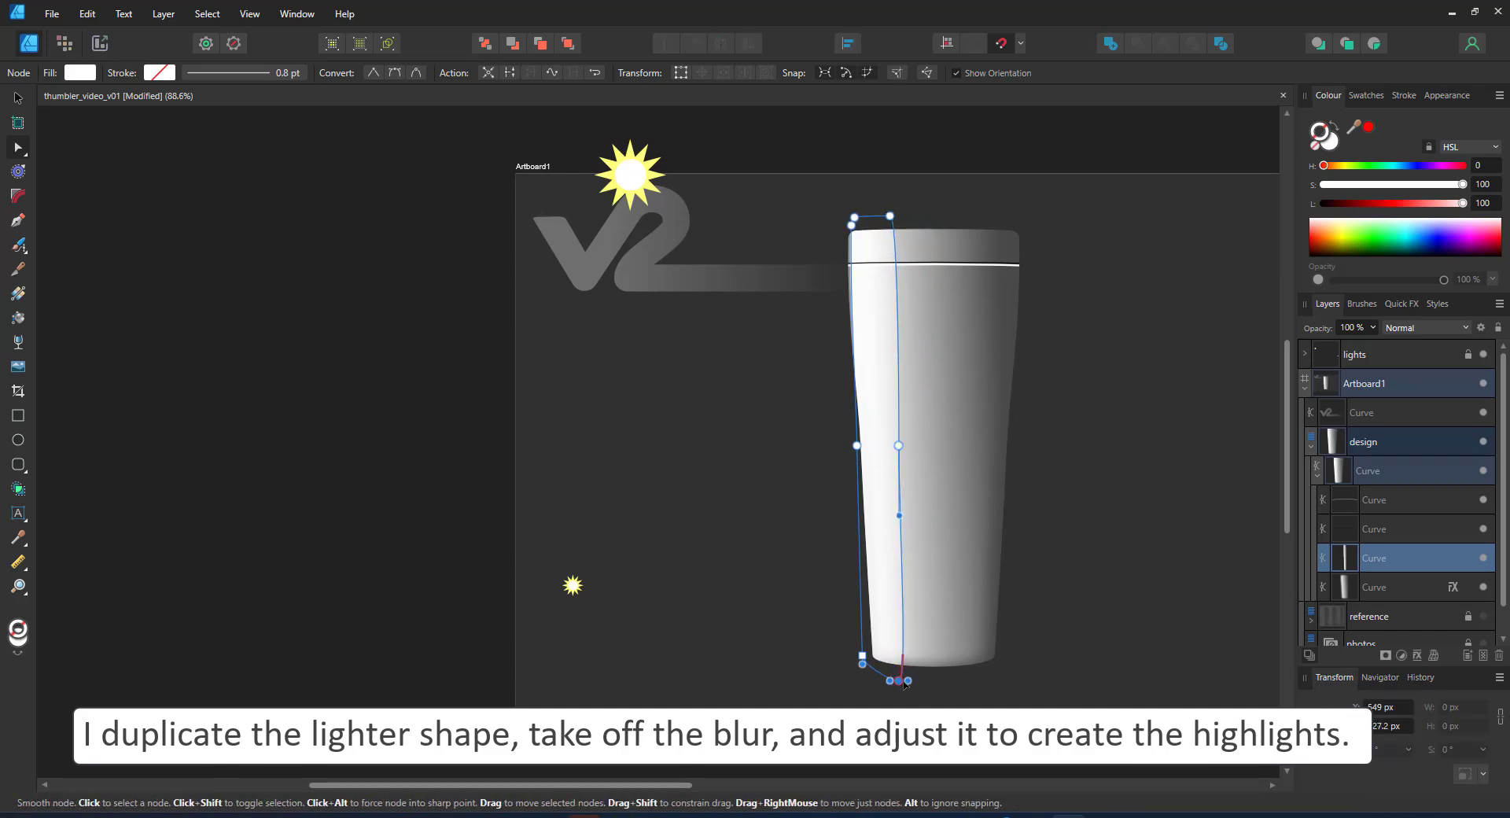
pyautogui.moveTo(897, 321); pyautogui.dragTo(895, 320)
# Add a linear transparency gradient to the left highlight so it fades from the lid toward the base
pyautogui.moveTo(891, 216); pyautogui.dragTo(895, 669)
pyautogui.click(21, 350)
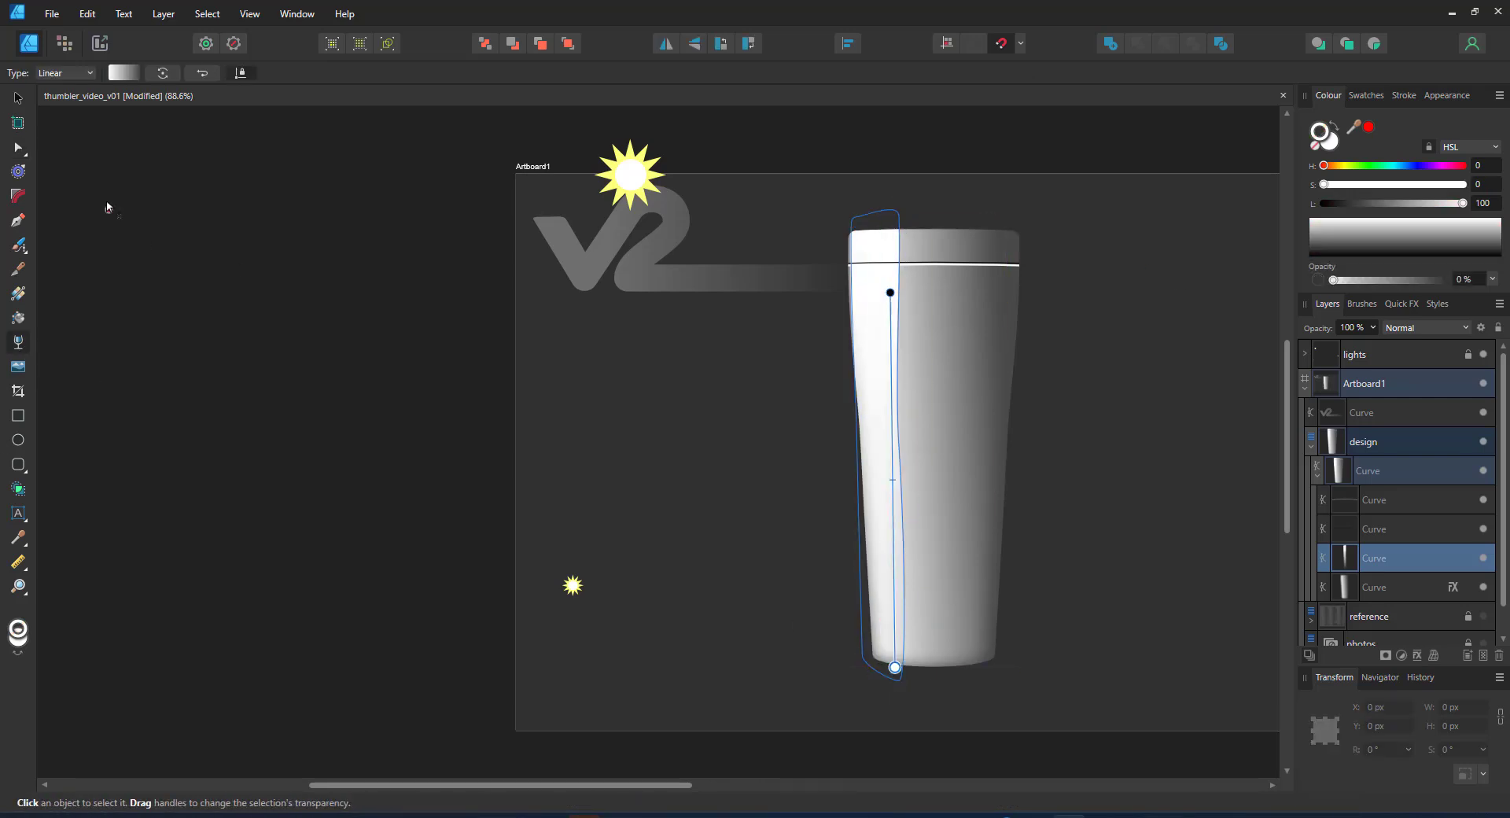
# Add a horizontal linear transparency gradient to the blurred white shape so it fades toward the tumbler's right side
pyautogui.click(18, 98)
pyautogui.click(922, 487)
pyautogui.click(18, 342)
pyautogui.moveTo(897, 415); pyautogui.dragTo(988, 443)
pyautogui.hotkey('ctrl', 'z')
pyautogui.click(1372, 588)
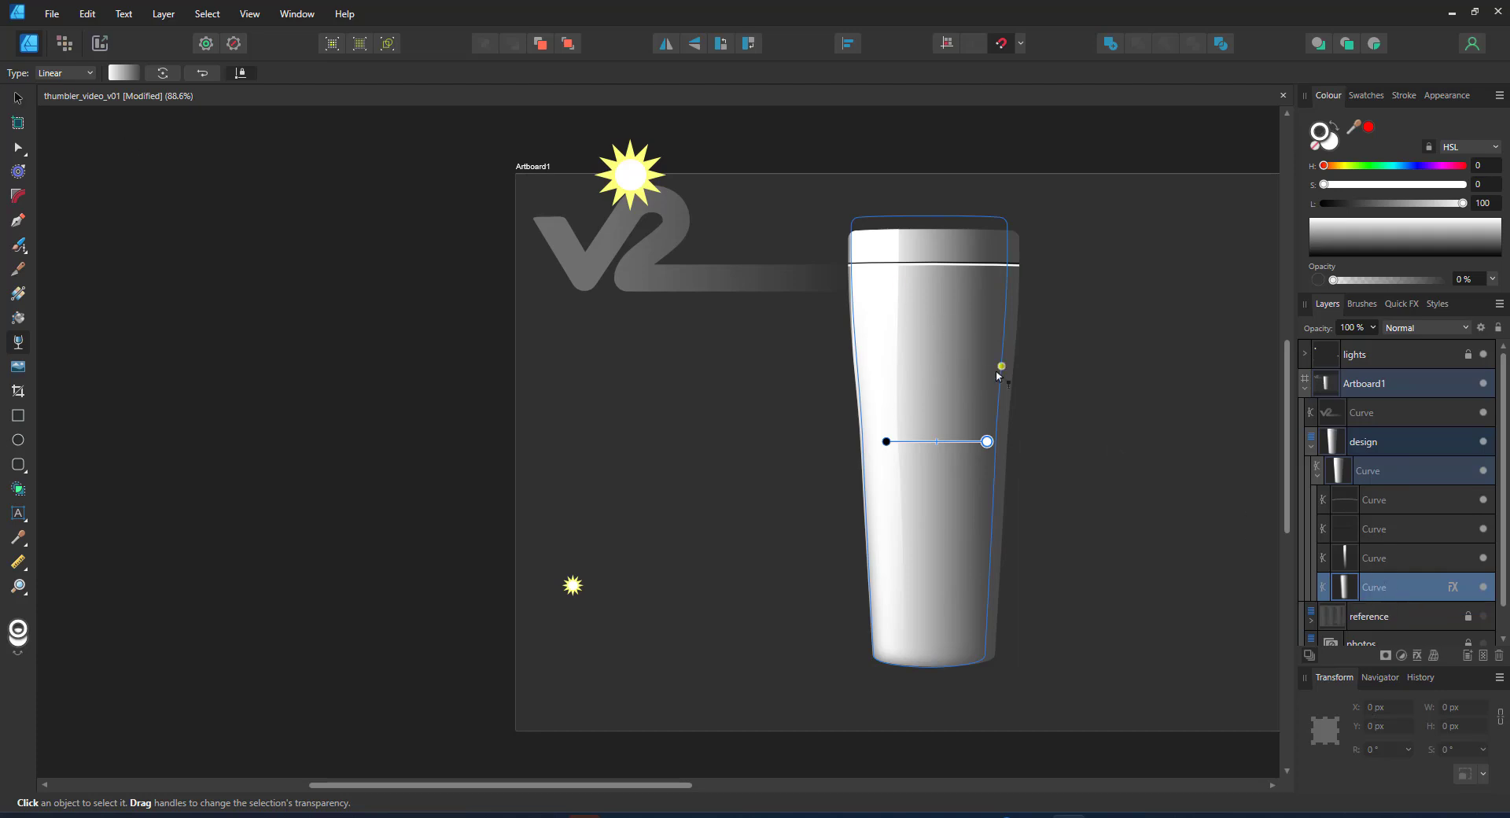
# Duplicate the left highlight, flip the copy horizontally and place it on the right side of the tumbler
pyautogui.click(882, 322)
pyautogui.hotkey('ctrl', 'j')
pyautogui.click(666, 45)
pyautogui.doubleClick(1305, 379)
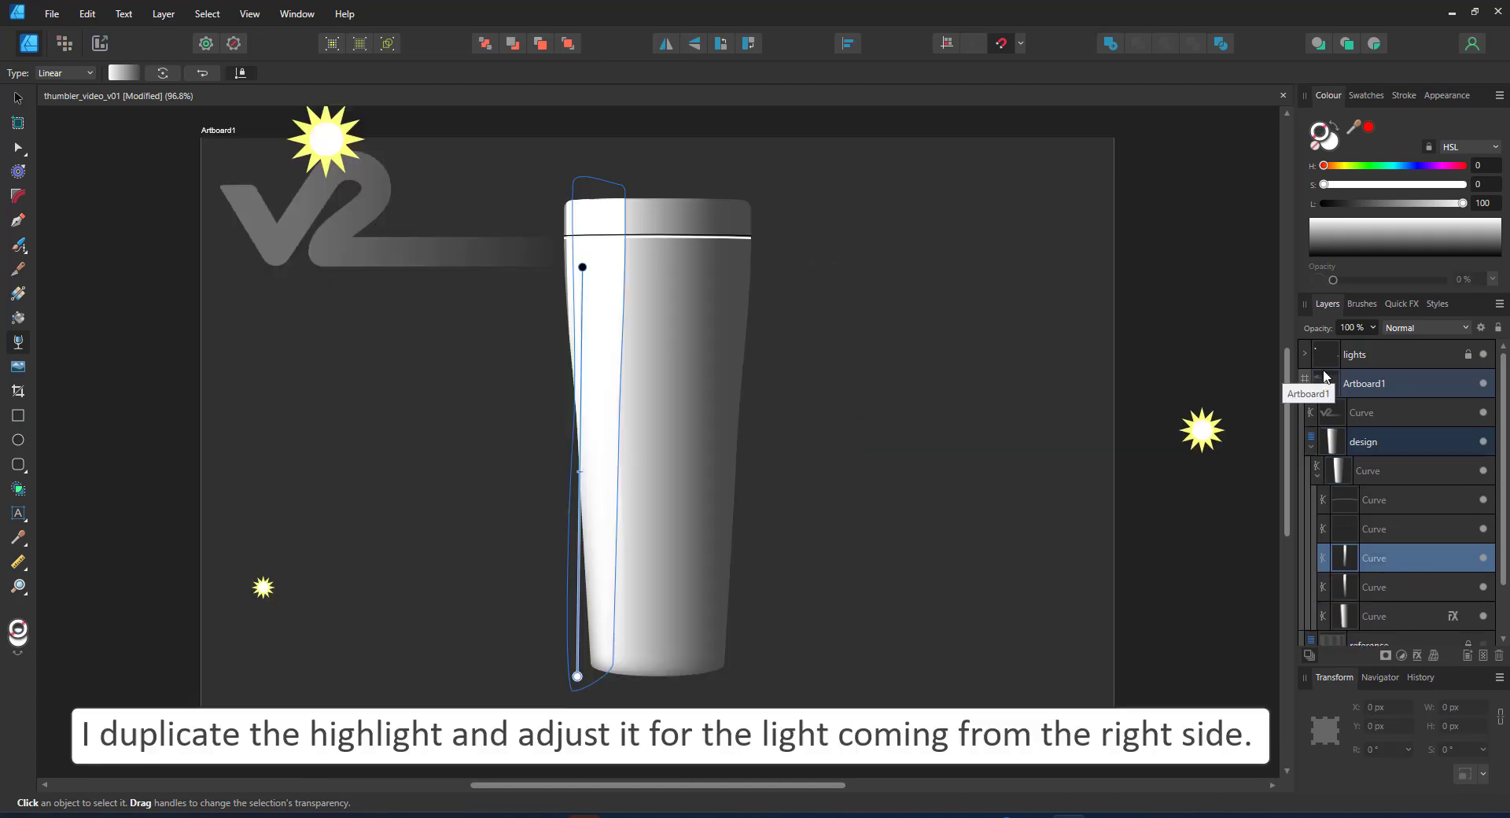
pyautogui.press('v')
pyautogui.moveTo(601, 351); pyautogui.dragTo(681, 345)
# Duplicate the mirrored highlight with an offset to the left and subtract the two shapes to leave a narrow strip
pyautogui.hotkey('ctrl', 'j')
pyautogui.keyDown('shift'); pyautogui.click(722, 344); pyautogui.keyUp('shift')
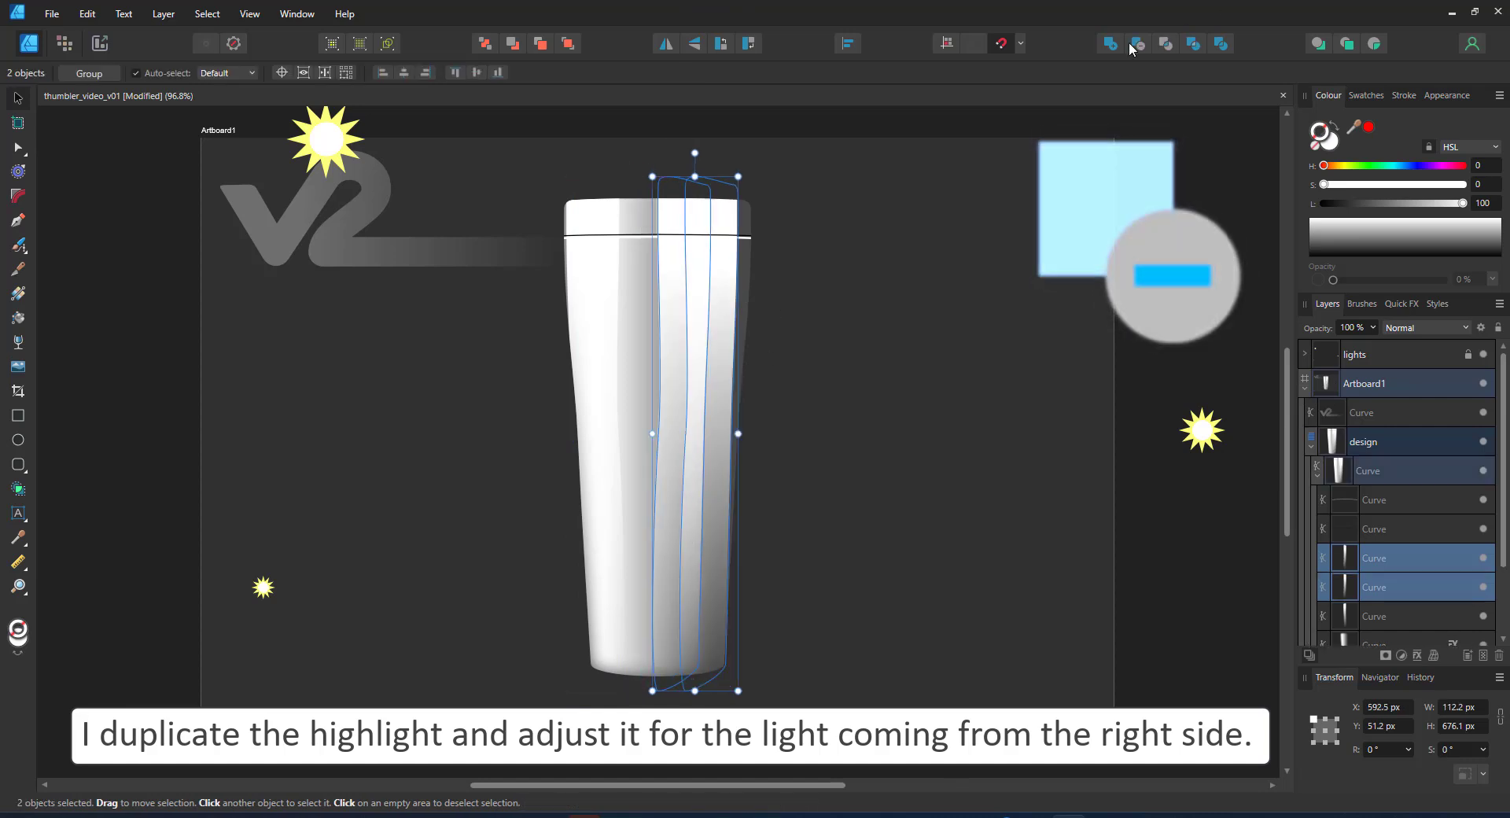
pyautogui.click(1139, 44)
# Shift the upper outer nodes of the narrow strip rightward so it follows the tumbler's right edge, to about X 710.2 px
pyautogui.scroll(5, 771, 278)
pyautogui.press('a')
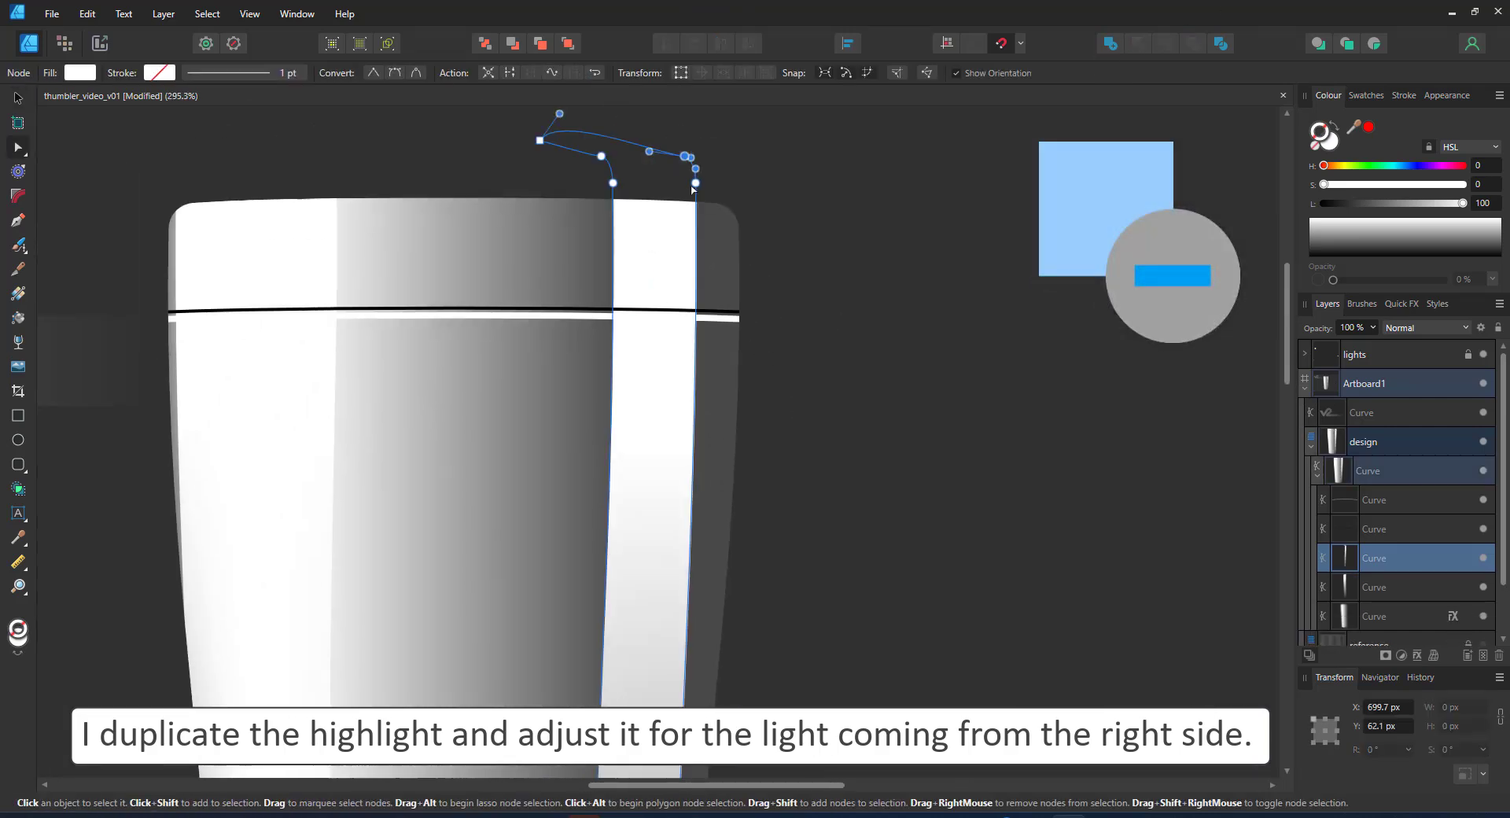
pyautogui.moveTo(754, 760); pyautogui.dragTo(760, 527)
pyautogui.scroll(-7, 741, 421)
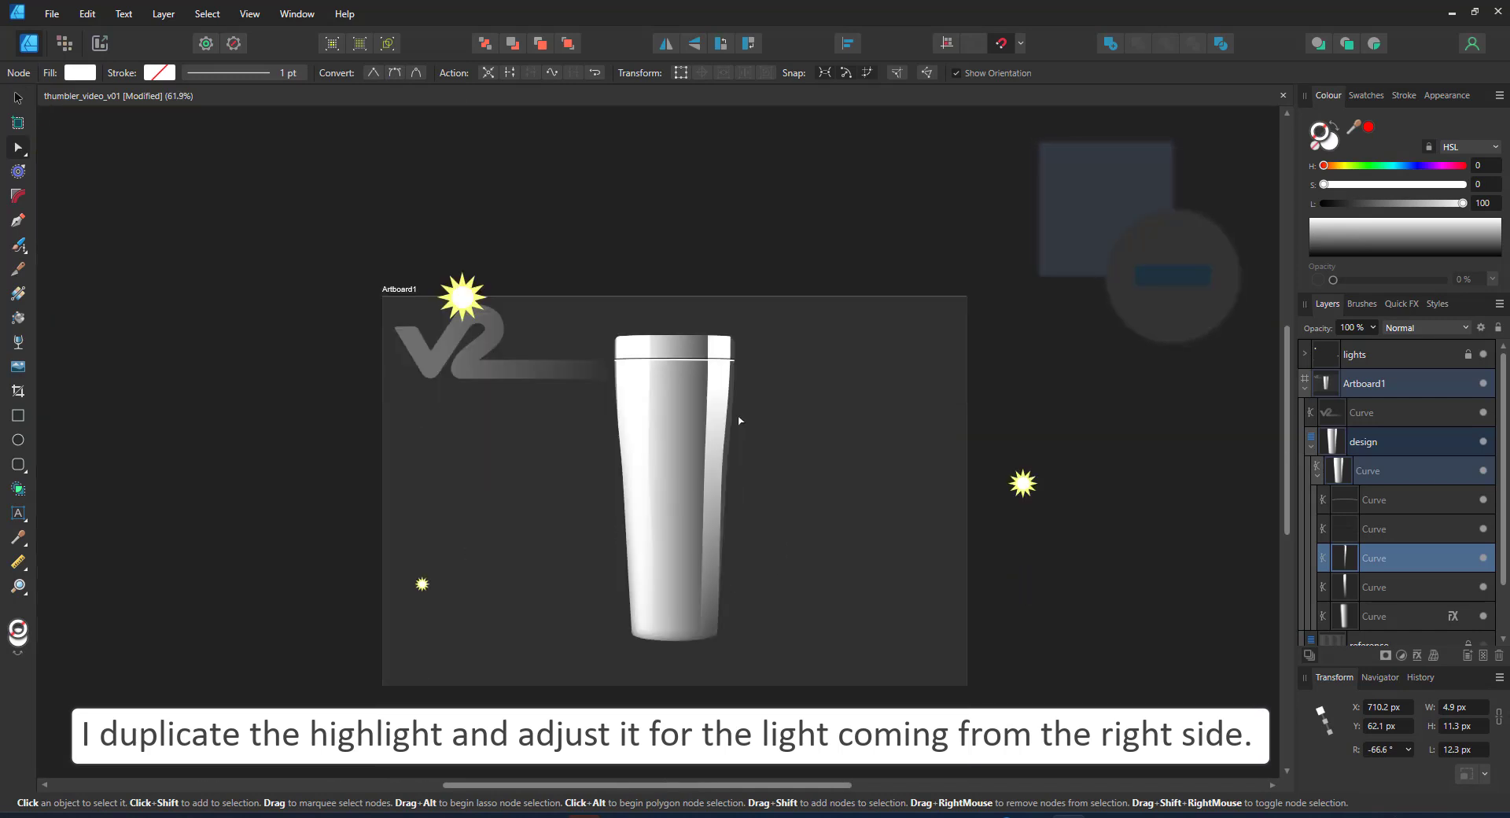
pyautogui.moveTo(741, 420); pyautogui.dragTo(761, 308)
# Apply a slight Gaussian Blur to the right highlight strip
pyautogui.hotkey('ctrl', '0')
pyautogui.click(1413, 654)
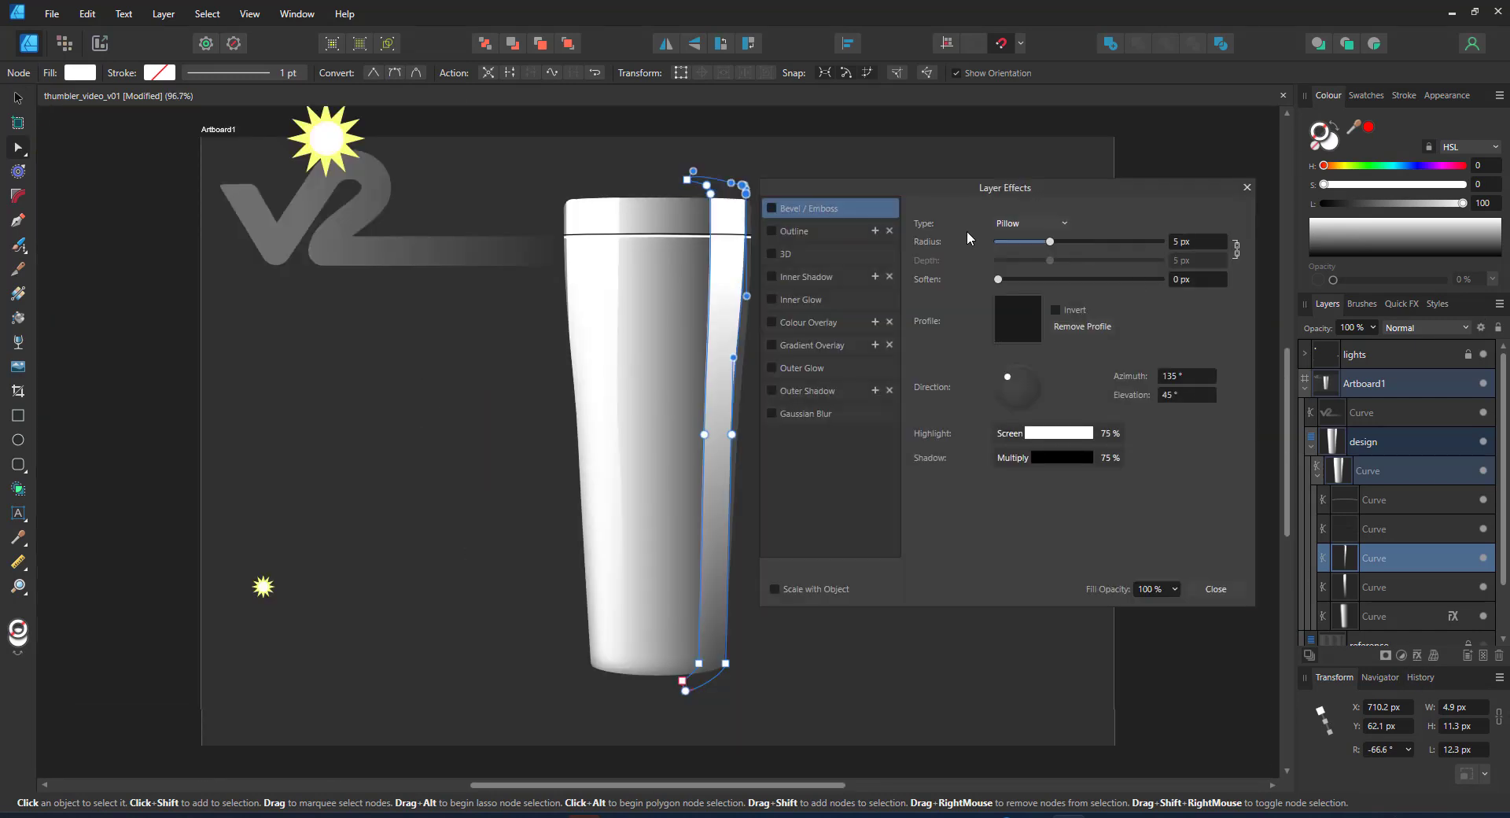
pyautogui.click(771, 413)
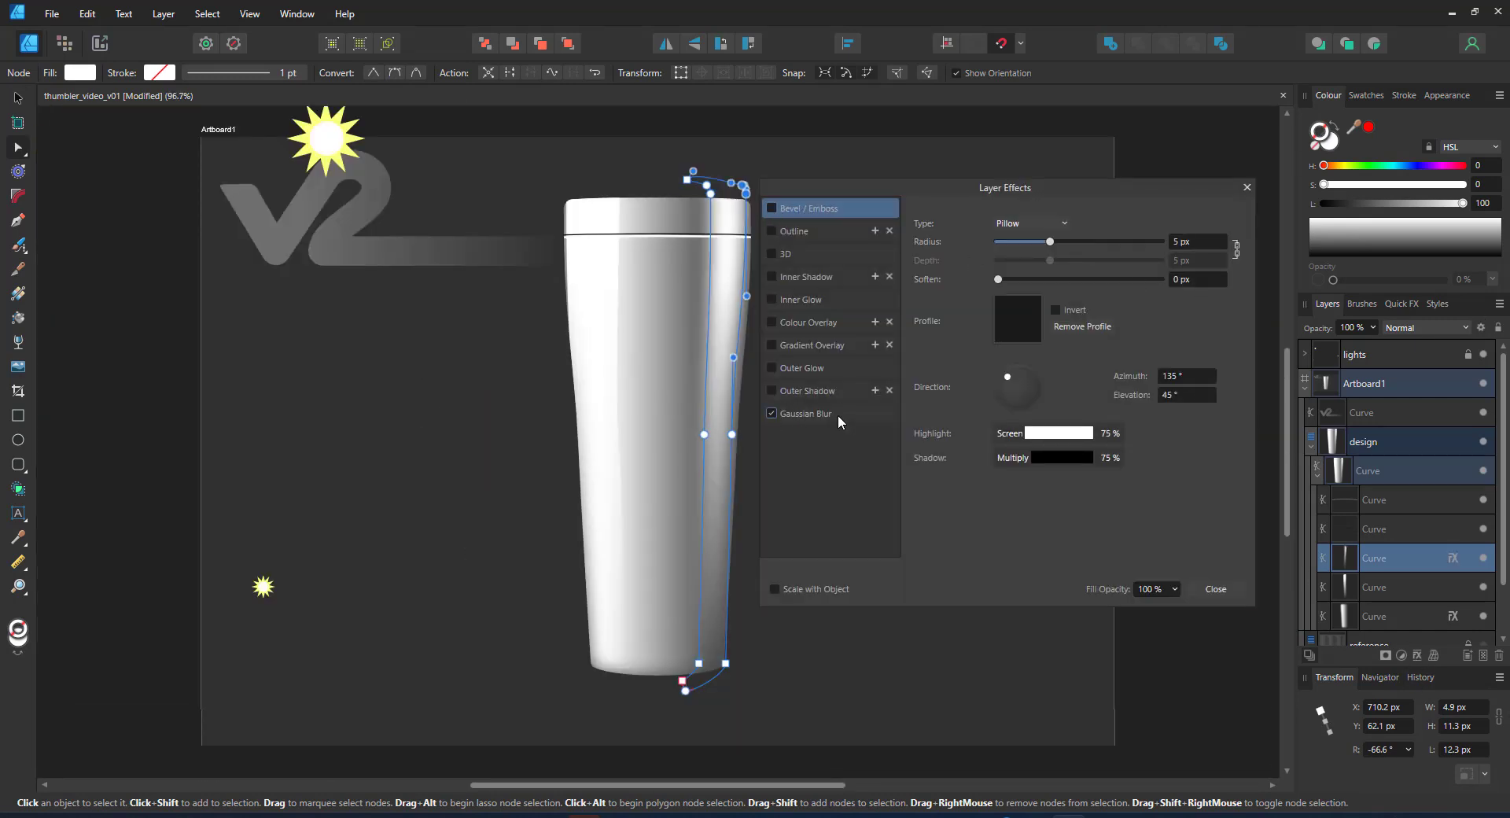
pyautogui.click(1247, 187)
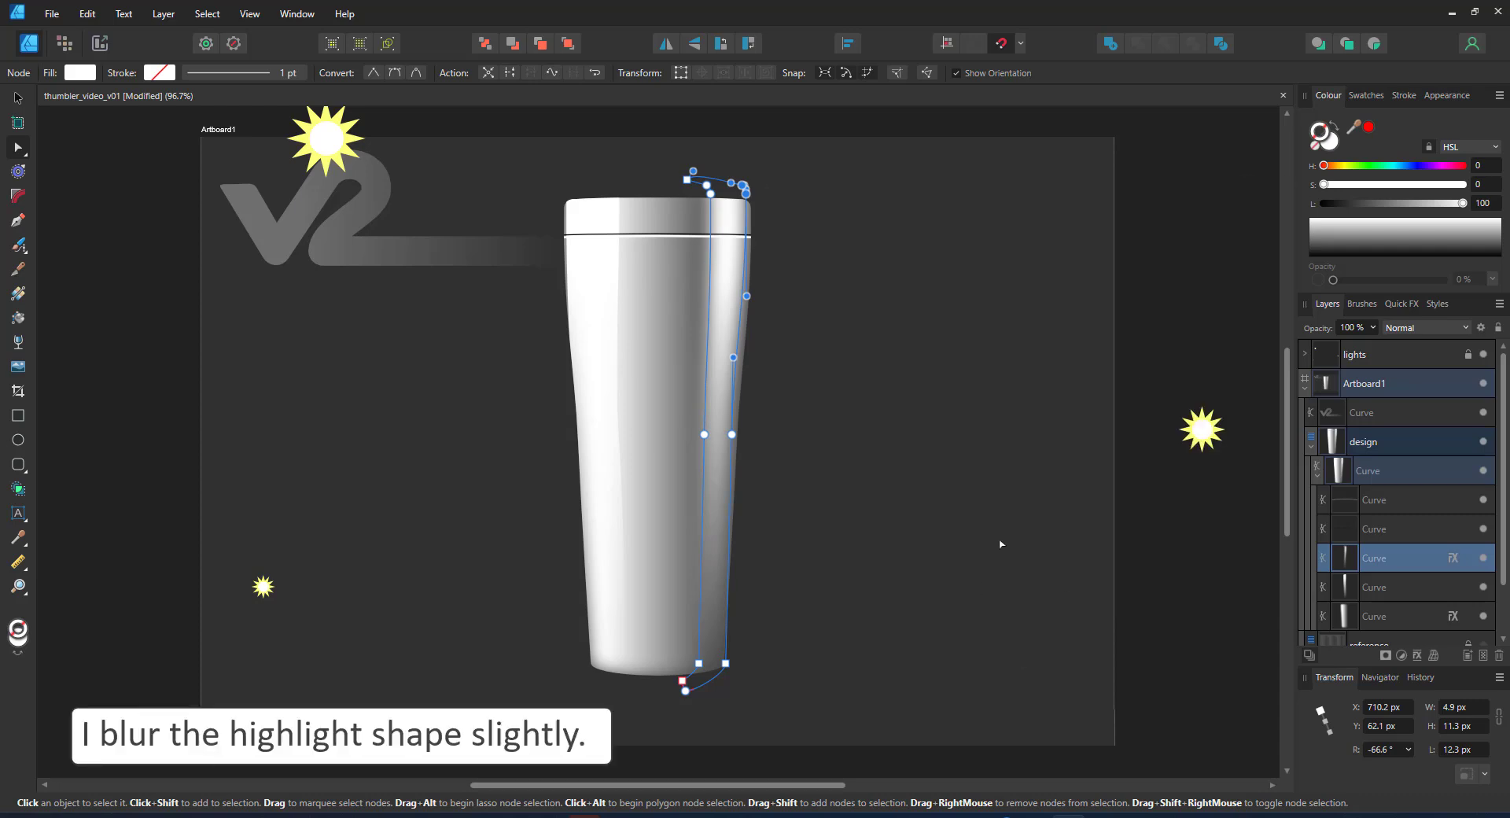
# Duplicate the large blurred white shape and stretch the copy to about 246.1 px wide across the tumbler
pyautogui.click(671, 236)
pyautogui.click(649, 294)
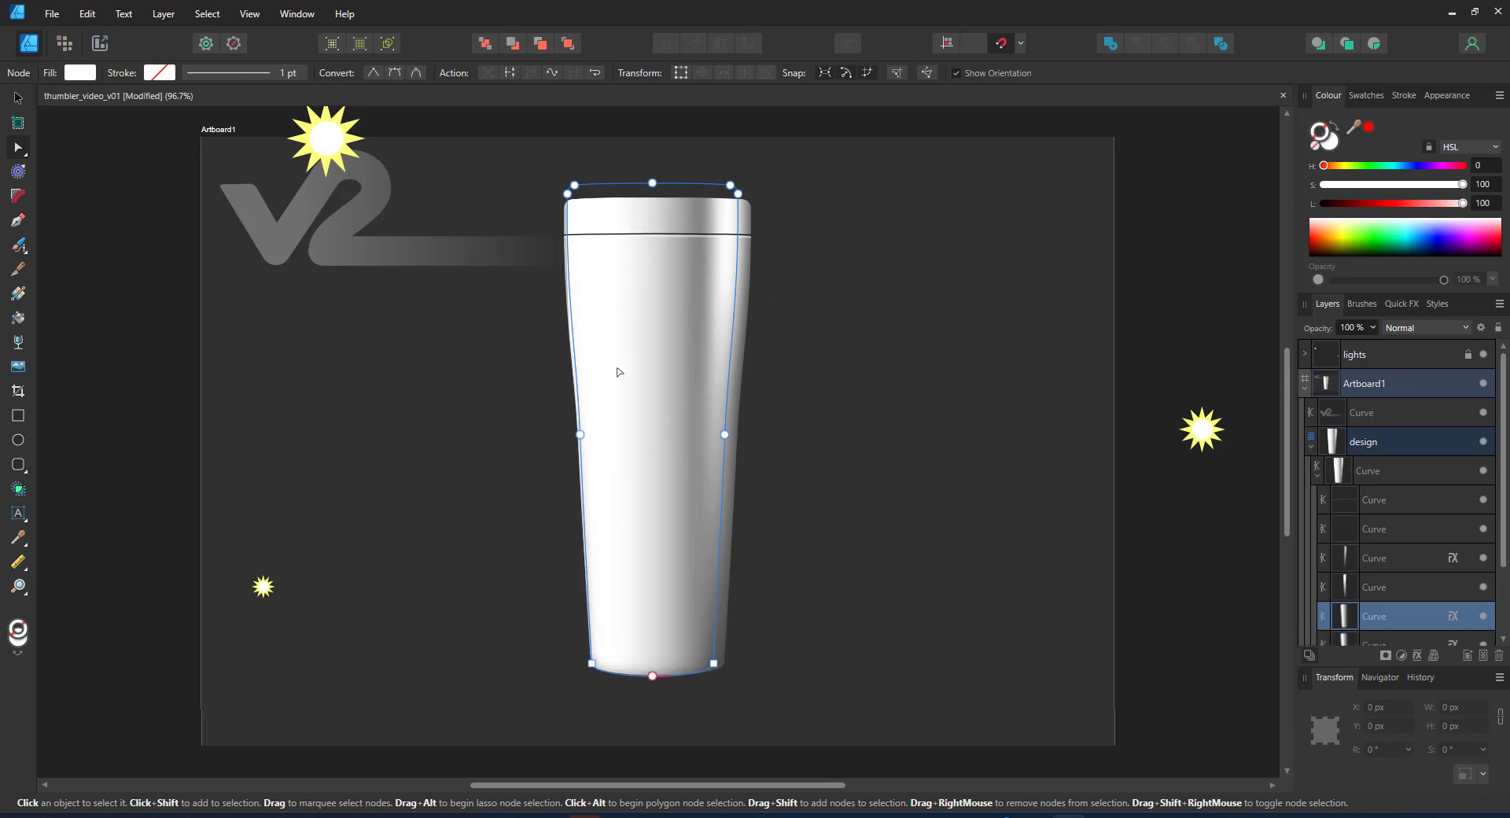
pyautogui.press('v')
pyautogui.moveTo(738, 431); pyautogui.dragTo(747, 430)
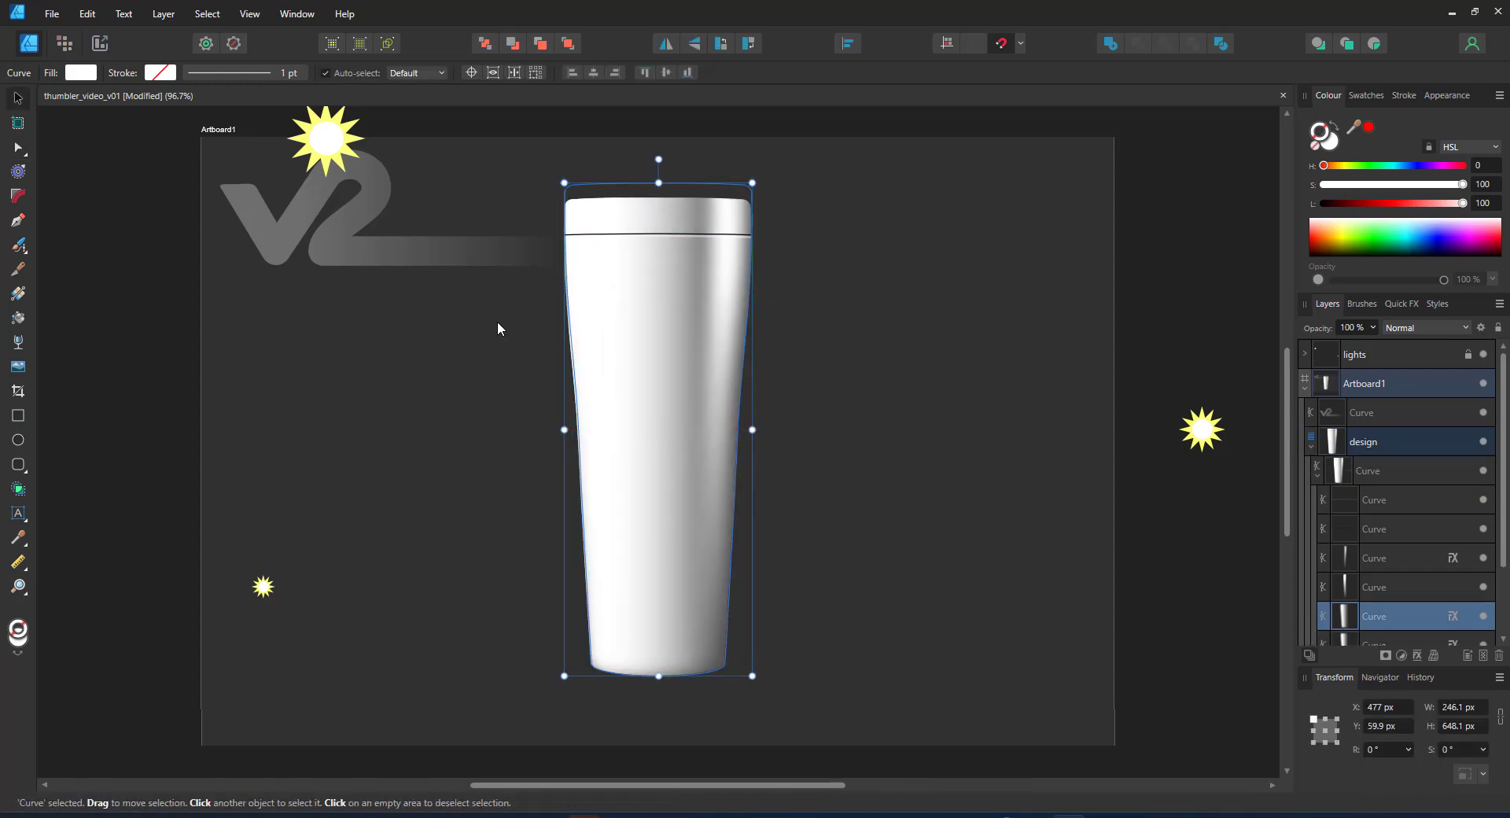
# Subtract a lowered copy from the widened shape to leave a lid band about 55.6 px high, and remove its transparency
pyautogui.click(628, 251)
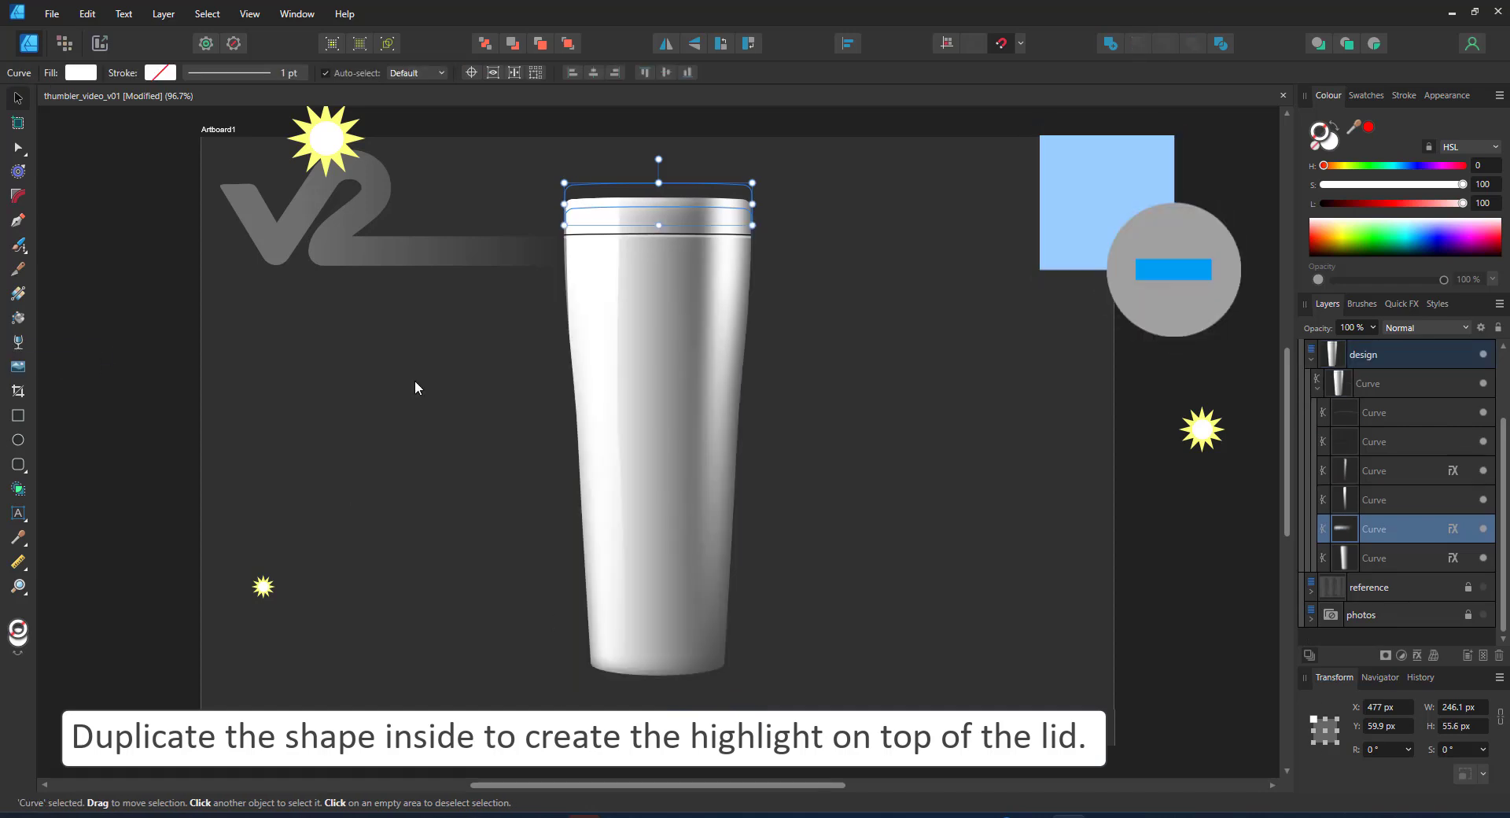
pyautogui.press('y')
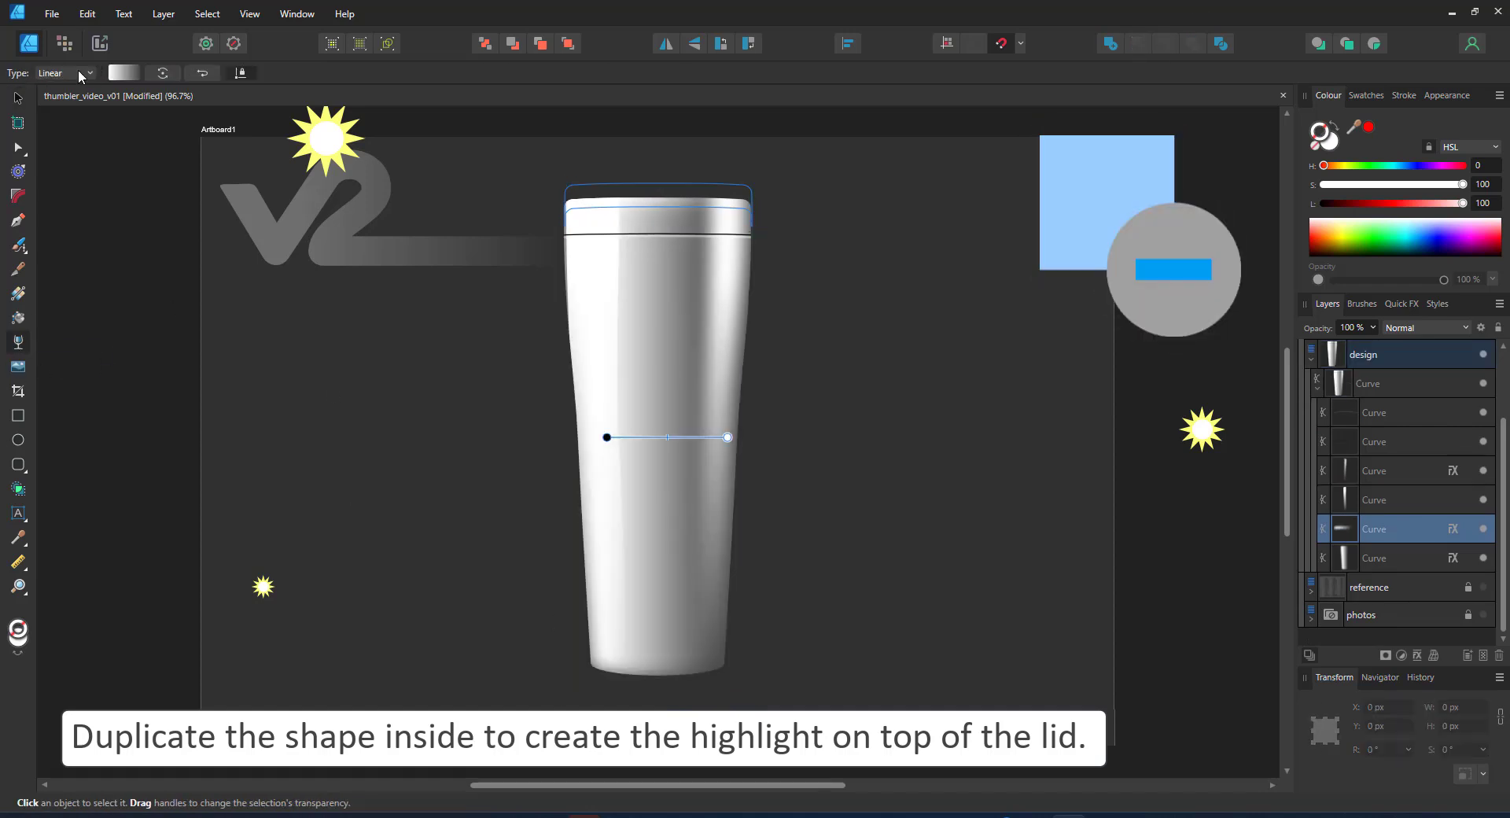
pyautogui.scroll(6, 647, 188)
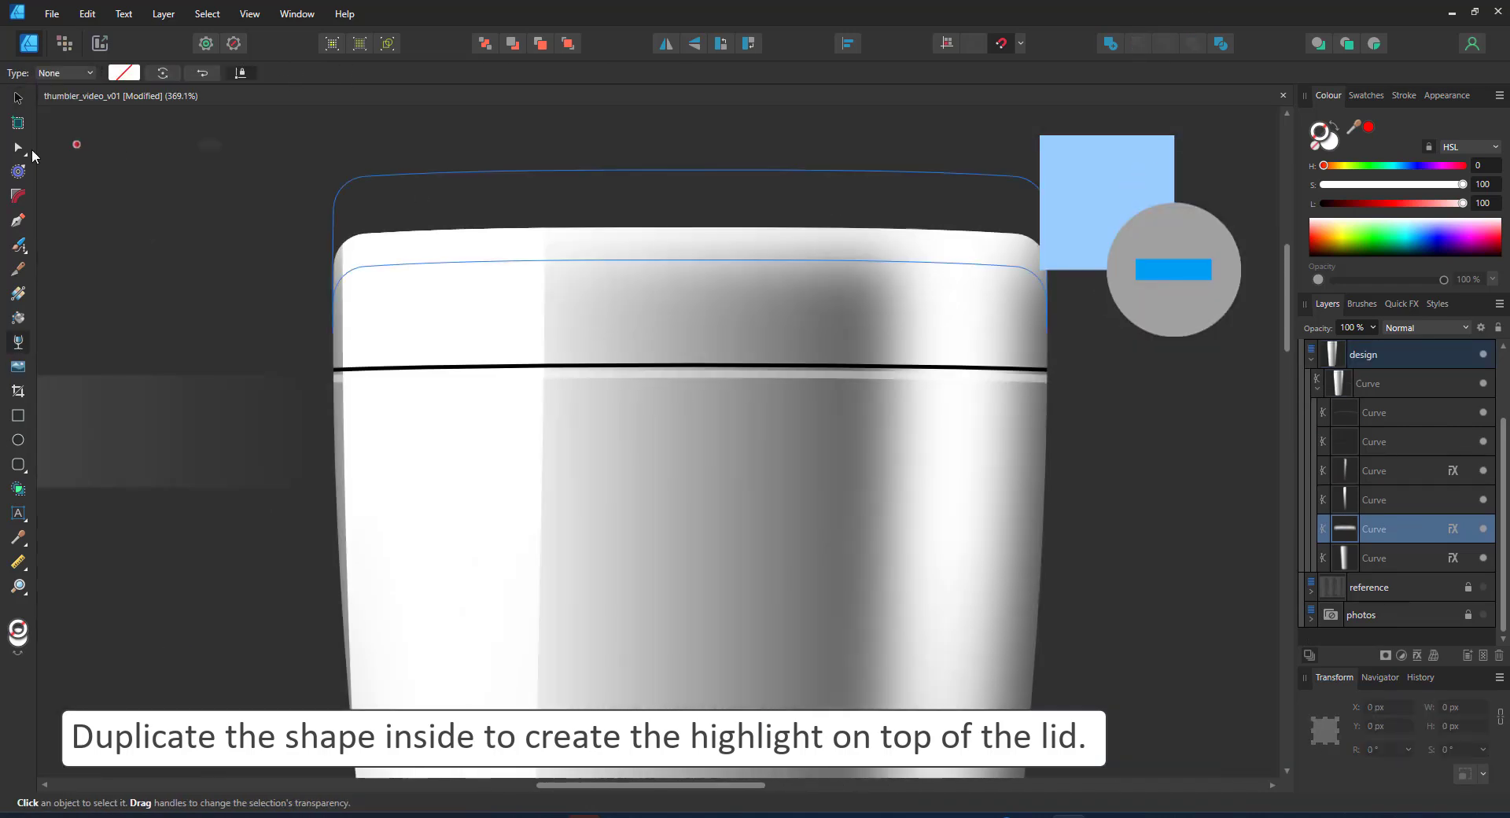
# Raise the middle node on the lower edge of the lid band to about Y 85.5 px
pyautogui.click(18, 147)
pyautogui.moveTo(695, 255); pyautogui.dragTo(689, 244)
pyautogui.hotkey('ctrl', 'z')
pyautogui.click(690, 255)
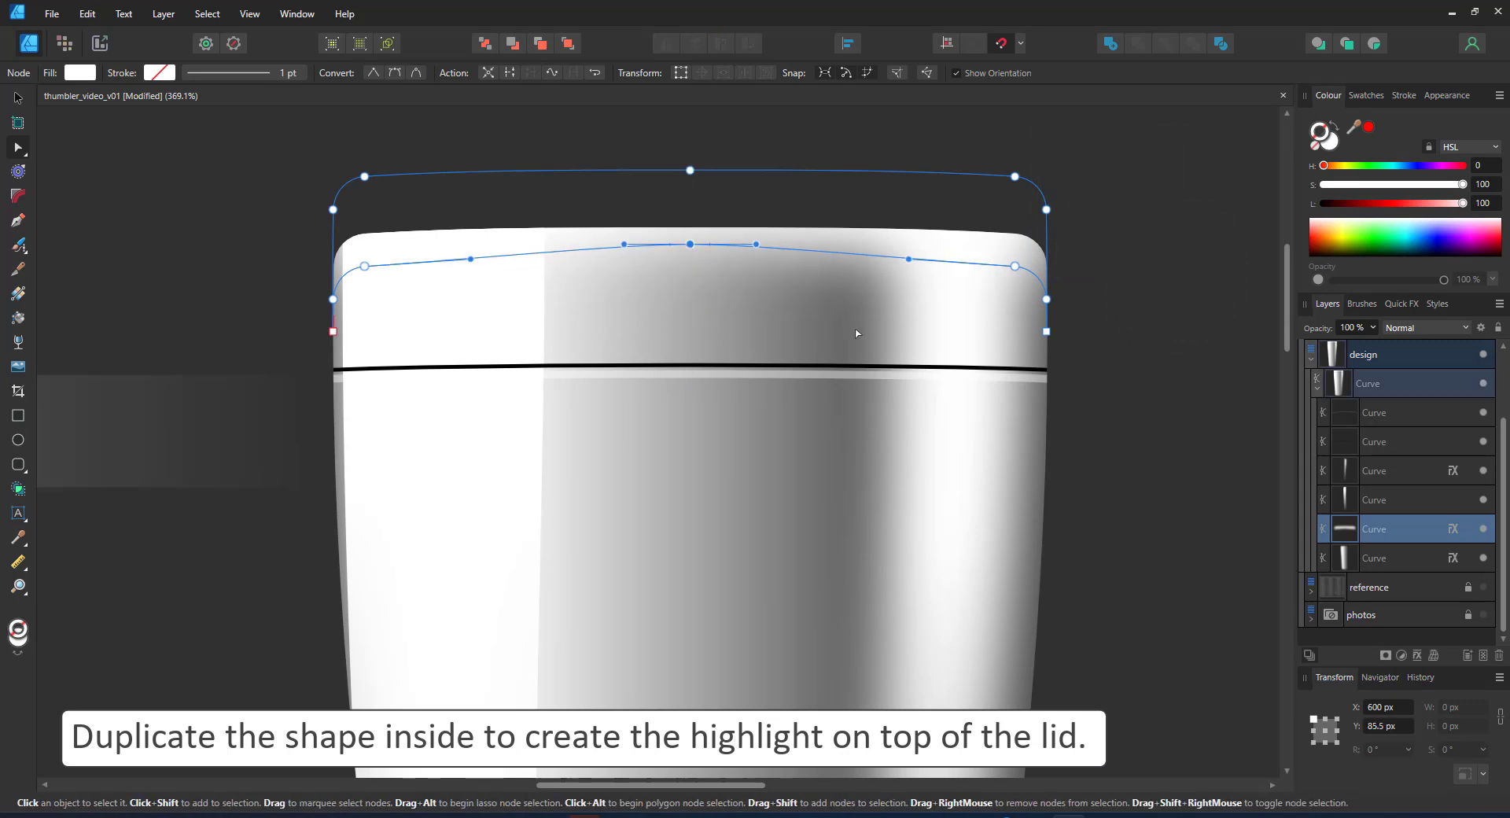
# Widen the lid band to about 302.4 px on both sides of the lid and move it slightly down
pyautogui.press('v')
pyautogui.moveTo(1046, 251); pyautogui.dragTo(1129, 251)
pyautogui.moveTo(756, 270); pyautogui.dragTo(757, 285)
# Smooth the lower edge of the lid band by lengthening and adjusting its curve handles
pyautogui.press('a')
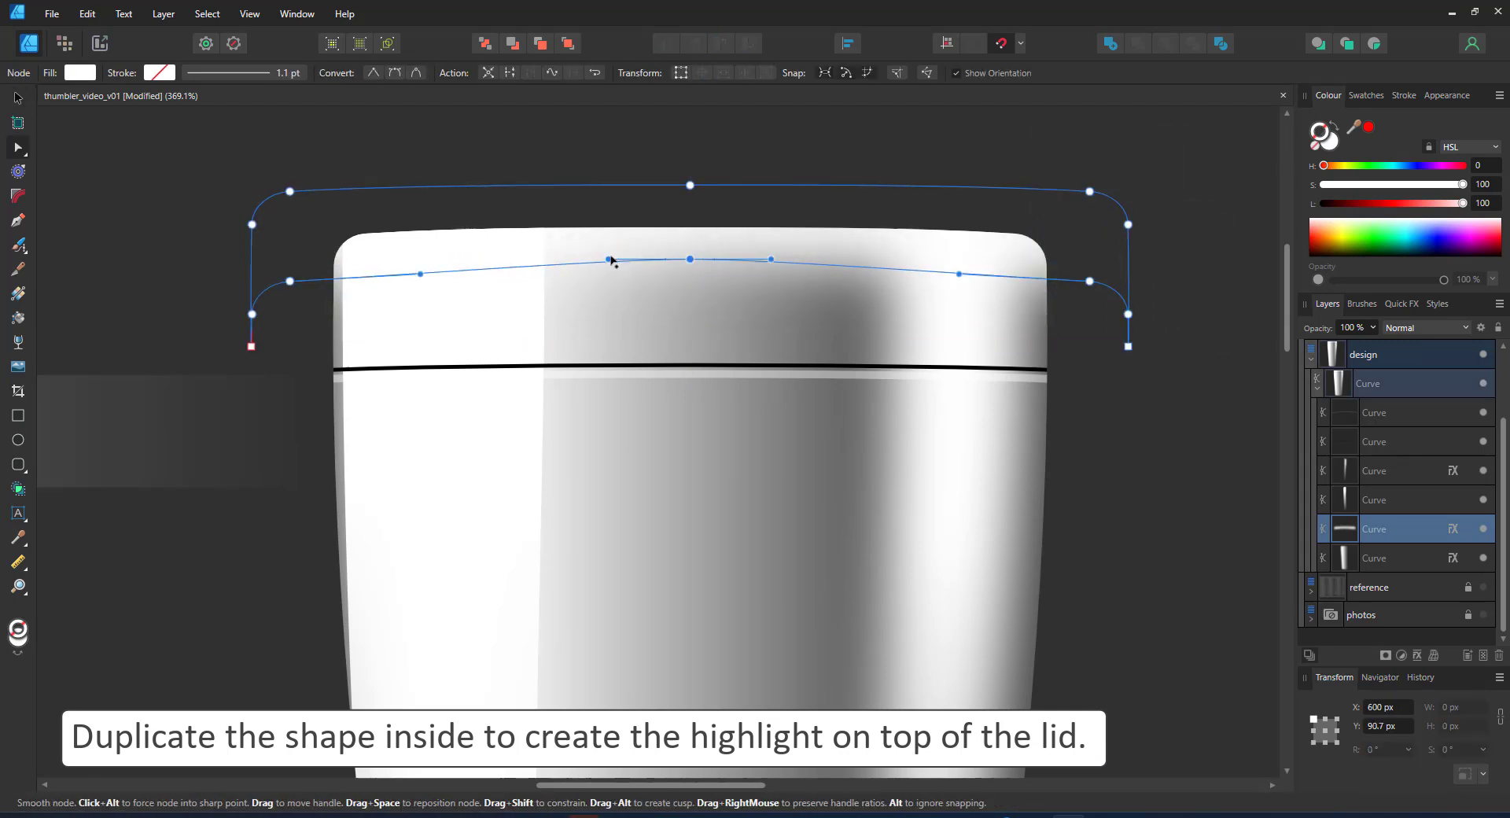
pyautogui.moveTo(611, 260); pyautogui.dragTo(386, 254)
pyautogui.moveTo(768, 261); pyautogui.dragTo(853, 265)
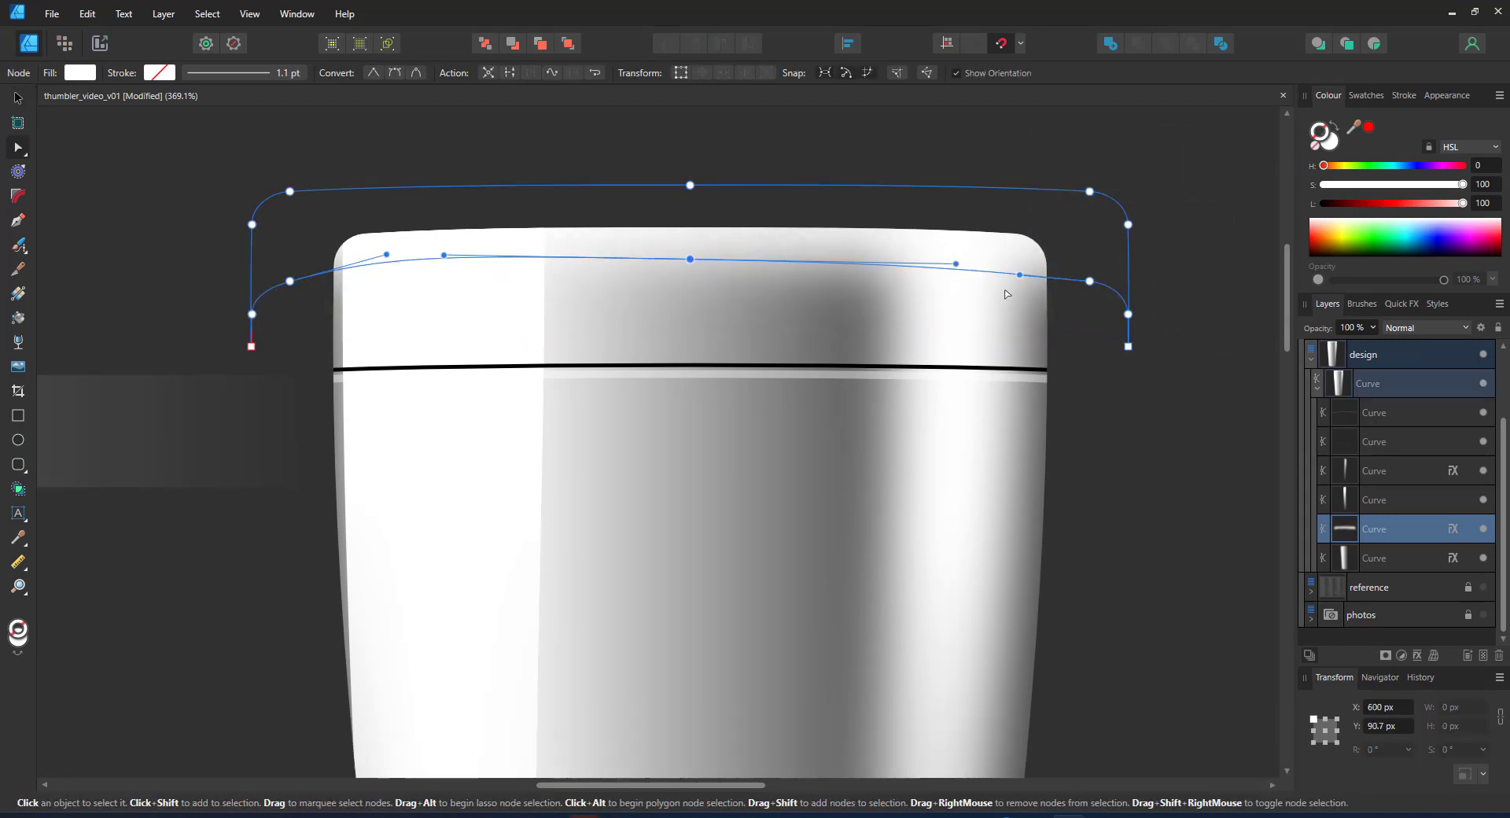
pyautogui.moveTo(1020, 275); pyautogui.dragTo(1024, 263)
# Move the middle node on the left highlight's outer edge closer to the tumbler's left side, to about X 498.3 px
pyautogui.scroll(-2, 693, 397)
pyautogui.scroll(-1, 522, 523)
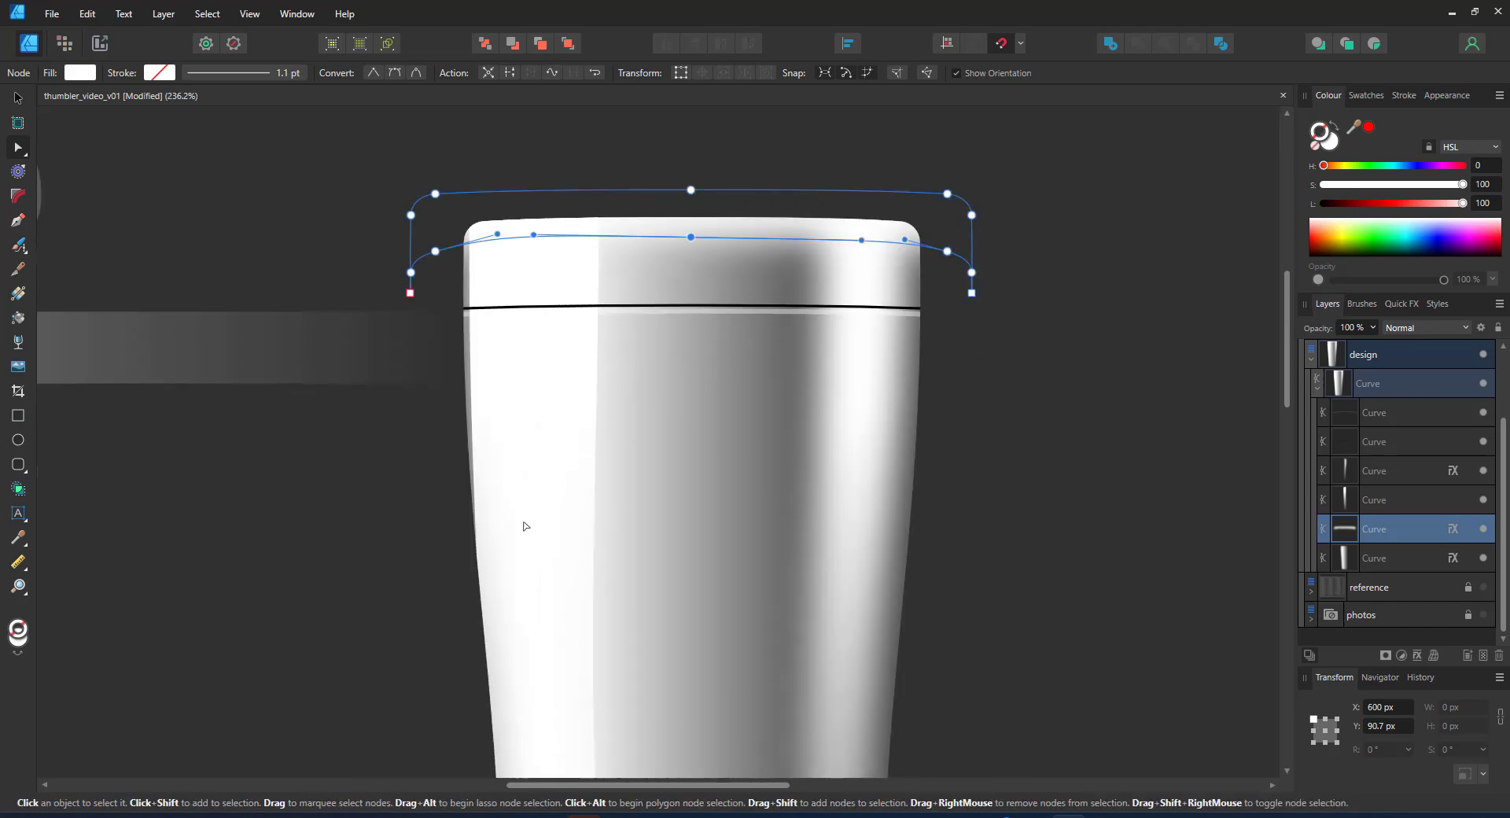
pyautogui.click(524, 531)
pyautogui.scroll(-5, 525, 542)
pyautogui.click(454, 395)
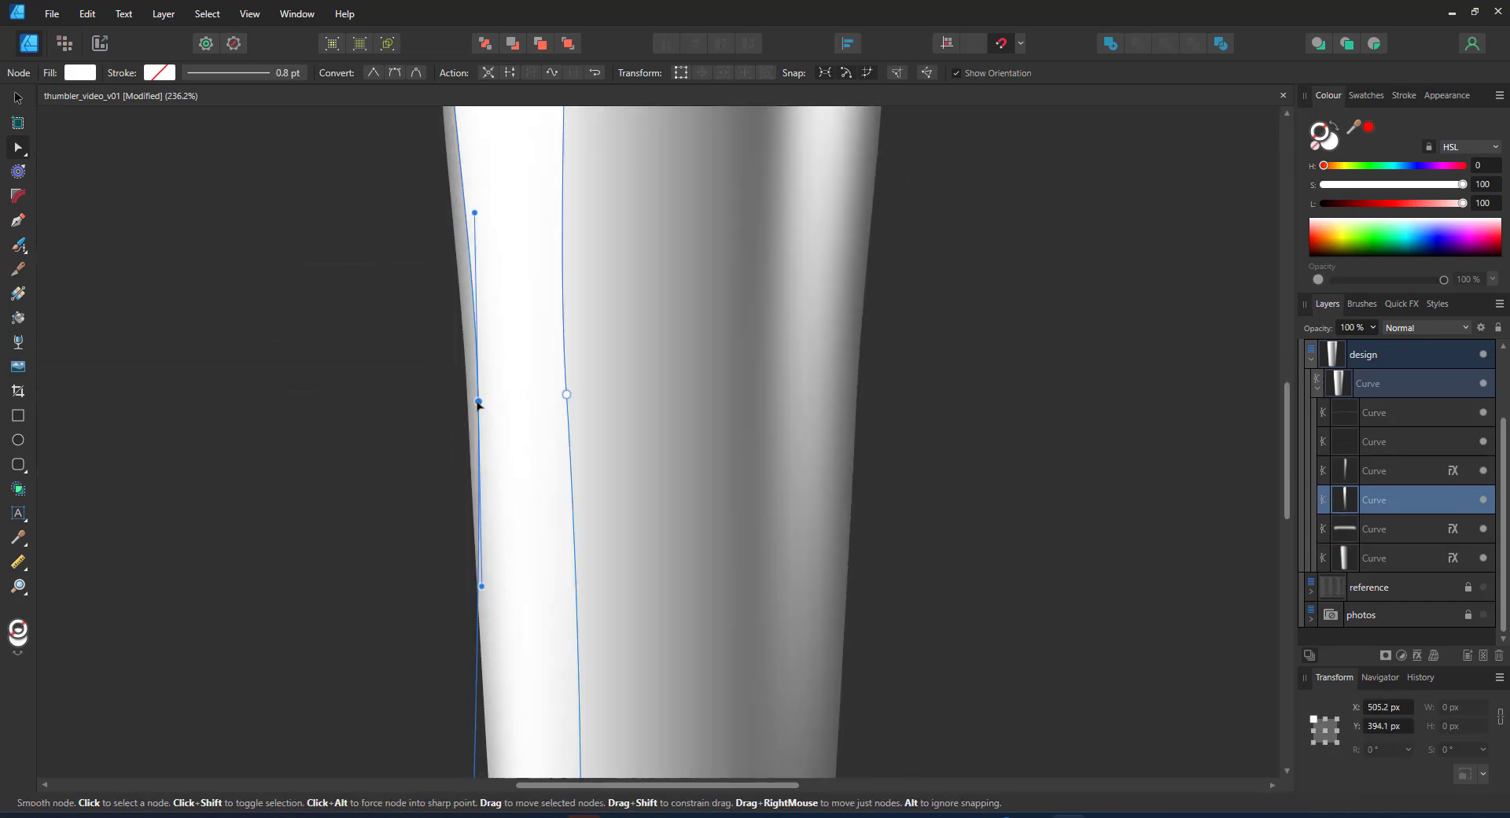
pyautogui.scroll(4, 572, 481)
pyautogui.scroll(-5, 889, 586)
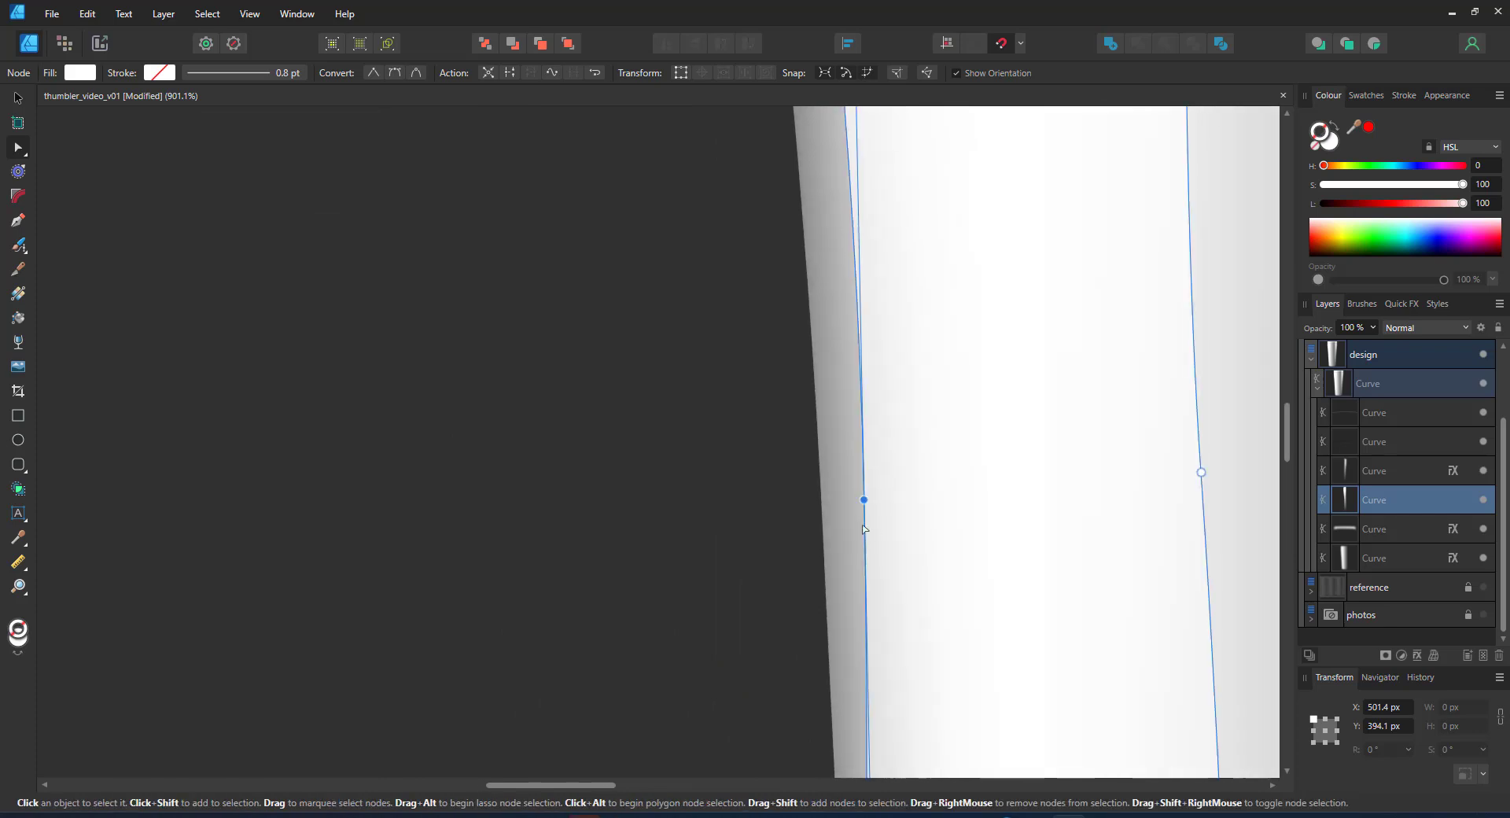
pyautogui.moveTo(863, 502); pyautogui.dragTo(841, 503)
# Move the left highlight's bottom outer node inward to the tumbler's lower left corner
pyautogui.scroll(-10, 786, 711)
pyautogui.scroll(-2, 694, 388)
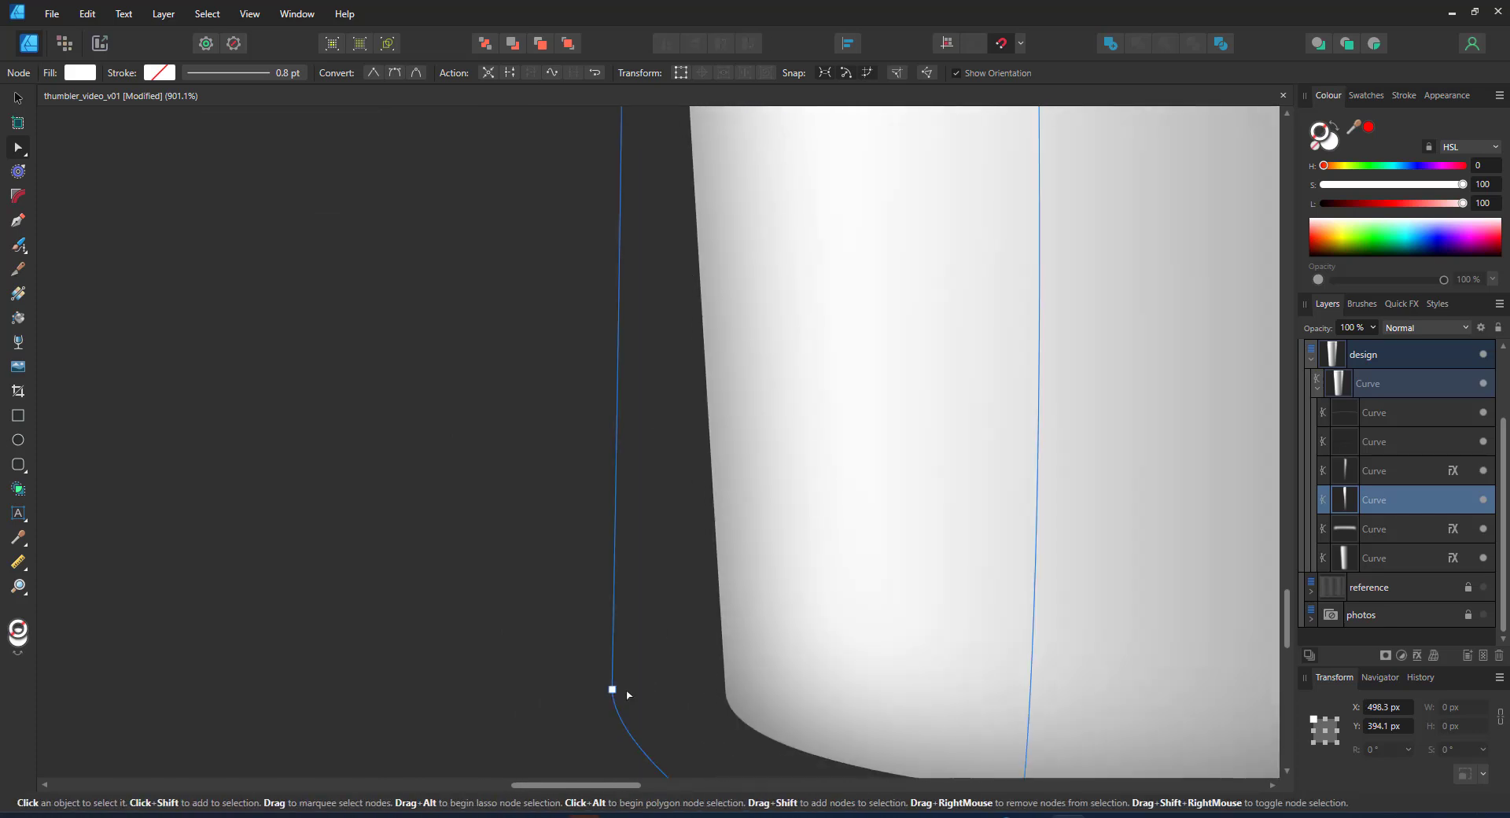
pyautogui.moveTo(612, 689); pyautogui.dragTo(739, 706)
pyautogui.hotkey('ctrl', '0')
pyautogui.click(478, 286)
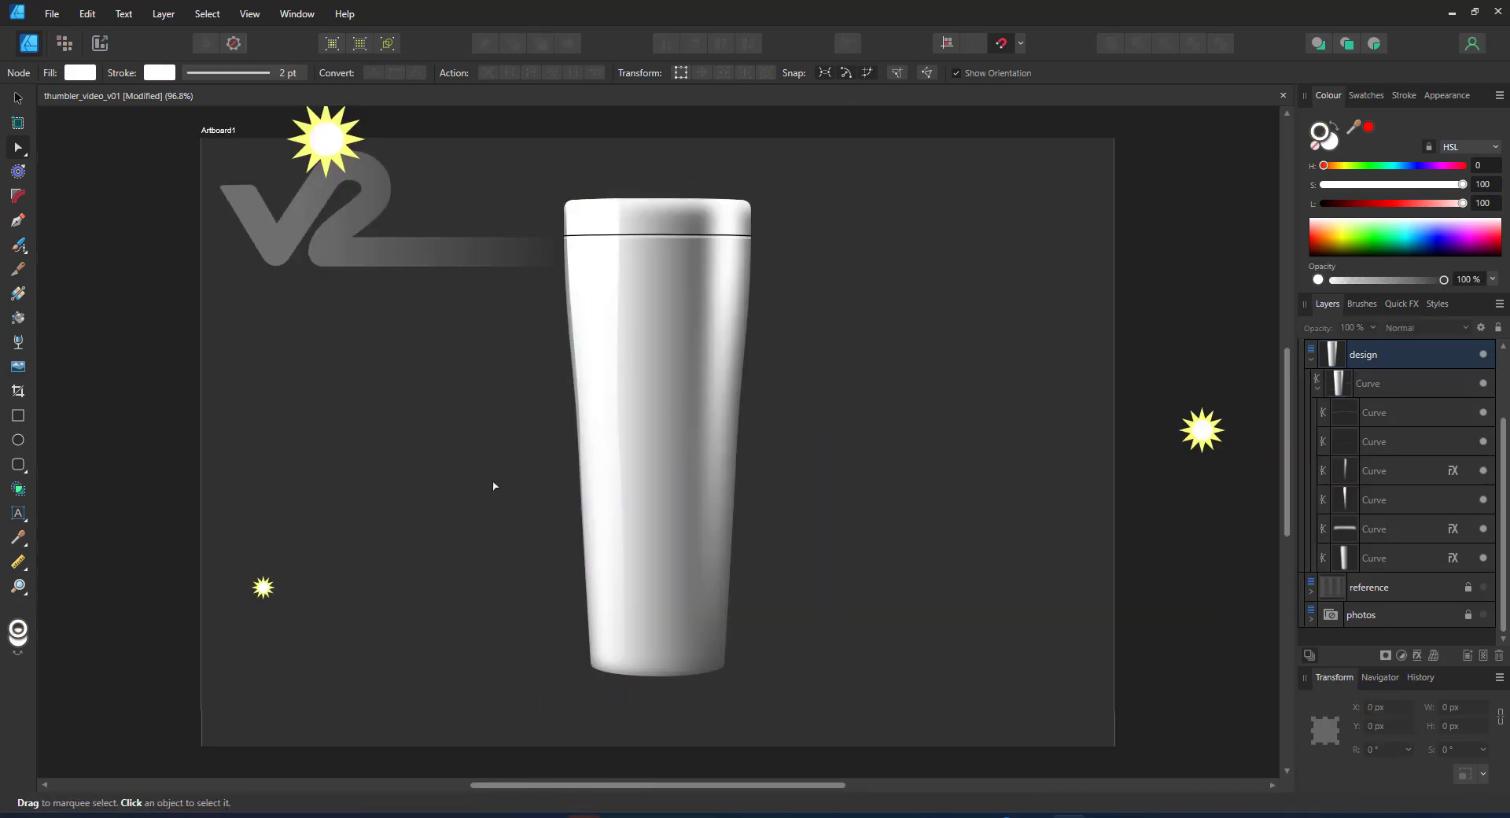
pyautogui.click(595, 387)
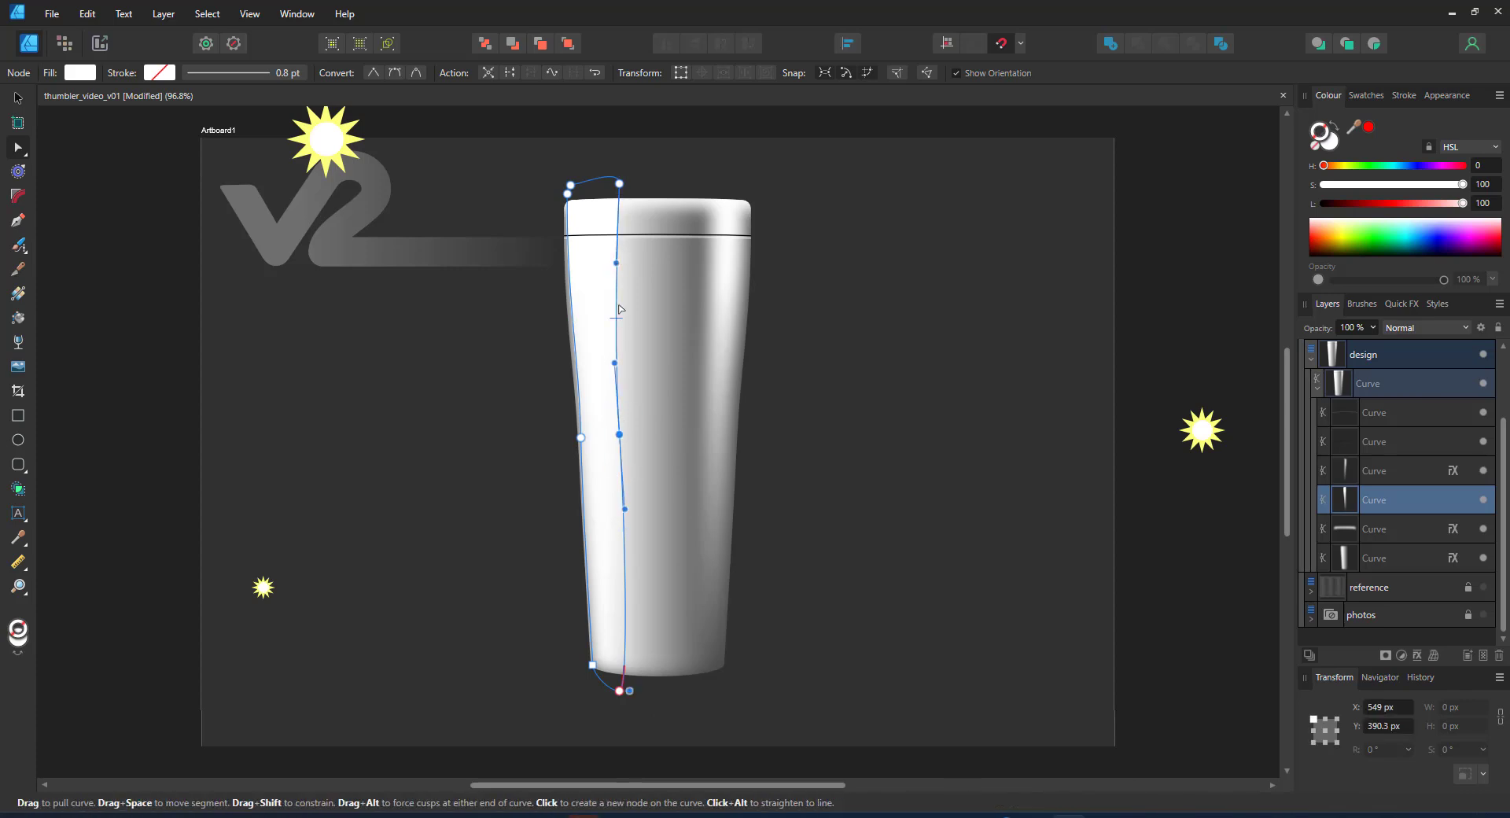
pyautogui.click(785, 589)
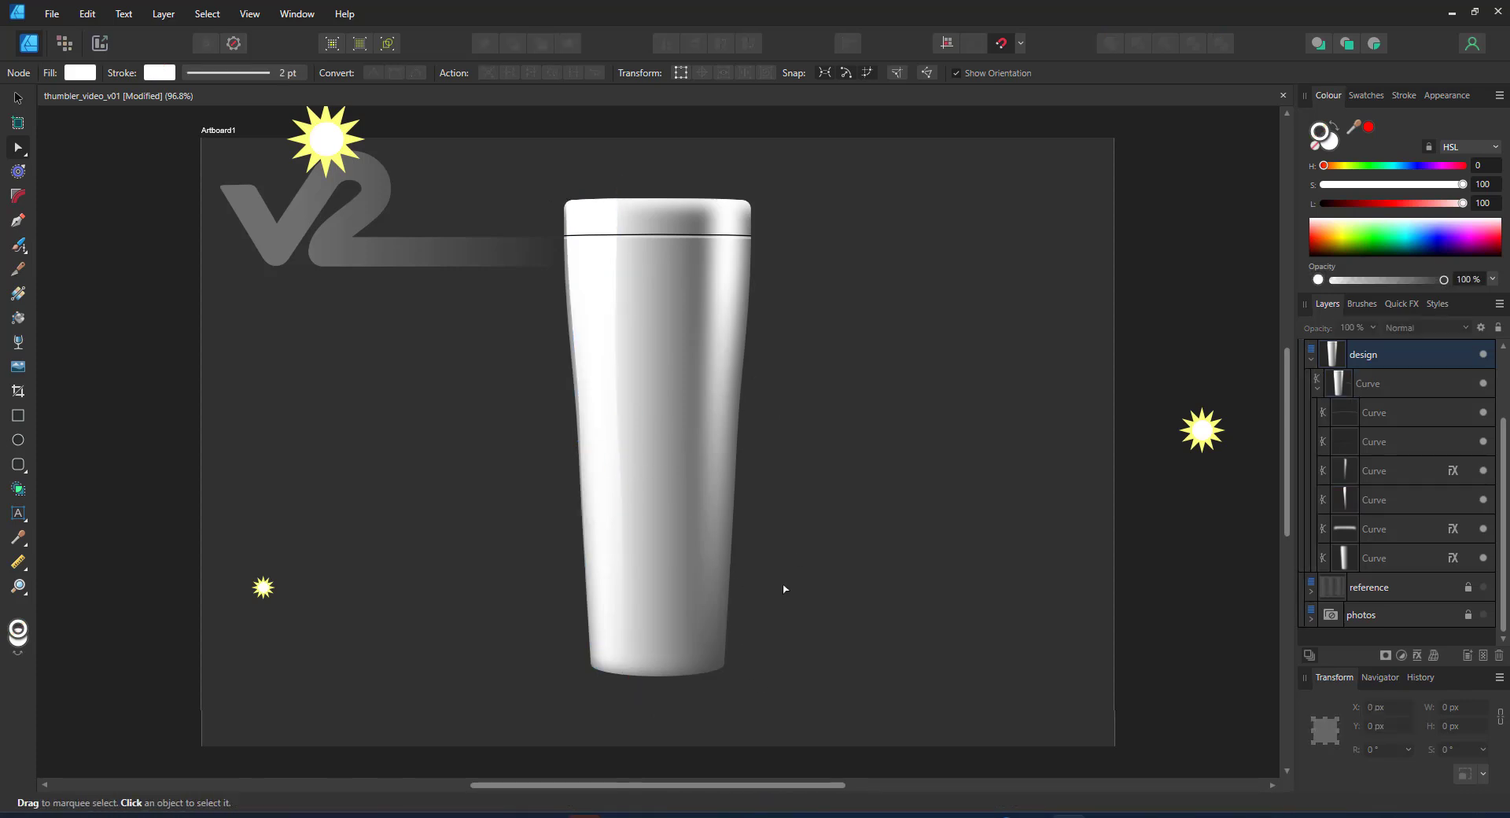
# Show the reference layer and bring the tumbler photo back to full opacity
pyautogui.click(1484, 587)
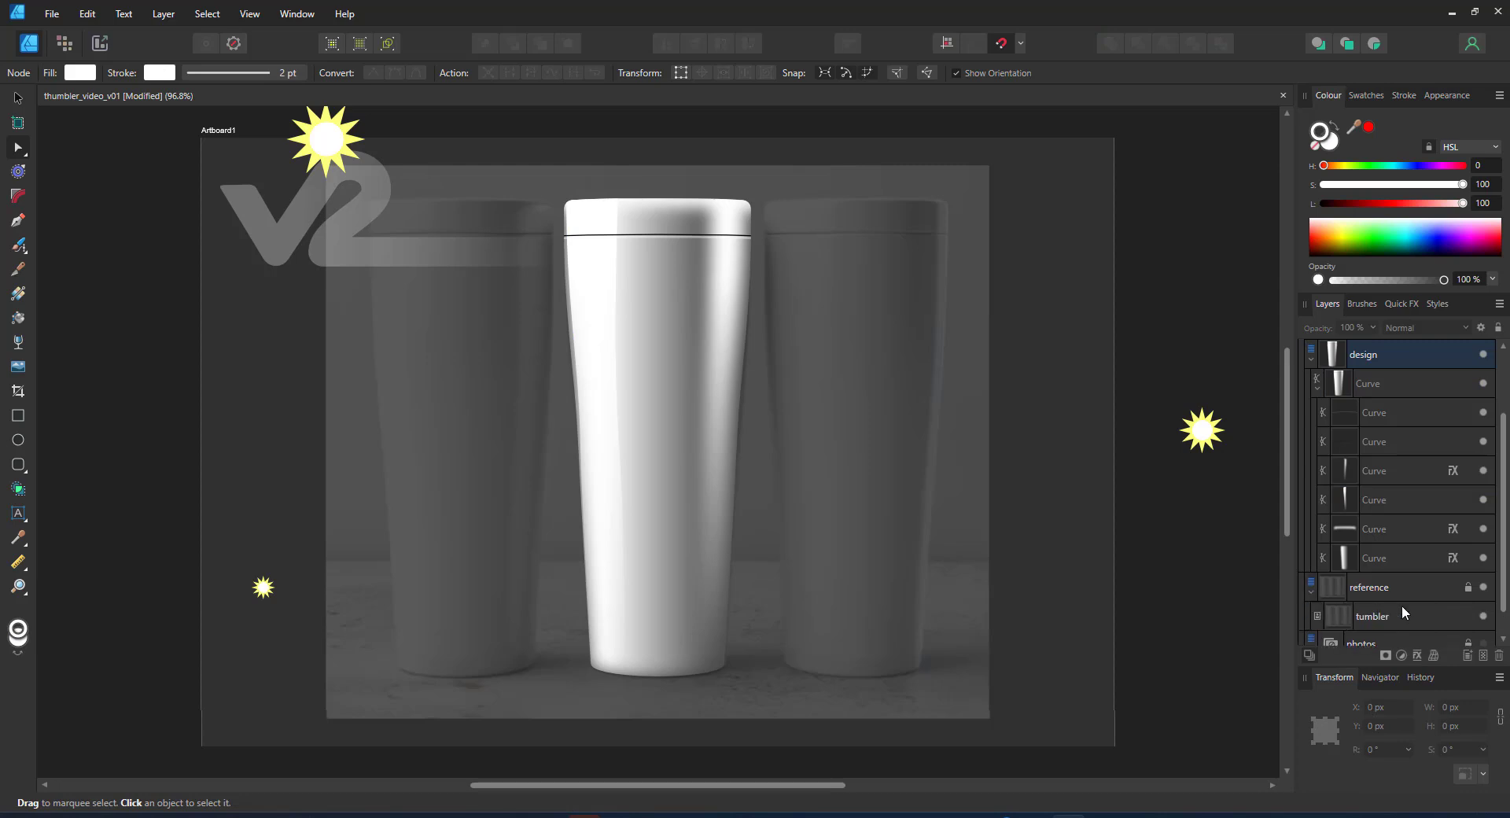
pyautogui.click(1404, 615)
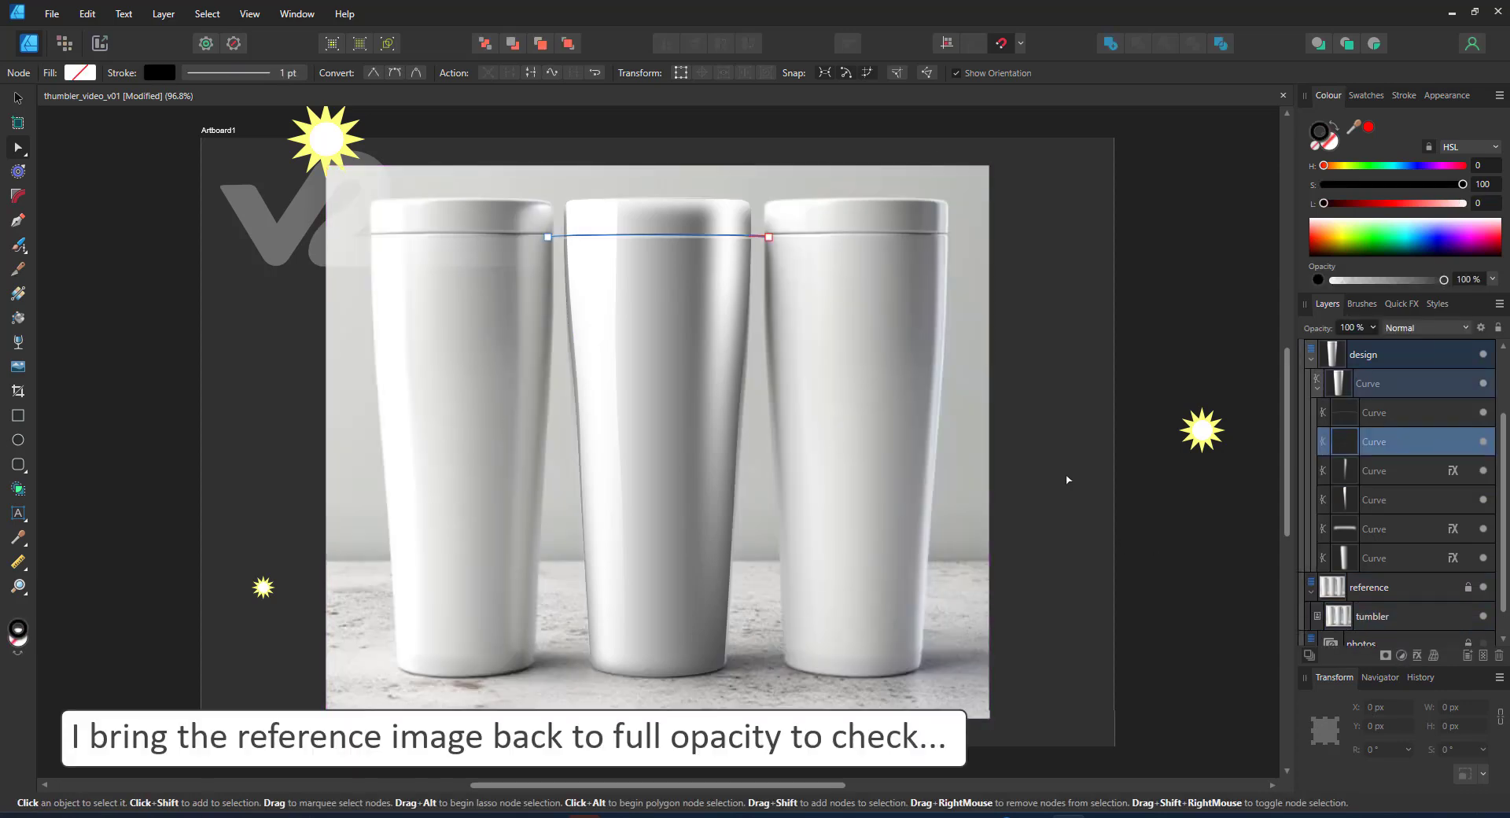
pyautogui.click(1068, 480)
# Reduce the Gaussian Blur radius of the highlight on top of the lid
pyautogui.click(655, 199)
pyautogui.click(1454, 530)
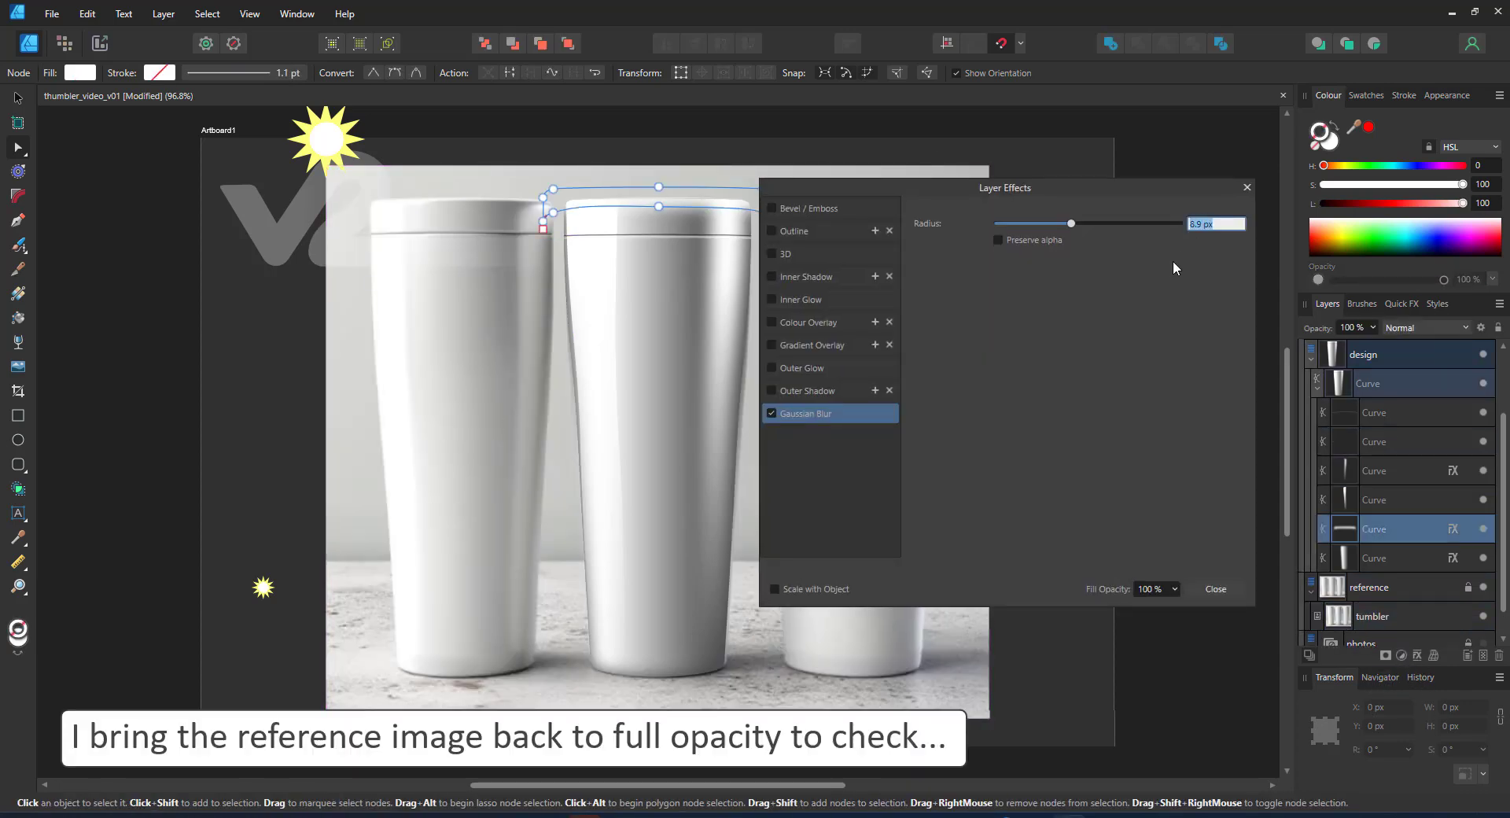
pyautogui.moveTo(1072, 225); pyautogui.dragTo(1045, 224)
pyautogui.click(1248, 188)
# Shrink the lid highlight's height from its lower edge to about 44.4 px
pyautogui.scroll(5, 708, 233)
pyautogui.moveTo(709, 233); pyautogui.dragTo(791, 469)
pyautogui.press('v')
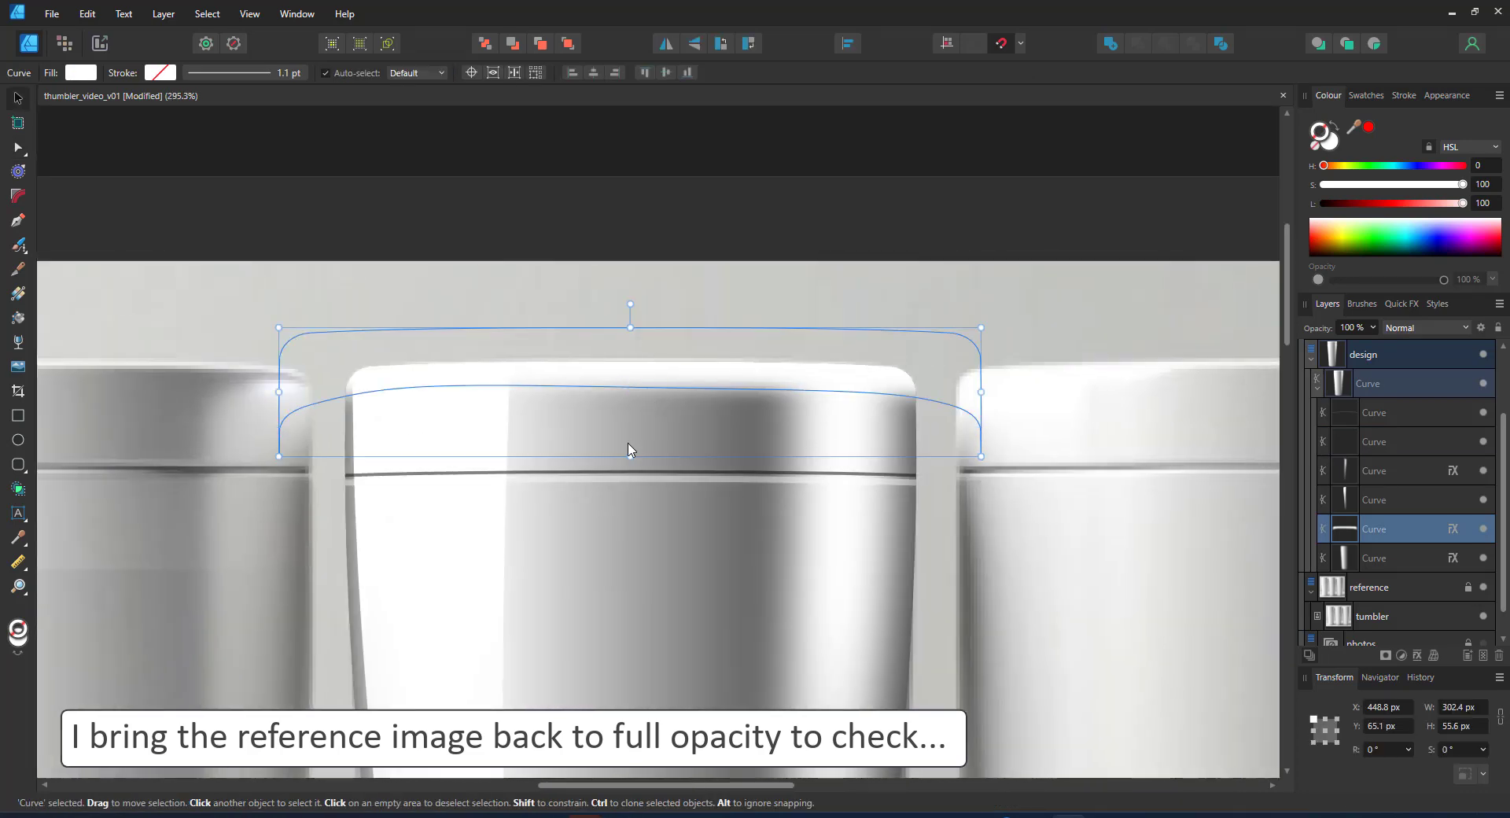
pyautogui.moveTo(629, 455); pyautogui.dragTo(629, 430)
pyautogui.scroll(-6, 709, 543)
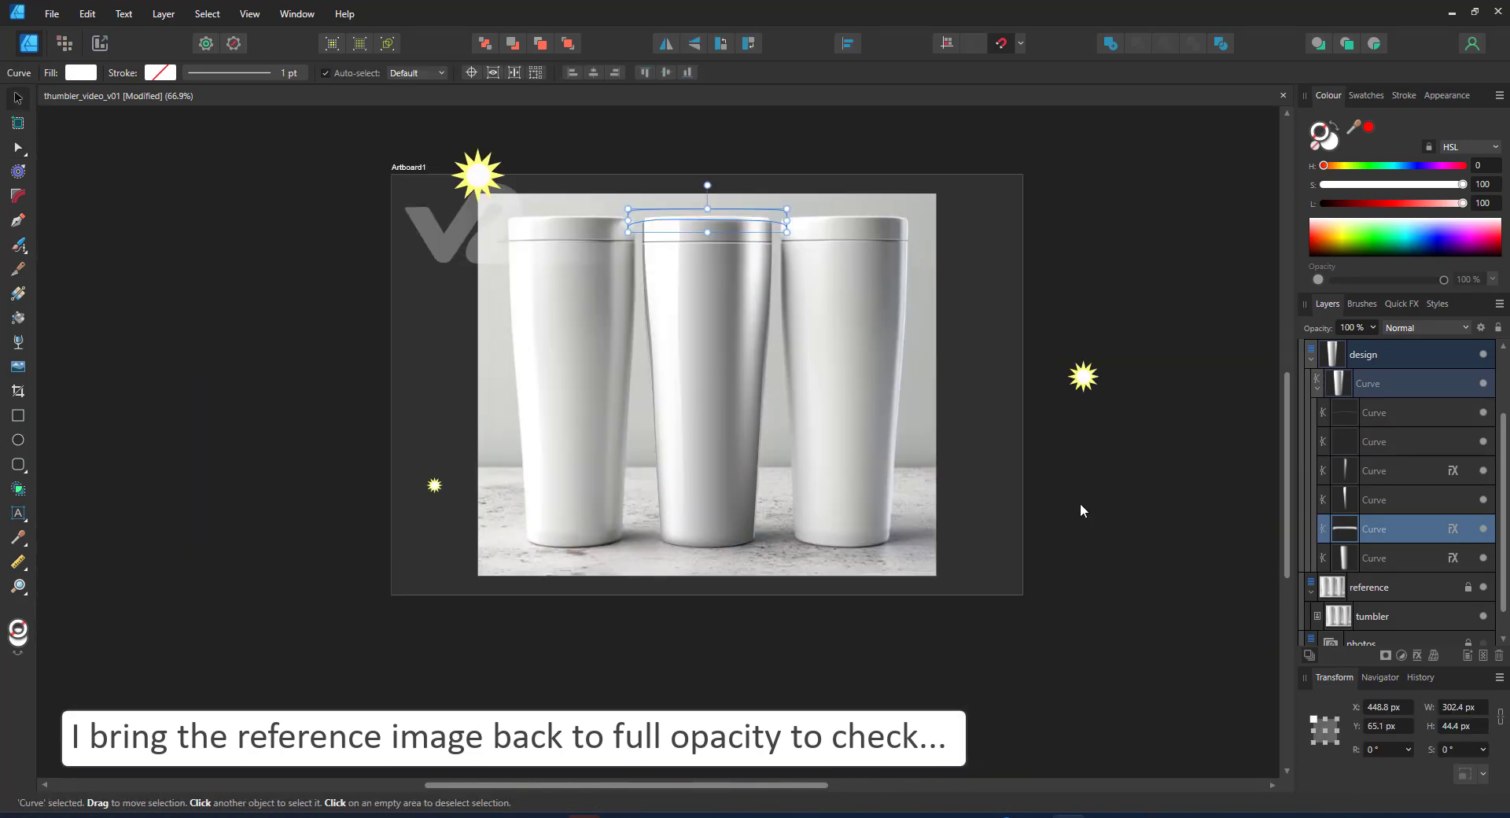
pyautogui.click(1081, 509)
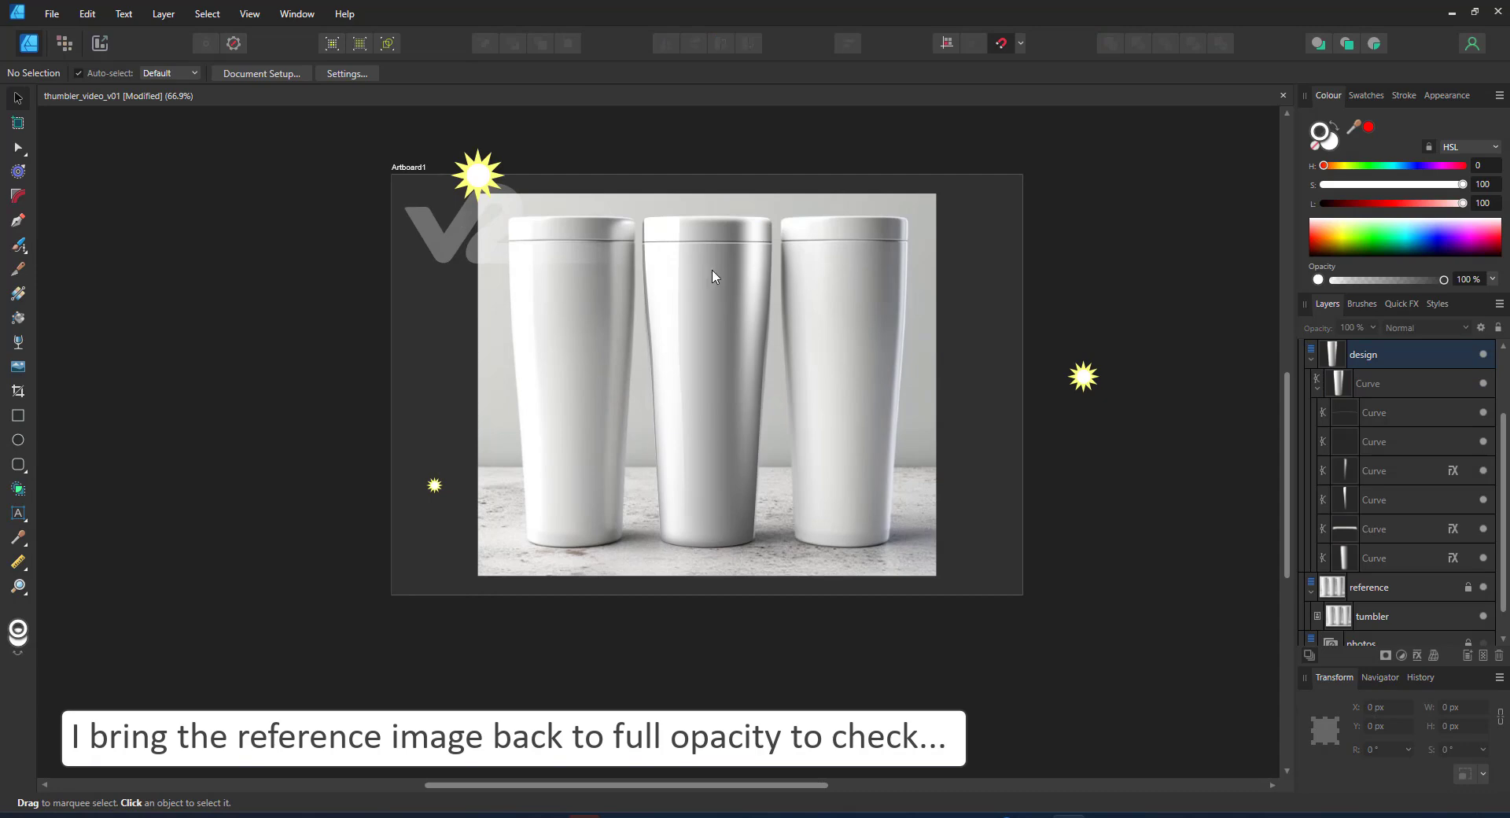
# Adjust the start and end of the transparency gradient across the tumbler's broad body highlight
pyautogui.click(1361, 559)
pyautogui.press('g')
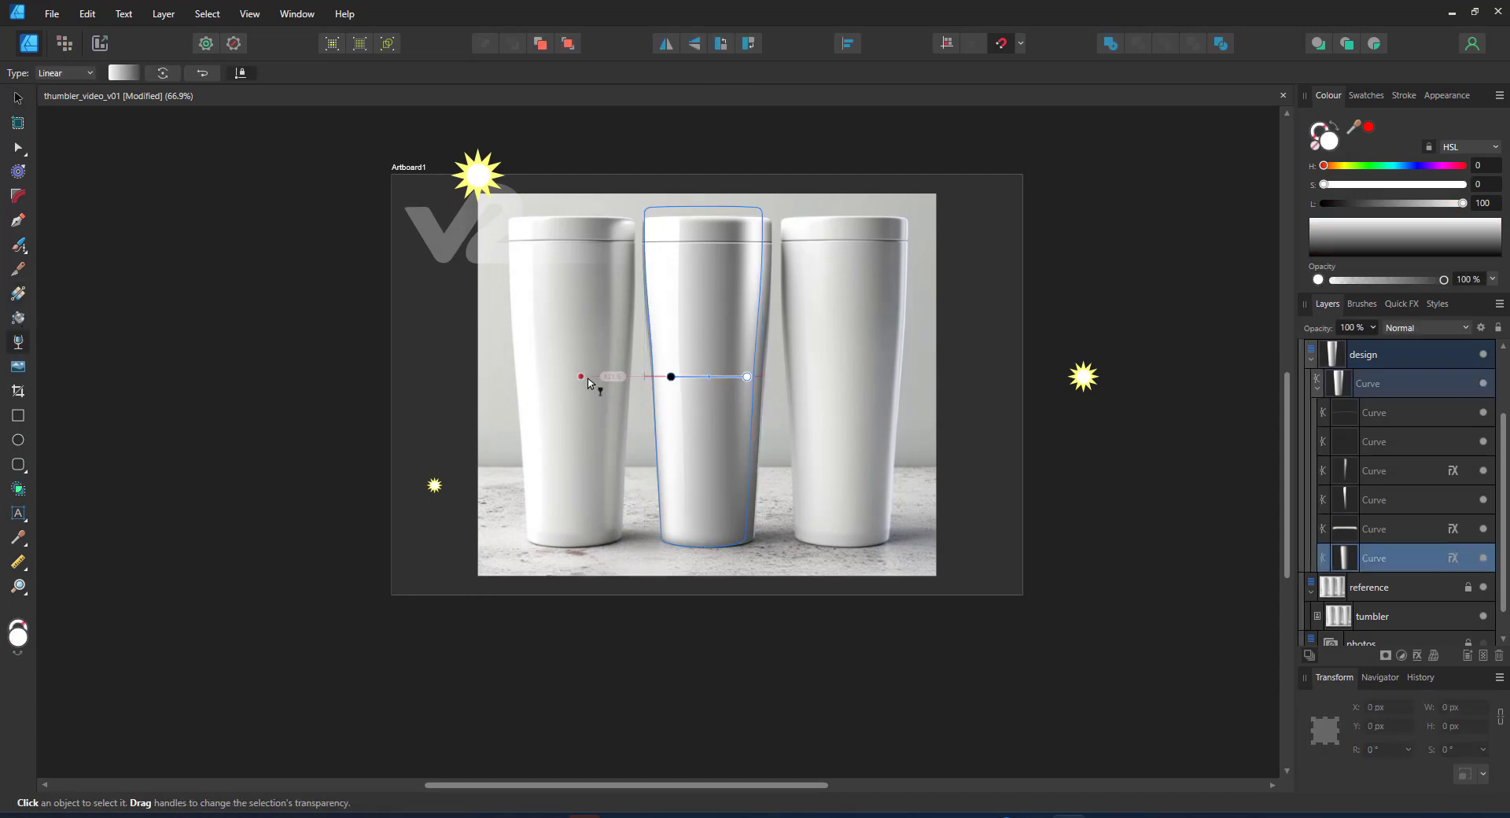
pyautogui.scroll(4, 685, 384)
pyautogui.moveTo(679, 381); pyautogui.dragTo(654, 368)
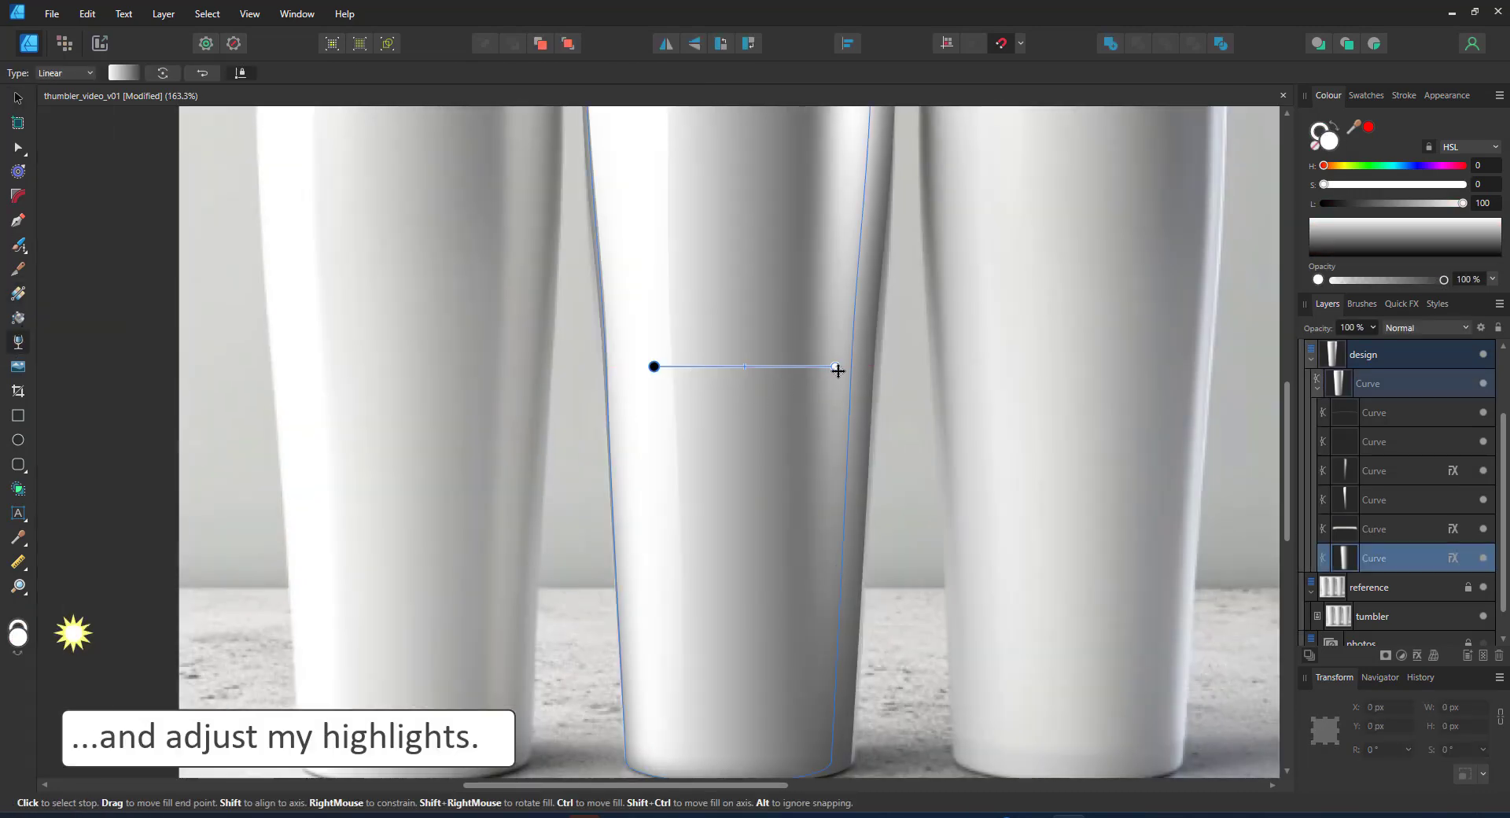
pyautogui.moveTo(837, 370); pyautogui.dragTo(832, 374)
pyautogui.scroll(-4, 815, 406)
pyautogui.rightClick(365, 387)
pyautogui.click(19, 99)
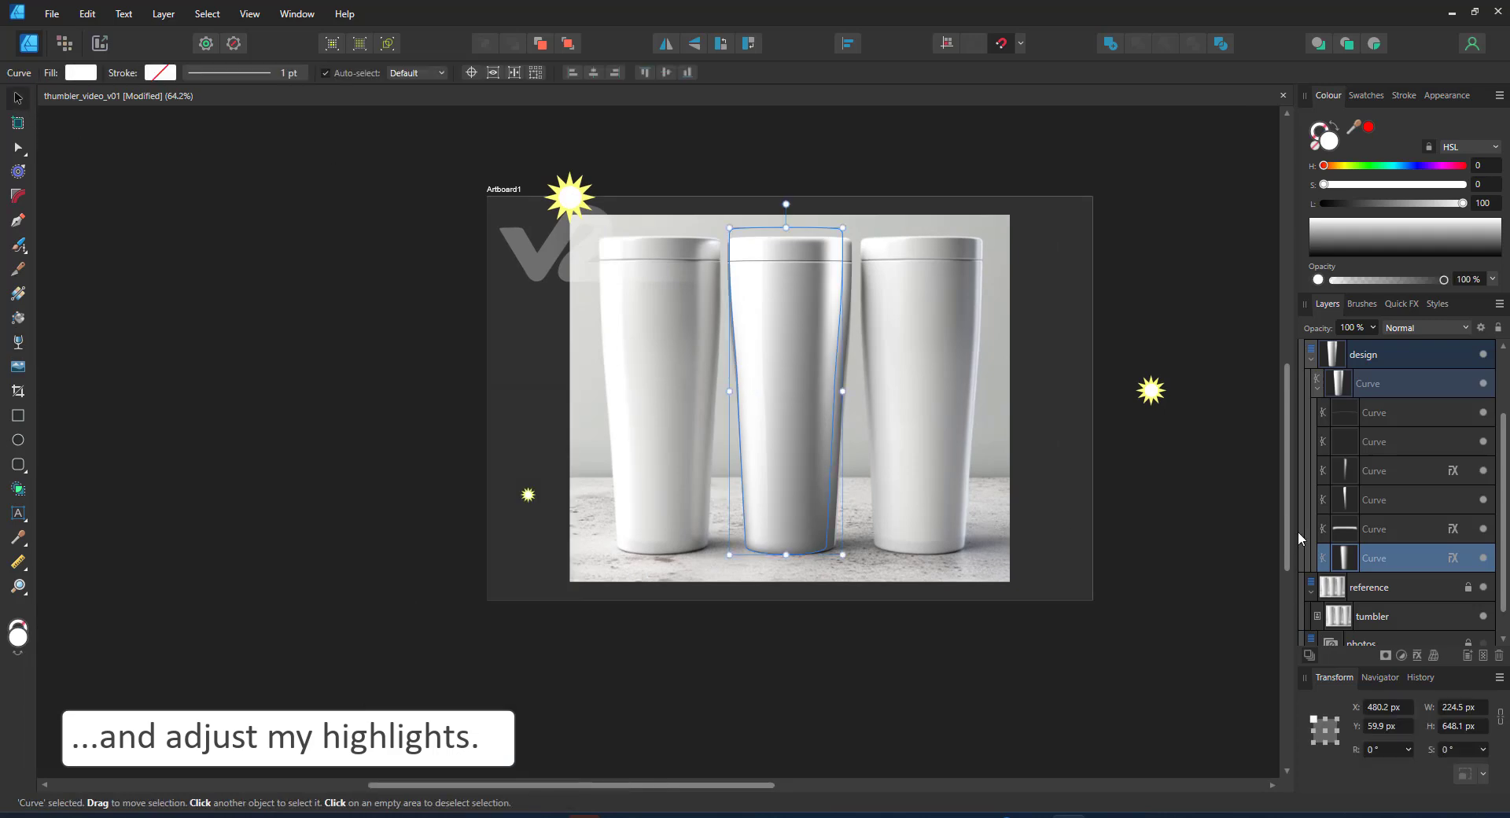
# Compare the drawn tumbler with the photo by hiding and showing its main body curve
pyautogui.click(1359, 358)
pyautogui.click(1368, 389)
pyautogui.click(1483, 384)
pyautogui.hotkey('ctrl', '0')
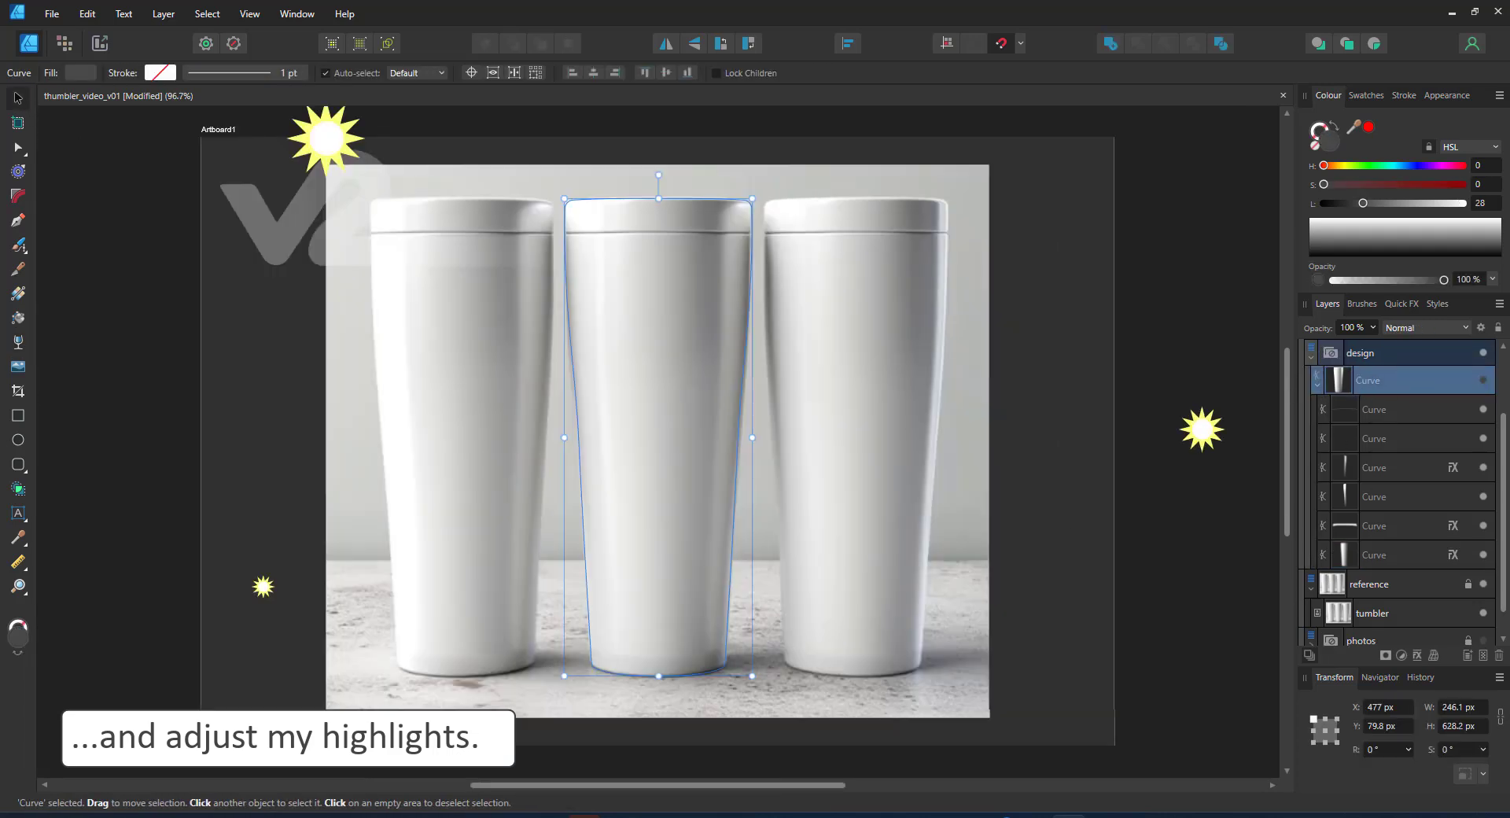
pyautogui.click(1485, 379)
pyautogui.click(1484, 379)
pyautogui.click(1483, 380)
# Duplicate the left highlight, offset the copy slightly outward and subtract it to leave a narrow strip
pyautogui.doubleClick(581, 387)
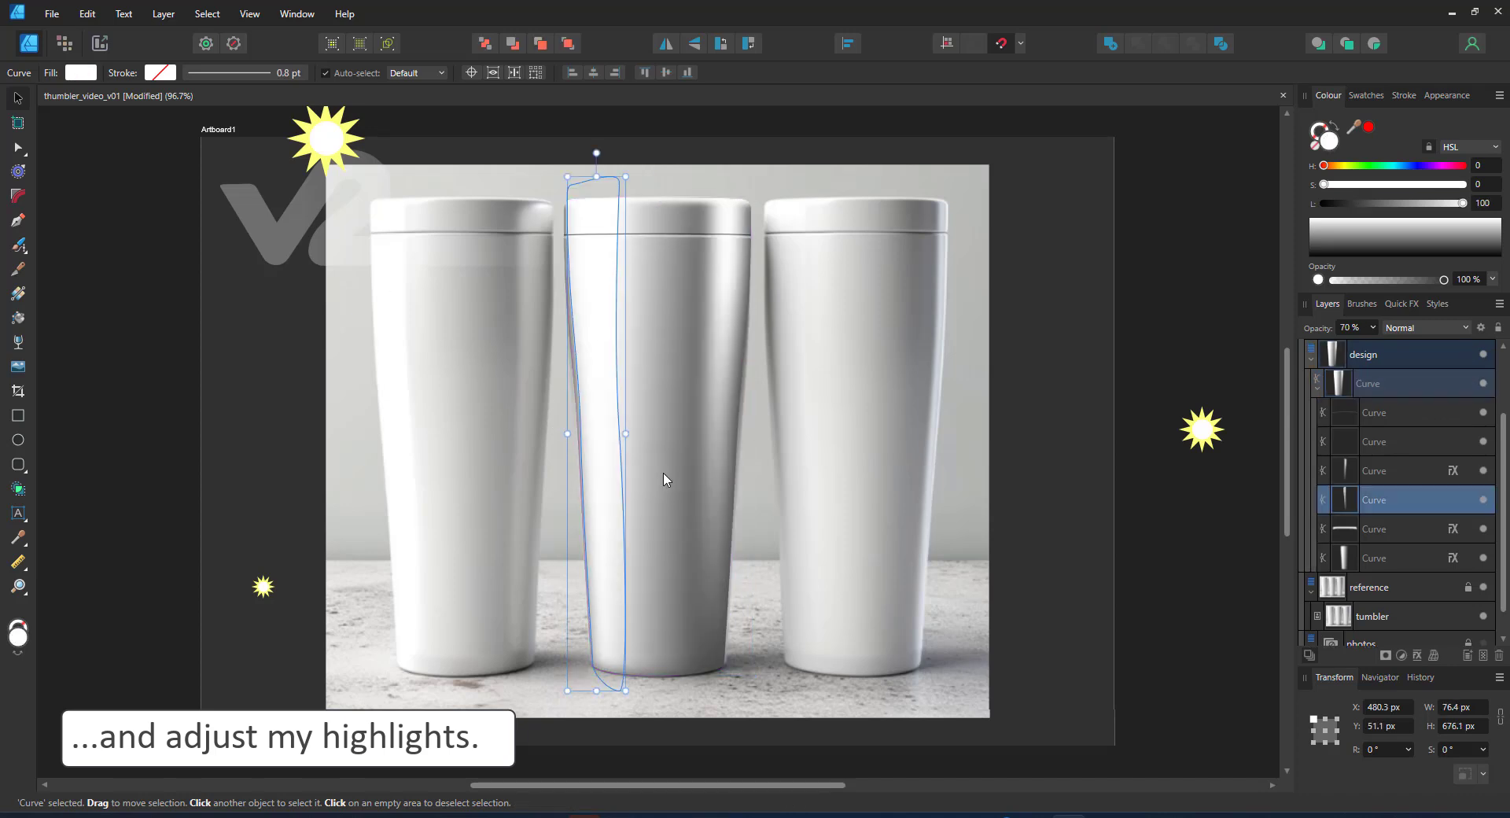
pyautogui.hotkey('ctrl', 'j')
pyautogui.moveTo(613, 388); pyautogui.dragTo(598, 390)
pyautogui.doubleClick(589, 379)
pyautogui.keyDown('shift'); pyautogui.click(1375, 528); pyautogui.keyUp('shift')
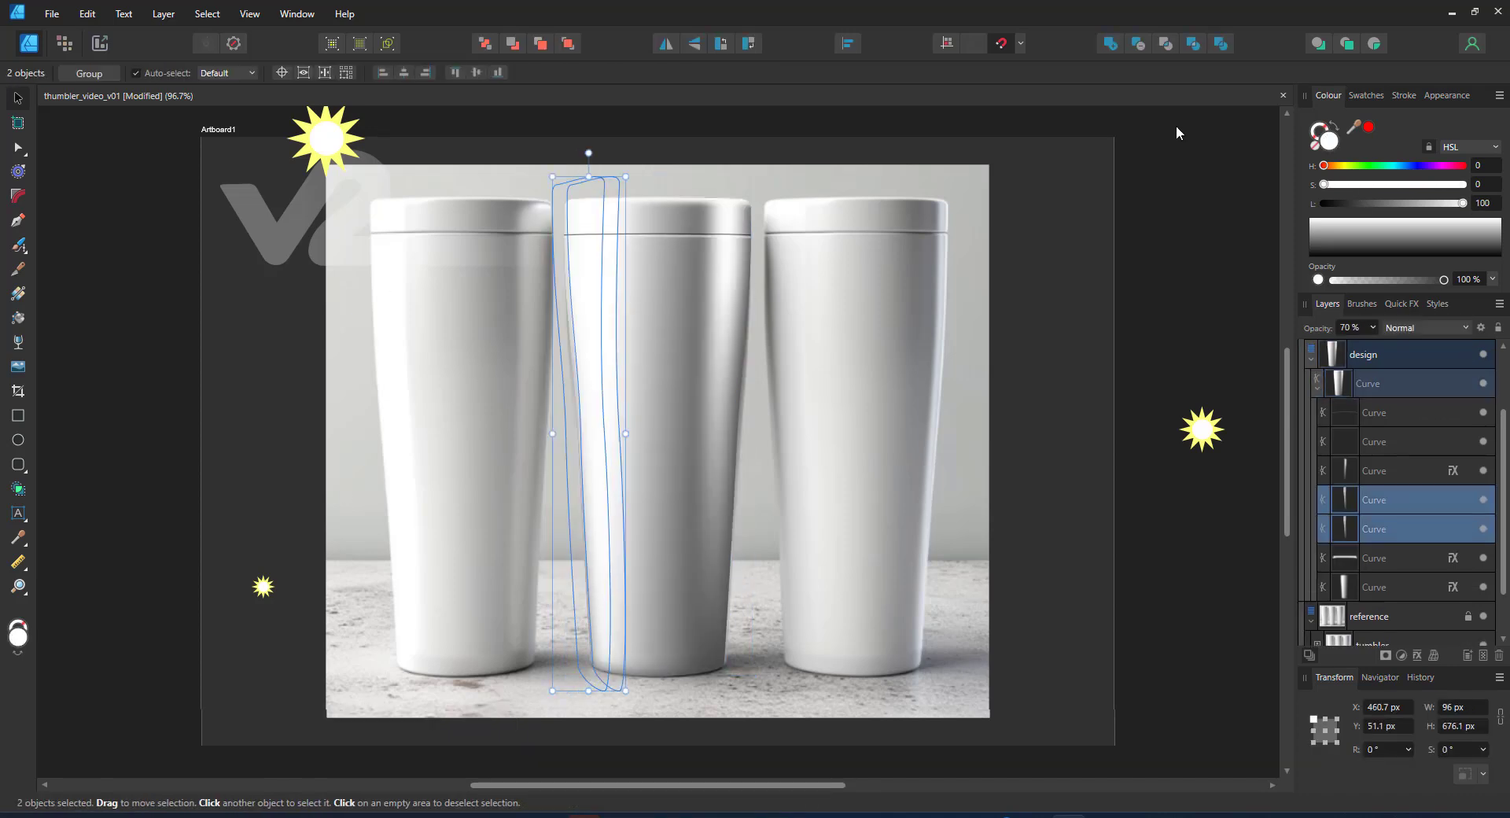
pyautogui.click(1139, 44)
pyautogui.click(1072, 440)
pyautogui.click(621, 434)
pyautogui.click(1001, 542)
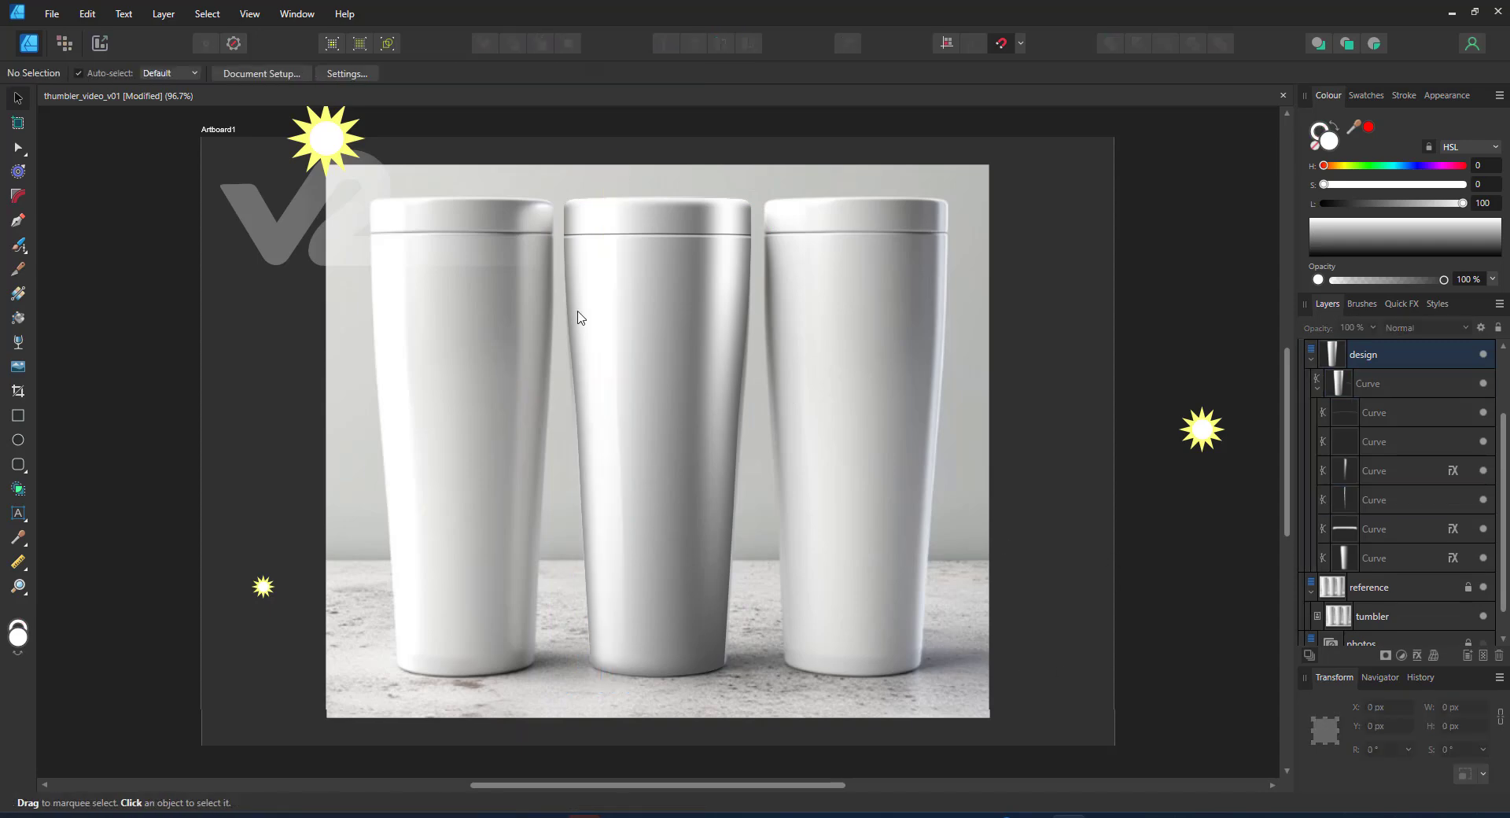
pyautogui.click(580, 321)
pyautogui.click(1385, 500)
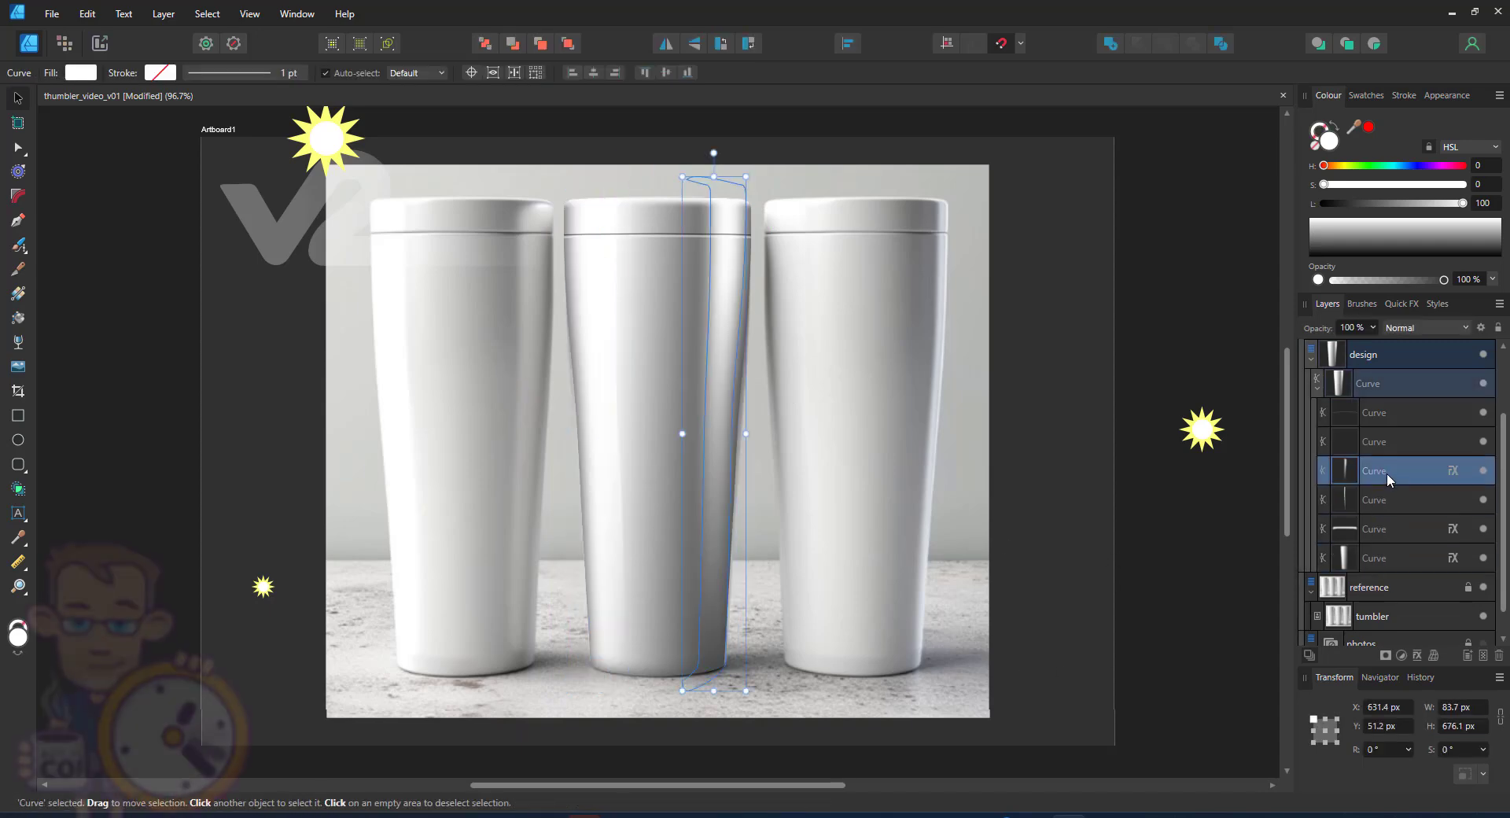
# Undo the subtraction and duplication made on the left highlight
pyautogui.hotkey('ctrl', 'z')
pyautogui.hotkey('ctrl', 'z')
pyautogui.hotkey('ctrl', 'z')
pyautogui.hotkey('ctrl', 'z')
pyautogui.hotkey('ctrl', 'z')
pyautogui.hotkey('ctrl', 'z')
# Set the wide left highlight's opacity to 50% and the right highlight's opacity to 70%
pyautogui.click(788, 261)
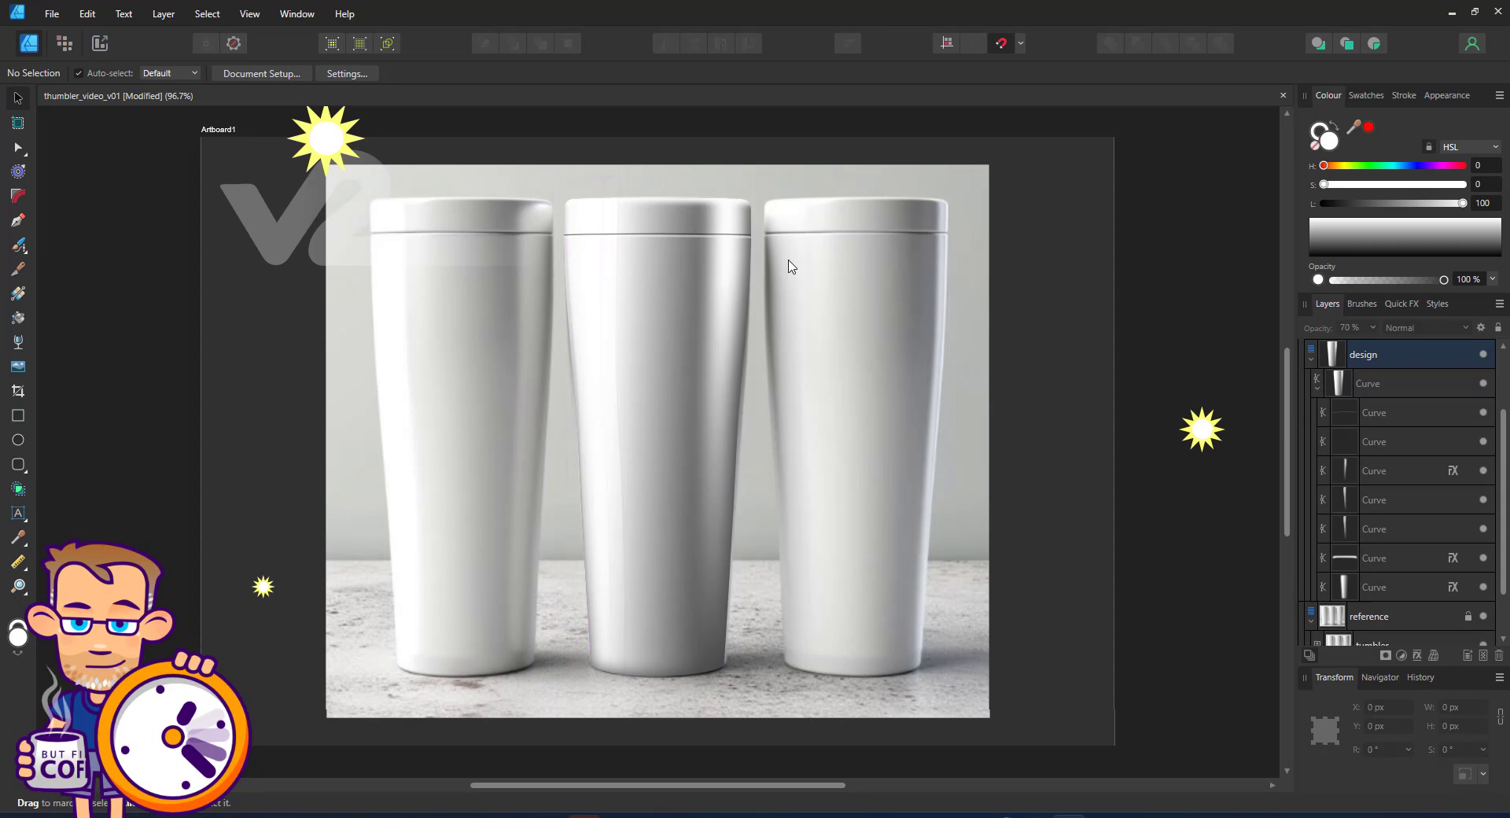
pyautogui.click(1377, 501)
pyautogui.click(1390, 531)
pyautogui.press('5')
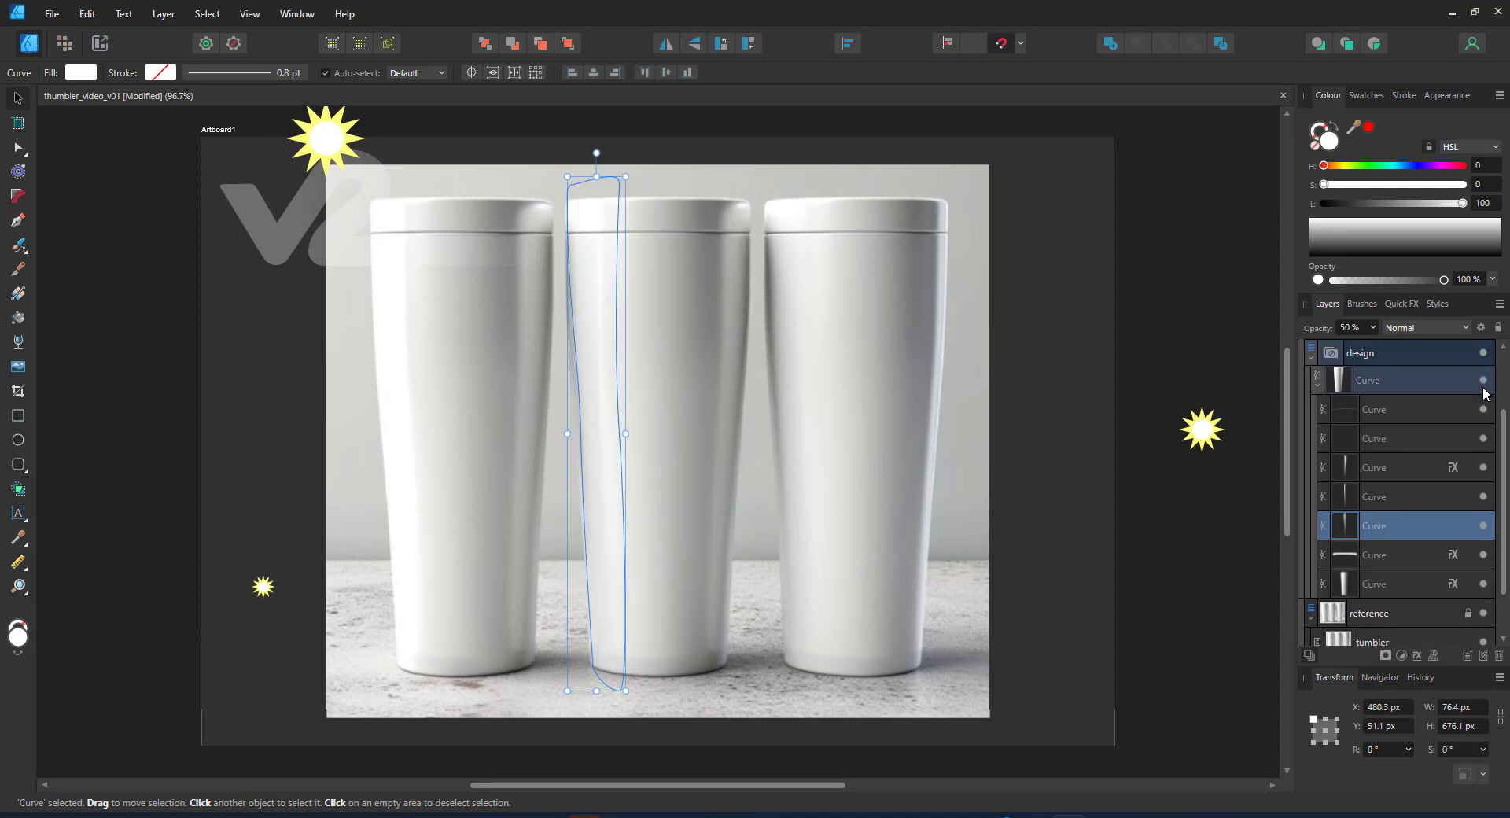
pyautogui.click(716, 288)
pyautogui.click(1239, 586)
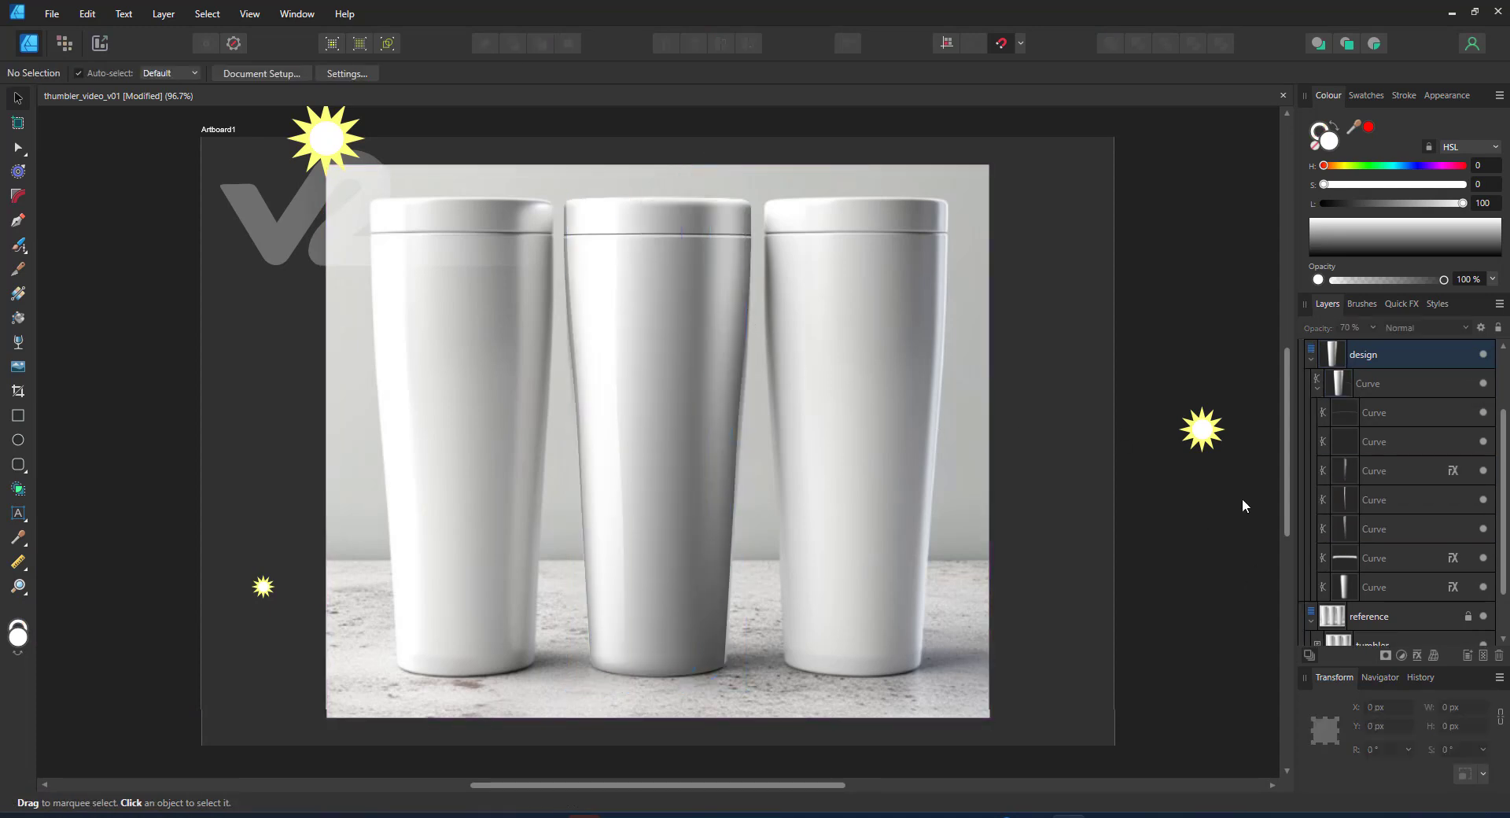
# Set the broad body highlight's opacity to 90%
pyautogui.click(1367, 384)
pyautogui.click(1339, 587)
pyautogui.press('9')
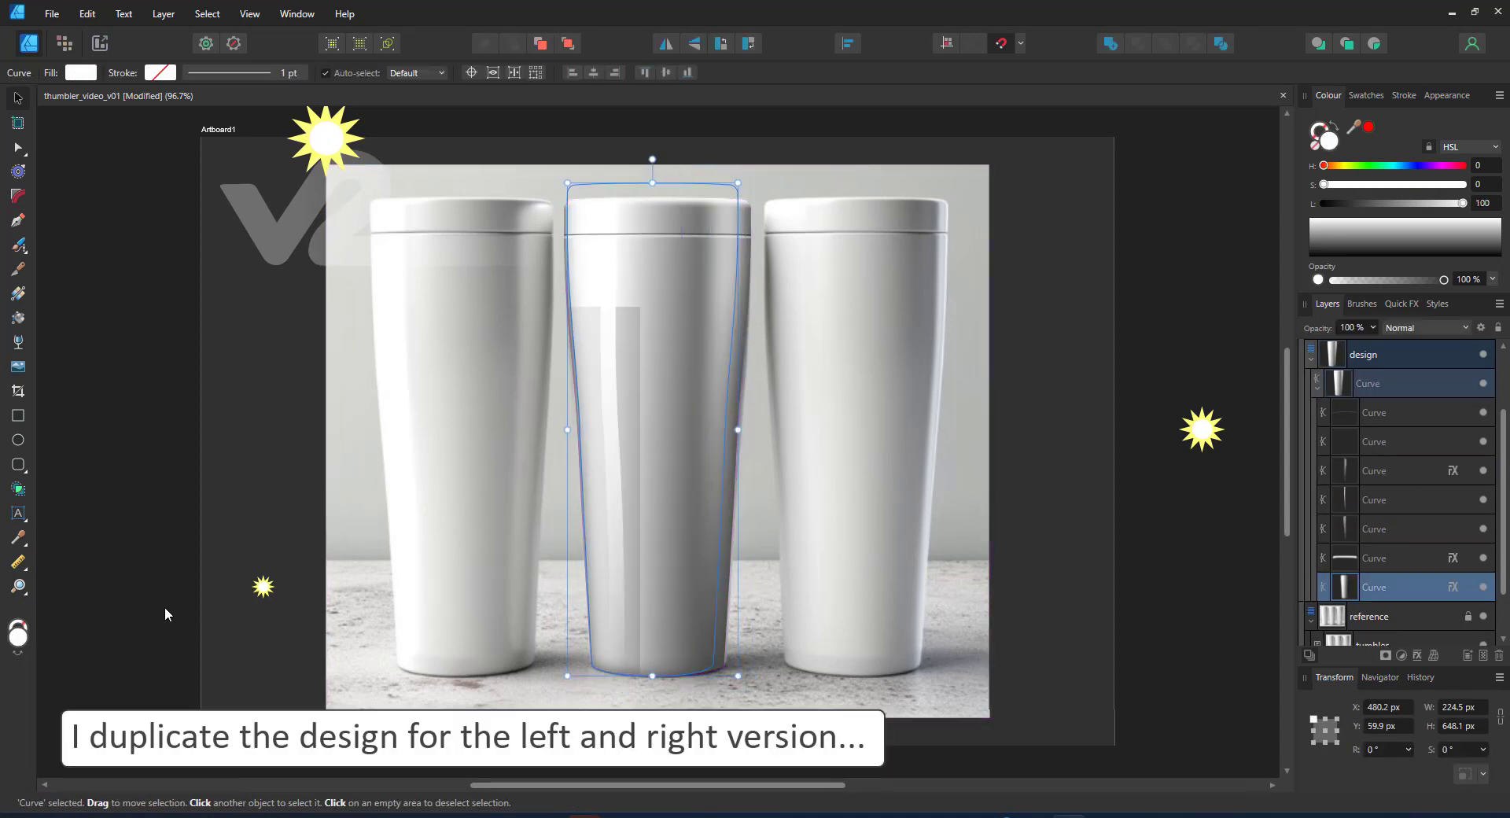
# Add a small Gaussian Blur to the narrow left highlight strip
pyautogui.click(1369, 500)
pyautogui.click(1418, 655)
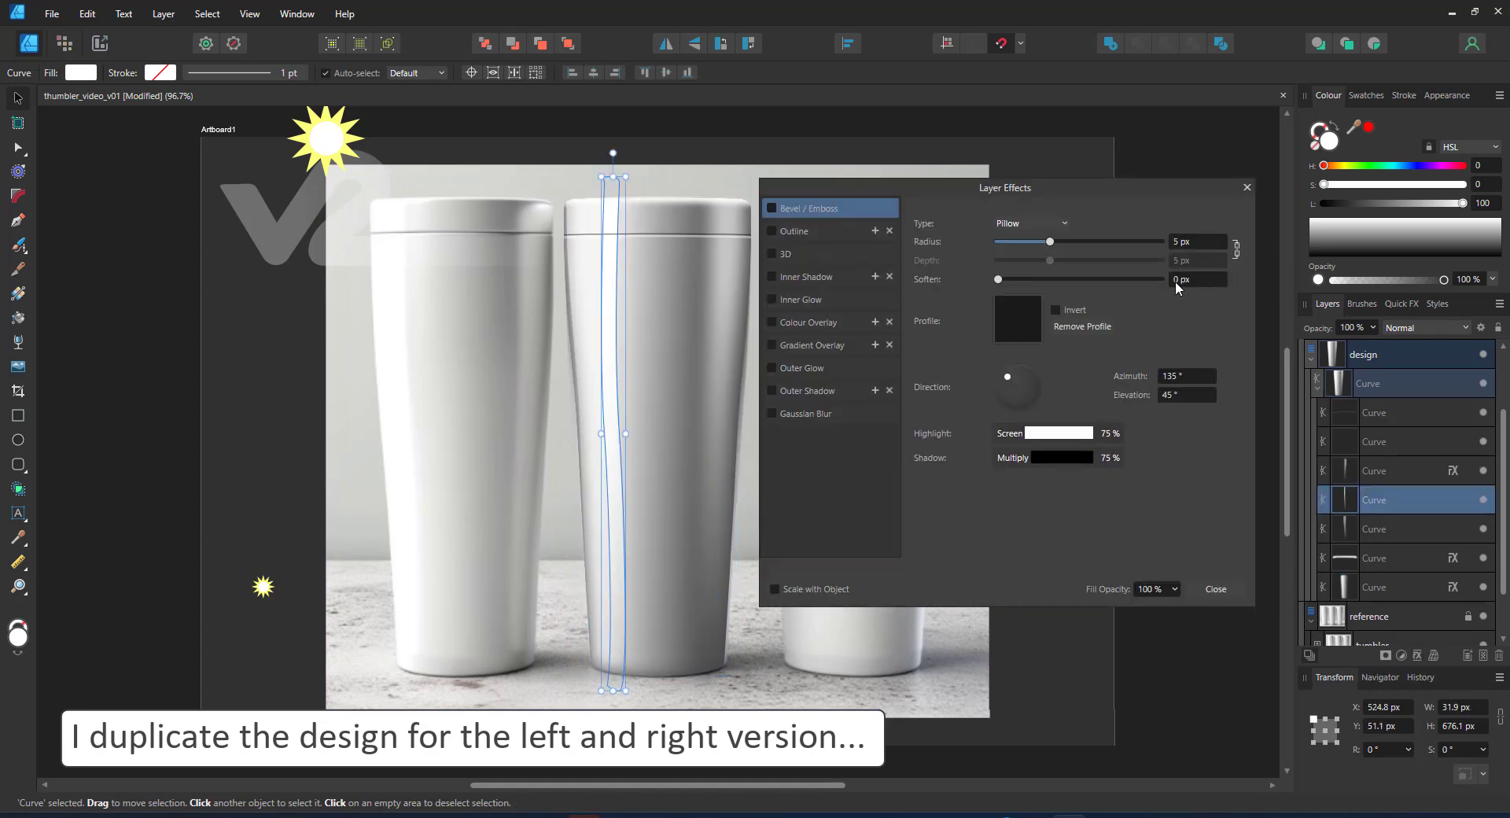
pyautogui.click(826, 414)
pyautogui.moveTo(1080, 223); pyautogui.dragTo(1044, 236)
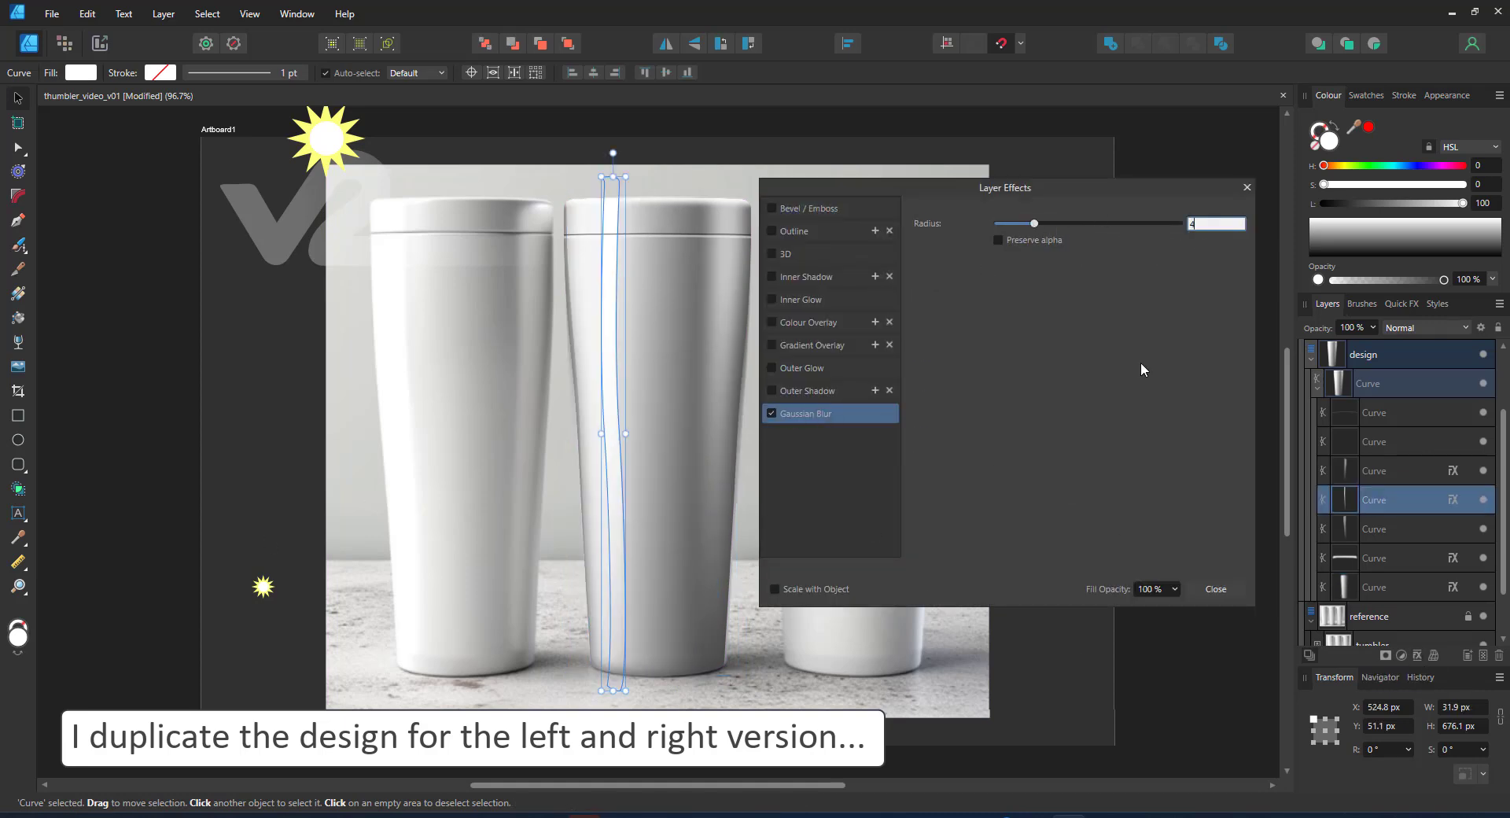
pyautogui.click(1216, 589)
pyautogui.click(1214, 602)
# Duplicate the whole tumbler over the left and right tumblers of the reference photo
pyautogui.click(1432, 383)
pyautogui.moveTo(648, 312); pyautogui.dragTo(461, 300)
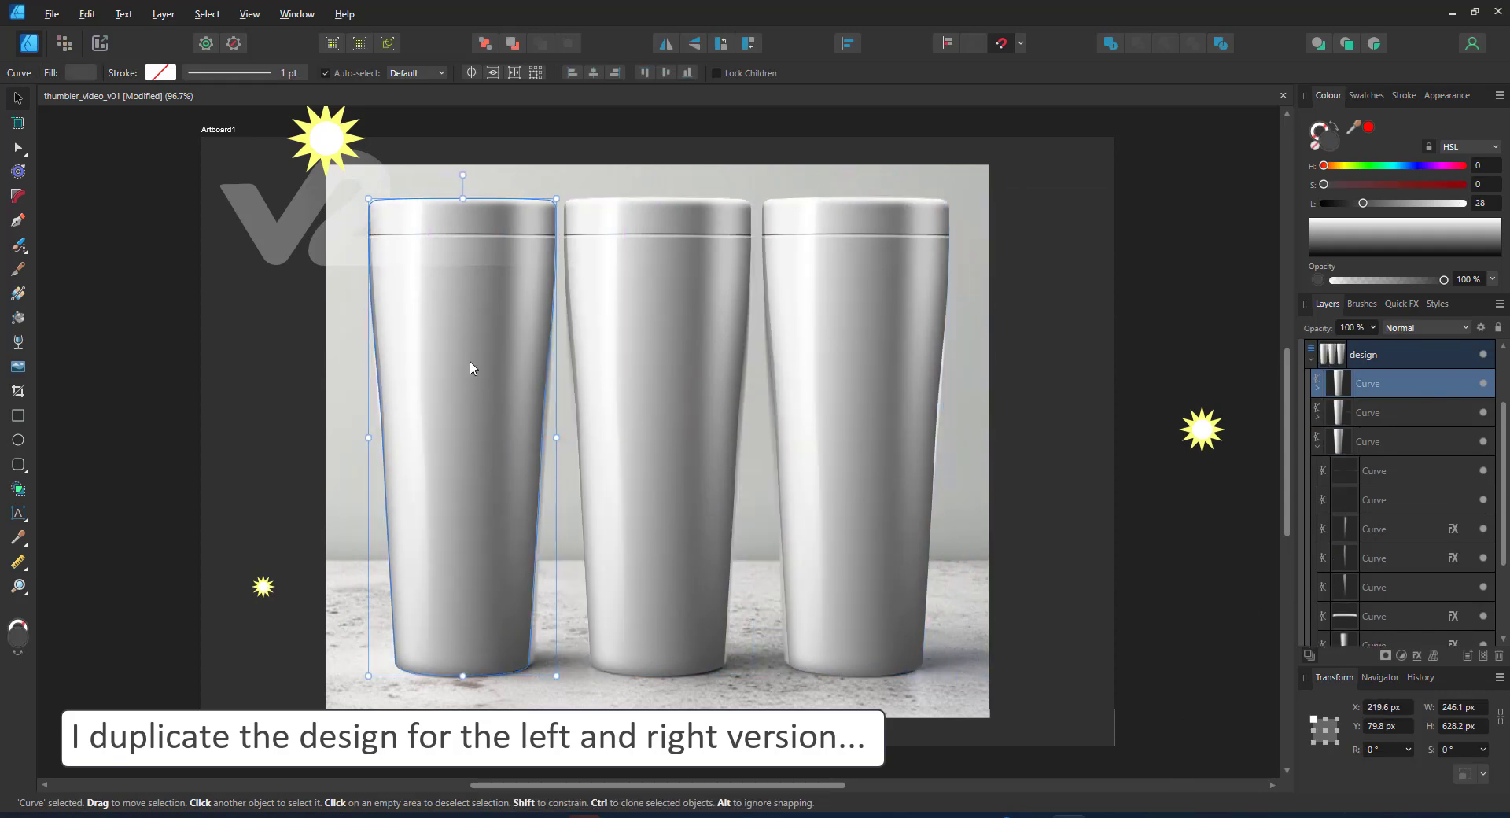
# Set the left tumbler's right highlight to 45% opacity and adjust the transparency gradient of its broad body highlight
pyautogui.doubleClick(521, 380)
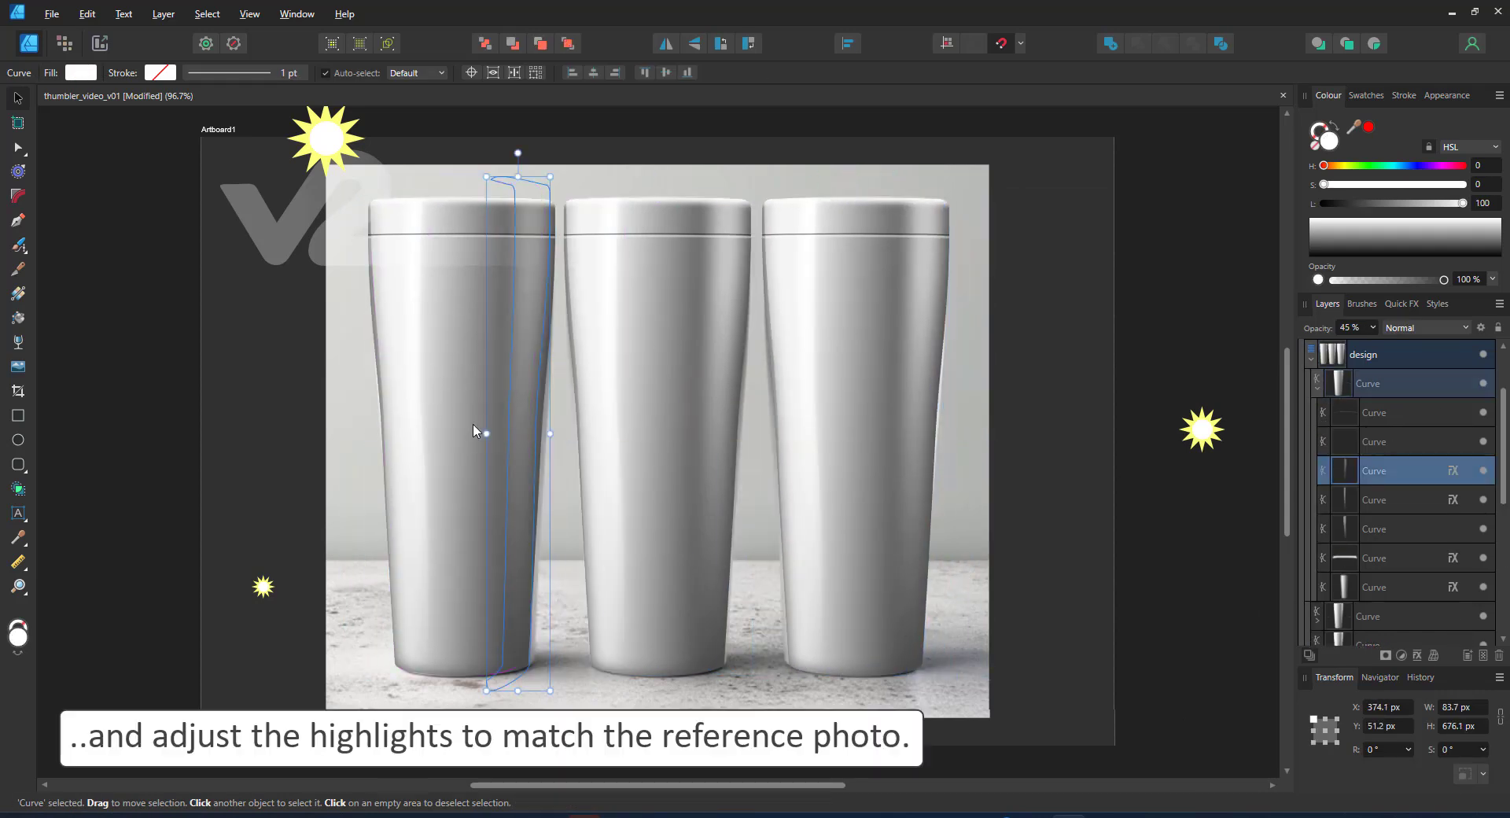
pyautogui.click(495, 425)
pyautogui.press('y')
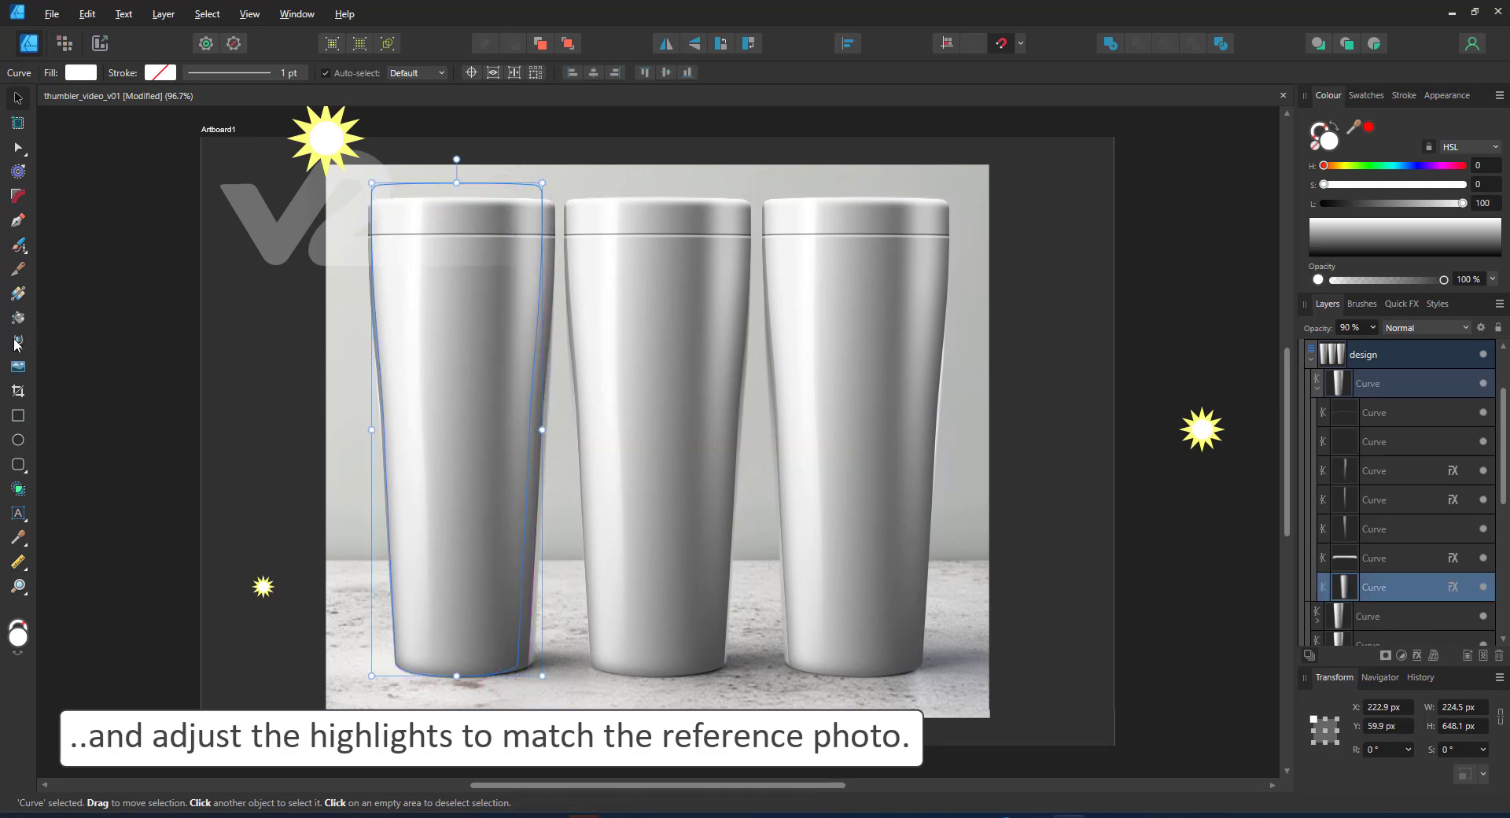
pyautogui.moveTo(412, 429); pyautogui.dragTo(542, 429)
# Delete the narrow highlight strip from the left tumbler and select its wide left highlight
pyautogui.click(415, 362)
pyautogui.click(421, 389)
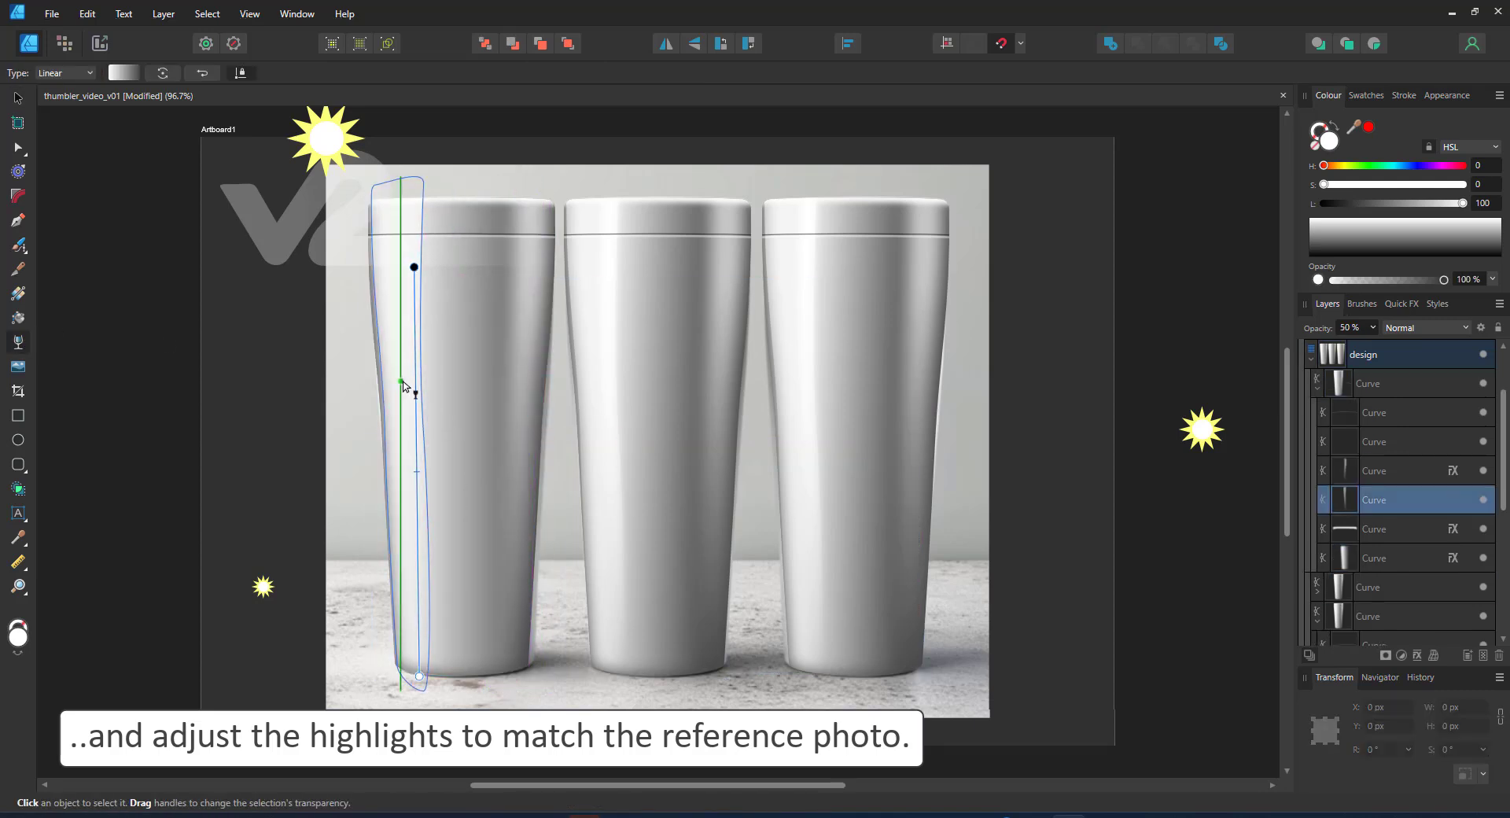
# Adjust the transparency of the right tumbler's left highlights and add a Gaussian Blur to the wide one
pyautogui.click(801, 414)
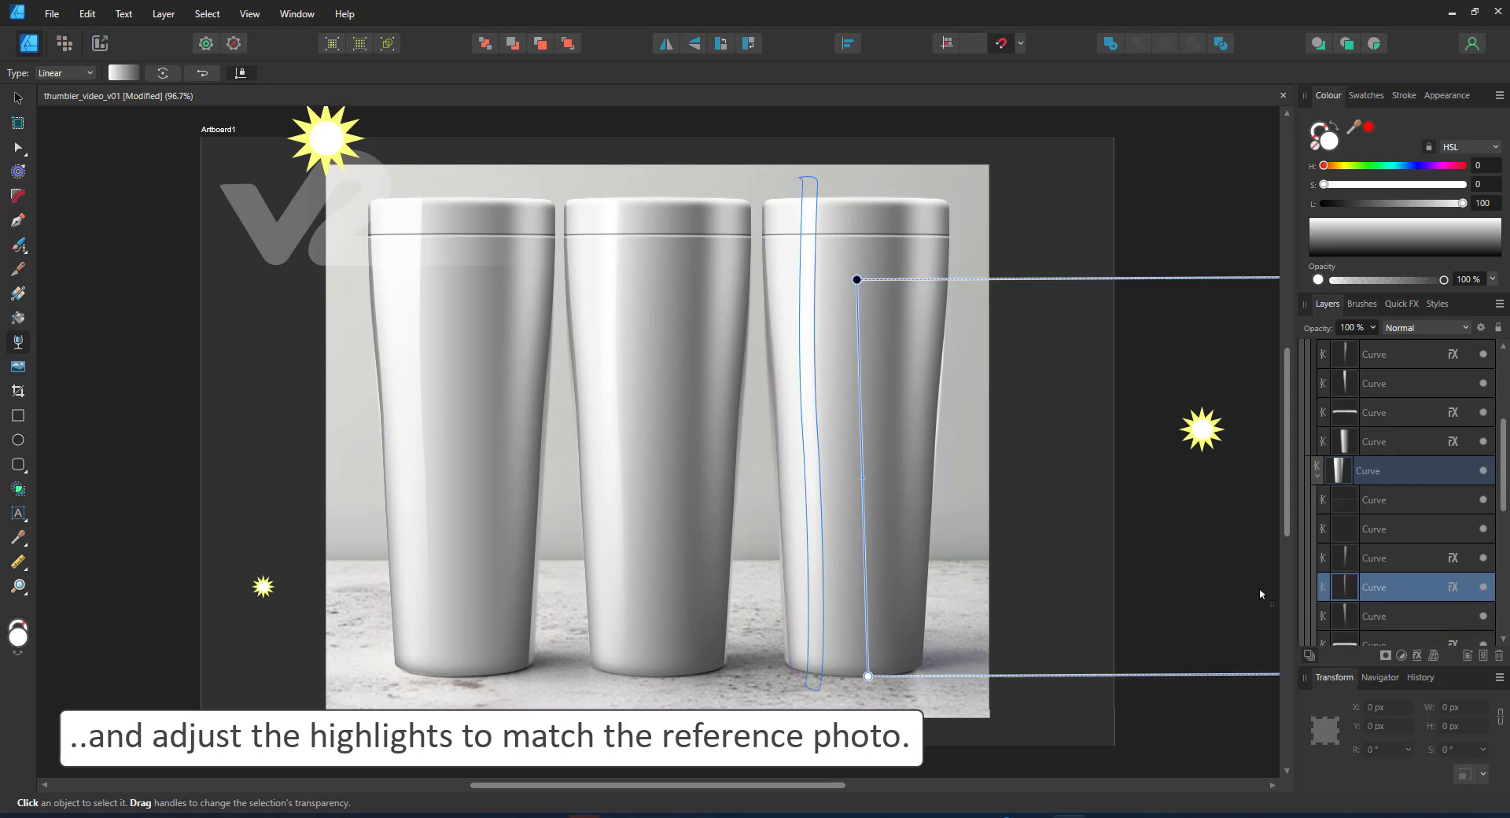
pyautogui.moveTo(787, 446); pyautogui.dragTo(818, 448)
pyautogui.press('a')
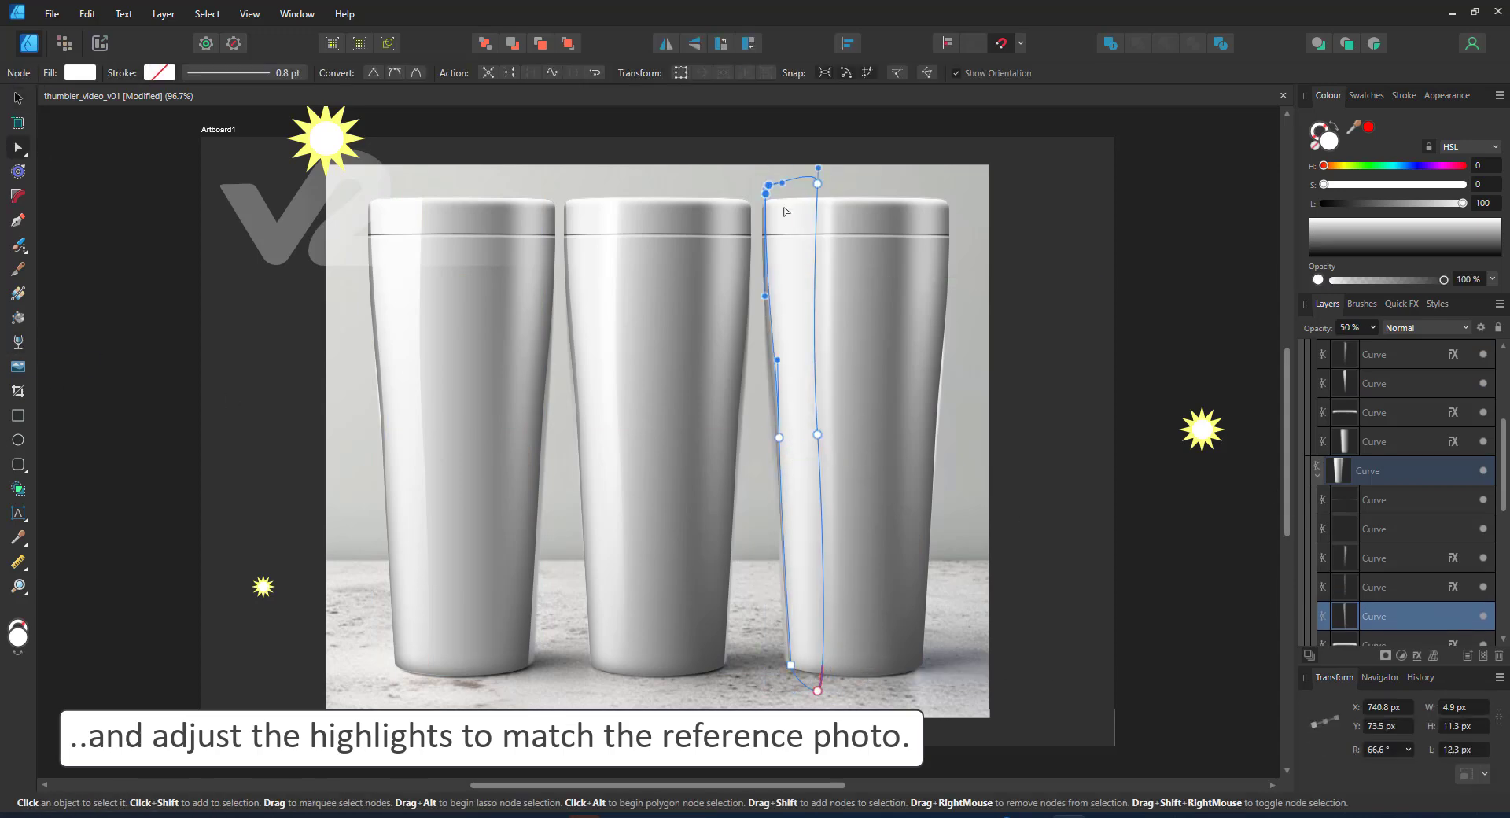
pyautogui.click(1419, 660)
pyautogui.click(801, 416)
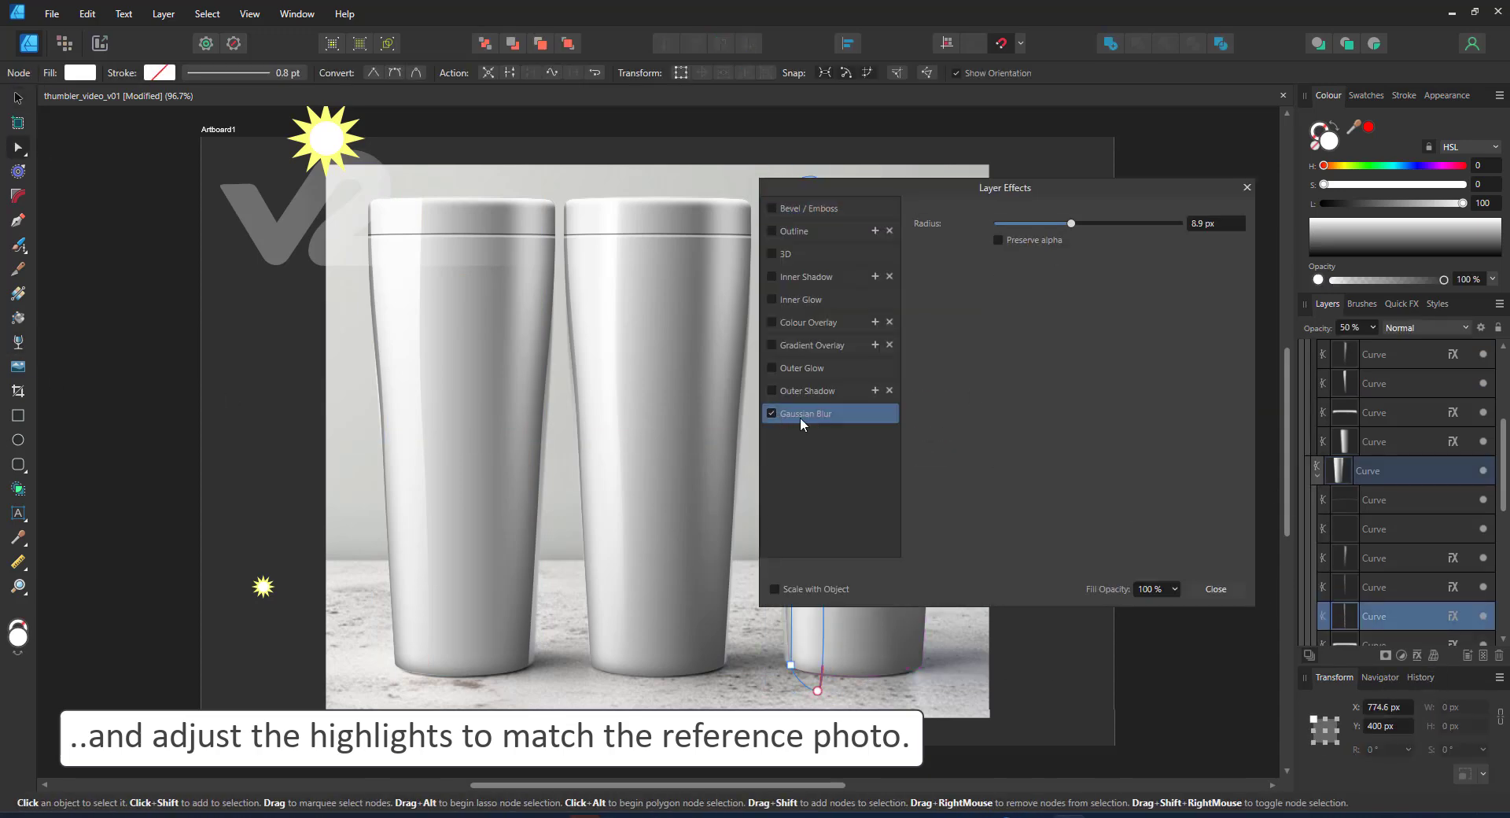
pyautogui.click(1207, 223)
pyautogui.click(1217, 590)
# Apply a horizontal gradient fill to the right tumbler's broad body highlight
pyautogui.scroll(-1, 1374, 568)
pyautogui.click(1371, 582)
pyautogui.click(16, 319)
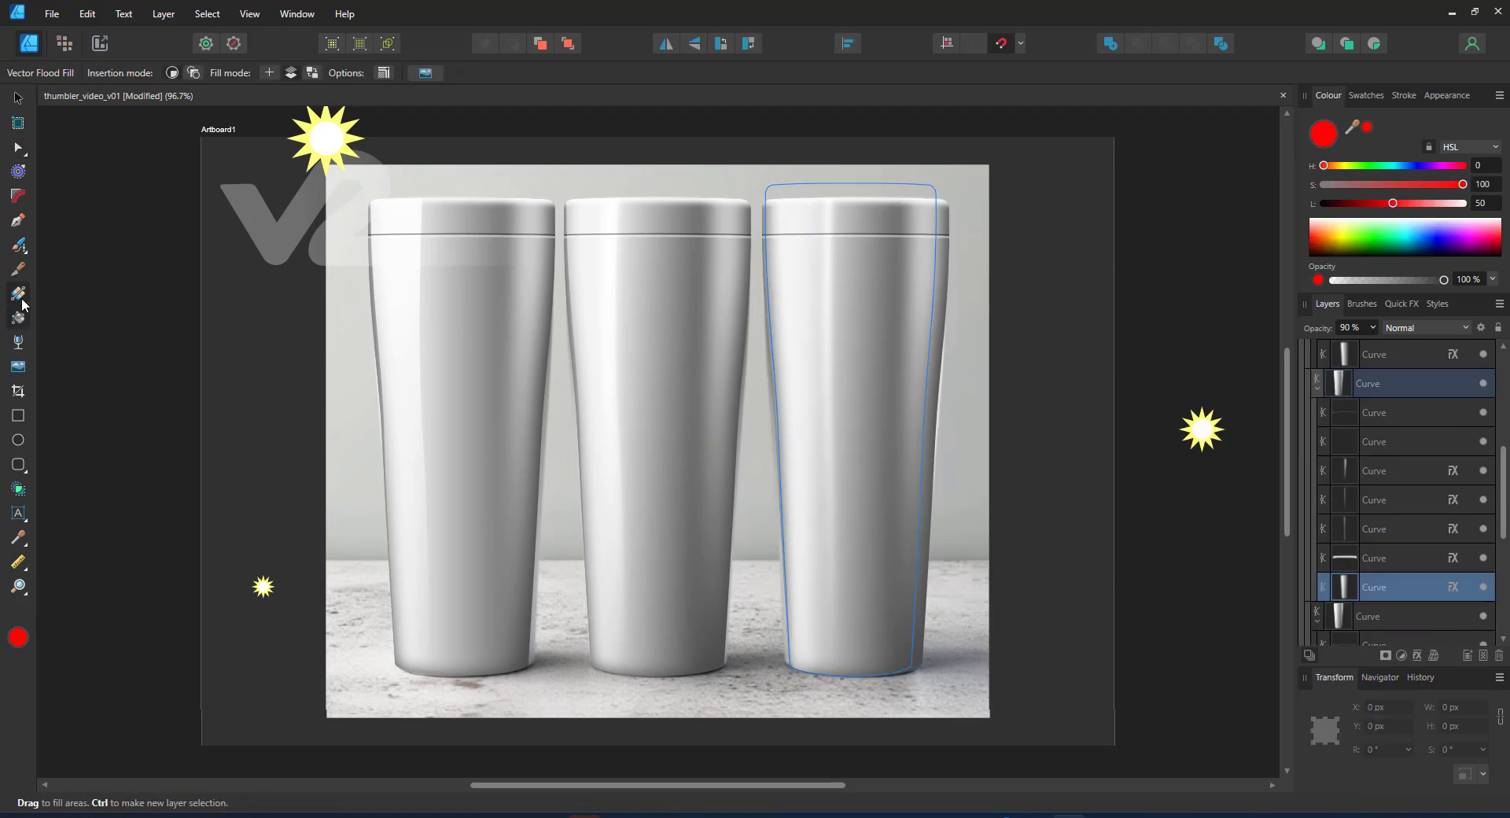
pyautogui.click(17, 298)
pyautogui.moveTo(802, 275); pyautogui.dragTo(779, 276)
pyautogui.press('a')
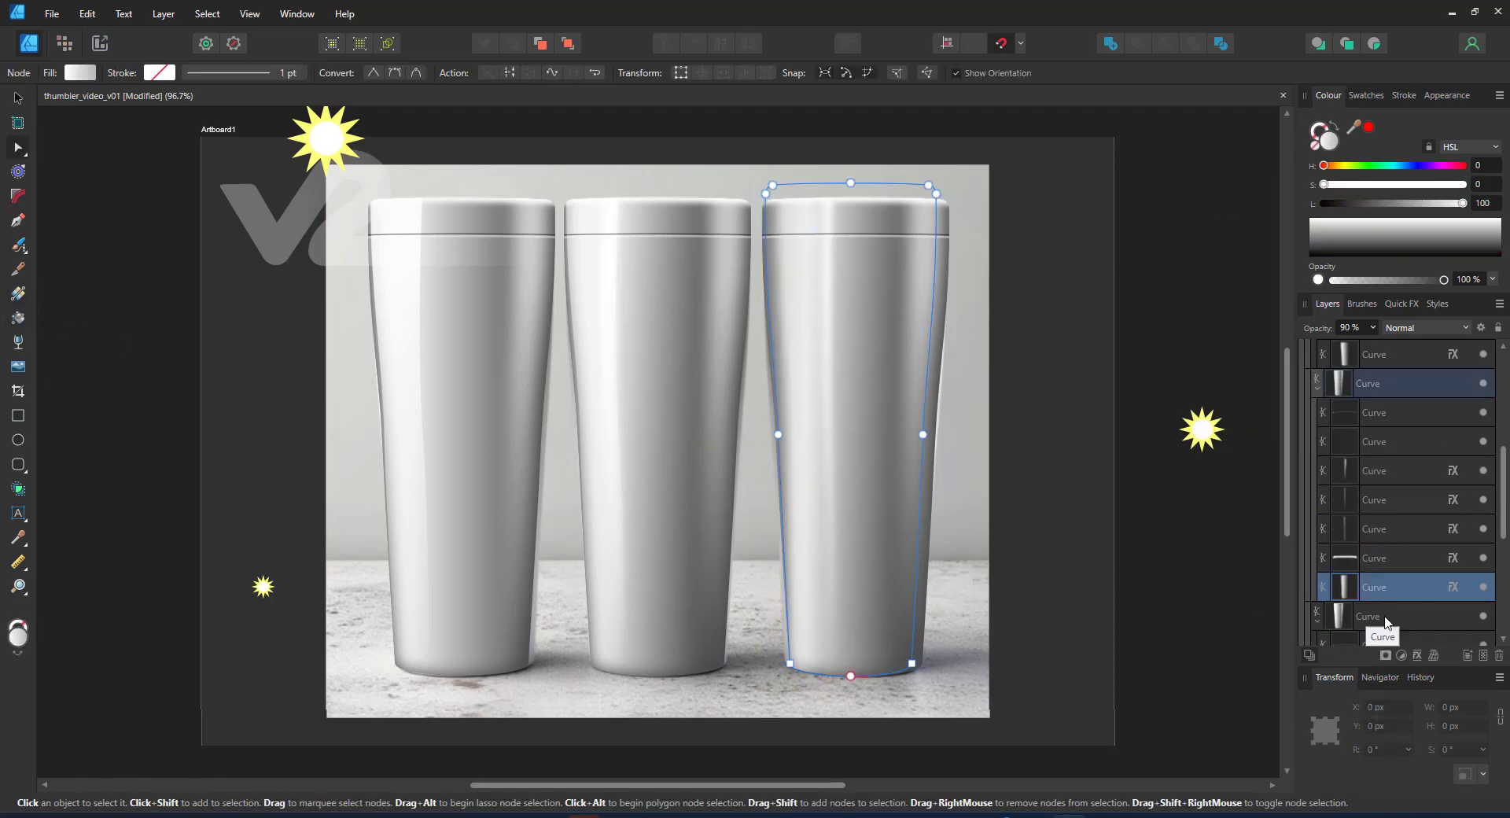
# Shift the right tumbler's right highlight outward by about 21 px and set its opacity to 90%
pyautogui.click(1369, 473)
pyautogui.click(806, 286)
pyautogui.moveTo(795, 196); pyautogui.dragTo(773, 201)
pyautogui.click(910, 361)
pyautogui.press('v')
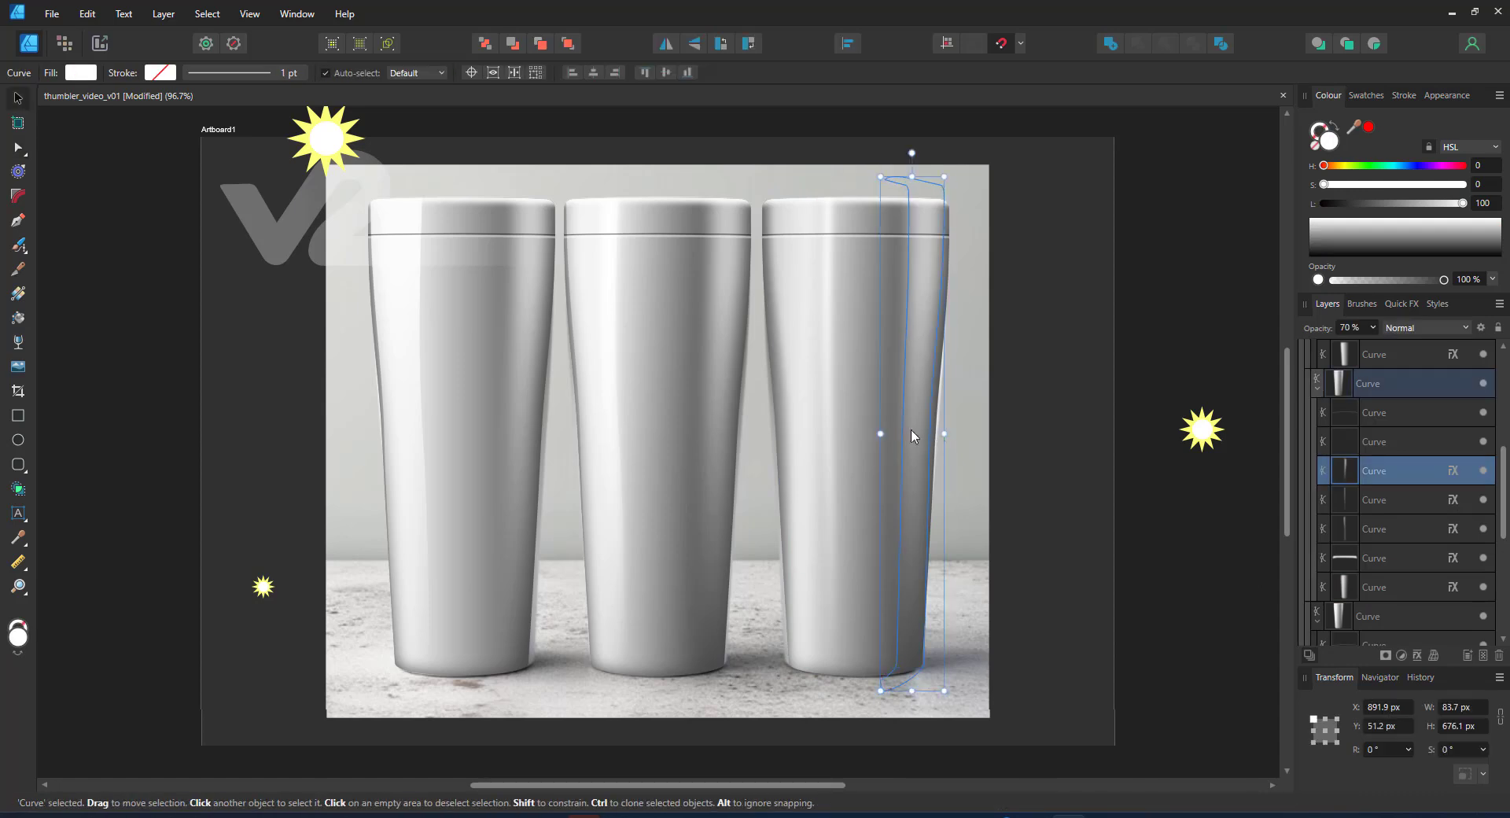
pyautogui.moveTo(911, 431); pyautogui.dragTo(928, 429)
pyautogui.press('9')
# Raise the opacity of the lower transparency stop on the right tumbler's right highlight
pyautogui.click(18, 342)
pyautogui.click(885, 676)
pyautogui.moveTo(1335, 281); pyautogui.dragTo(1420, 284)
pyautogui.click(1417, 655)
pyautogui.click(1246, 189)
pyautogui.click(18, 99)
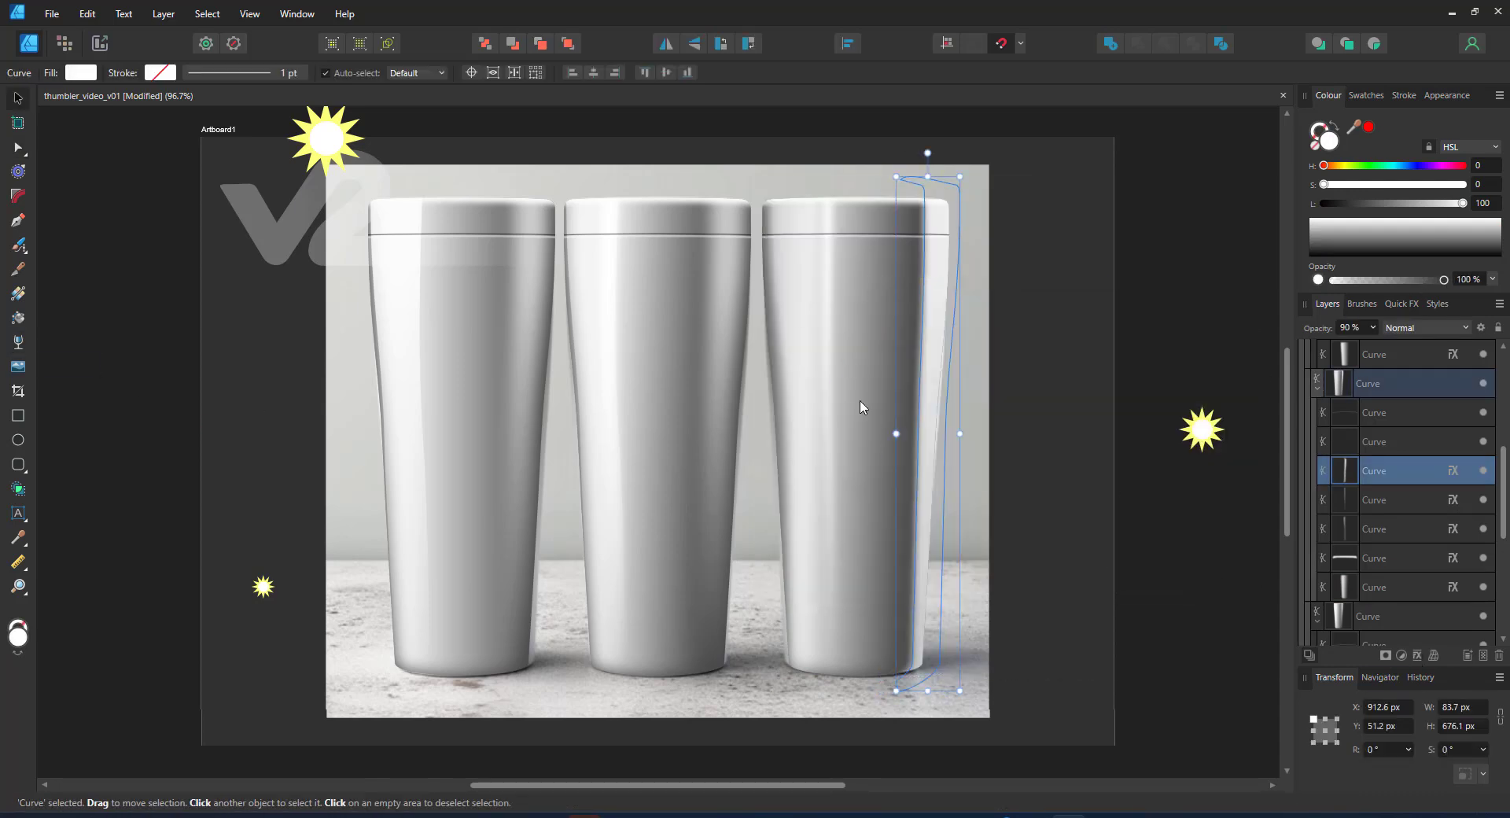
# Adjust the right tumbler's broad body highlight transparency so it fades horizontally toward the tumbler's right edge
pyautogui.click(863, 407)
pyautogui.press('y')
pyautogui.moveTo(806, 431); pyautogui.dragTo(937, 429)
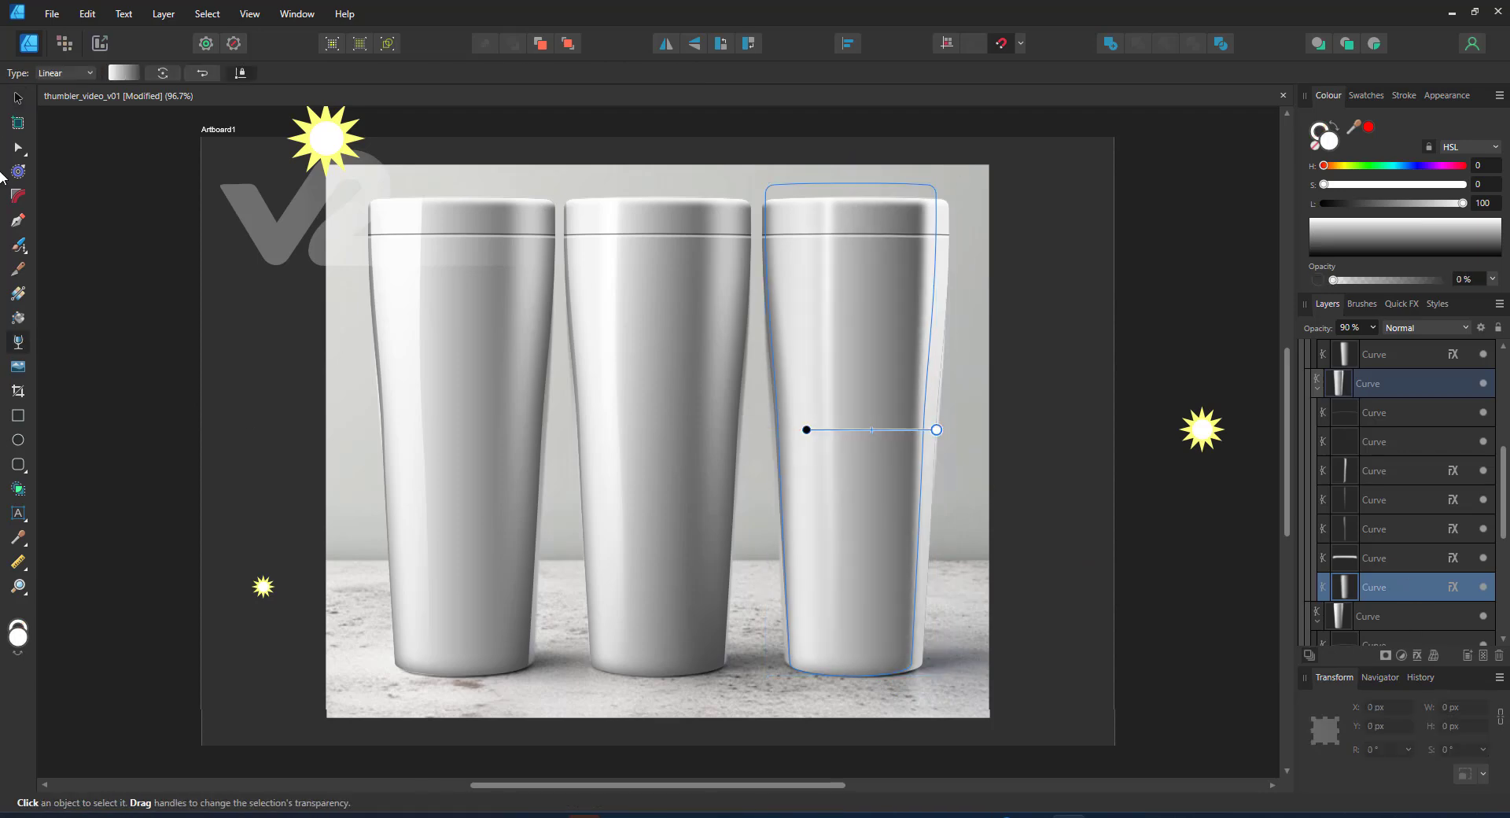
pyautogui.click(18, 98)
# Compare the three drawn tumblers with the photo by hiding and showing the design layer
pyautogui.scroll(5, 1362, 462)
pyautogui.click(1312, 446)
pyautogui.click(1425, 496)
pyautogui.click(1483, 443)
pyautogui.click(1483, 442)
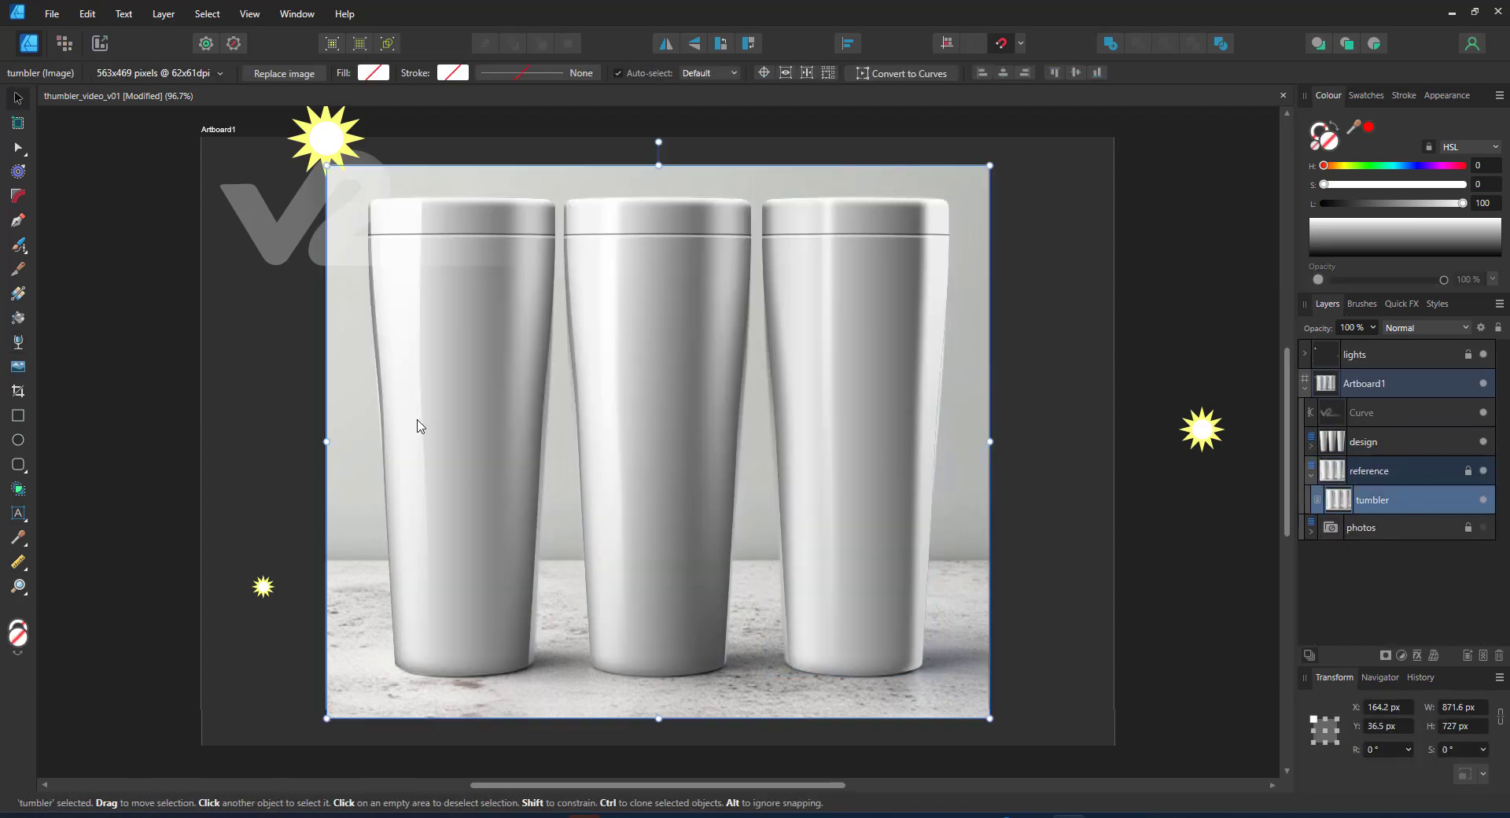
# Add a Gaussian Blur to the wide left highlights of the left and middle tumblers
pyautogui.click(421, 426)
pyautogui.click(1417, 656)
pyautogui.click(599, 424)
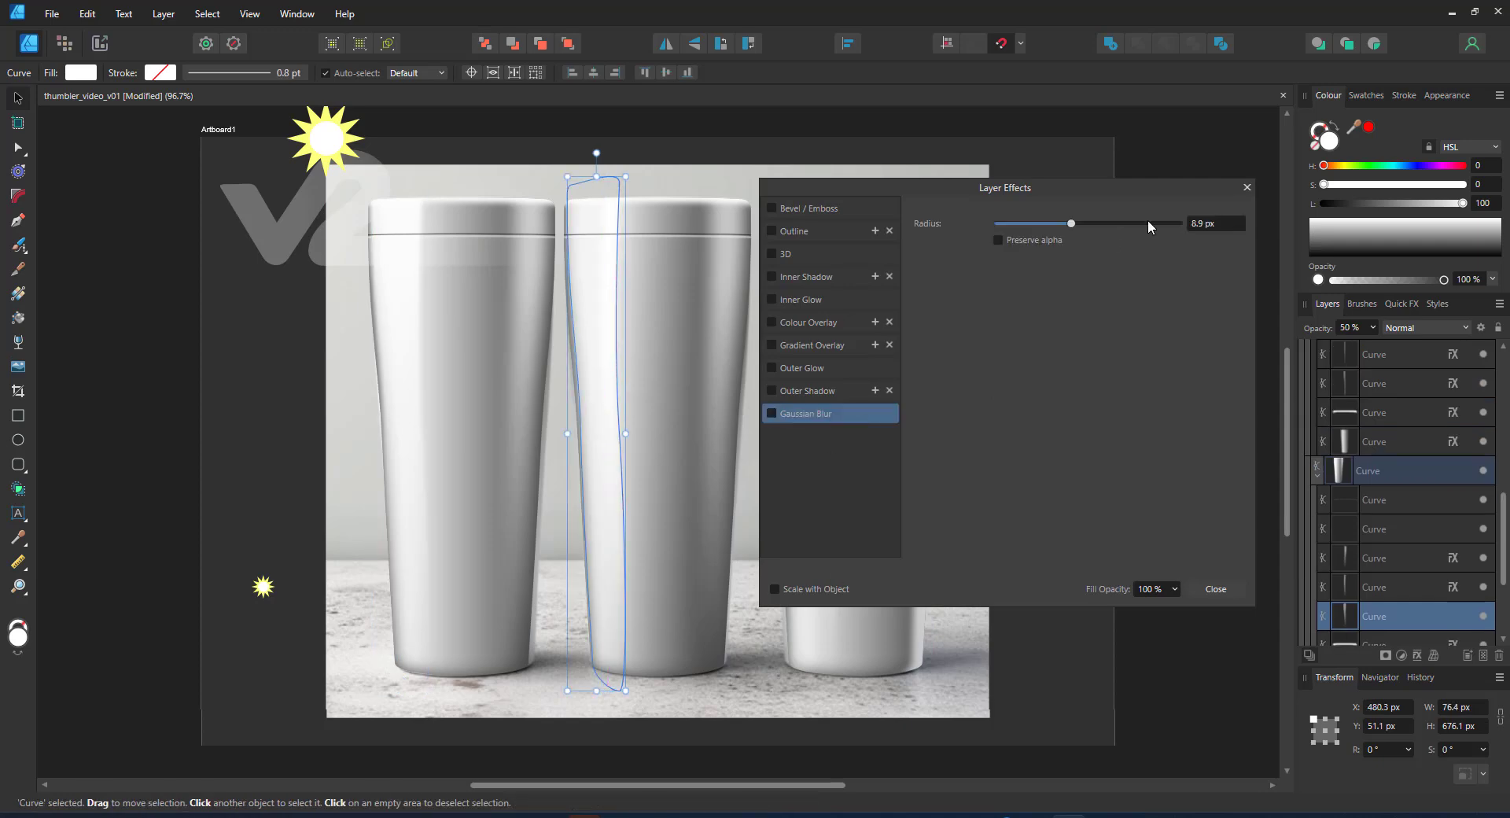
pyautogui.click(1248, 188)
pyautogui.click(798, 338)
pyautogui.click(1216, 757)
# Set the reference tumbler photo's opacity to 20% and hide the reference layer
pyautogui.scroll(5, 1483, 378)
pyautogui.click(1311, 447)
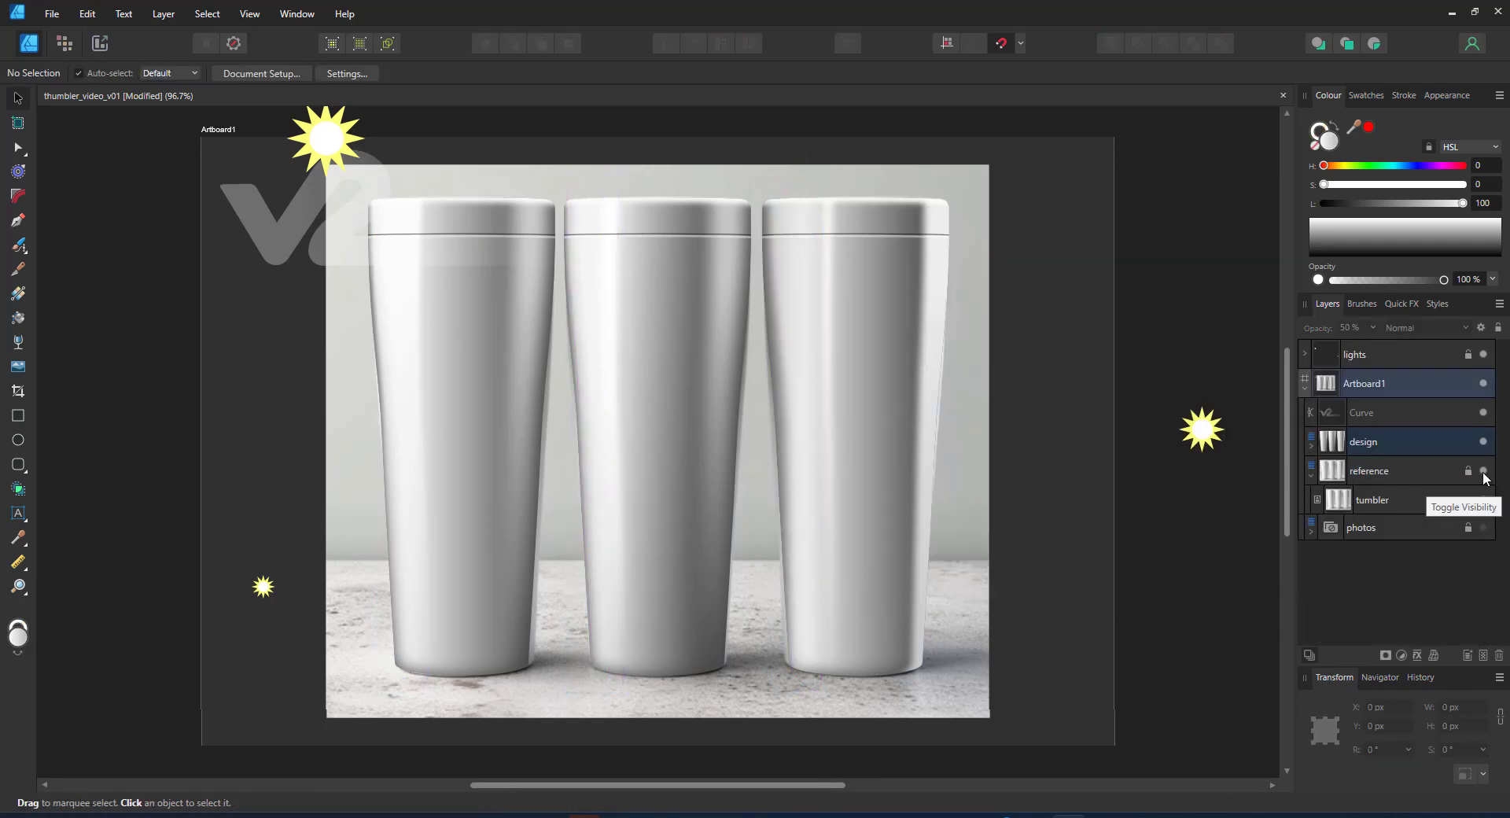
pyautogui.click(1428, 499)
pyautogui.press('2')
pyautogui.click(1483, 472)
pyautogui.click(1311, 476)
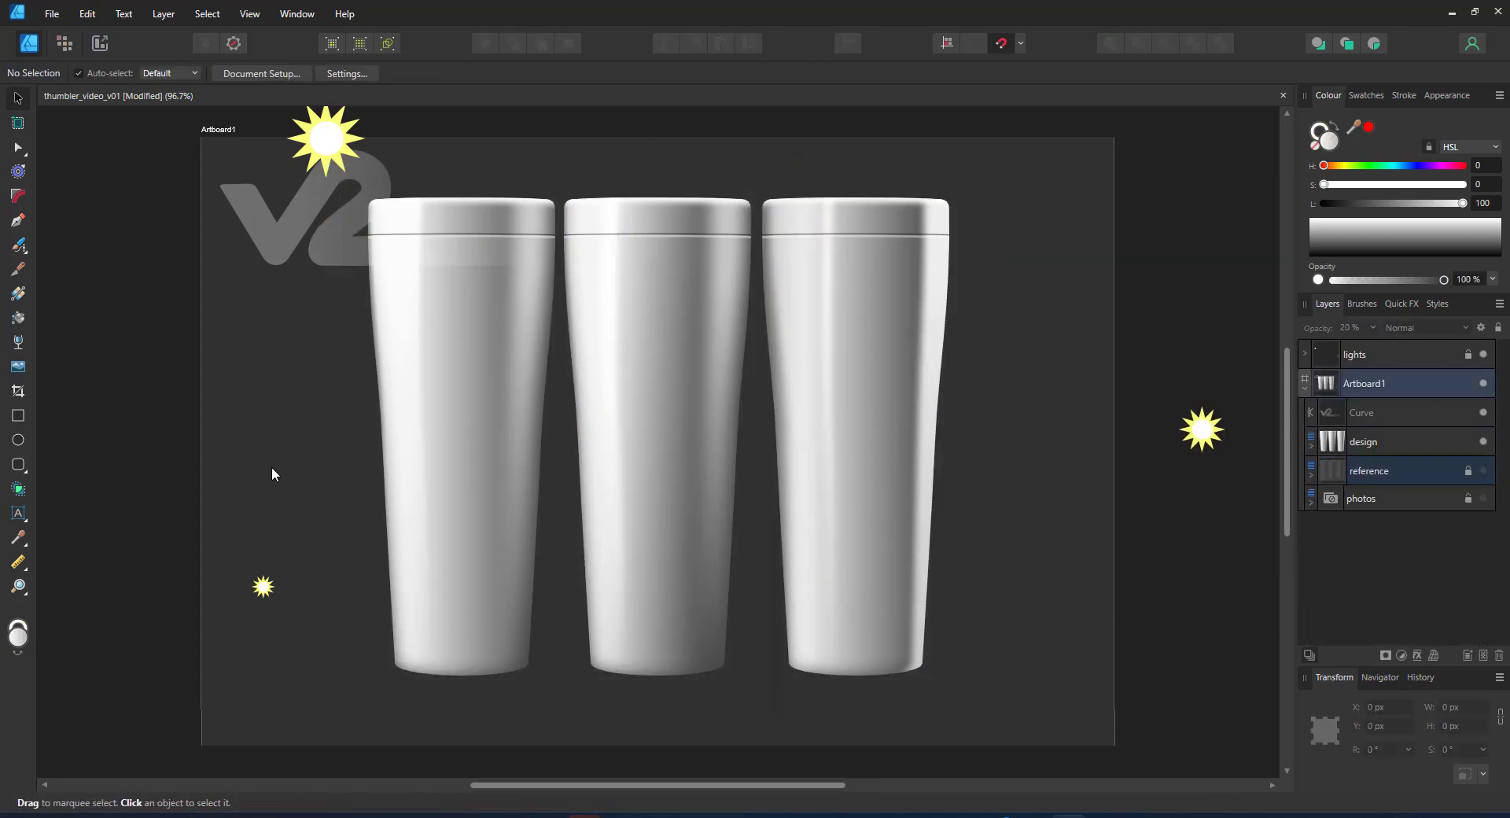
# Draw a black ellipse without stroke, about 279 by 43 px, over the left tumbler's base in the design layer
pyautogui.click(18, 440)
pyautogui.click(1333, 444)
pyautogui.moveTo(355, 661); pyautogui.dragTo(567, 628)
pyautogui.click(1324, 204)
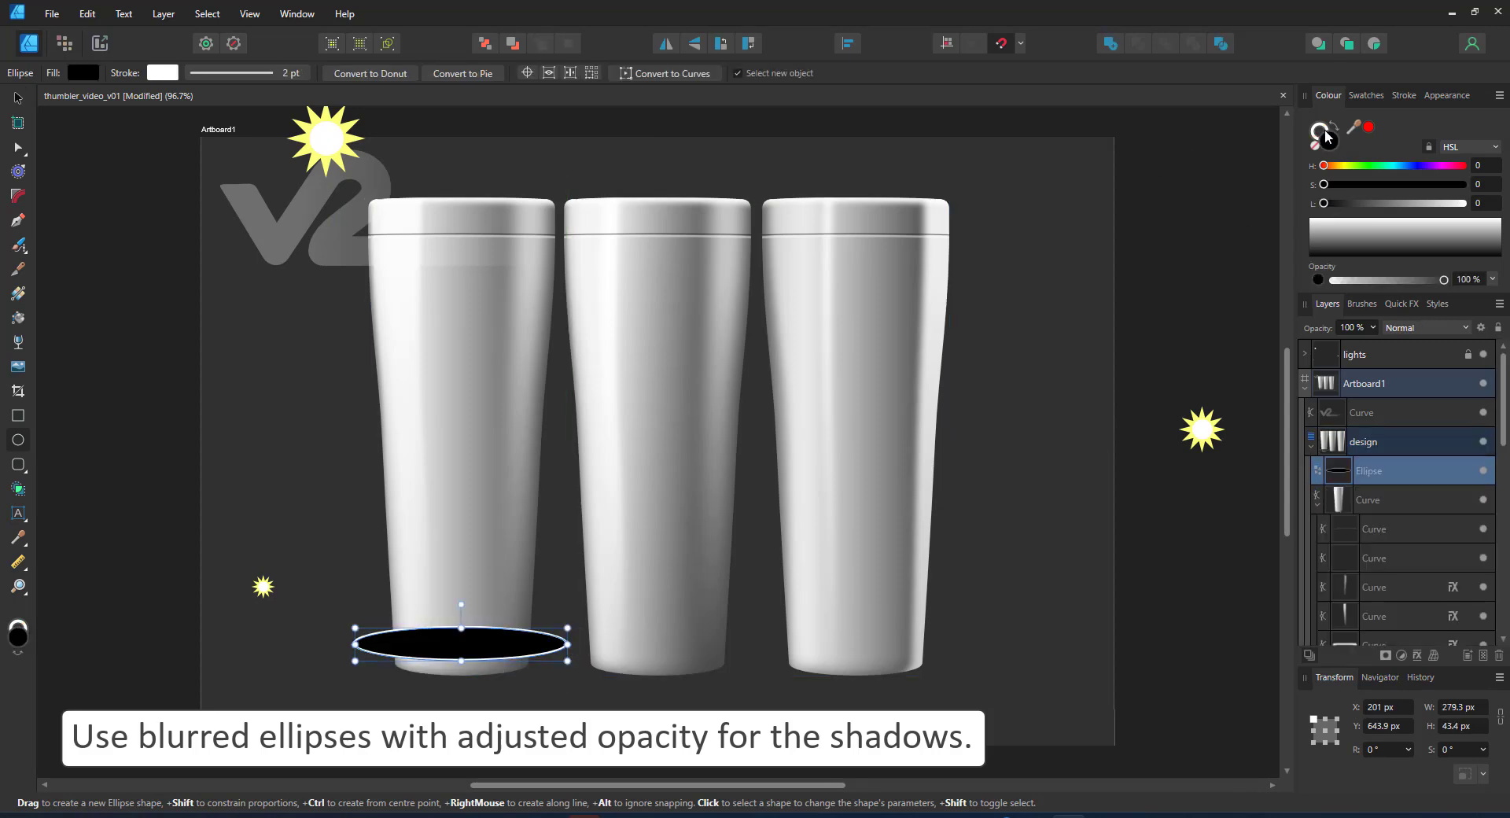
pyautogui.click(1315, 144)
# Add a Gaussian Blur to the black ellipse and set its blend mode to Multiply
pyautogui.click(1422, 655)
pyautogui.click(815, 413)
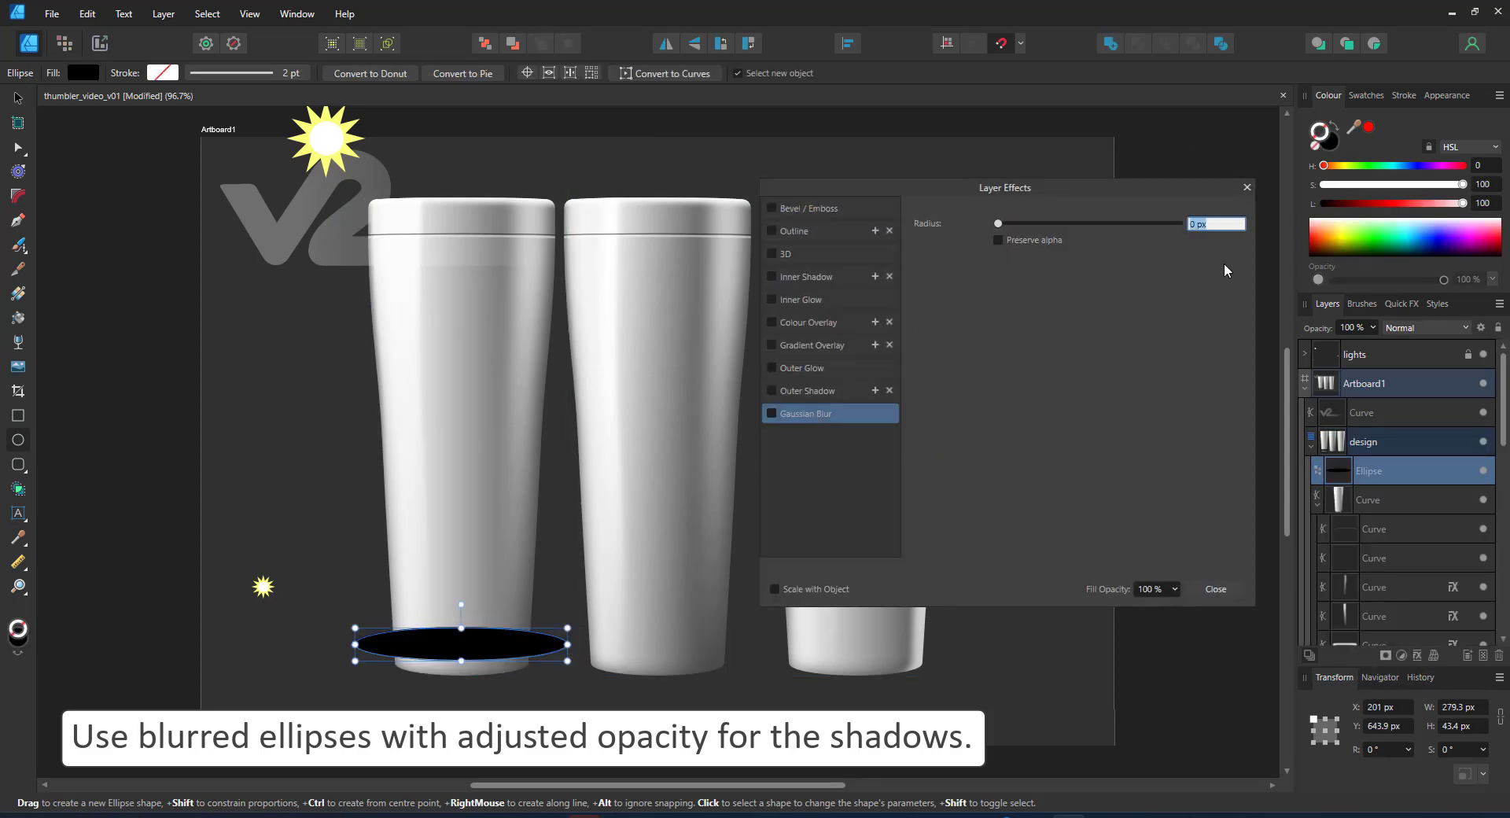
pyautogui.click(1247, 187)
pyautogui.click(1426, 328)
pyautogui.click(1408, 364)
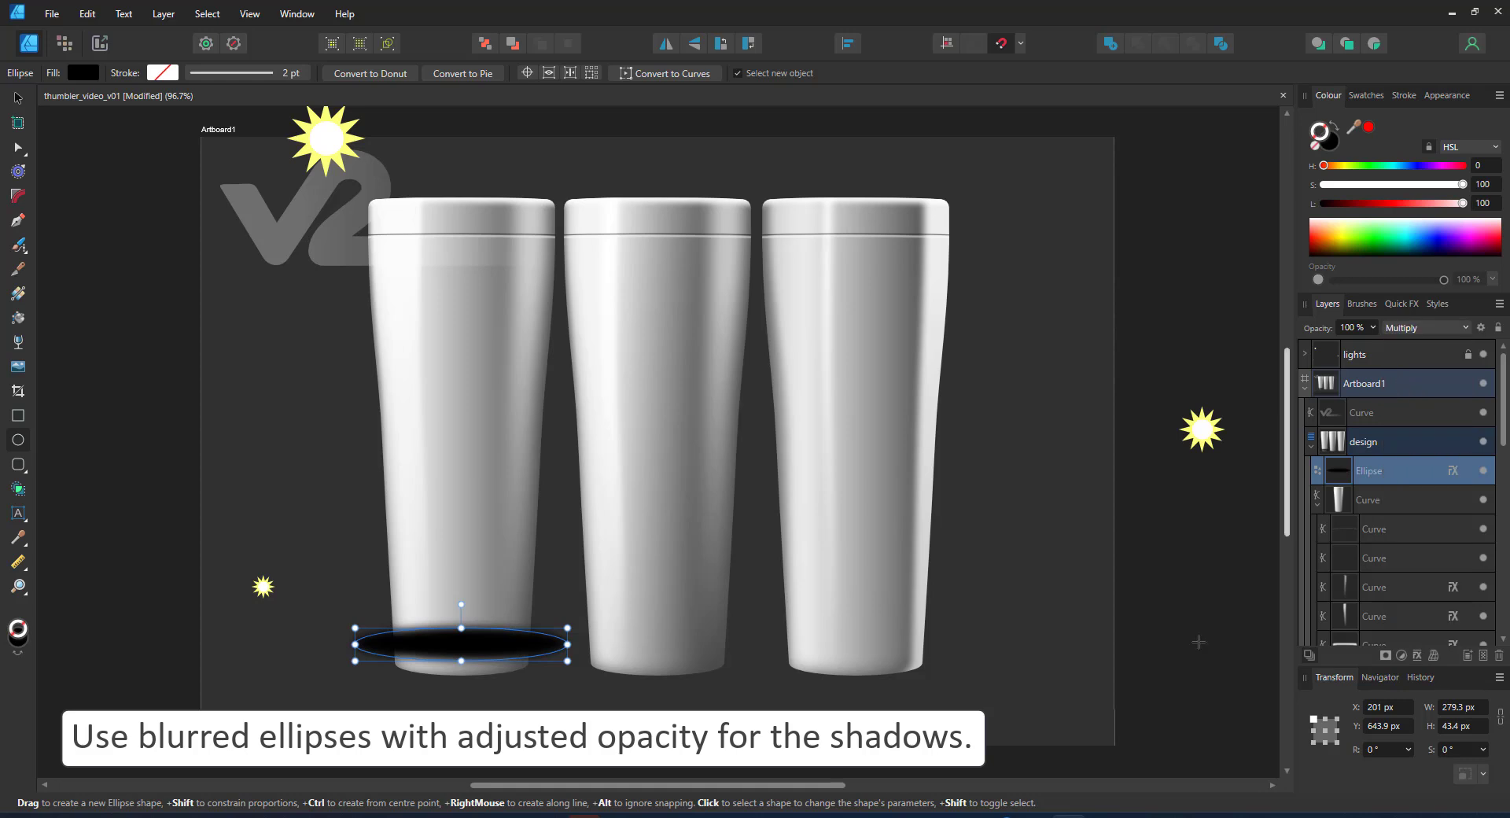
# Place the shadow ellipse under the left tumbler at about X 246, Y 669 px, about 267 px wide, and send it behind the tumblers
pyautogui.press('v')
pyautogui.moveTo(520, 652); pyautogui.dragTo(592, 670)
pyautogui.hotkey('ctrl', 'shift', '[')
# Set the shadow ellipse's Gaussian Blur radius to 10 px
pyautogui.click(1417, 655)
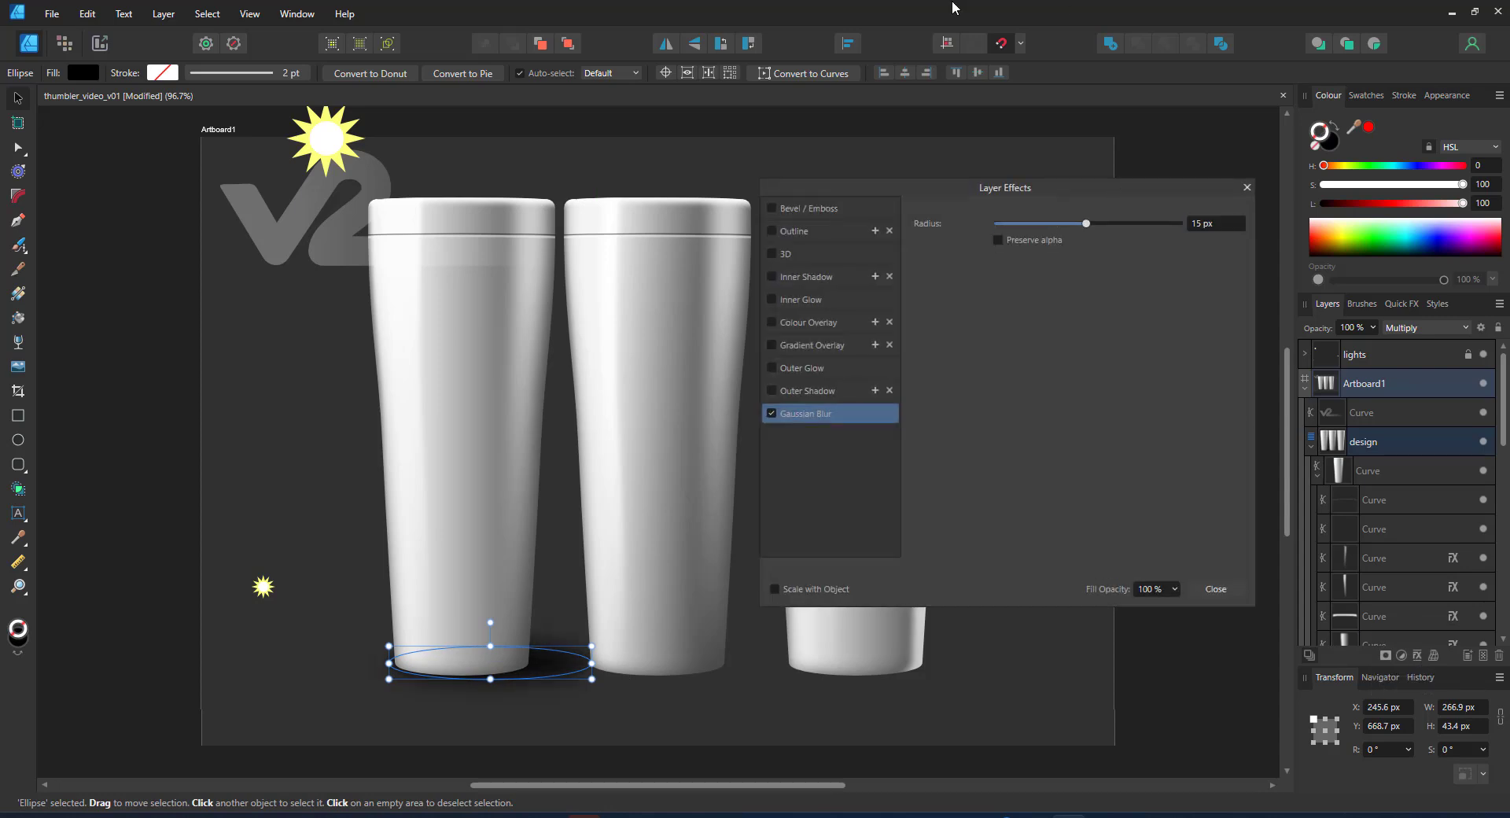
pyautogui.press('Return')
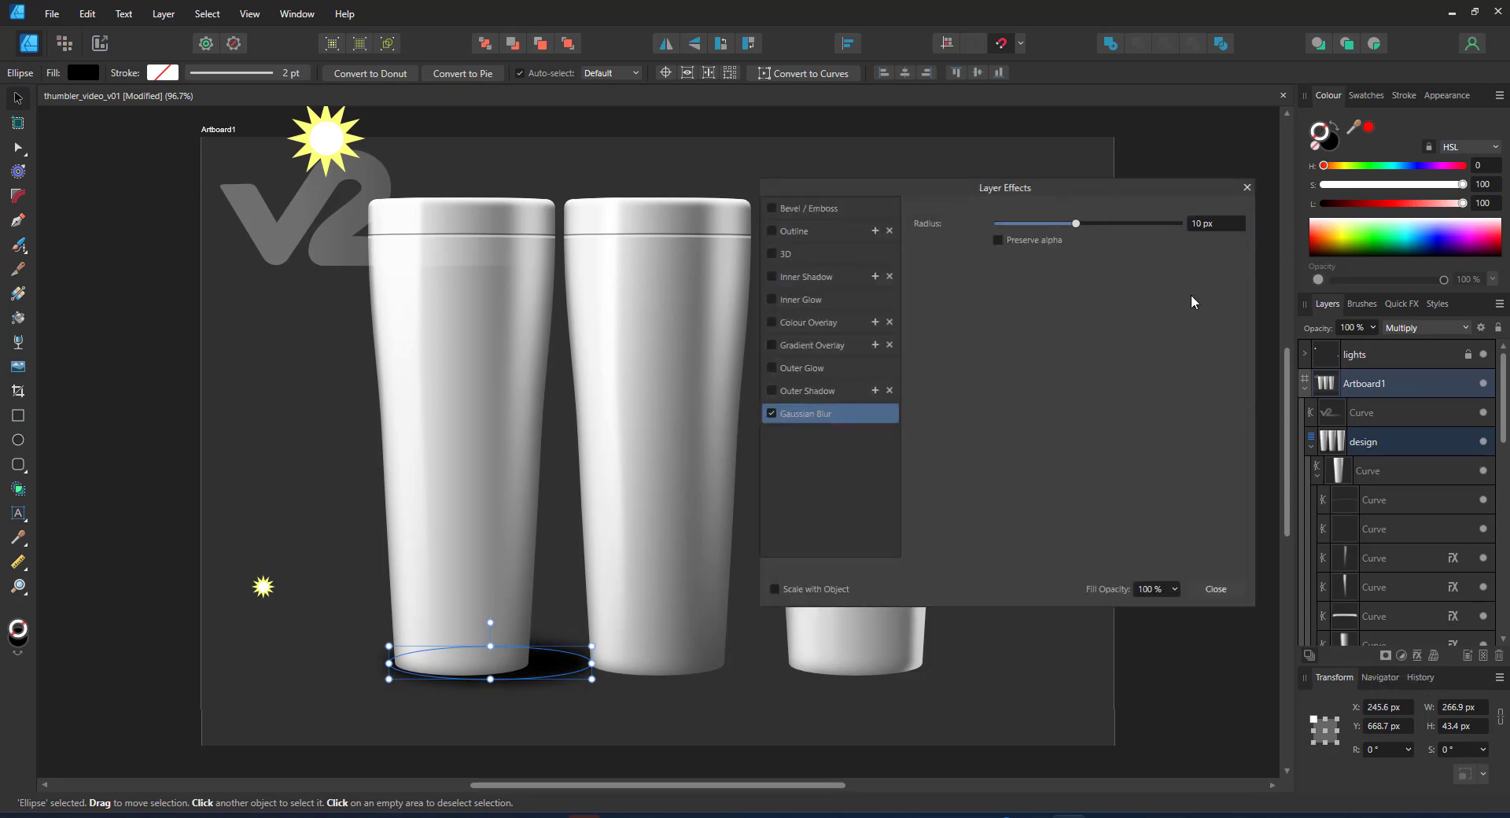
# Reduce the Gaussian Blur radius of the duplicated shadow ellipse and scale it proportionally to about 198 by 32 px
pyautogui.scroll(-3, 1426, 546)
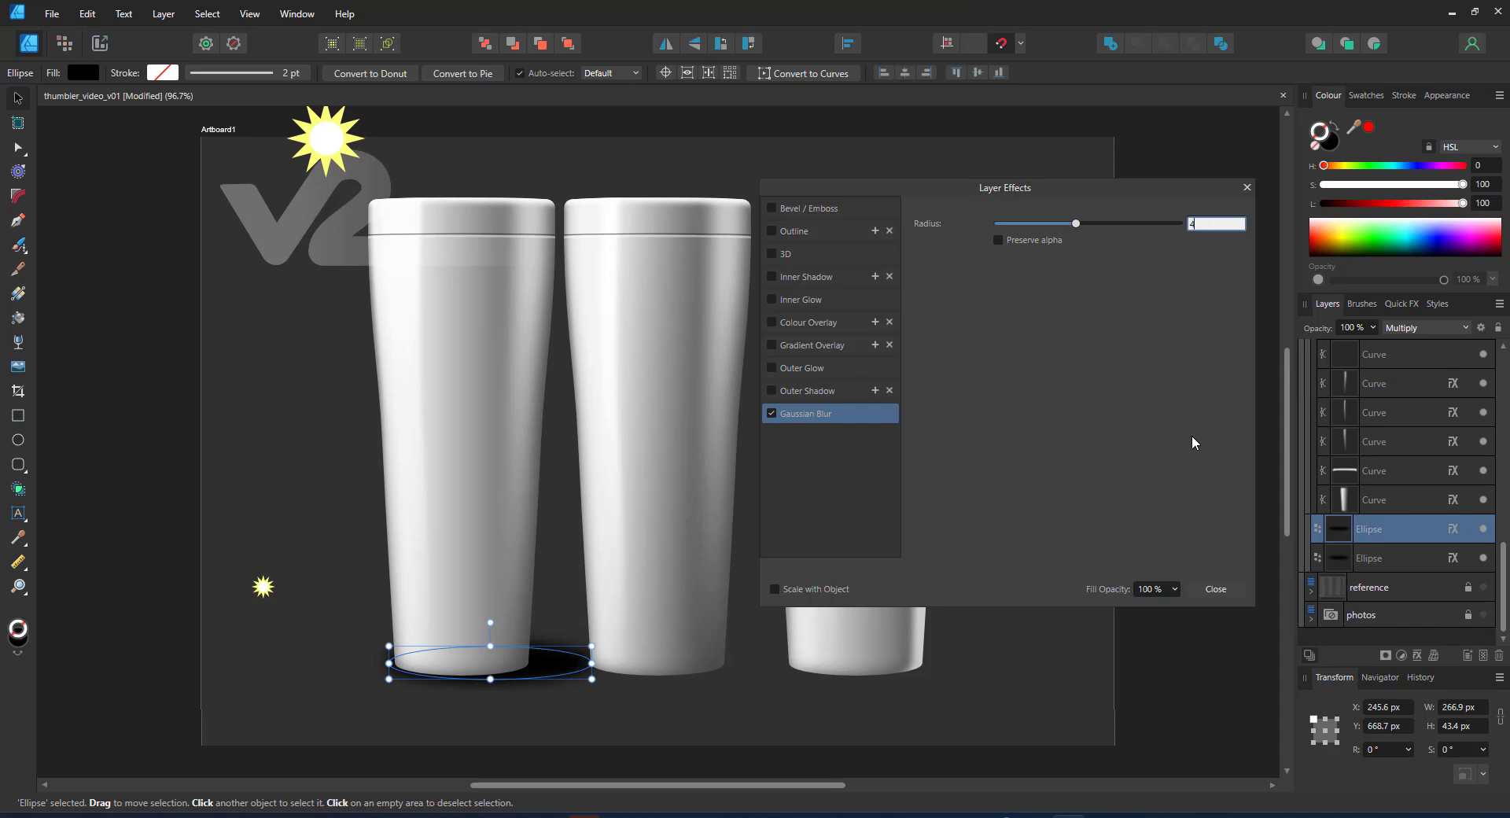
pyautogui.press('Return')
pyautogui.click(1216, 589)
pyautogui.moveTo(591, 679); pyautogui.dragTo(539, 671)
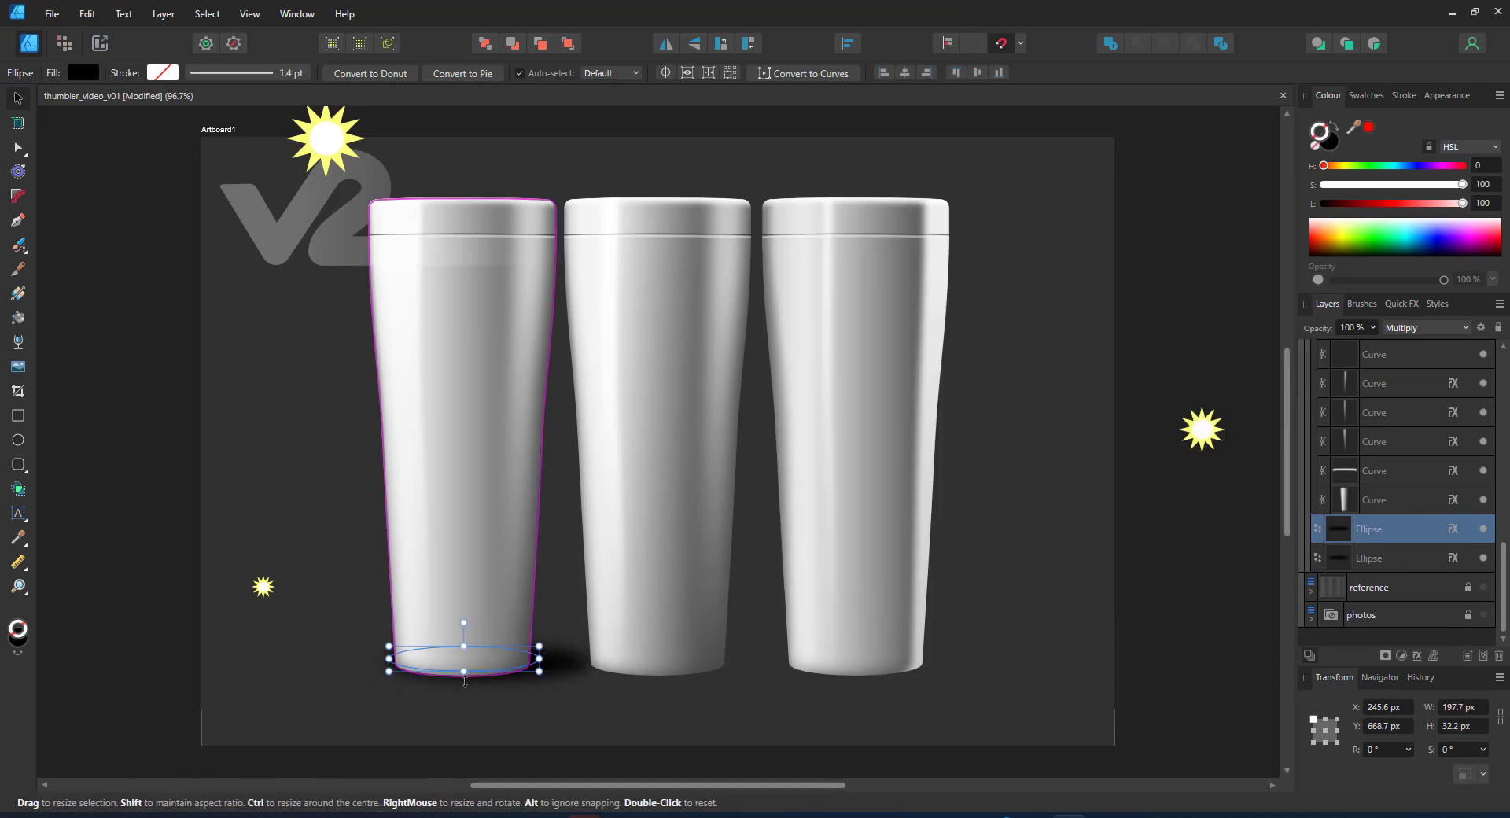
# Nudge the larger shadow ellipse under the left tumbler slightly downward and set its opacity to 50%
pyautogui.scroll(5, 466, 681)
pyautogui.click(754, 620)
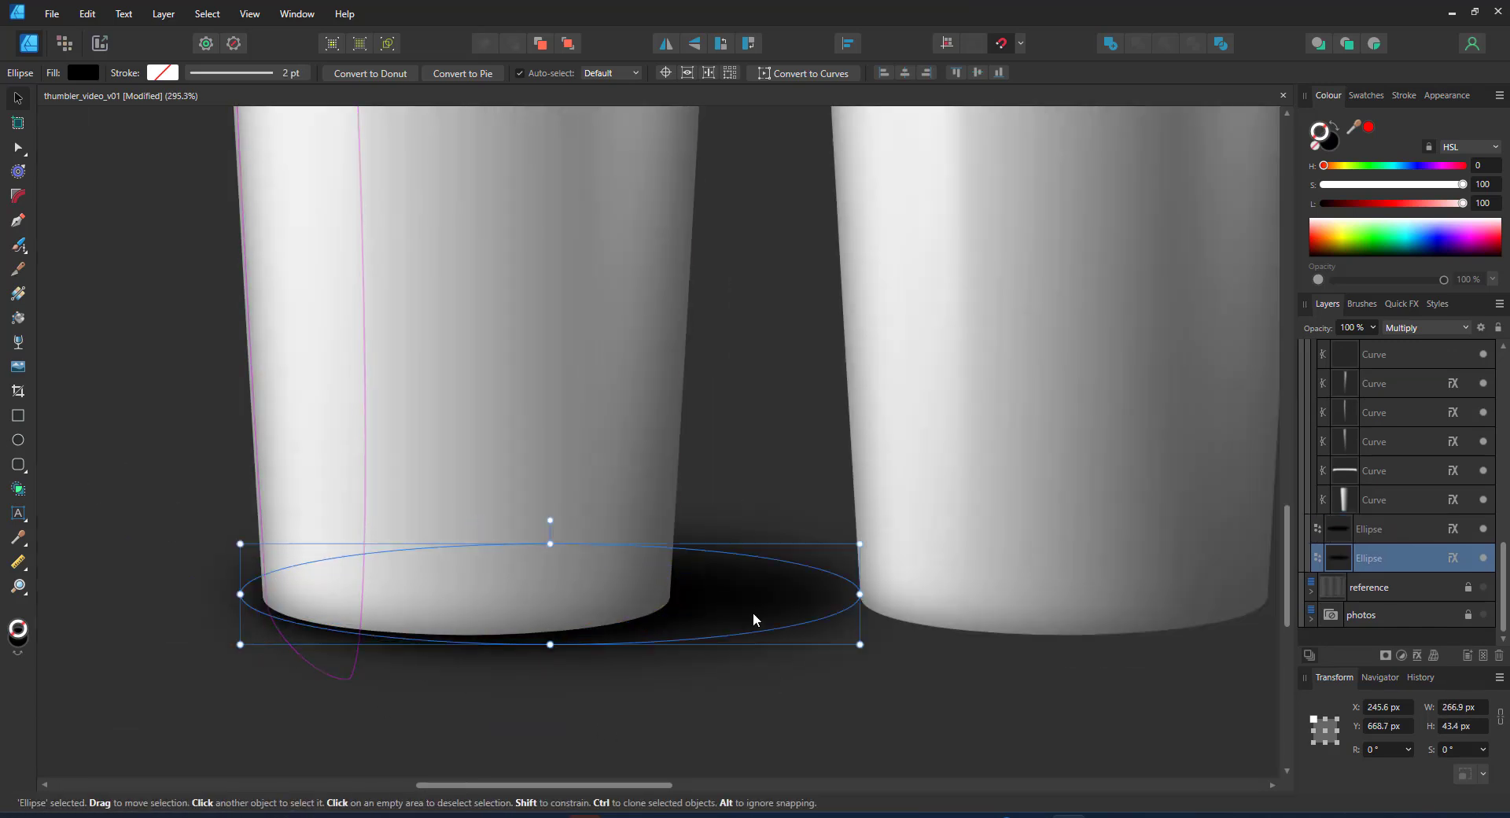
pyautogui.moveTo(754, 619); pyautogui.dragTo(776, 636)
pyautogui.press('5')
# Copy both shadow ellipses together to the bases of the middle and right tumblers
pyautogui.keyDown('shift'); pyautogui.click(639, 619); pyautogui.keyUp('shift')
pyautogui.moveTo(639, 619); pyautogui.dragTo(1234, 654)
pyautogui.moveTo(625, 786); pyautogui.dragTo(776, 799)
pyautogui.moveTo(744, 635); pyautogui.dragTo(1142, 700)
pyautogui.hotkey('ctrl', '0')
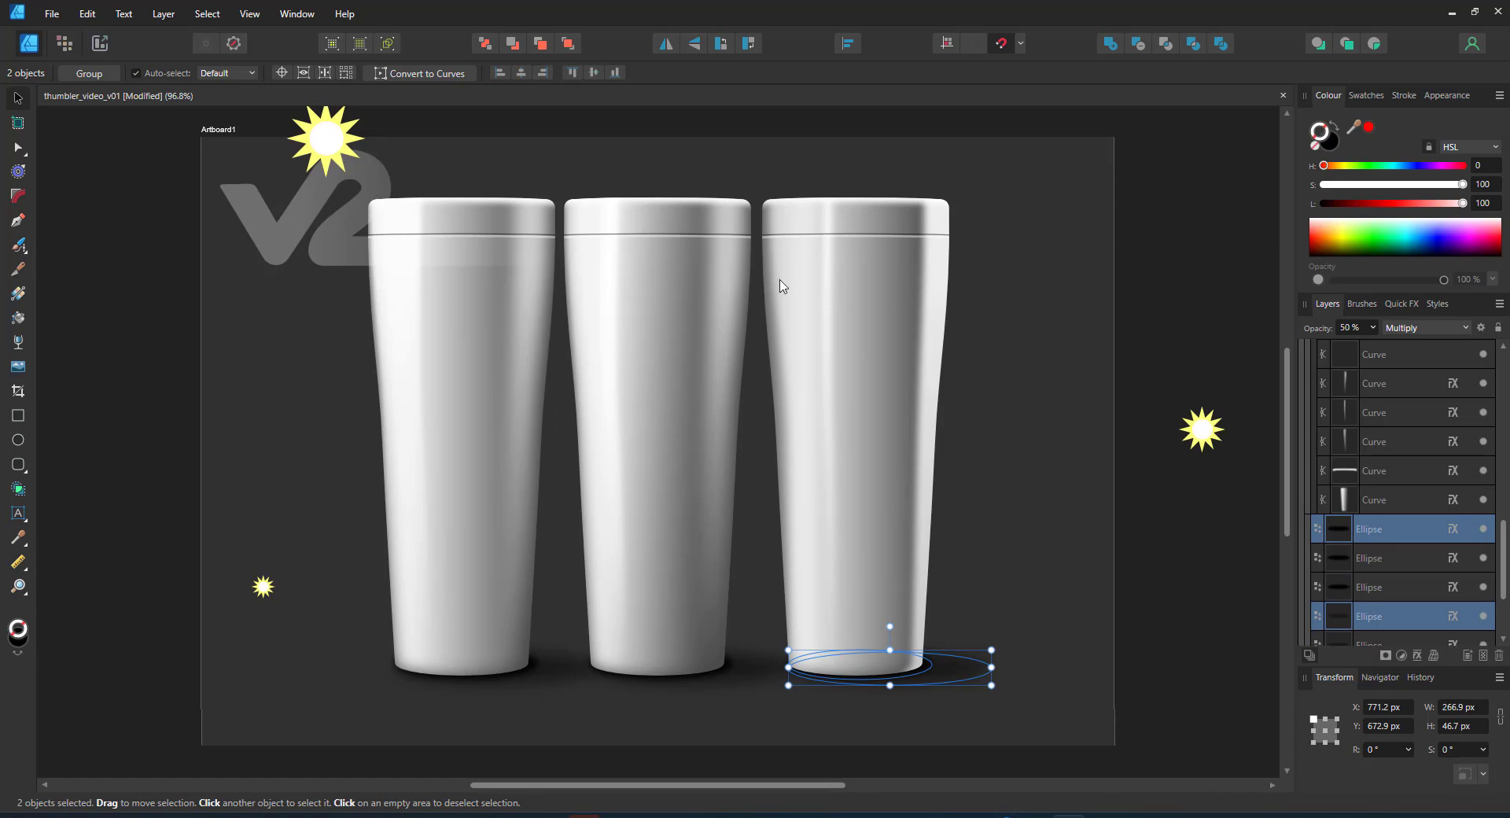
# Hide the lights layer, clear the selection and collapse the design layer
pyautogui.scroll(5, 1479, 453)
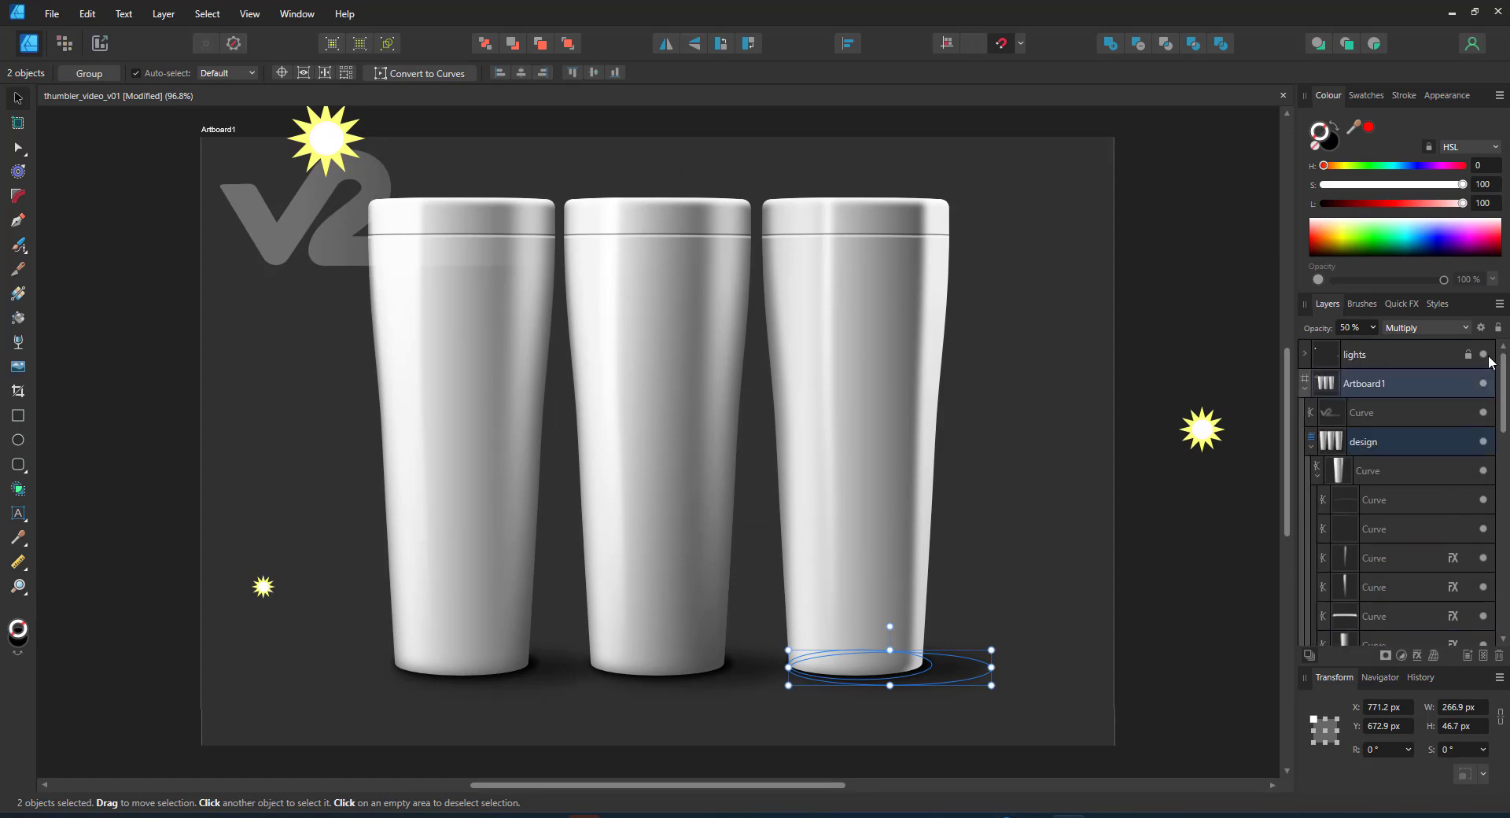
pyautogui.click(1200, 498)
pyautogui.click(1312, 447)
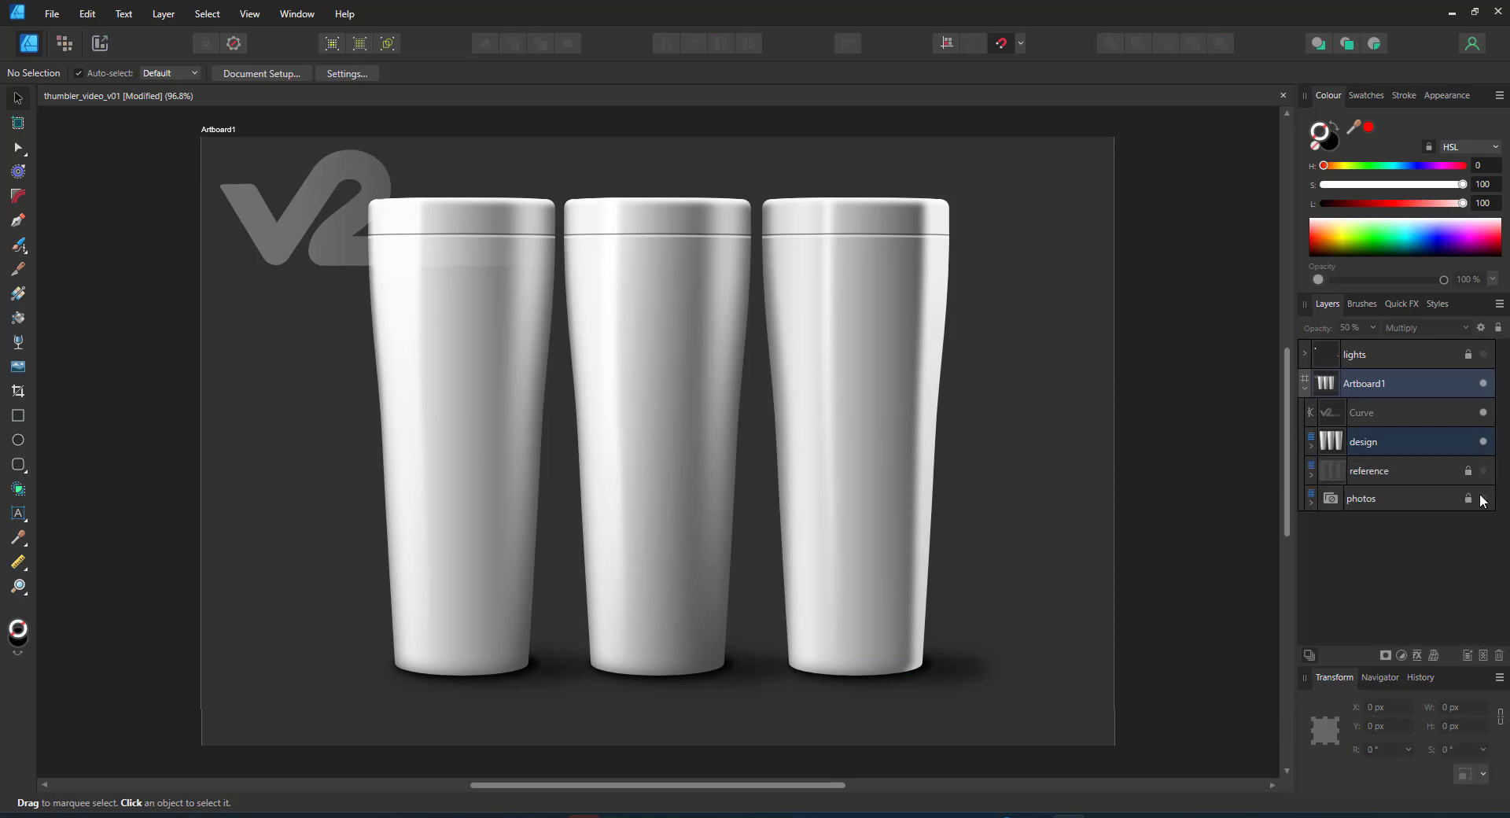
# Expand the photos layer and turn on its wall, garden image and landscape group backgrounds one after another
pyautogui.click(1311, 504)
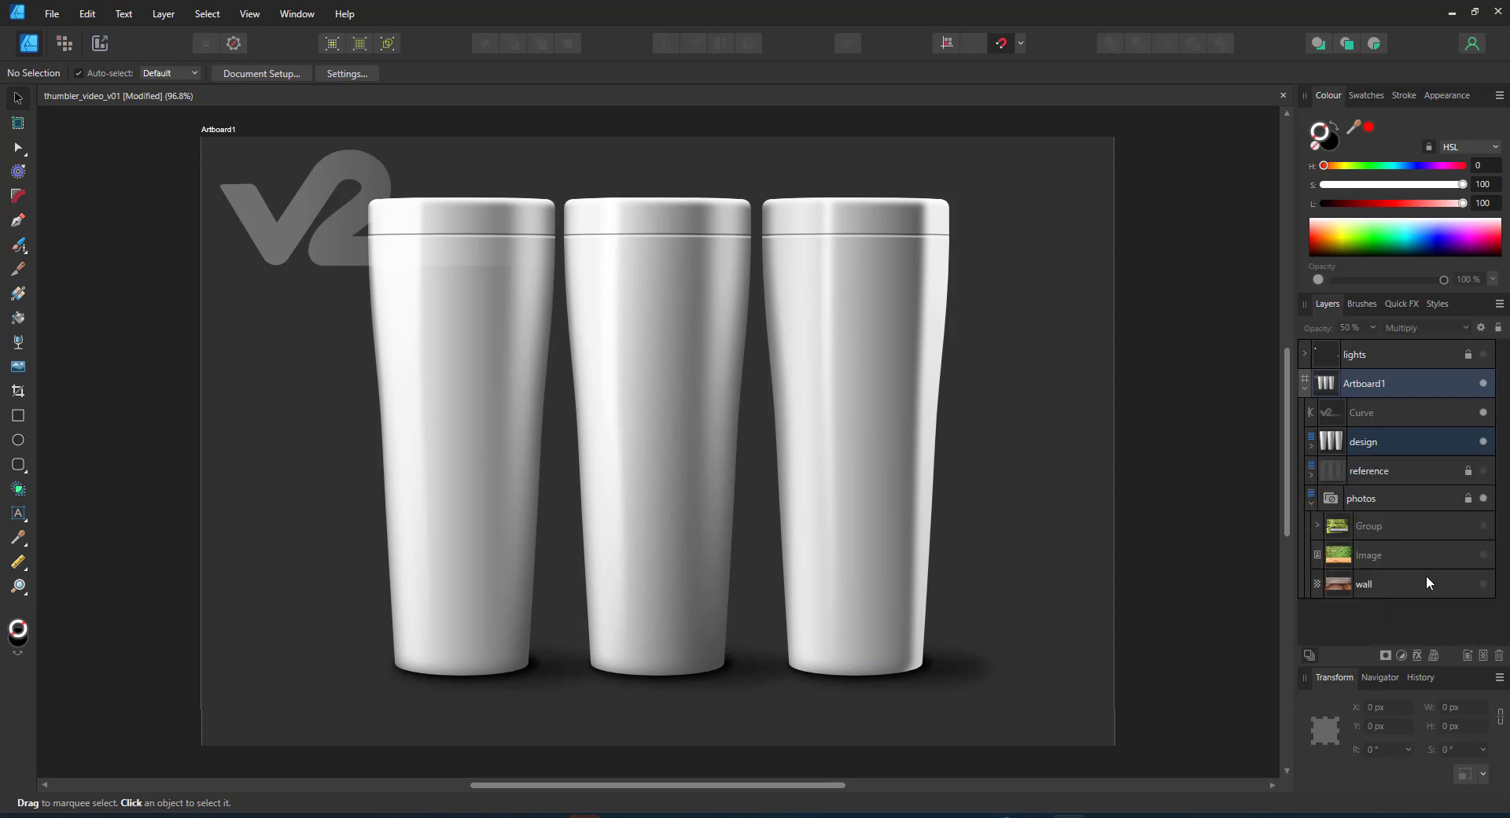
pyautogui.click(1484, 585)
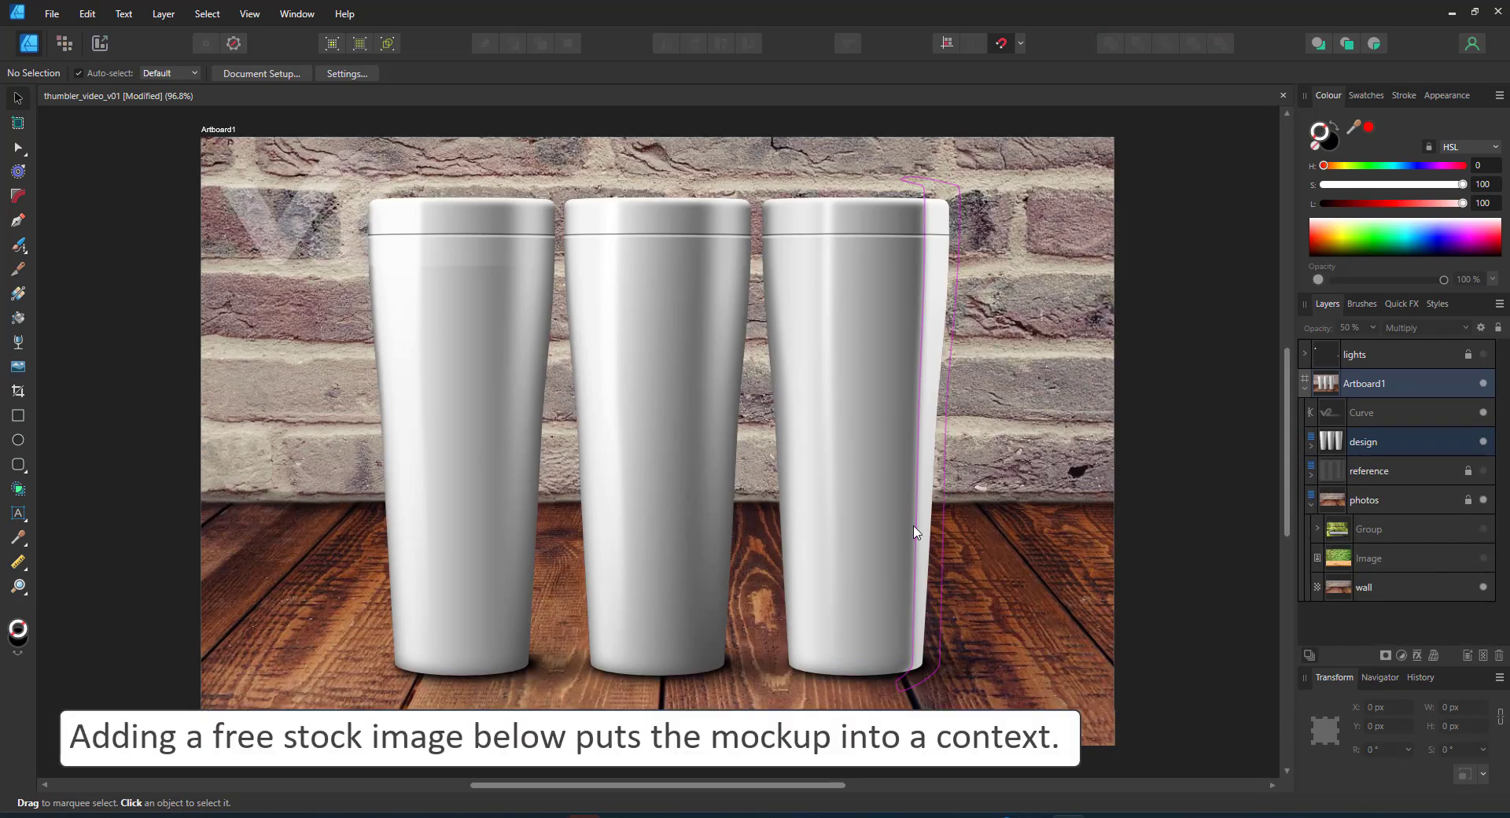
pyautogui.click(1484, 558)
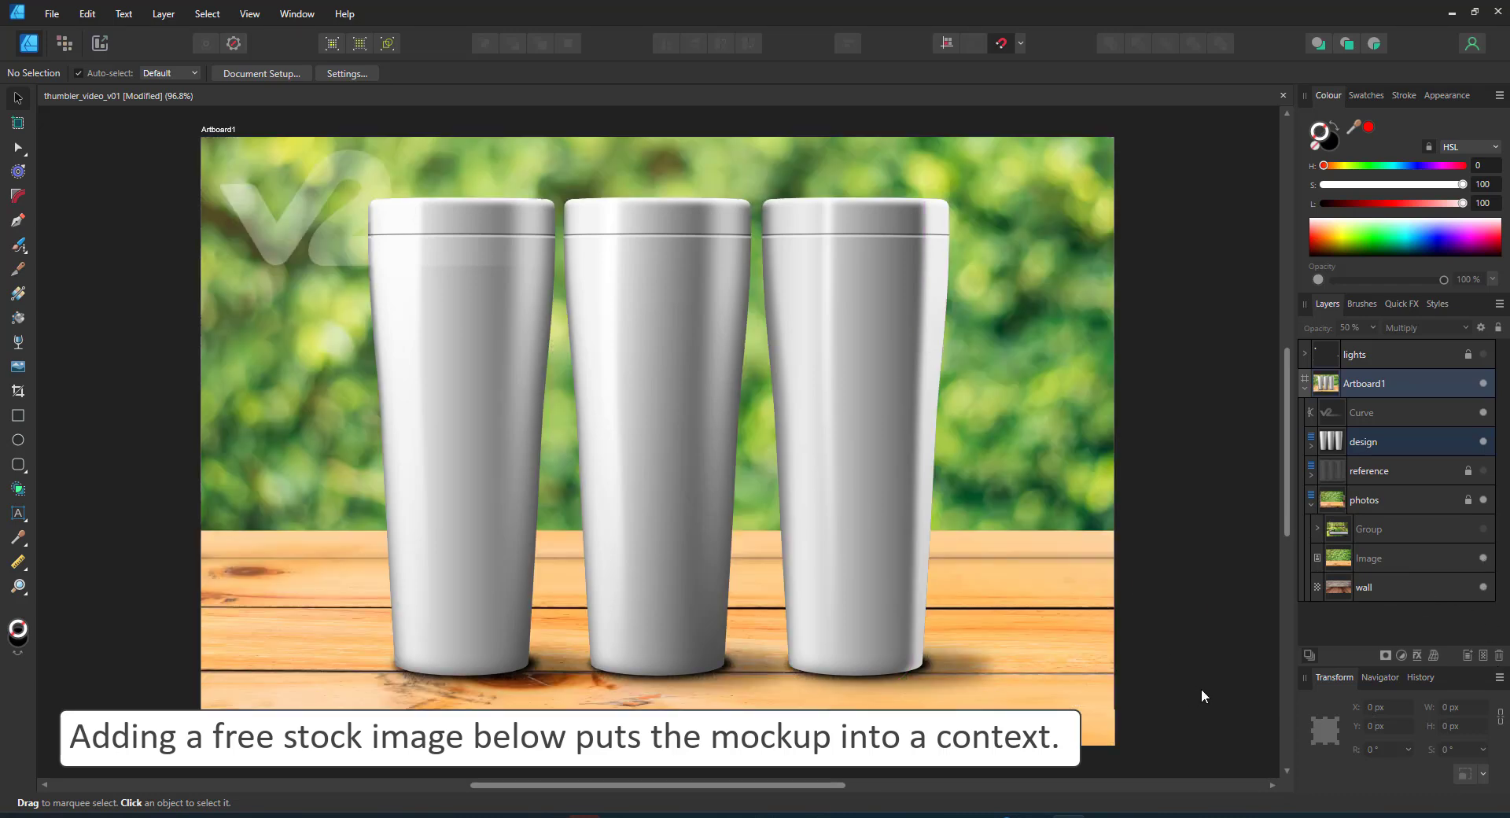
pyautogui.click(1483, 530)
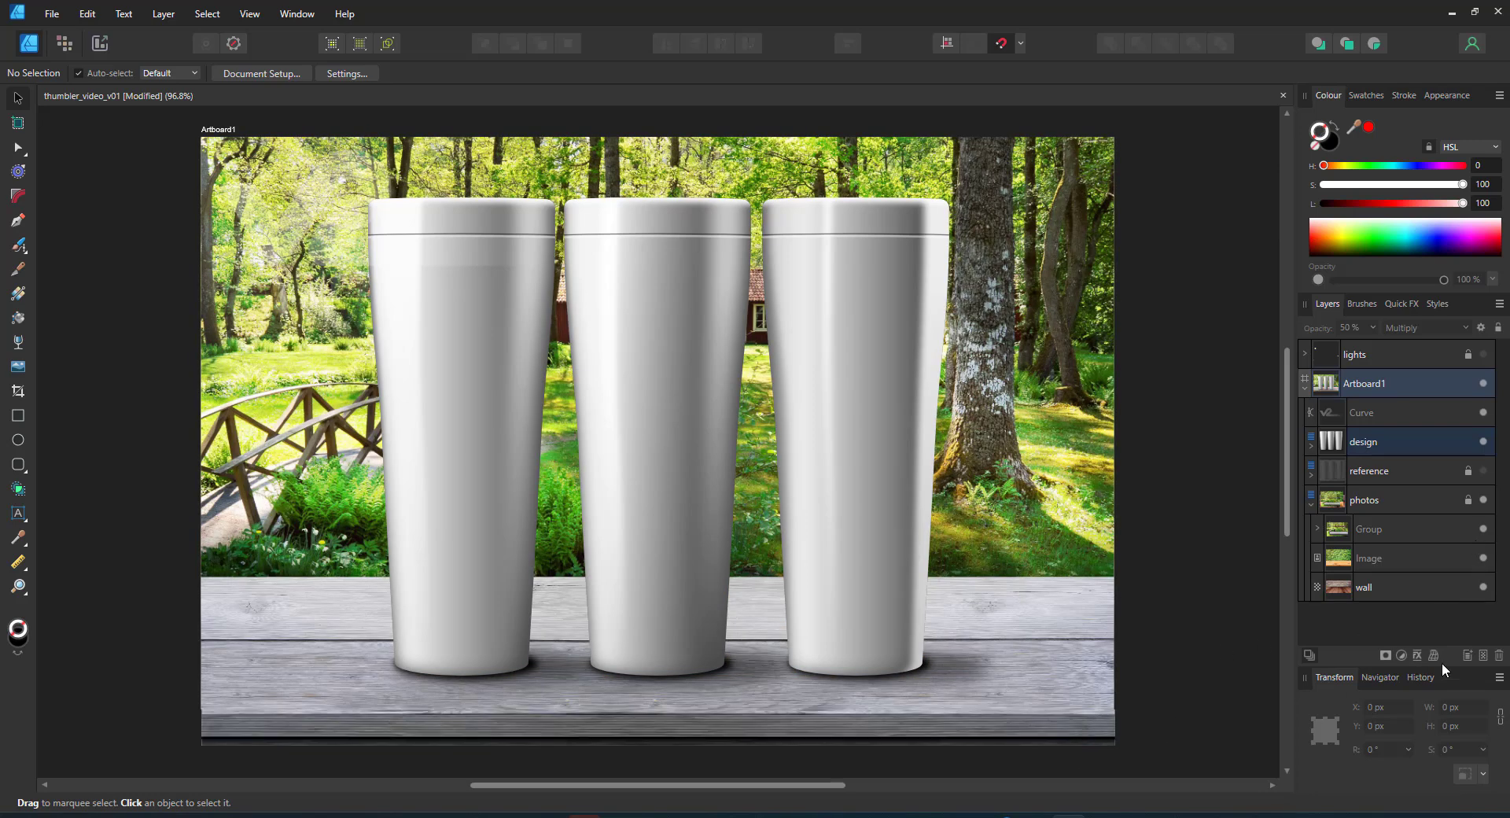
# Group the four effect curves at the top of the landscape background group
pyautogui.click(1318, 529)
pyautogui.scroll(-2, 1428, 564)
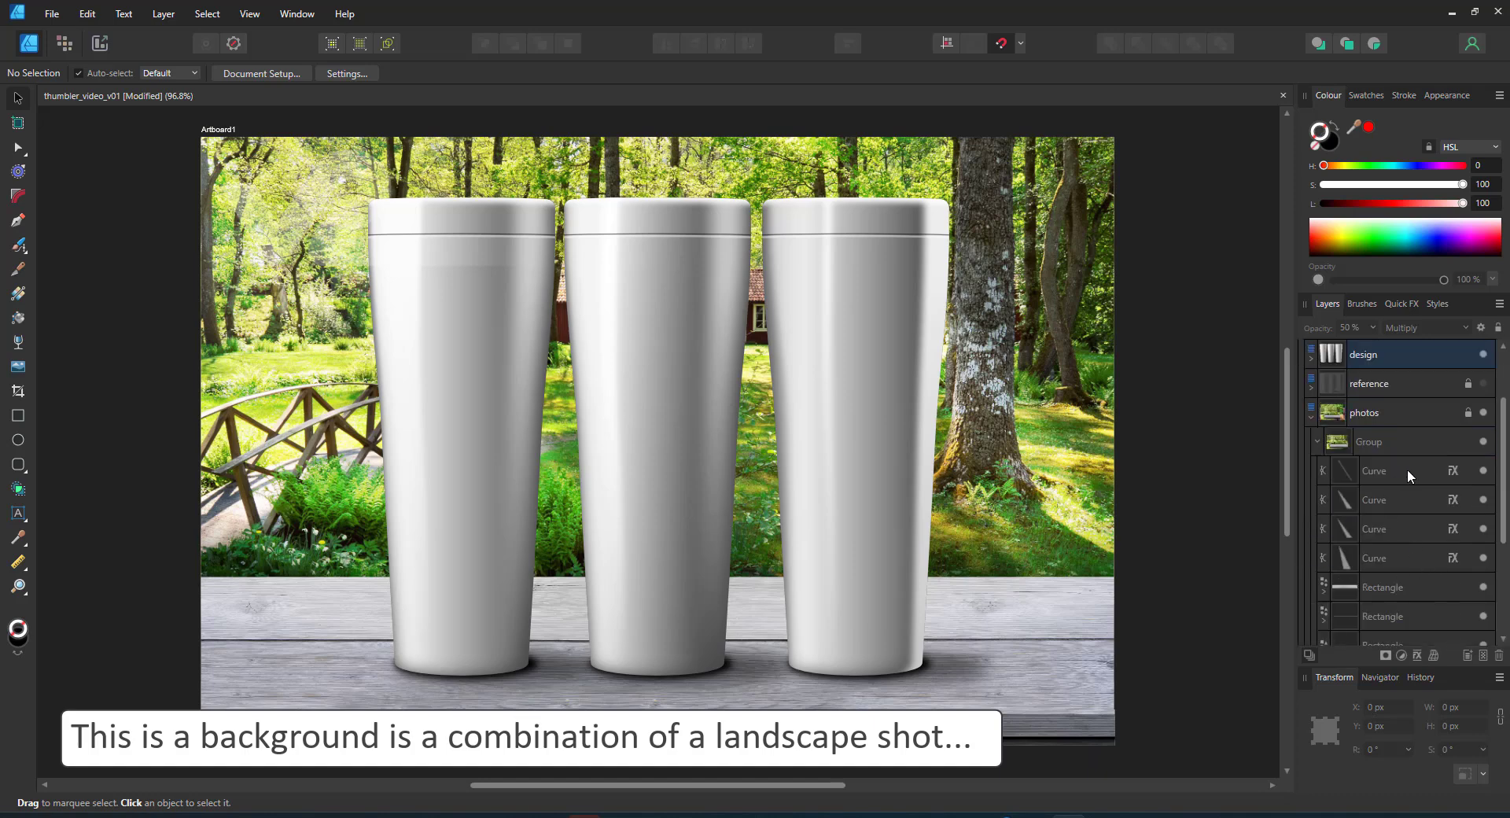
pyautogui.click(1409, 471)
pyautogui.keyDown('shift'); pyautogui.click(1400, 559); pyautogui.keyUp('shift')
pyautogui.hotkey('ctrl', 'g')
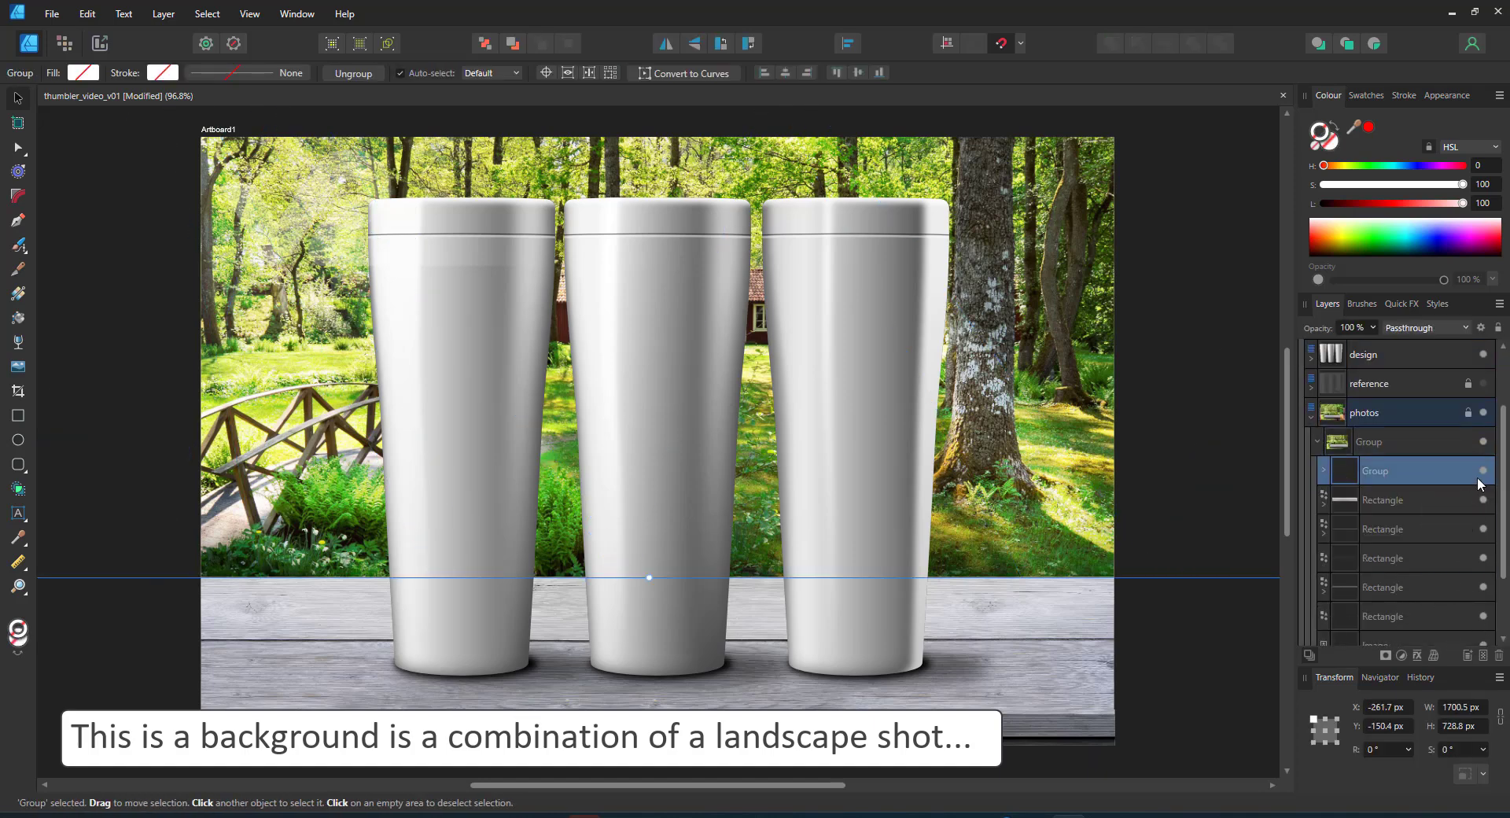
# Toggle the curve group's visibility to compare the scene with and without it, leaving the group hidden
pyautogui.click(1482, 473)
pyautogui.click(1482, 474)
pyautogui.click(1482, 473)
pyautogui.click(1482, 473)
pyautogui.click(1483, 472)
# Group the five wood rectangles of the landscape background and hide the new group
pyautogui.click(1439, 504)
pyautogui.keyDown('shift'); pyautogui.click(1456, 616); pyautogui.keyUp('shift')
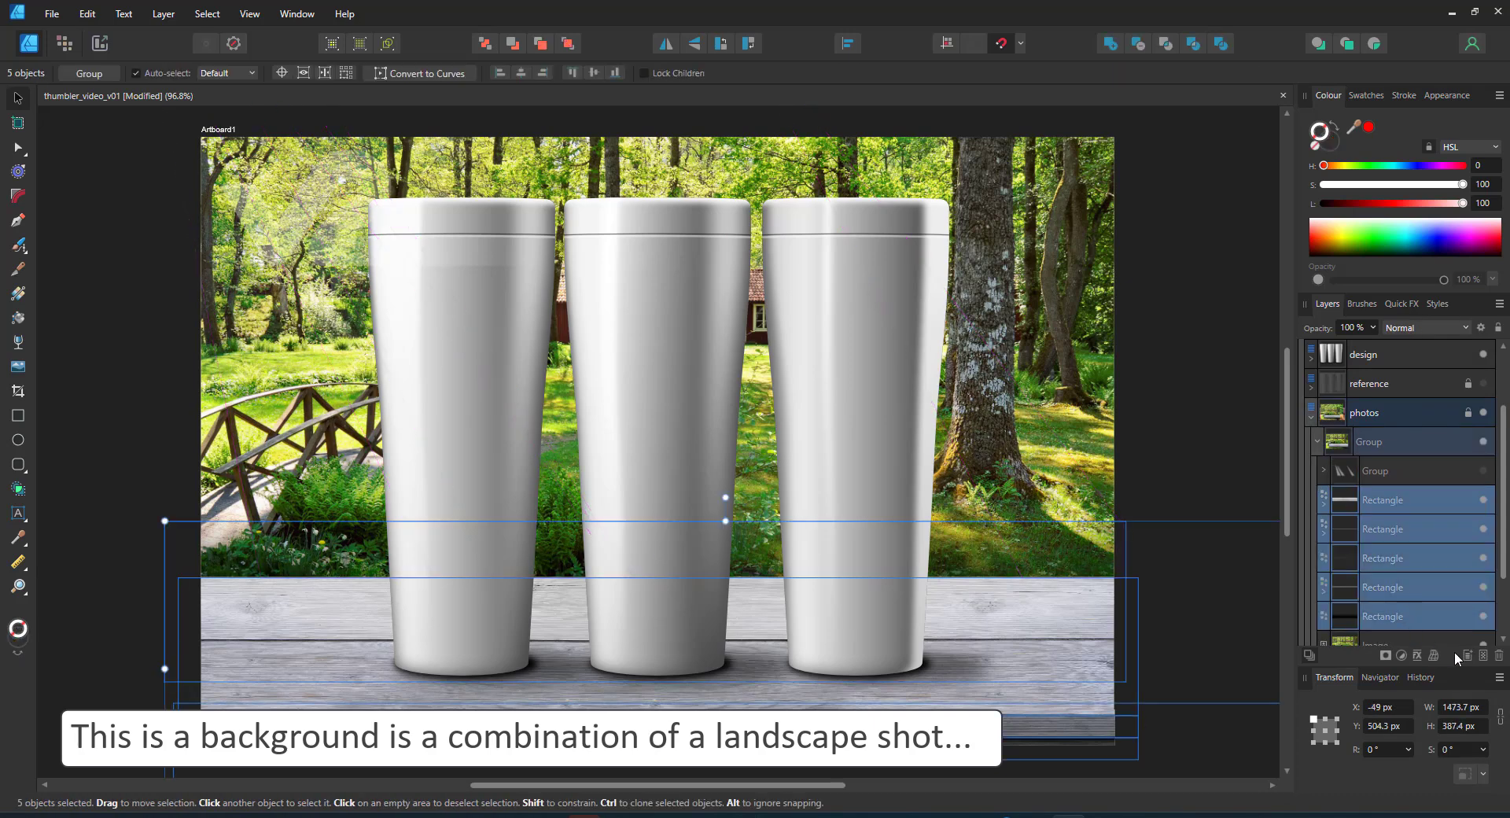
pyautogui.hotkey('ctrl', 'g')
pyautogui.click(1482, 528)
pyautogui.click(1182, 447)
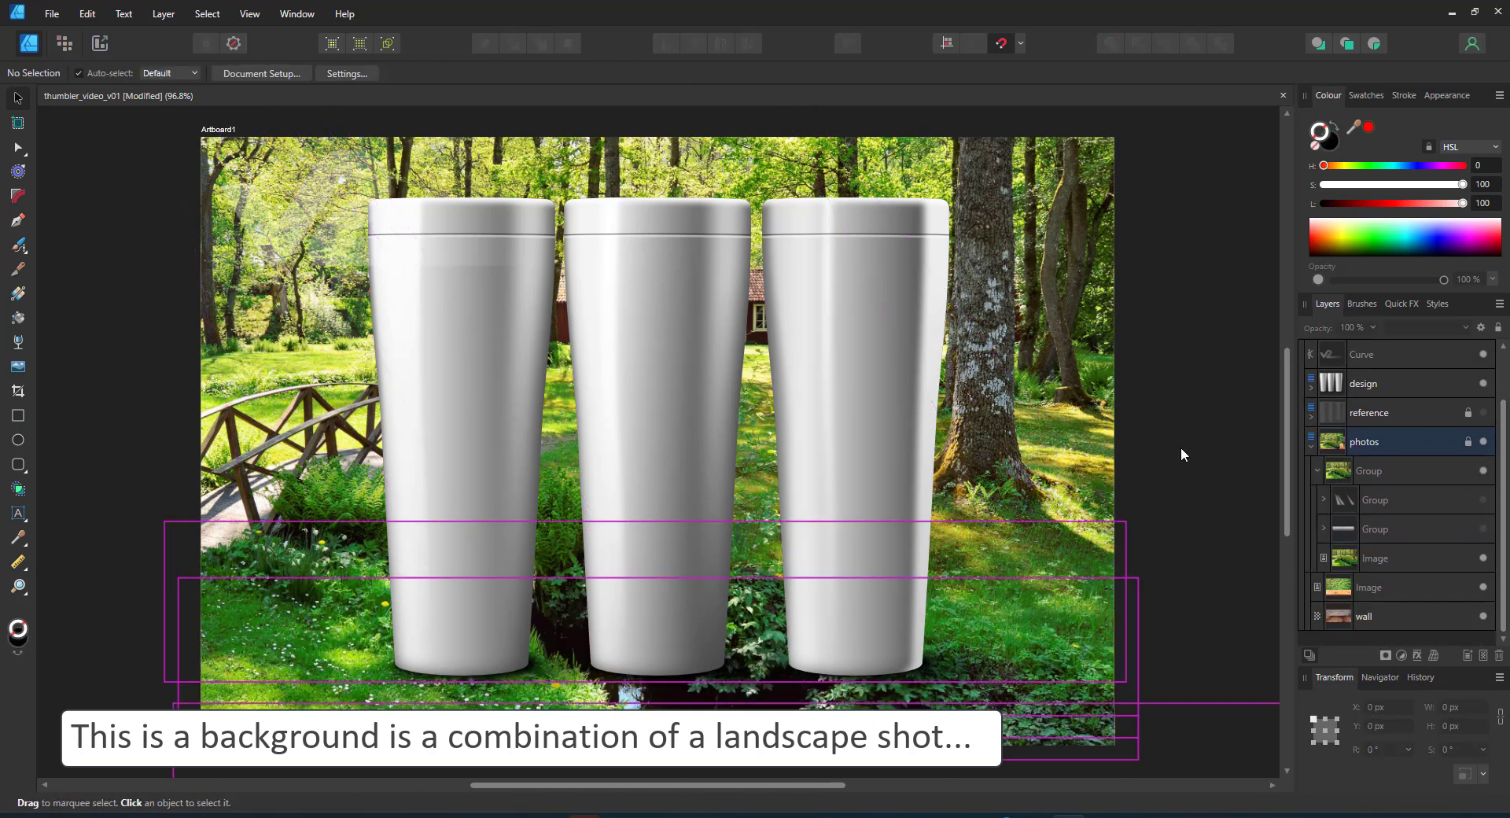
# Hide the design layer to inspect the bare landscape, and restore the wood group, curve group and design layer
pyautogui.click(1483, 384)
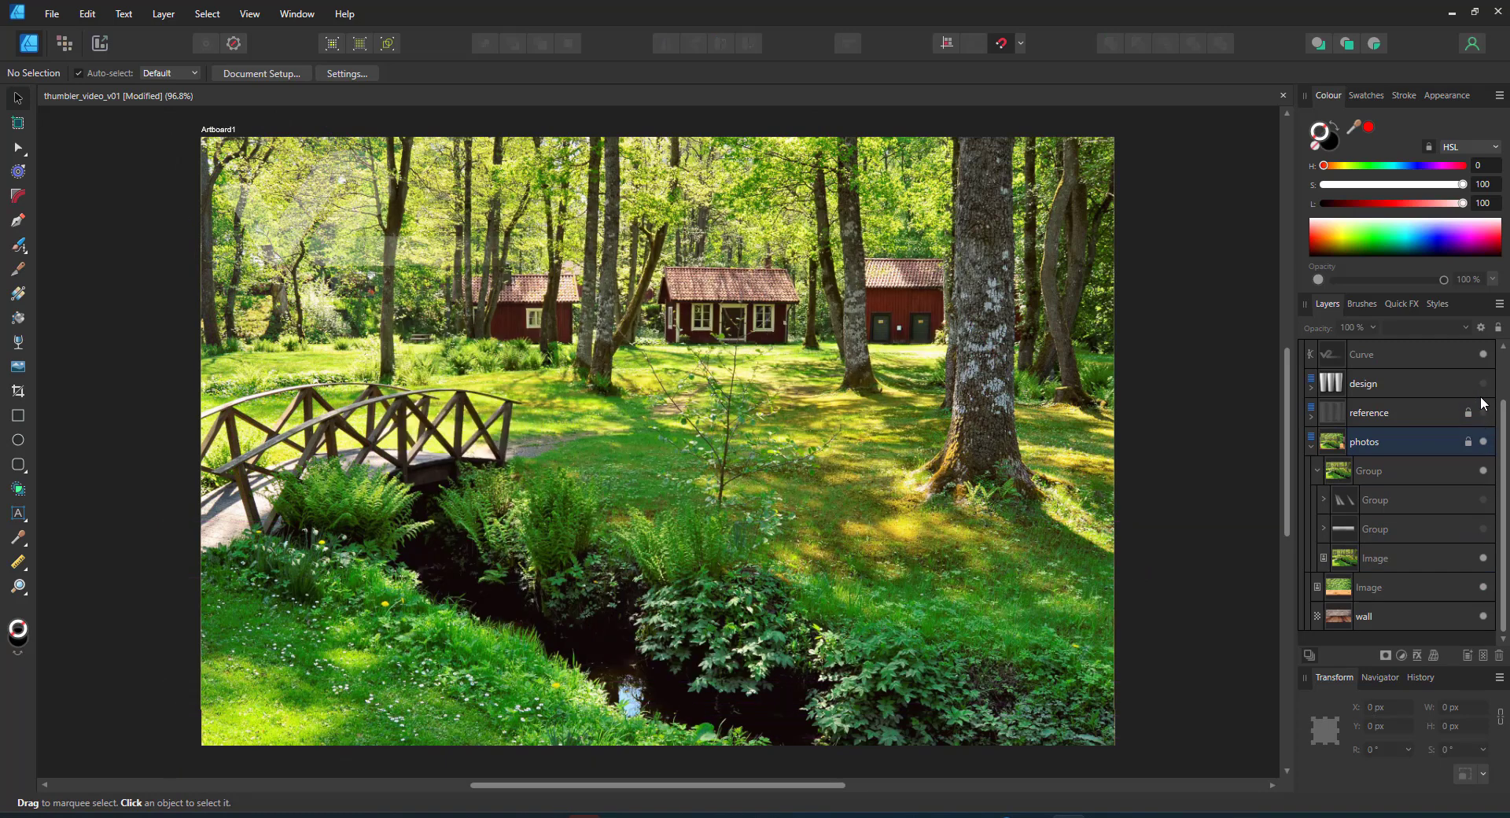
pyautogui.click(1484, 528)
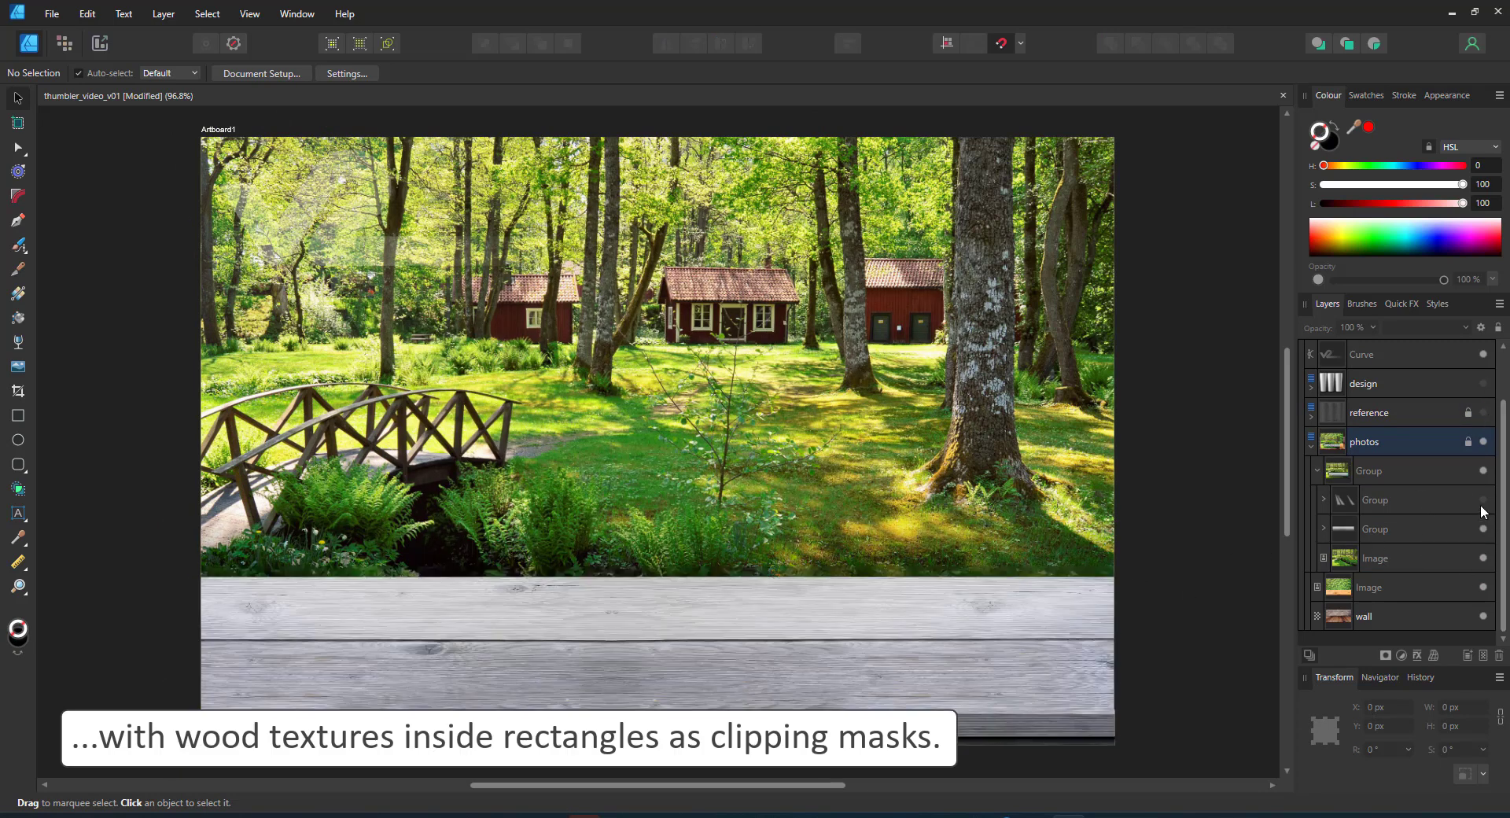
pyautogui.click(1483, 503)
pyautogui.click(1484, 383)
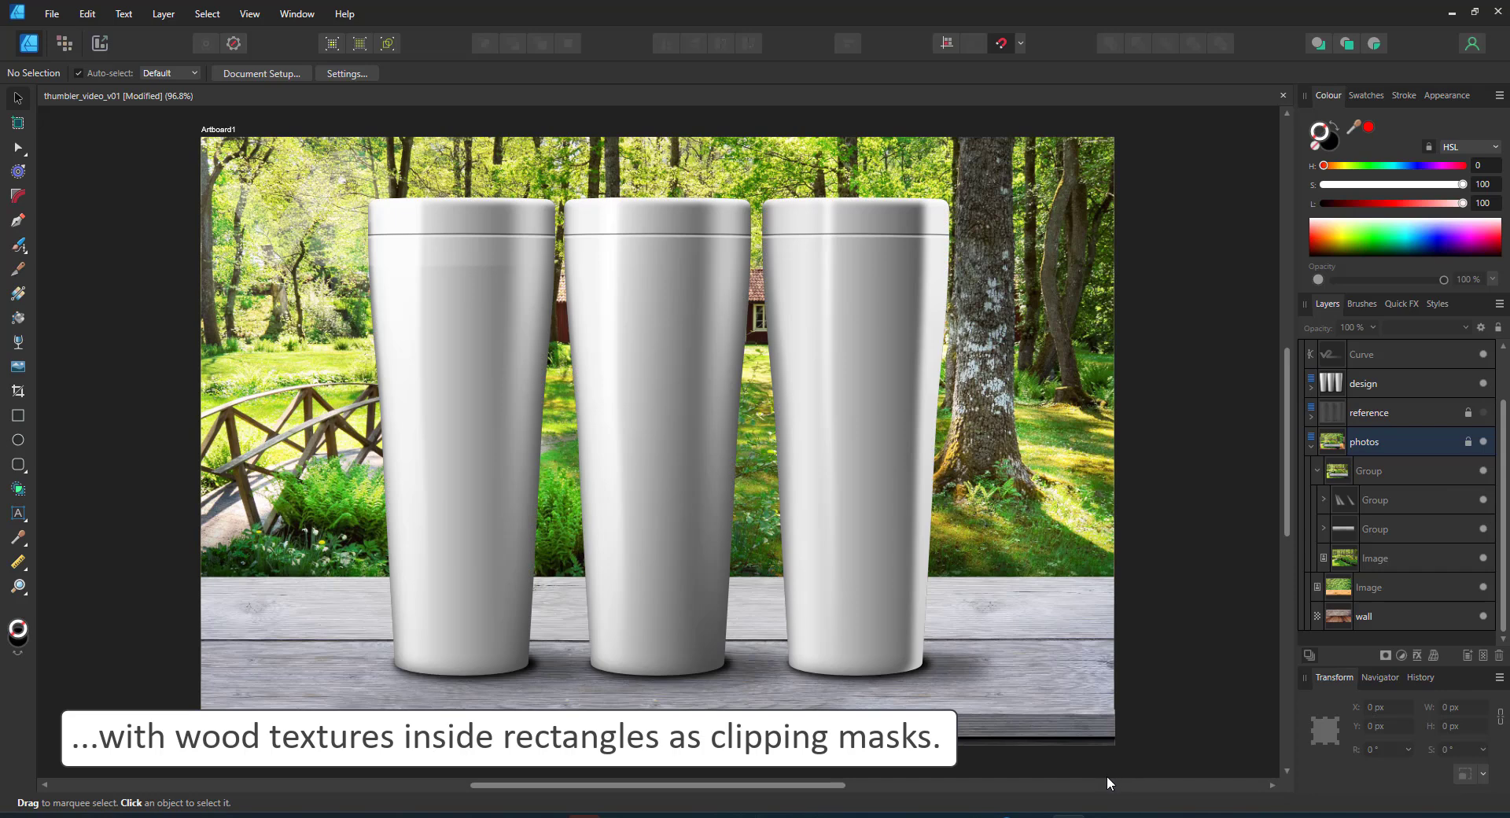
# Add a Colour Overlay effect to the wood group, using a tan sampled from the bridge (HSL 41, 32, 55)
pyautogui.click(1379, 526)
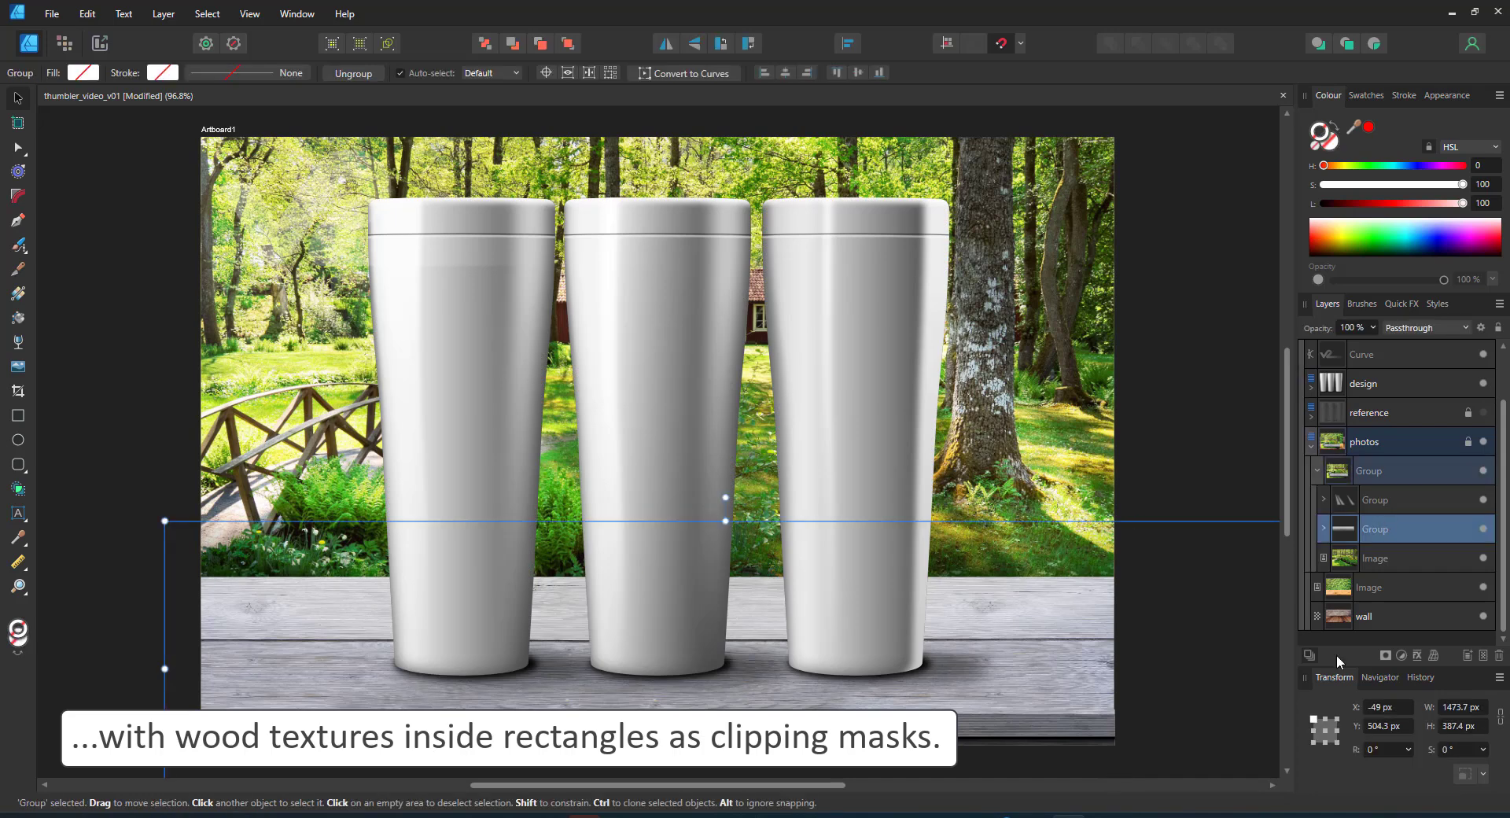
pyautogui.click(1419, 654)
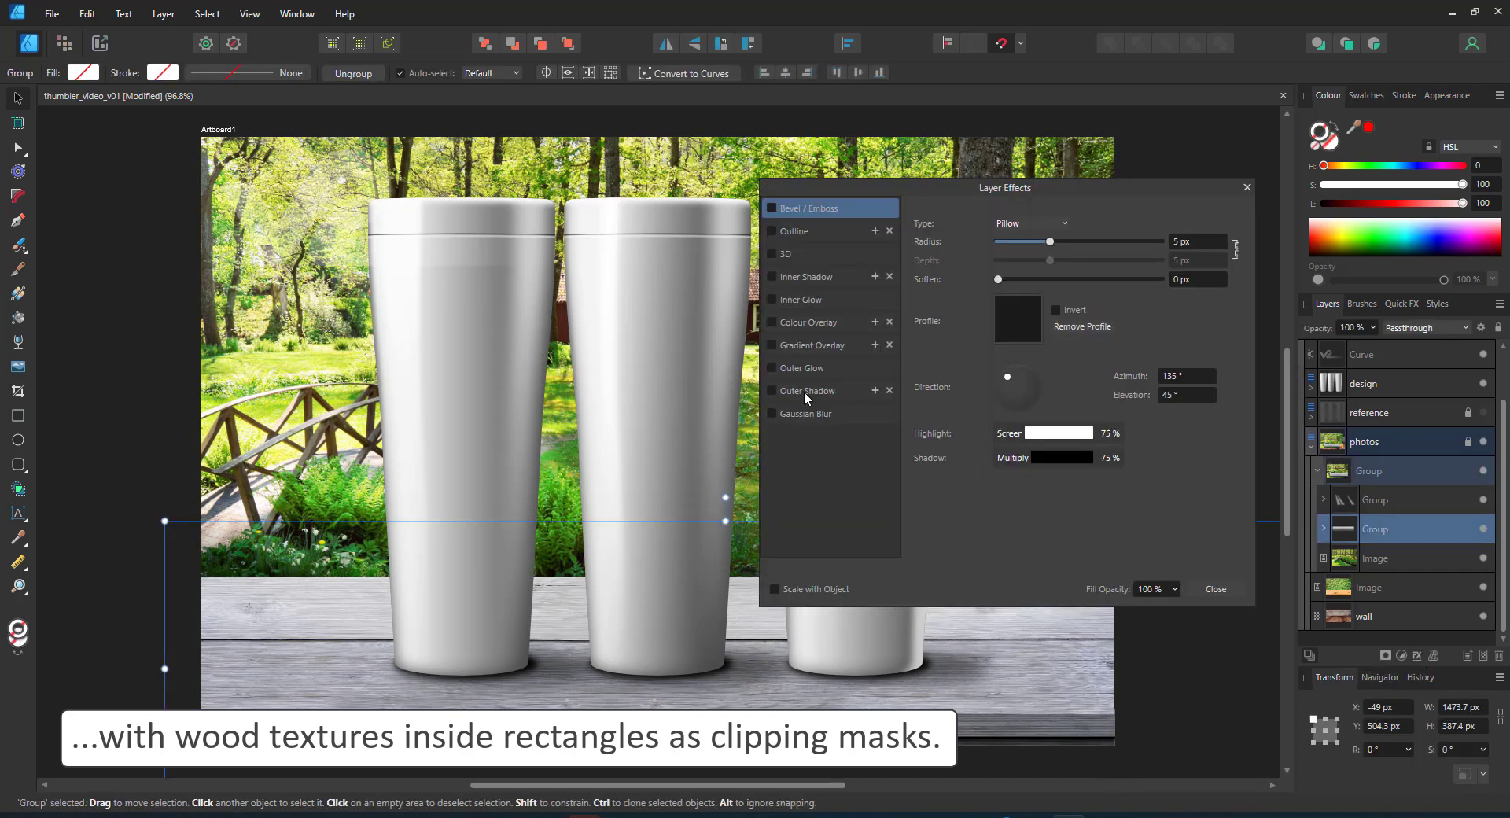
pyautogui.click(791, 321)
pyautogui.click(1020, 261)
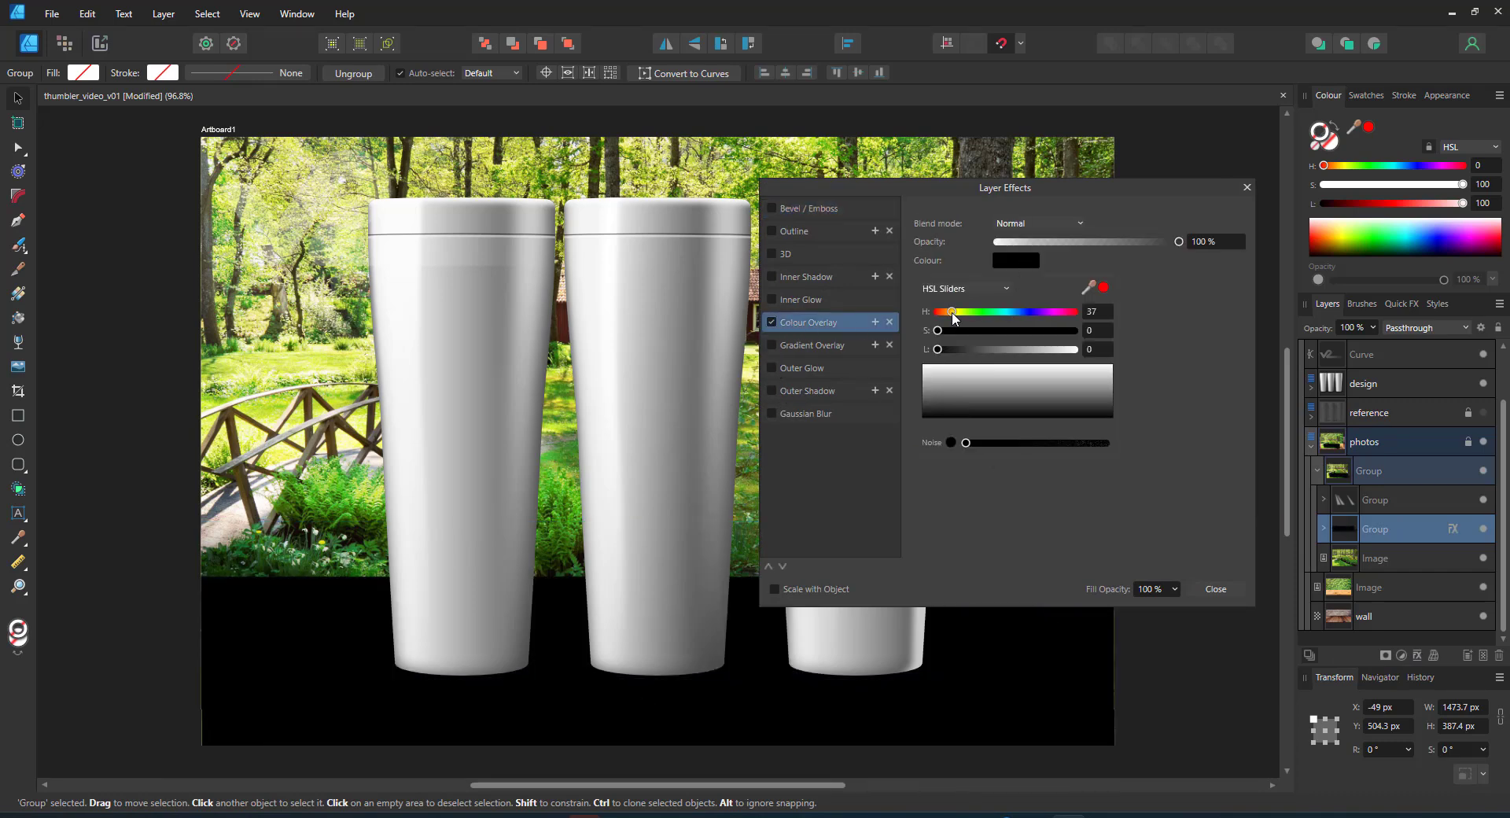
pyautogui.moveTo(1104, 288); pyautogui.dragTo(207, 449)
pyautogui.click(1104, 290)
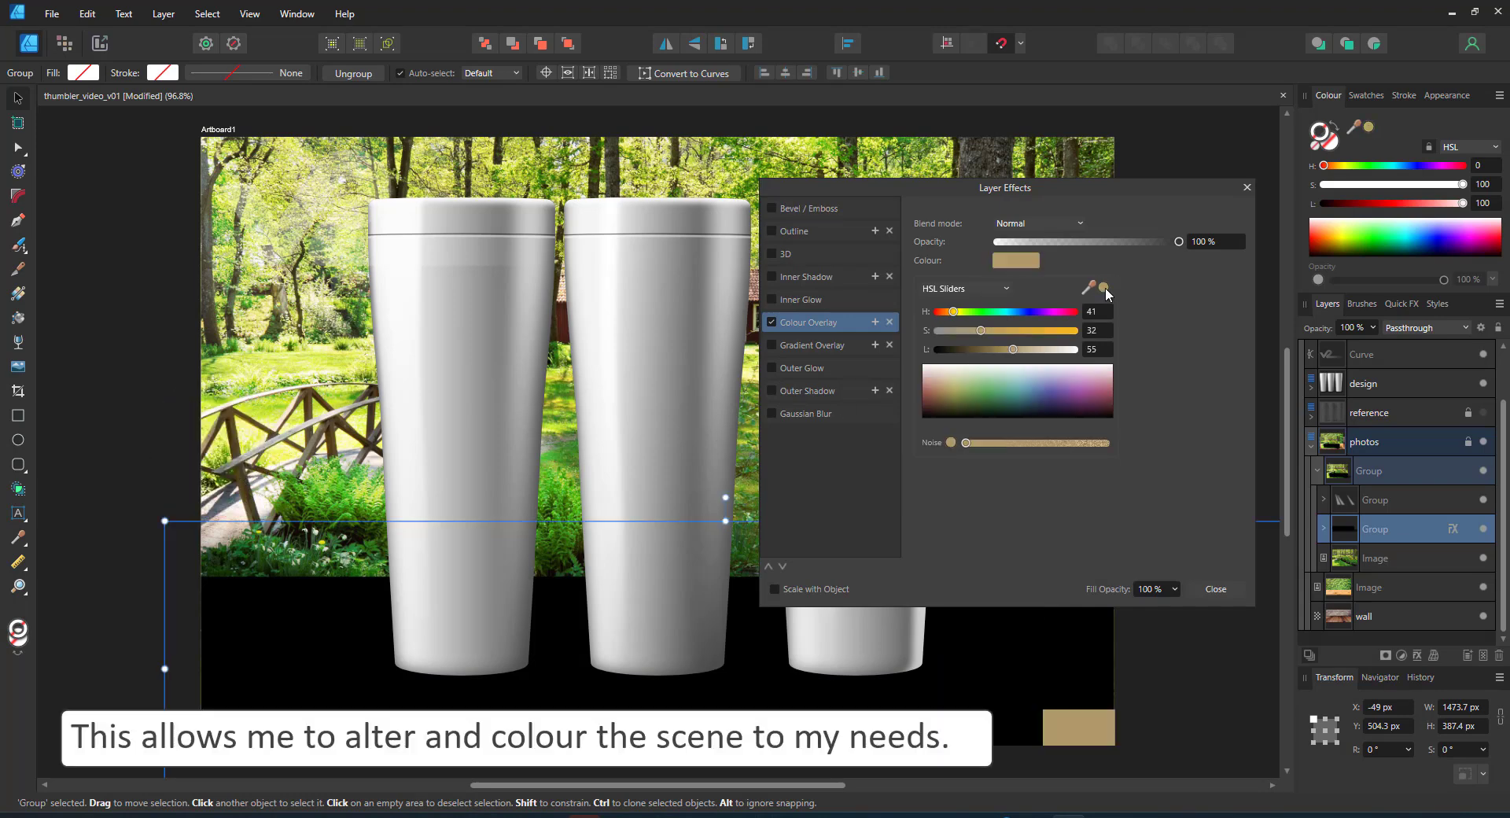
# Expand the wood group and move its bottommost black rectangle out of it onto the landscape image
pyautogui.click(1322, 528)
pyautogui.click(1324, 529)
pyautogui.scroll(-3, 1409, 603)
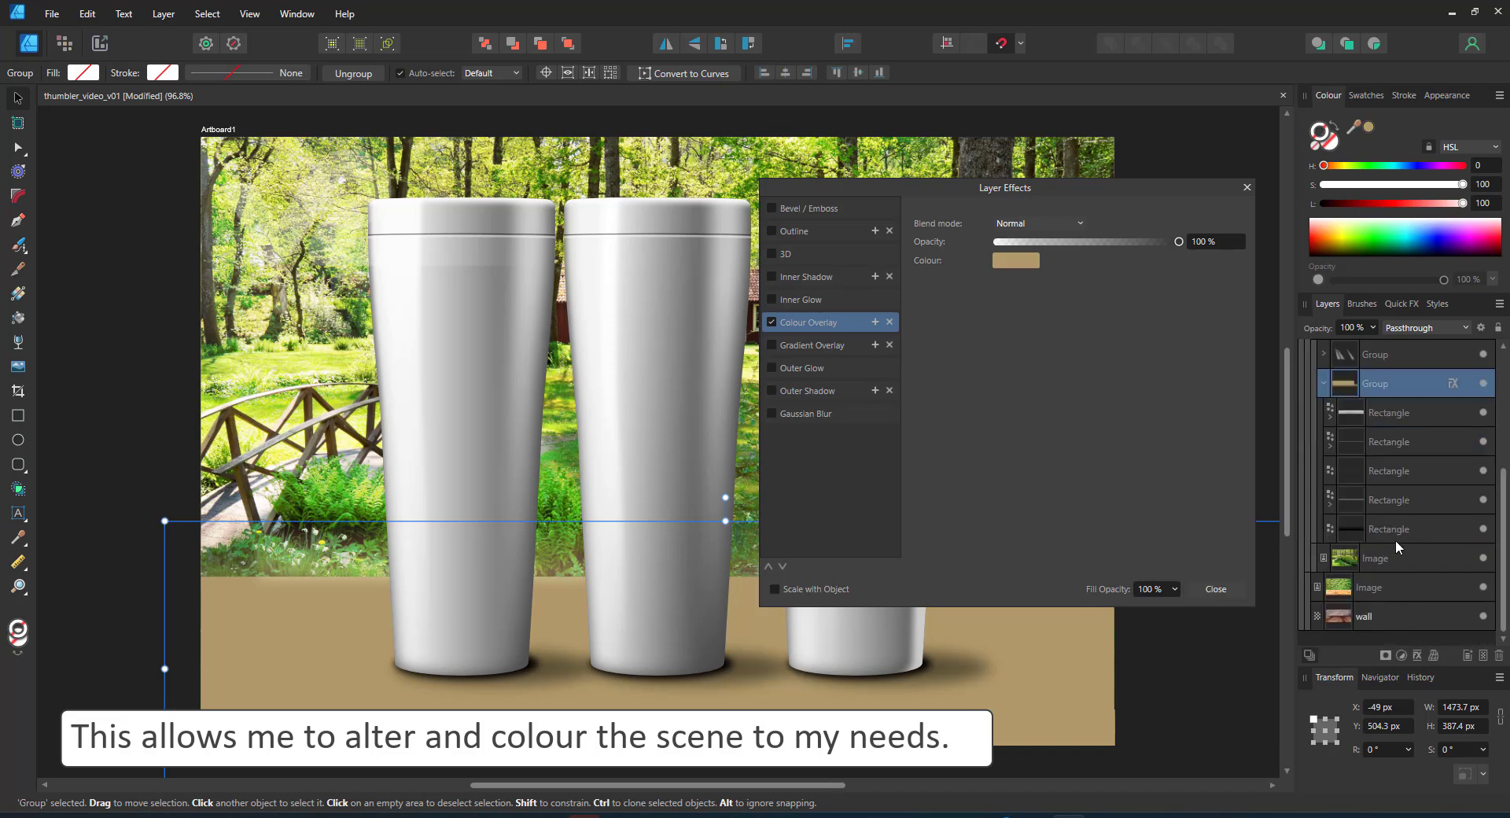
pyautogui.moveTo(1396, 539); pyautogui.dragTo(1349, 552)
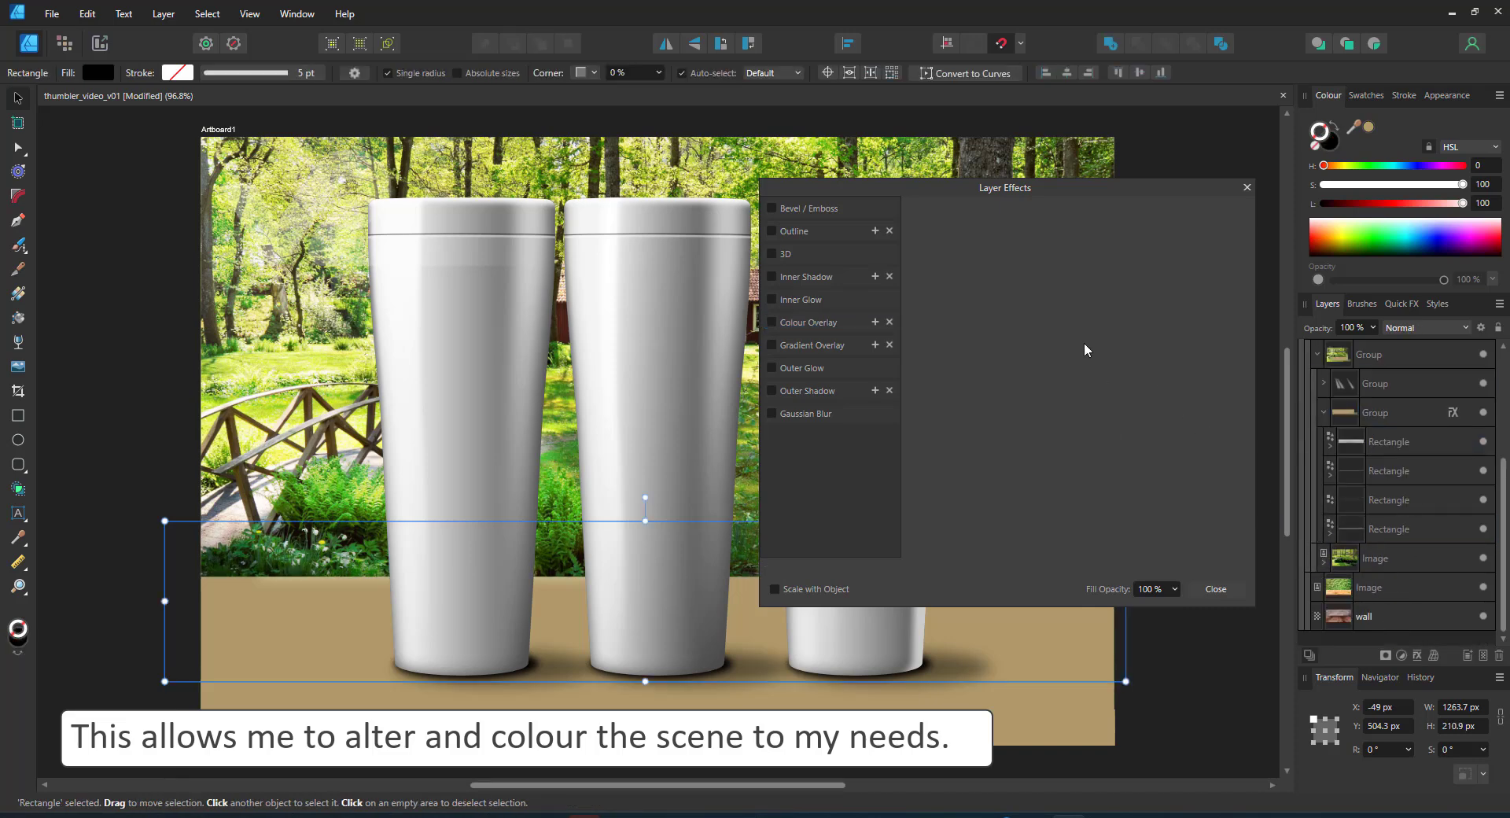
# Set the blend mode of the wood group's Colour Overlay to Colour
pyautogui.click(1358, 408)
pyautogui.click(1040, 223)
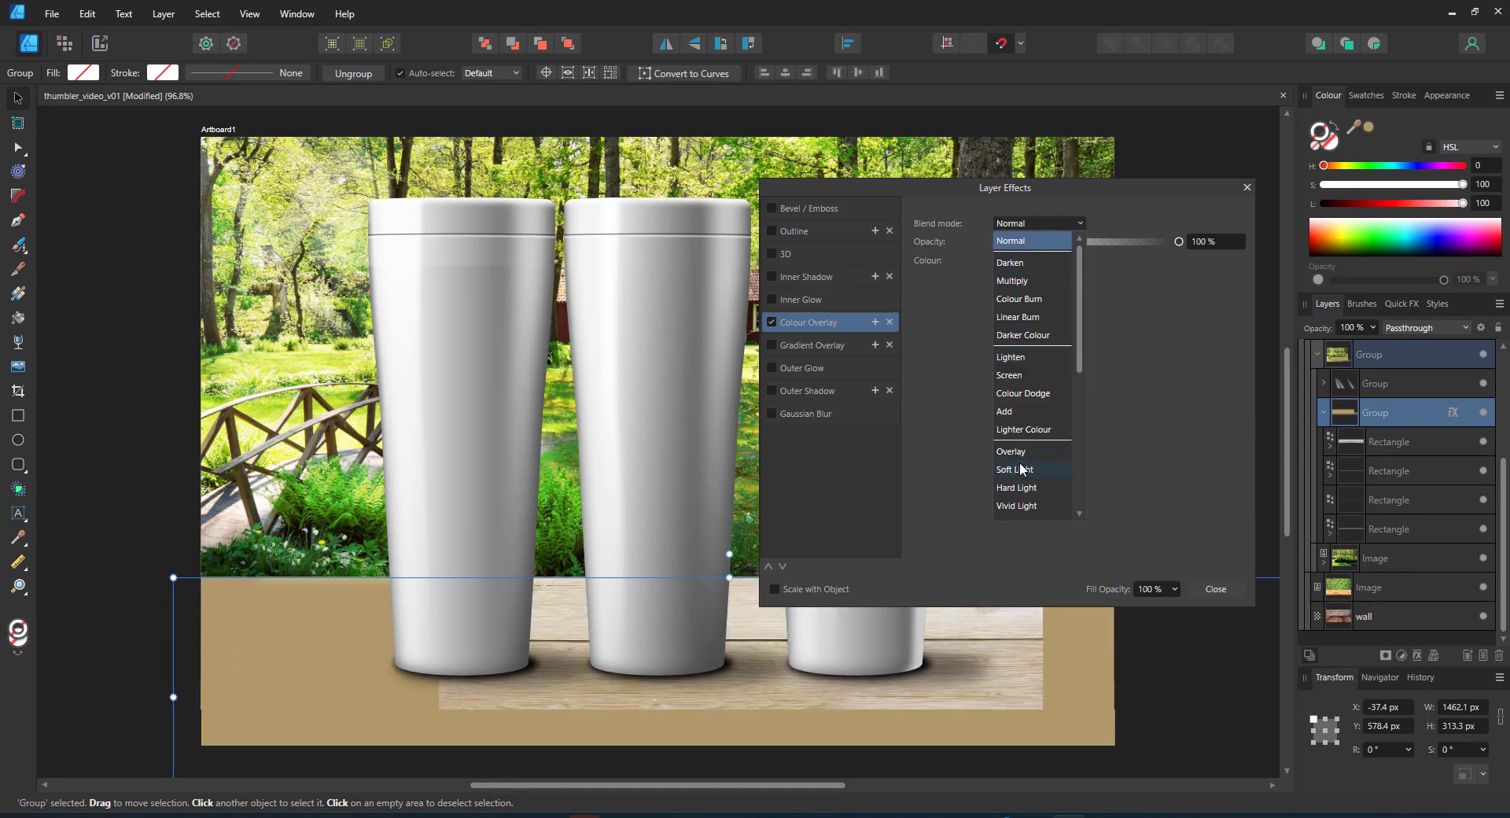
pyautogui.scroll(-3, 1024, 469)
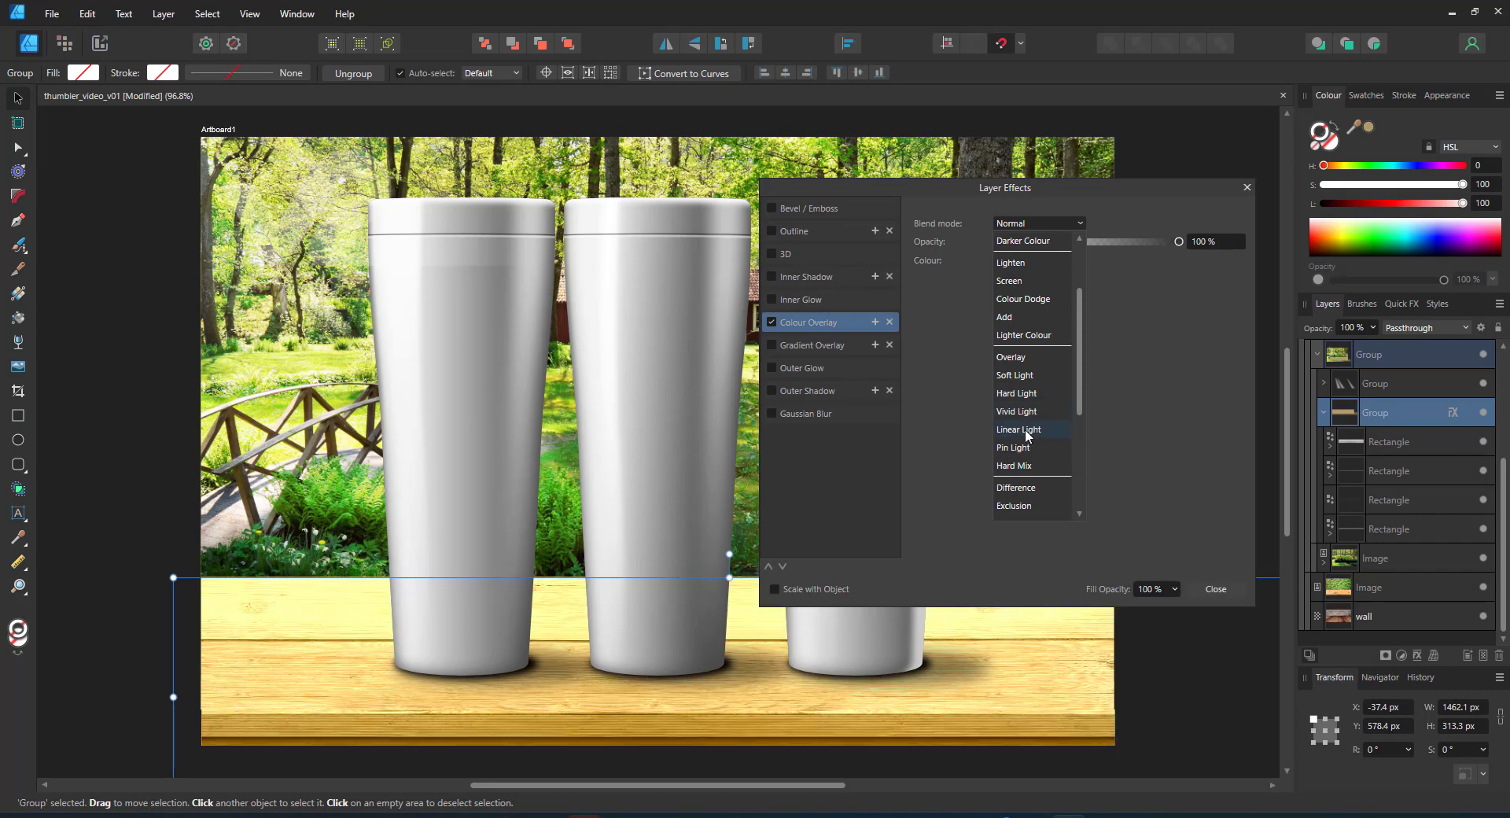
pyautogui.scroll(-3, 1024, 408)
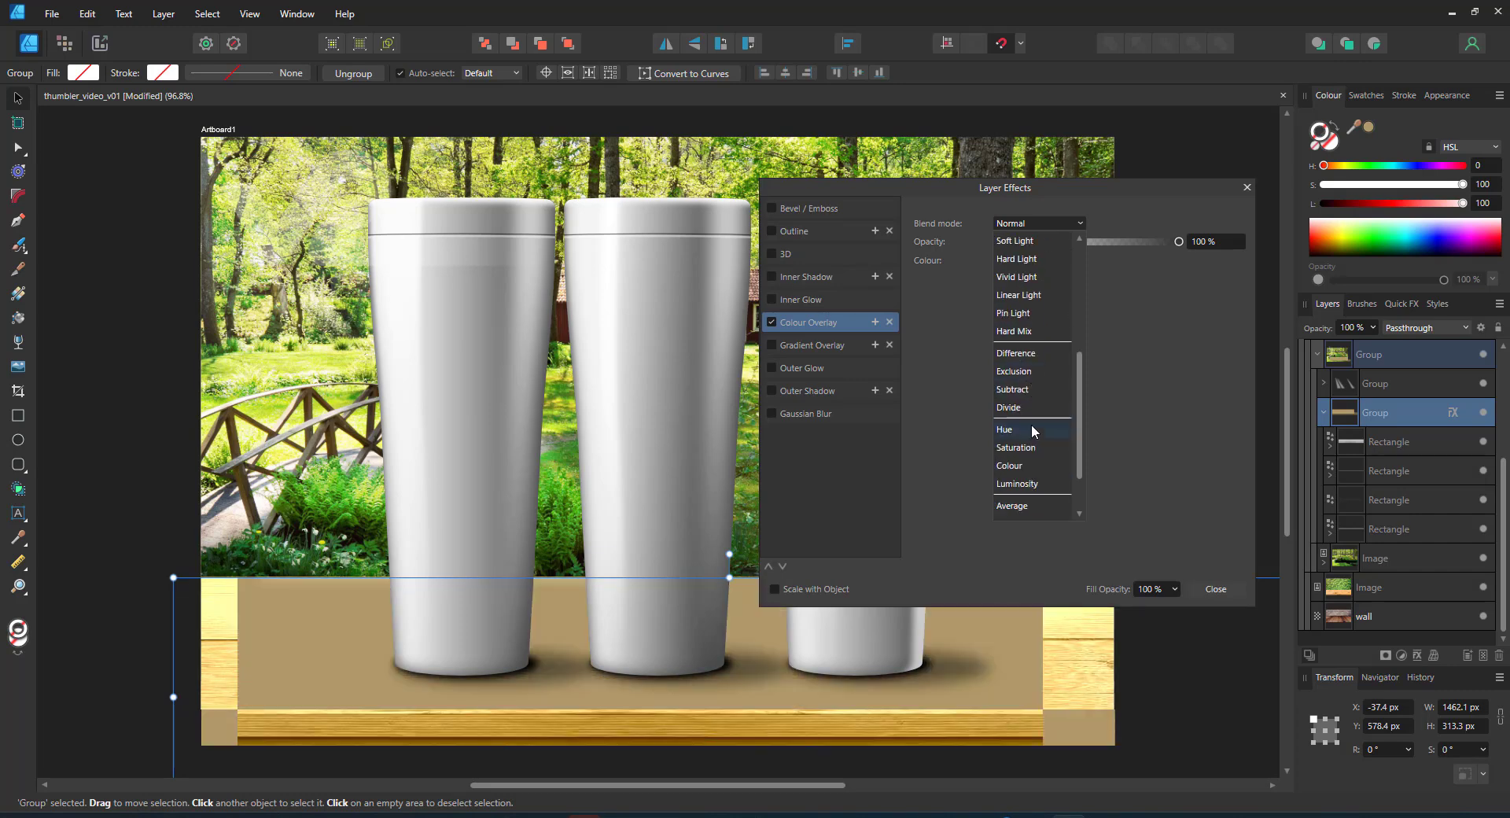
pyautogui.click(1028, 464)
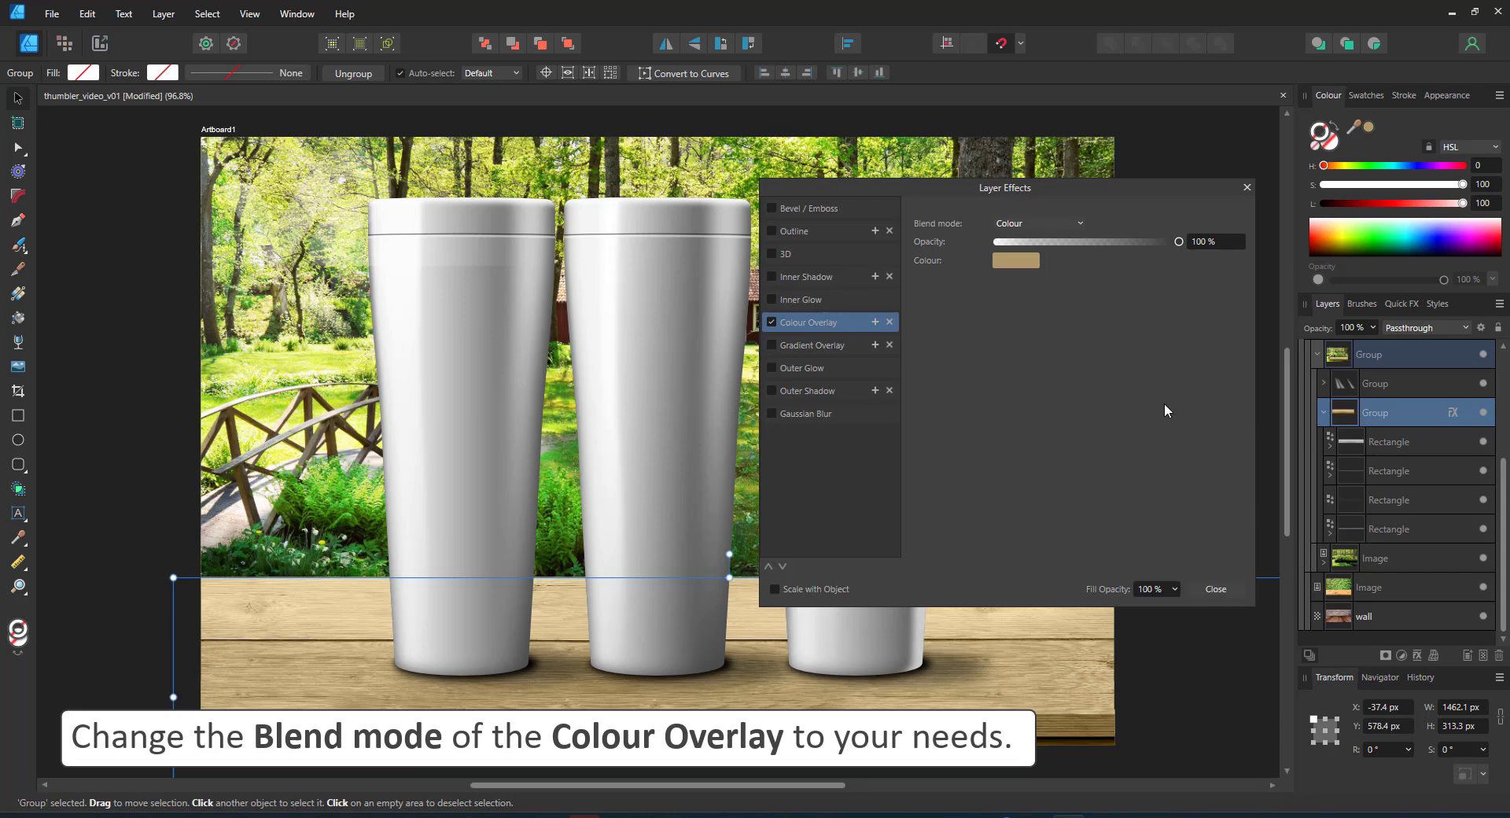
# Adjust the wood group's overlay colour to a brown of about HSL 35, 61, 25 and close the layer effects
pyautogui.click(1020, 266)
pyautogui.moveTo(953, 312); pyautogui.dragTo(959, 319)
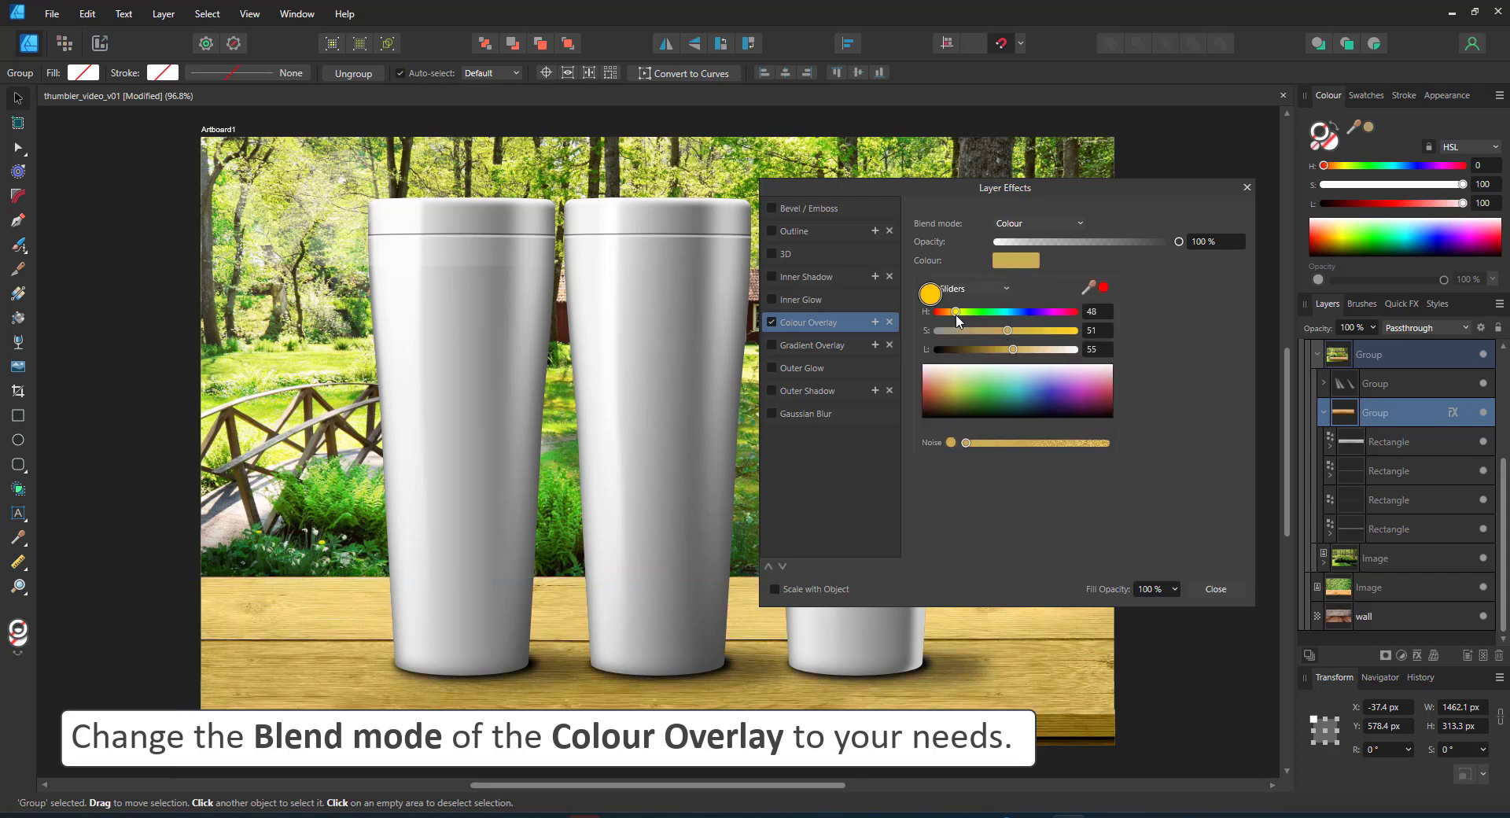
pyautogui.click(993, 331)
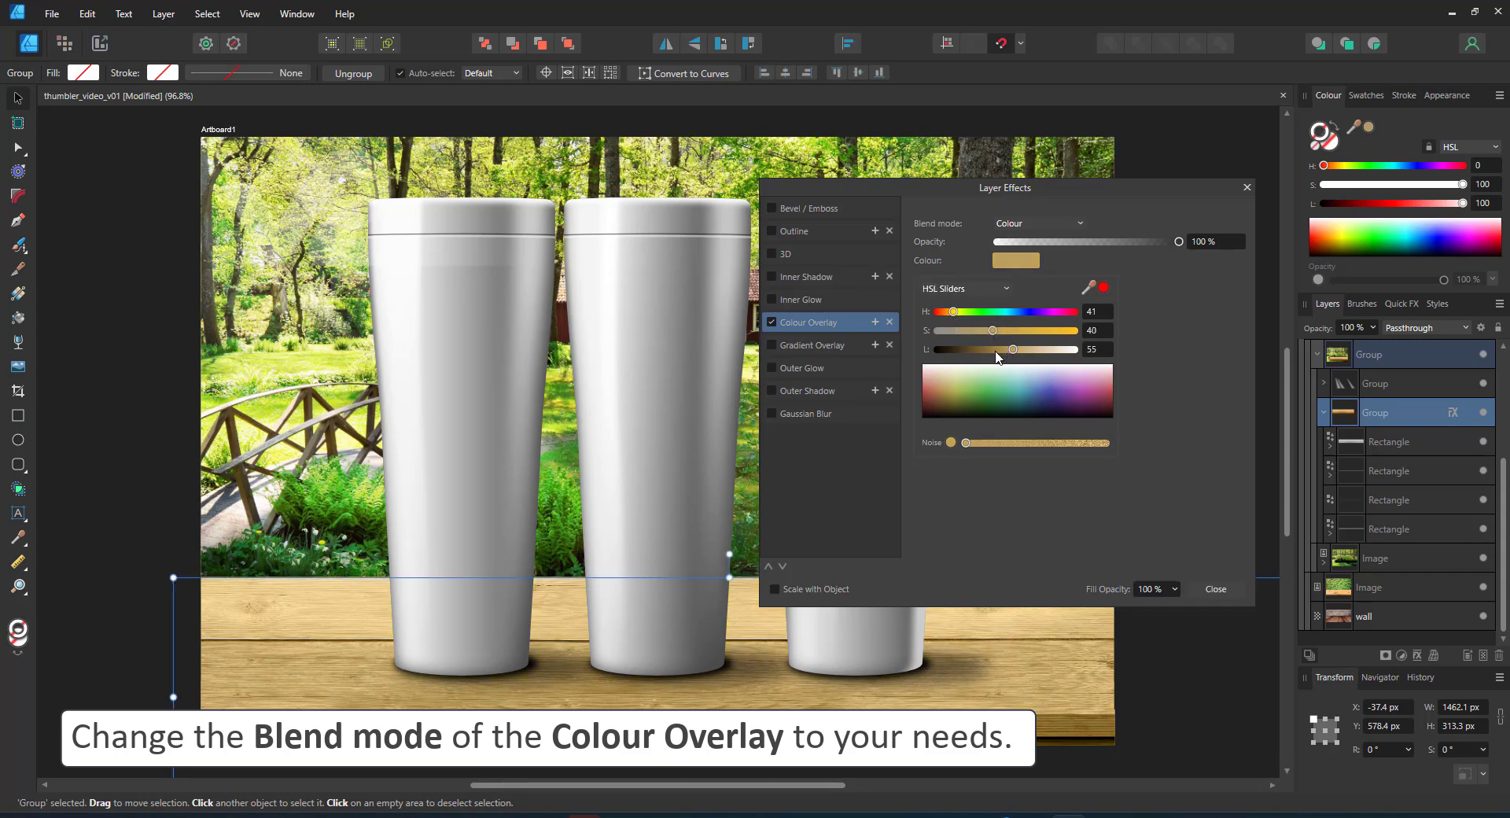
pyautogui.click(996, 350)
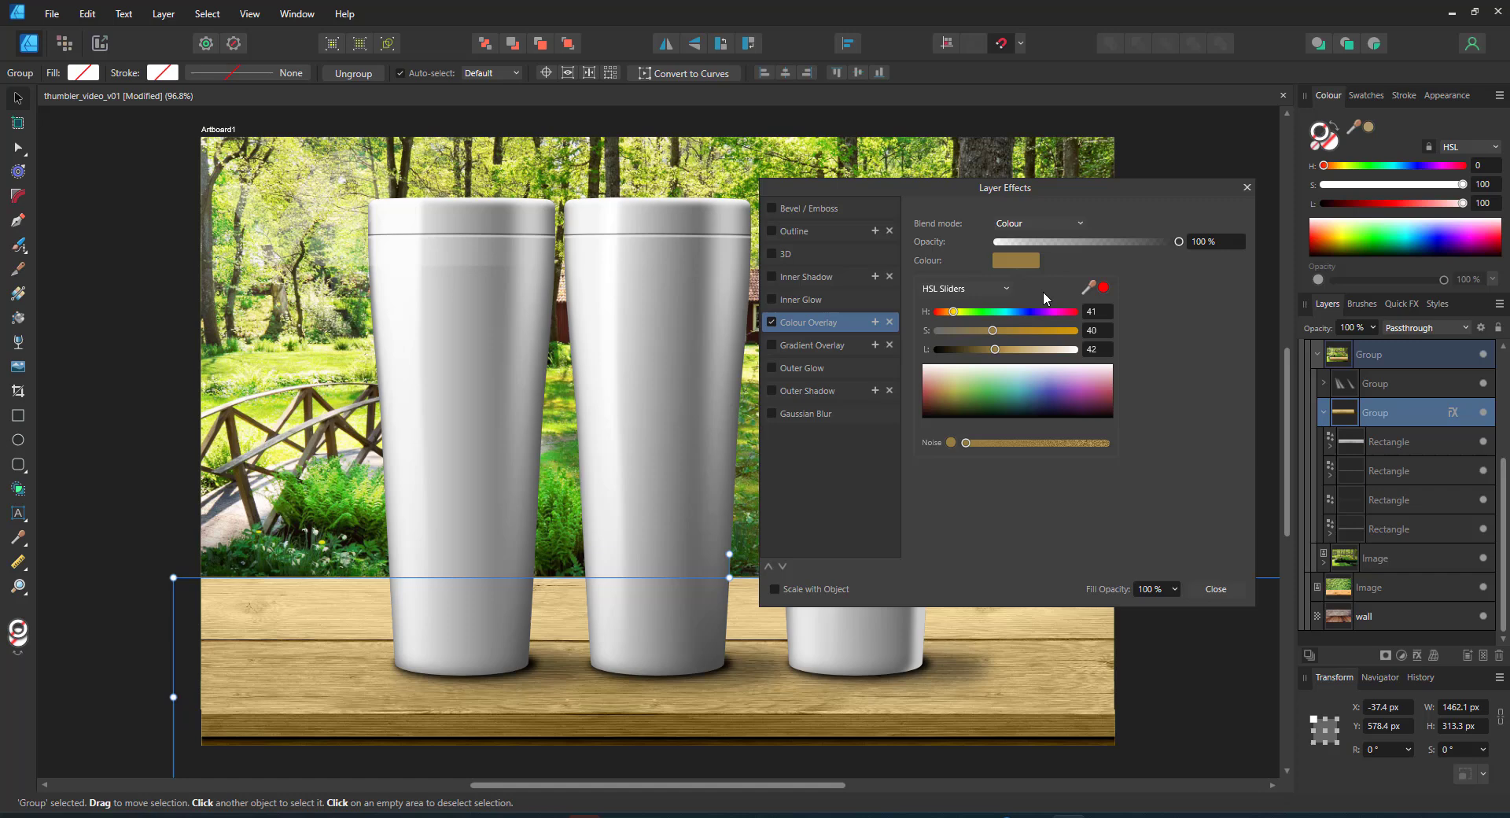
pyautogui.click(1022, 330)
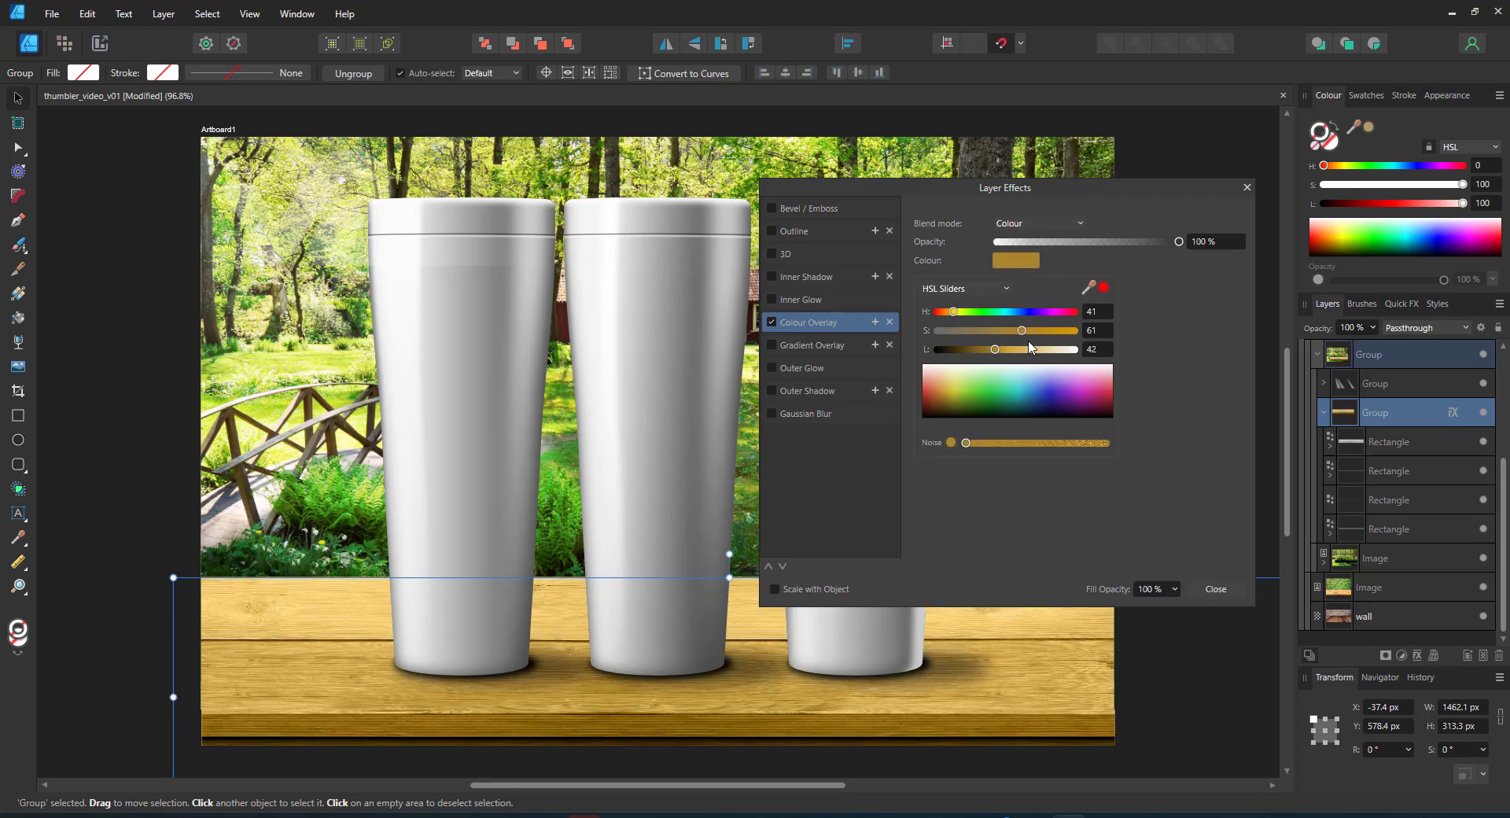
pyautogui.click(951, 311)
pyautogui.click(987, 349)
pyautogui.moveTo(987, 351); pyautogui.dragTo(974, 351)
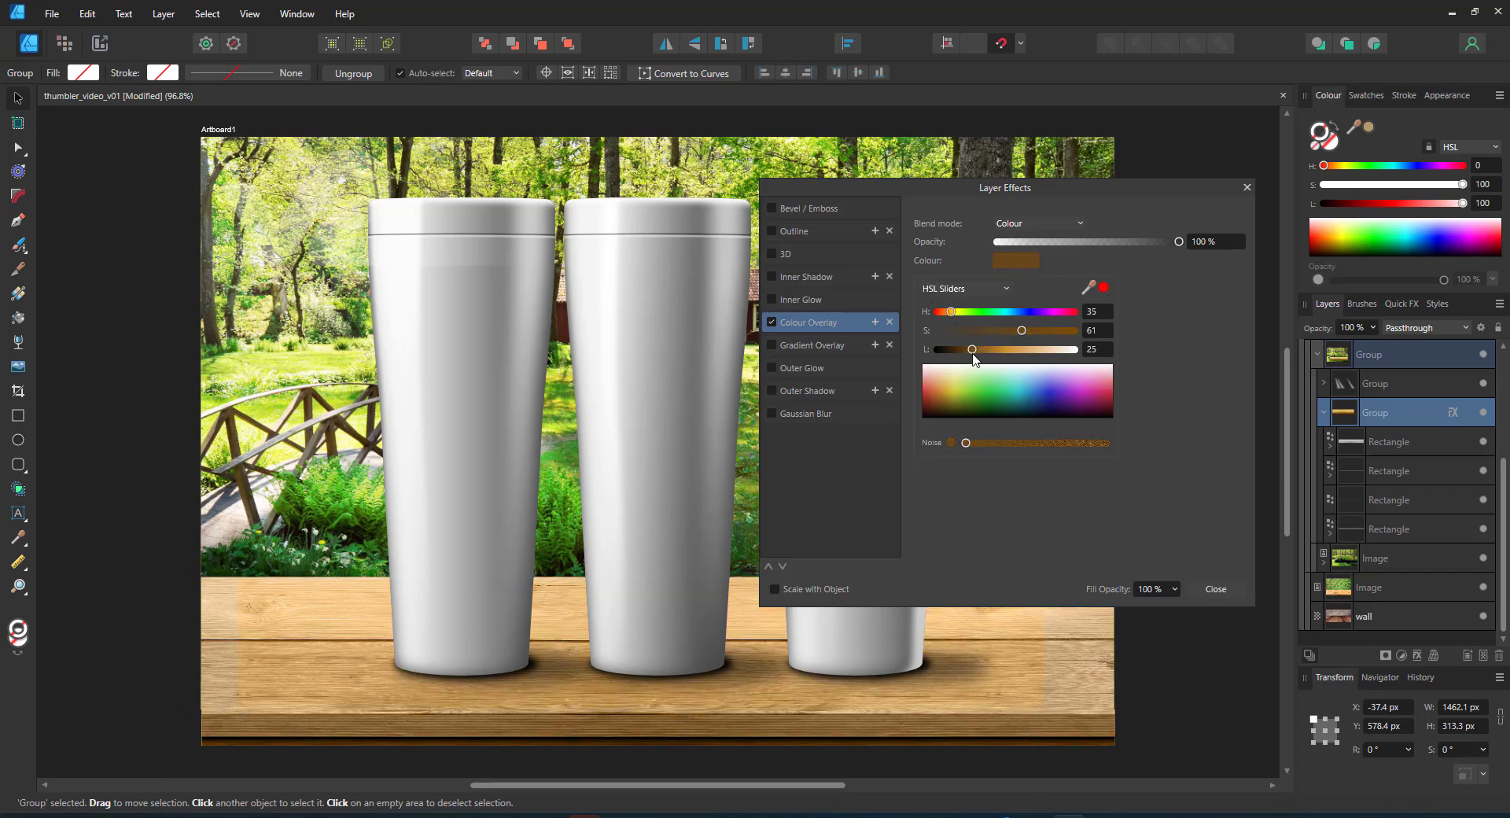
pyautogui.click(1248, 201)
pyautogui.click(1248, 188)
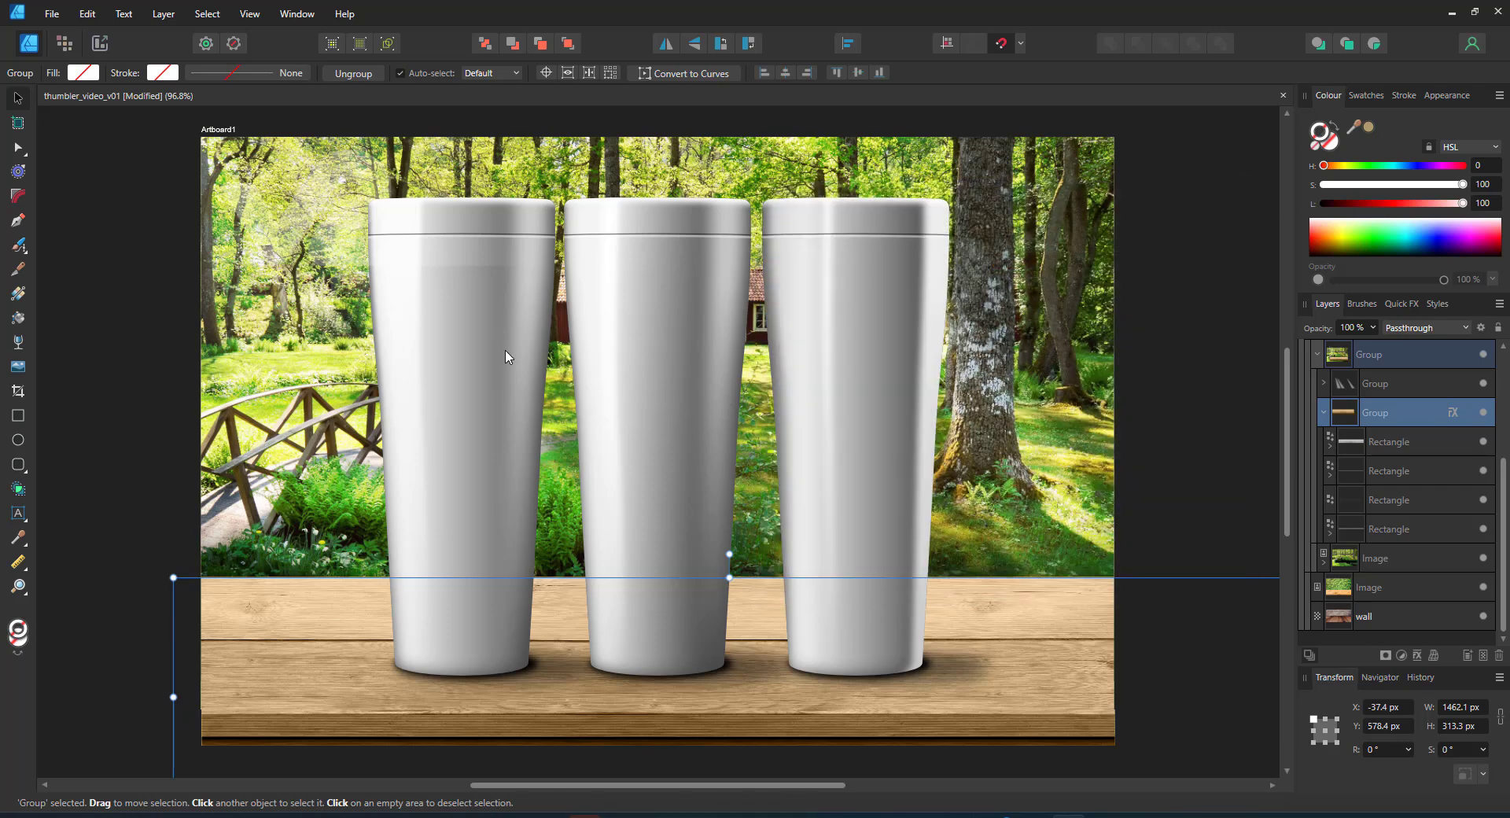
# Clear the selection and collapse the photos layer
pyautogui.click(116, 360)
pyautogui.moveTo(1503, 531); pyautogui.dragTo(1502, 418)
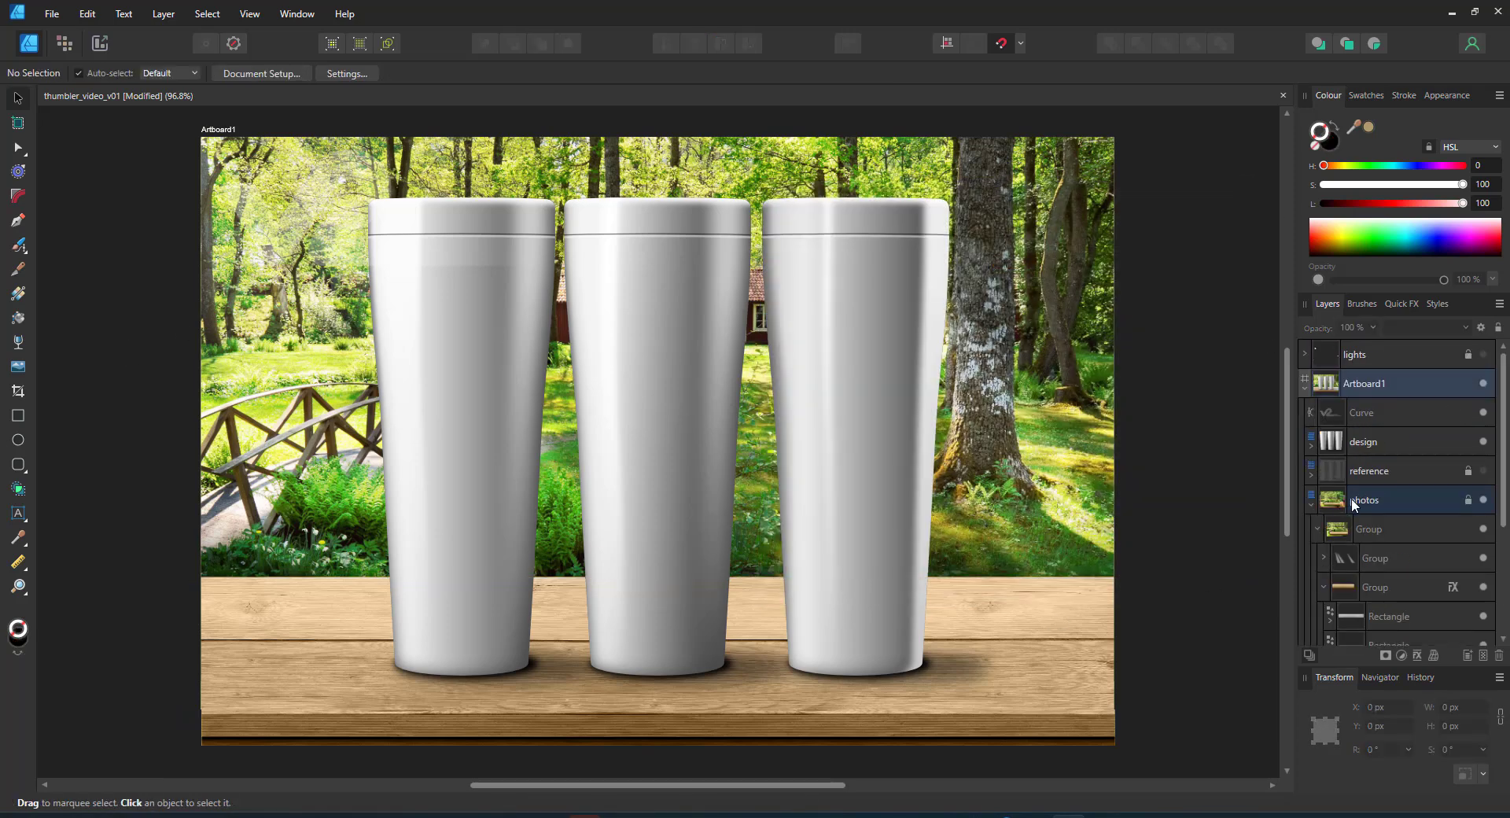
pyautogui.click(1311, 504)
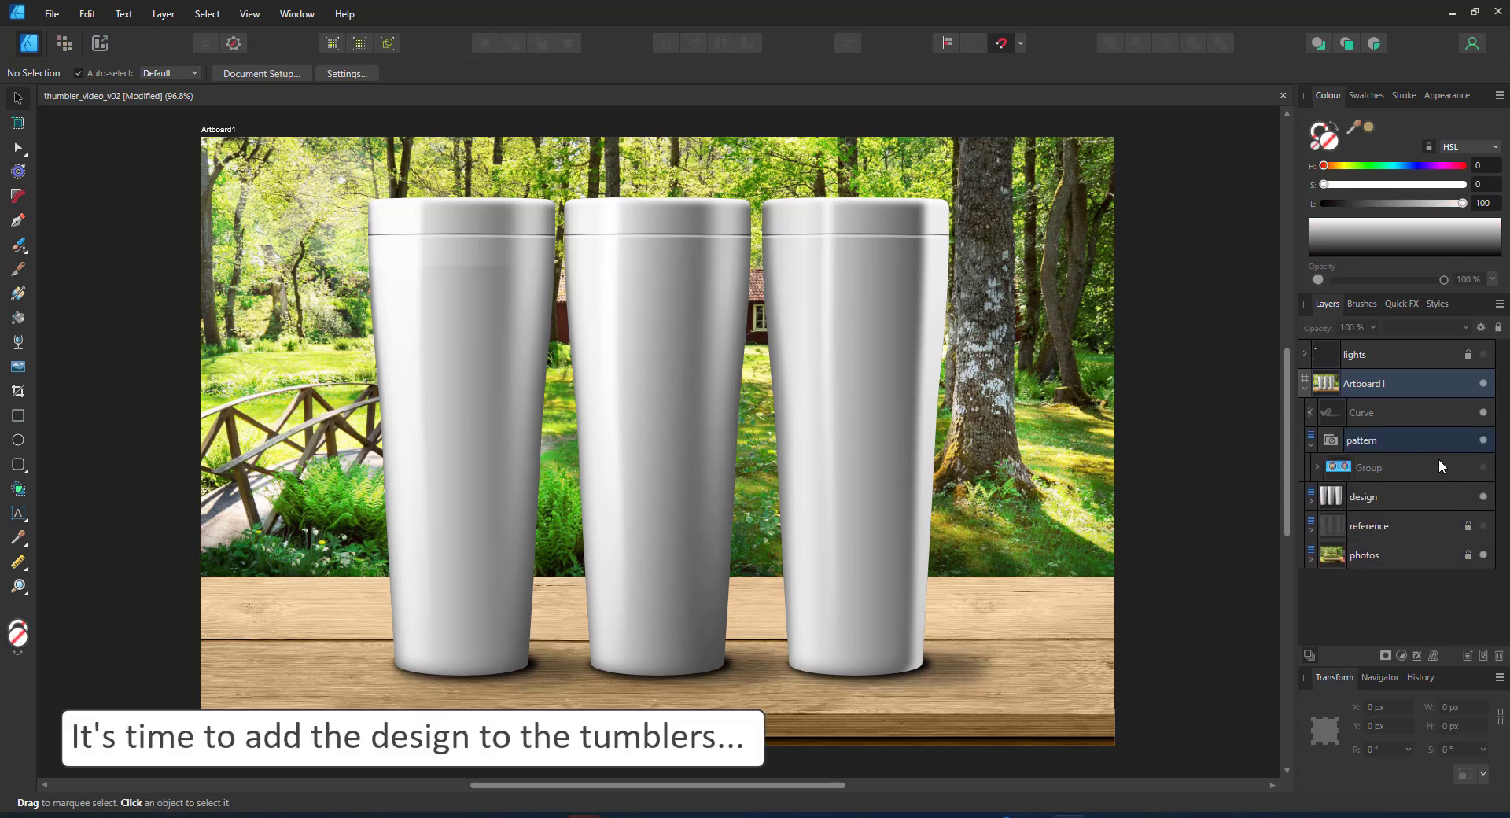
# Show the pattern layer and select the base shapes of all three tumblers in the design layer
pyautogui.click(1484, 441)
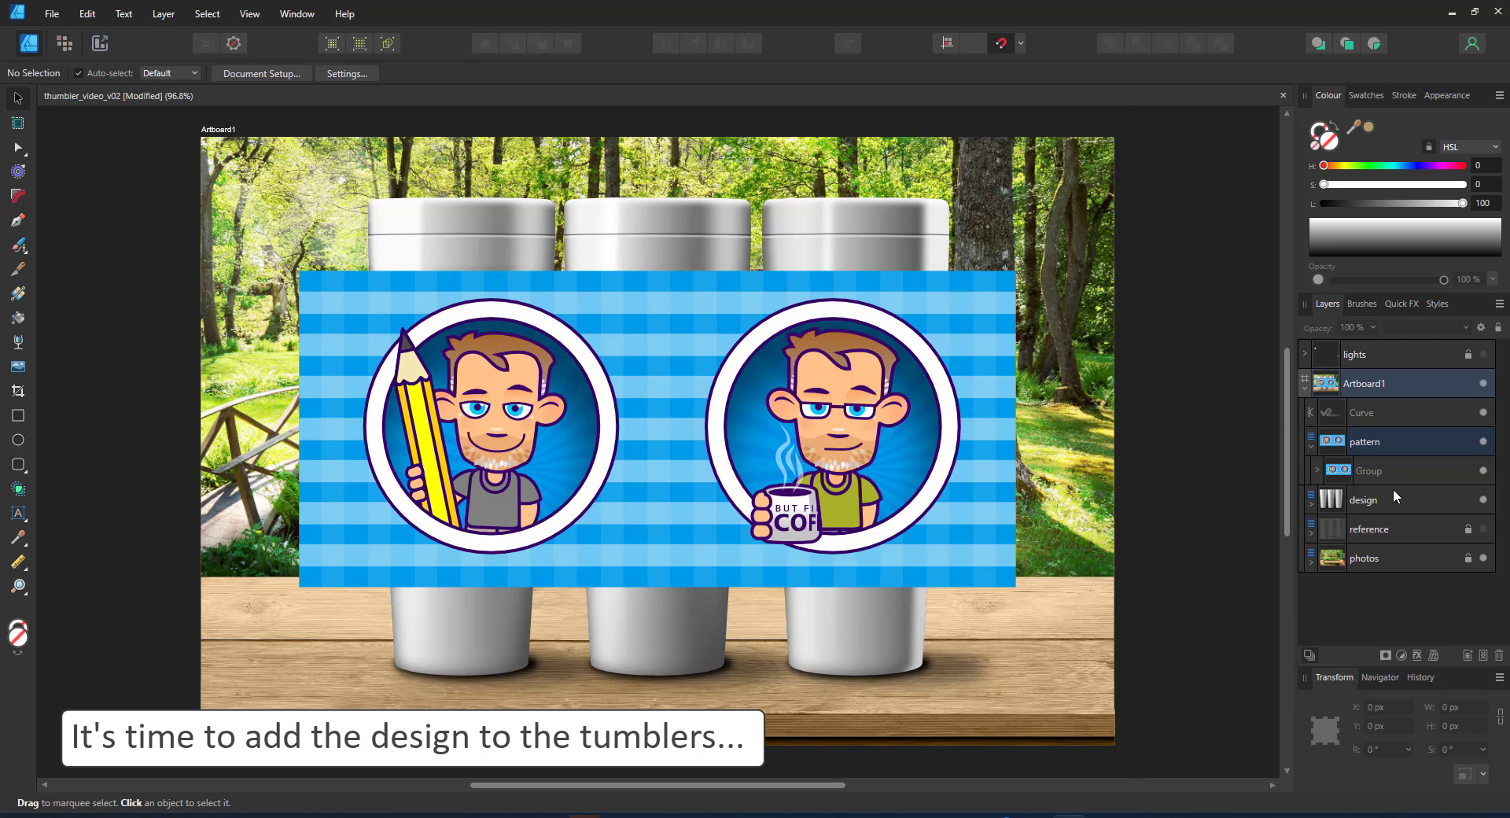
pyautogui.click(1369, 500)
pyautogui.click(1311, 505)
pyautogui.click(1369, 529)
pyautogui.keyDown('shift'); pyautogui.click(661, 251); pyautogui.keyUp('shift')
pyautogui.keyDown('shift'); pyautogui.click(850, 250); pyautogui.keyUp('shift')
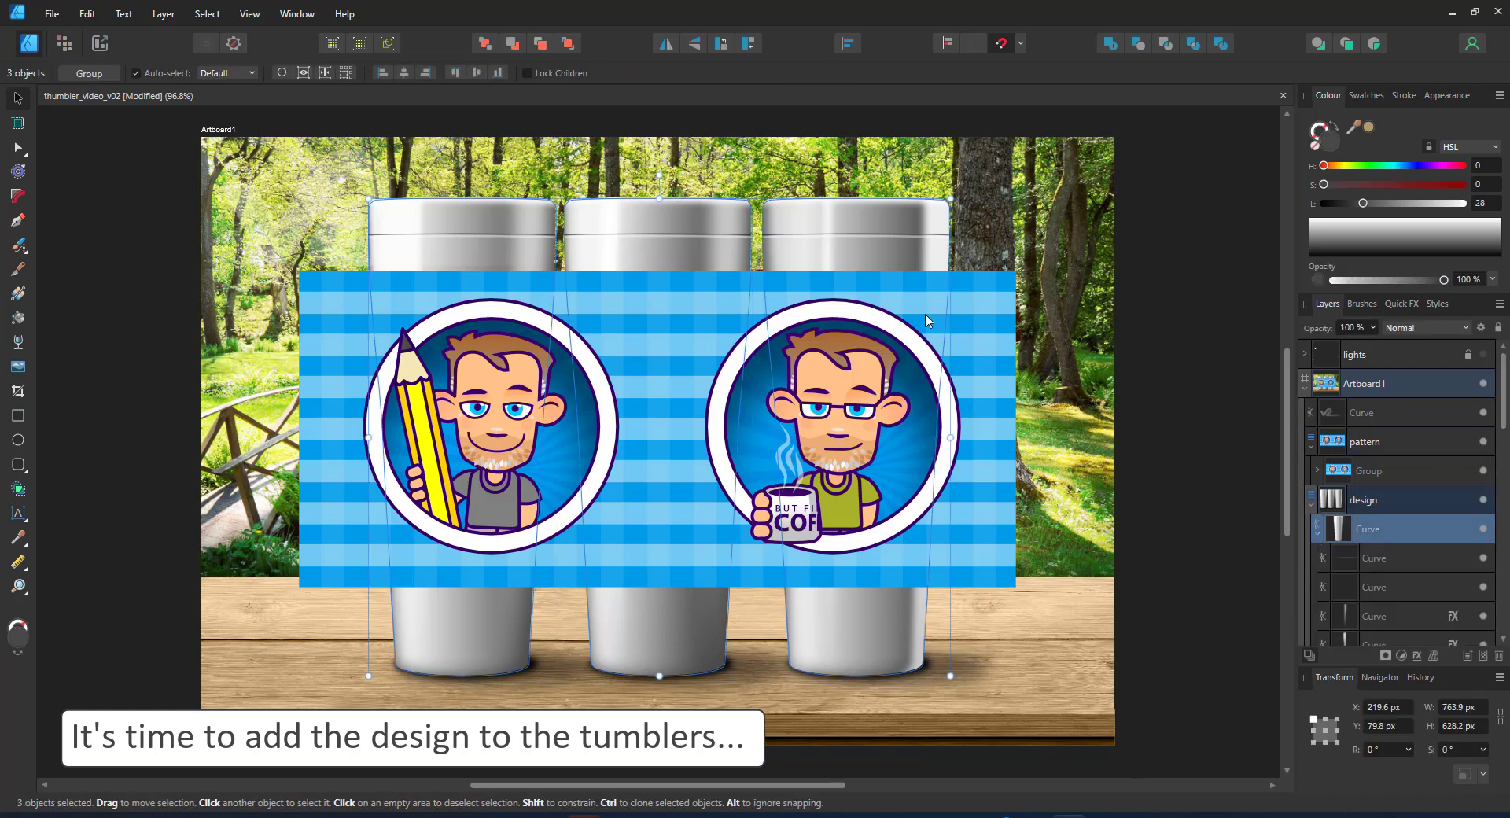
# Paste copies of the three tumbler base shapes above the pattern group and combine them with Boolean Add
pyautogui.click(1357, 442)
pyautogui.click(1355, 472)
pyautogui.hotkey('ctrl', 'v')
pyautogui.click(1111, 44)
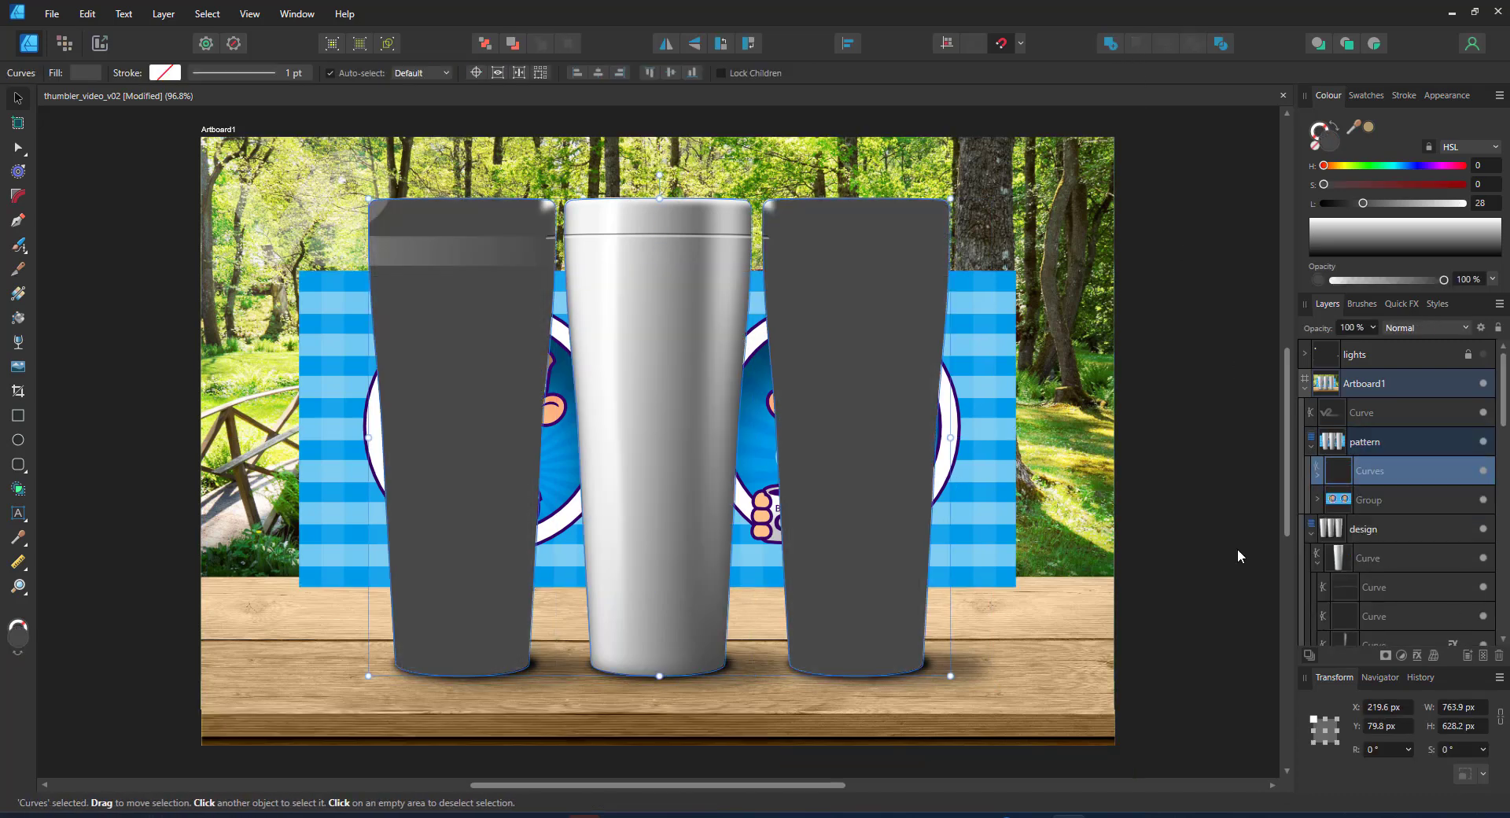
# Delete all the curves nested inside the combined tumbler shape
pyautogui.click(1318, 476)
pyautogui.click(1372, 506)
pyautogui.scroll(-4, 1393, 472)
pyautogui.keyDown('shift'); pyautogui.click(1396, 411); pyautogui.keyUp('shift')
pyautogui.press('Delete')
pyautogui.scroll(3, 1394, 418)
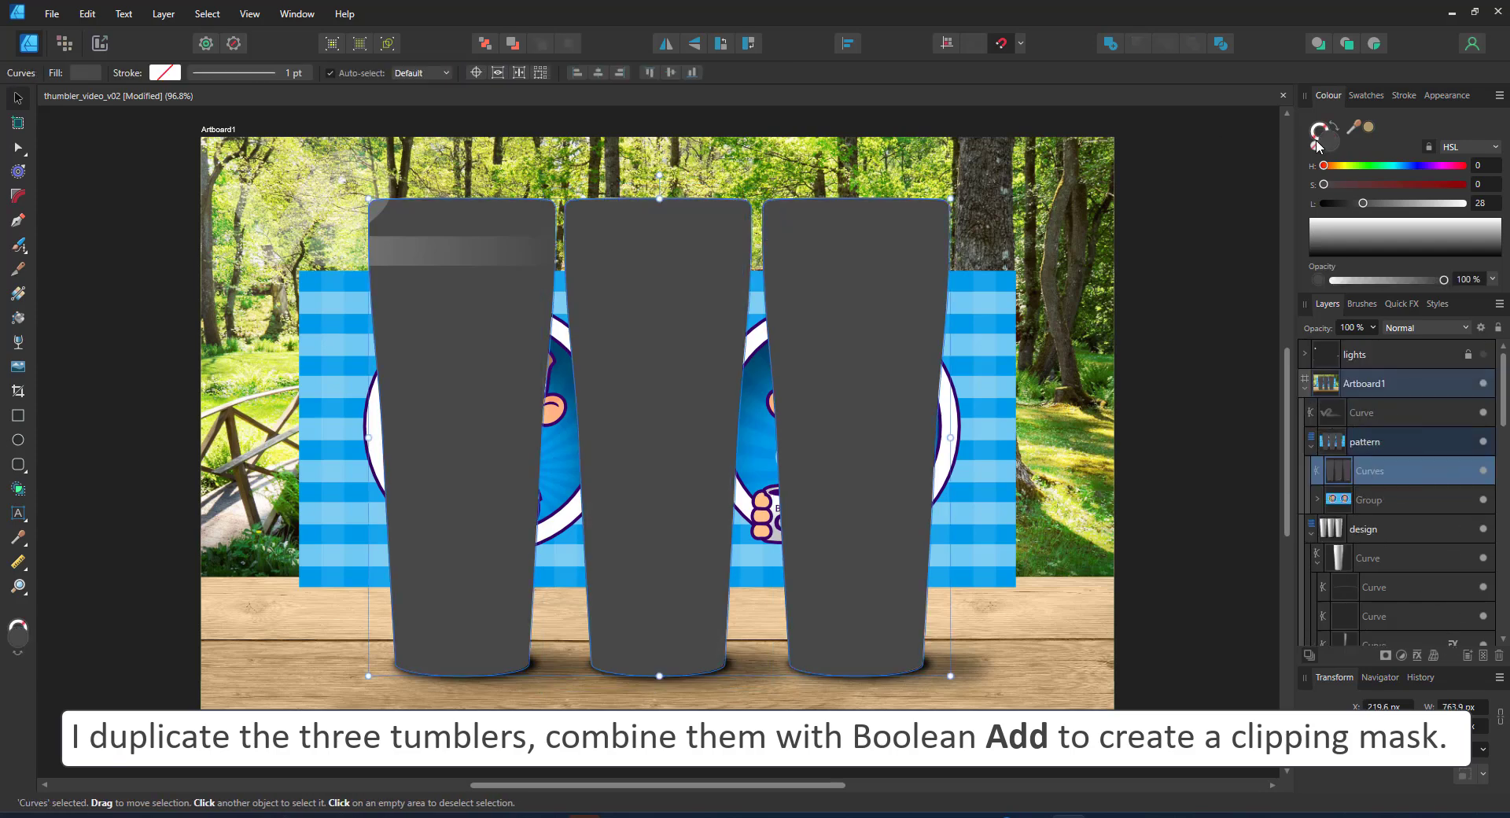
# Remove the fill of the combined tumbler shape and clip the pattern group inside it
pyautogui.click(1317, 145)
pyautogui.moveTo(1376, 491); pyautogui.dragTo(1373, 468)
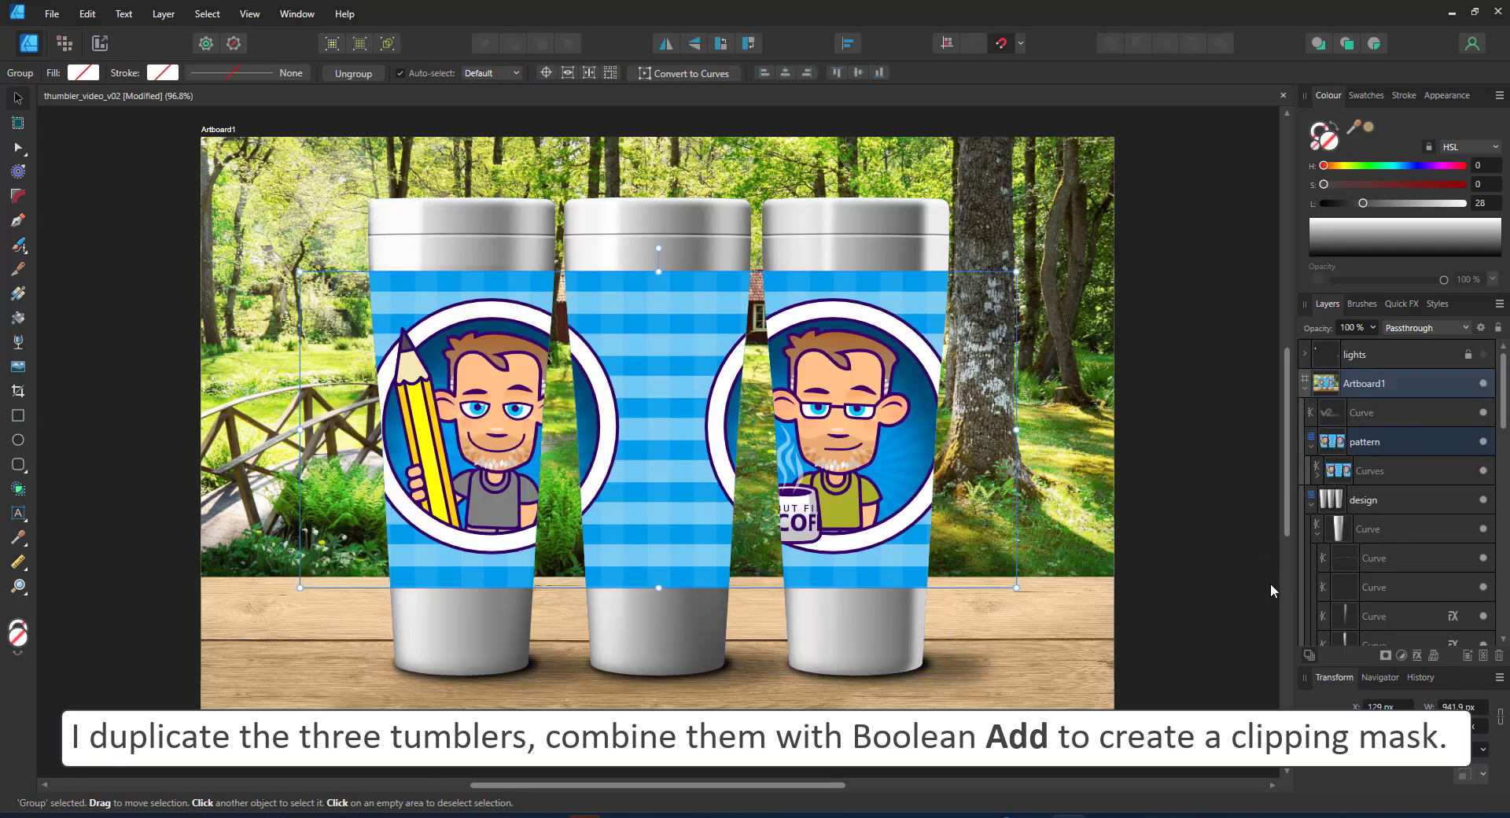
pyautogui.click(1271, 686)
# Set the blend mode of the combined clipping shape to Multiply
pyautogui.click(1389, 467)
pyautogui.click(1426, 328)
pyautogui.click(1406, 385)
# Copy the left tumbler's two vertical highlight curves into the clipping shape, above the pattern group
pyautogui.scroll(-1, 1388, 555)
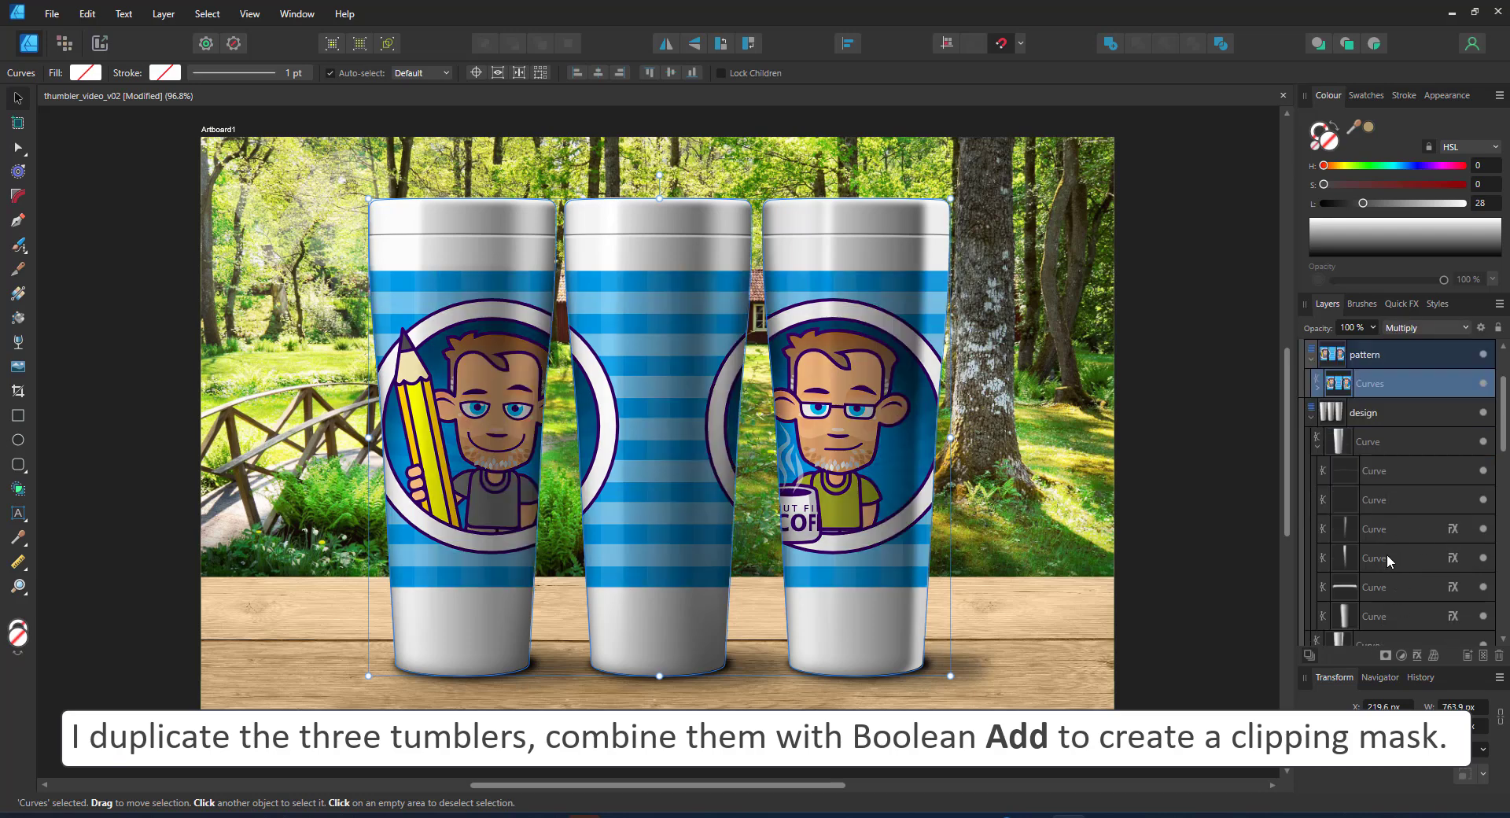
pyautogui.click(1386, 533)
pyautogui.keyDown('shift'); pyautogui.click(1384, 553); pyautogui.keyUp('shift')
pyautogui.scroll(1, 1408, 530)
pyautogui.click(1378, 473)
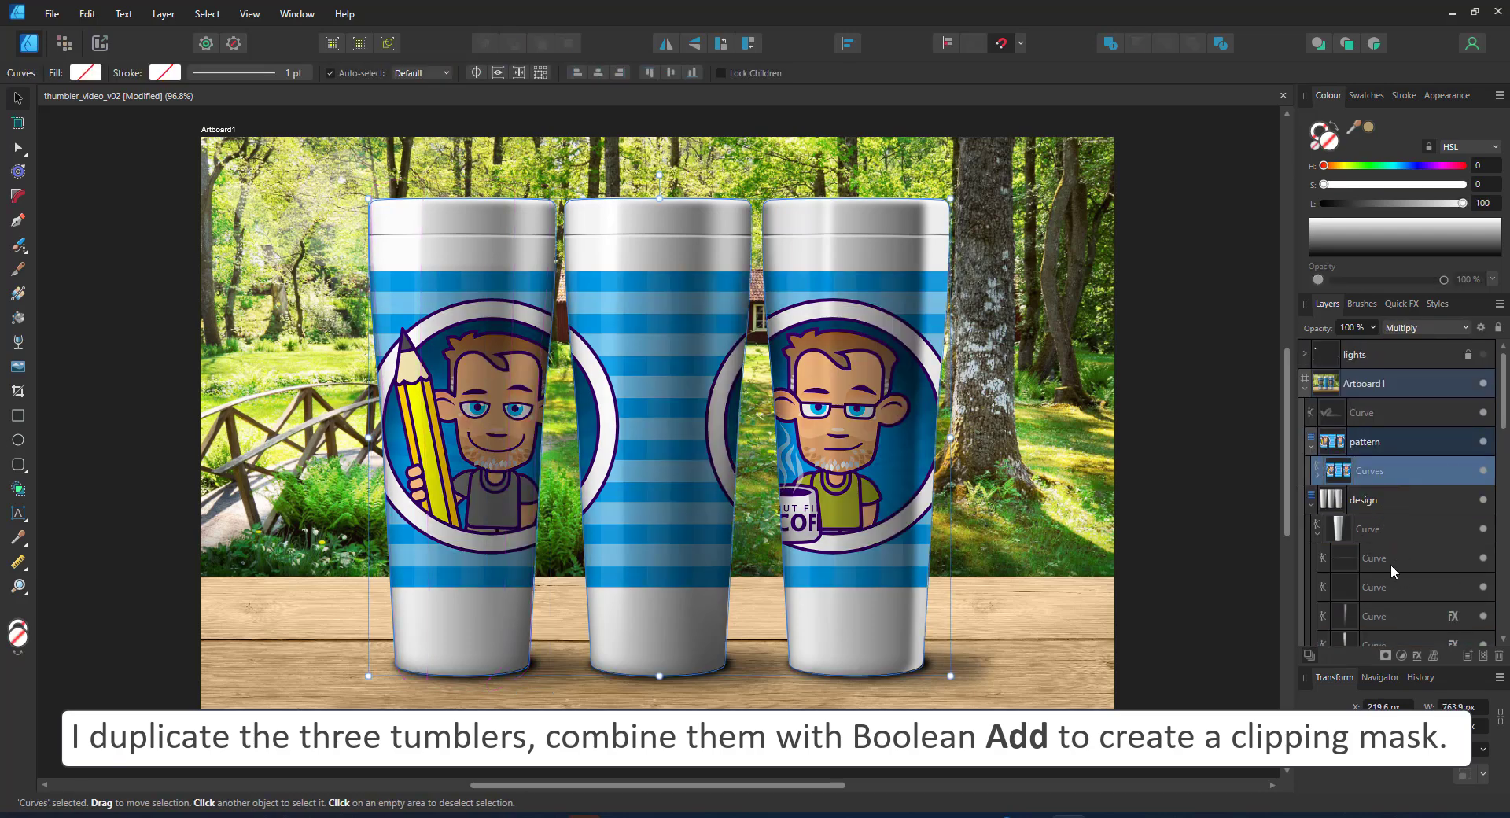
pyautogui.hotkey('ctrl', 'v')
pyautogui.moveTo(1385, 502); pyautogui.dragTo(1379, 529)
# Set the blend mode of the two pasted highlights to Overlay and clear the selection
pyautogui.click(1397, 328)
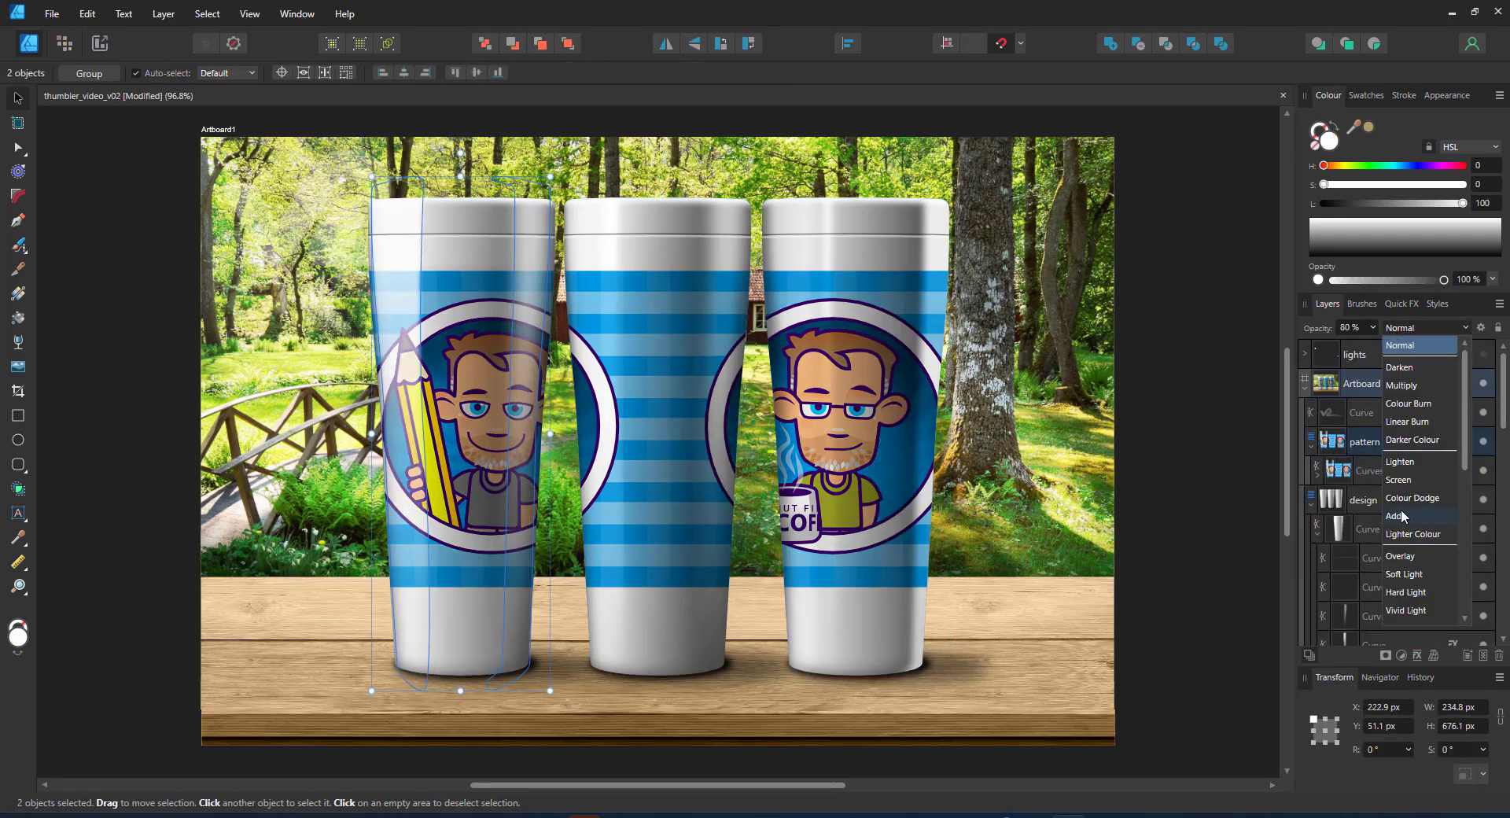
pyautogui.scroll(-5, 1408, 472)
pyautogui.scroll(3, 1417, 404)
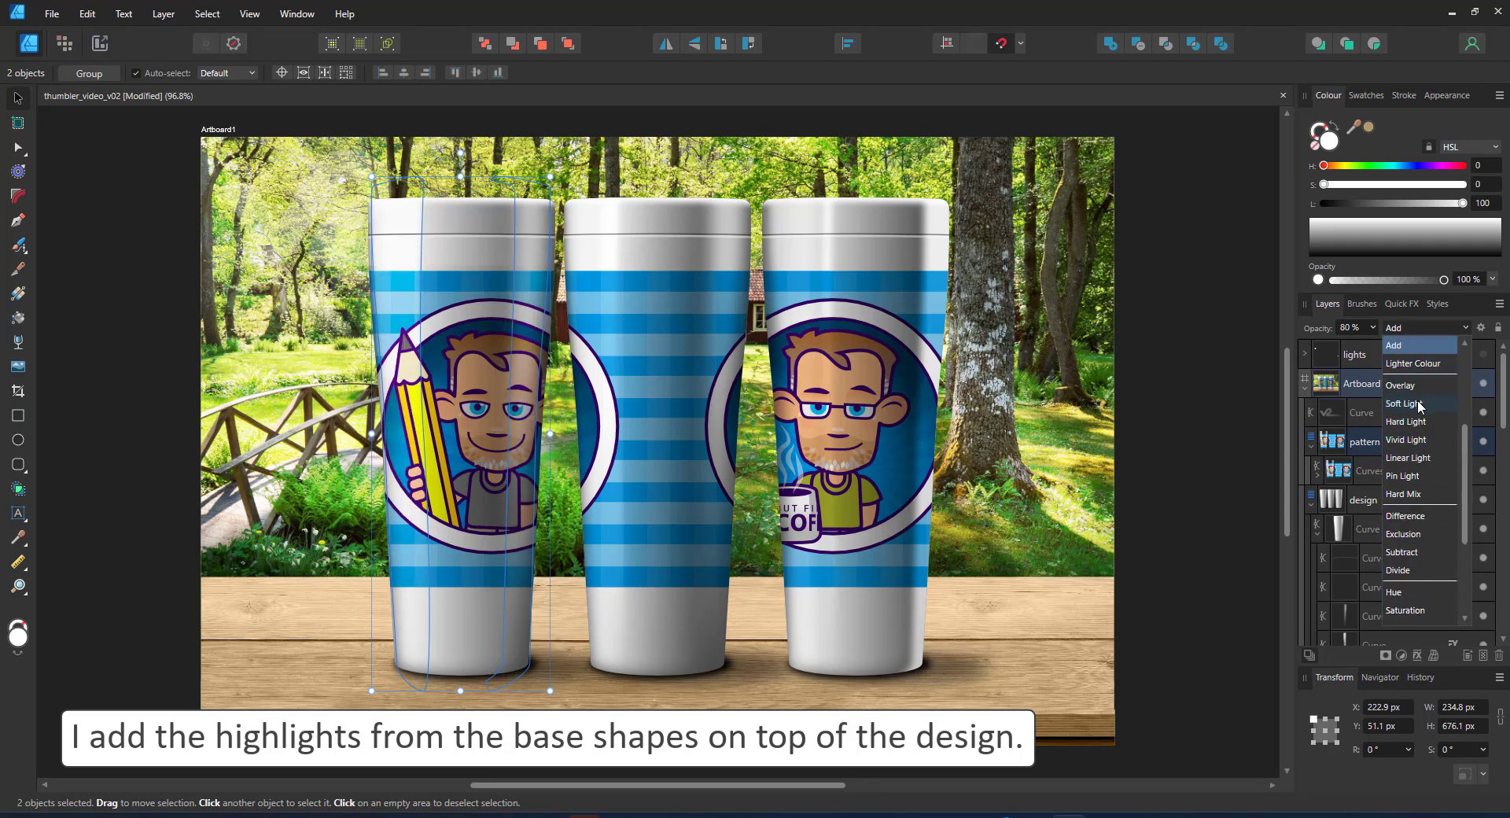
pyautogui.click(1413, 385)
pyautogui.click(1252, 528)
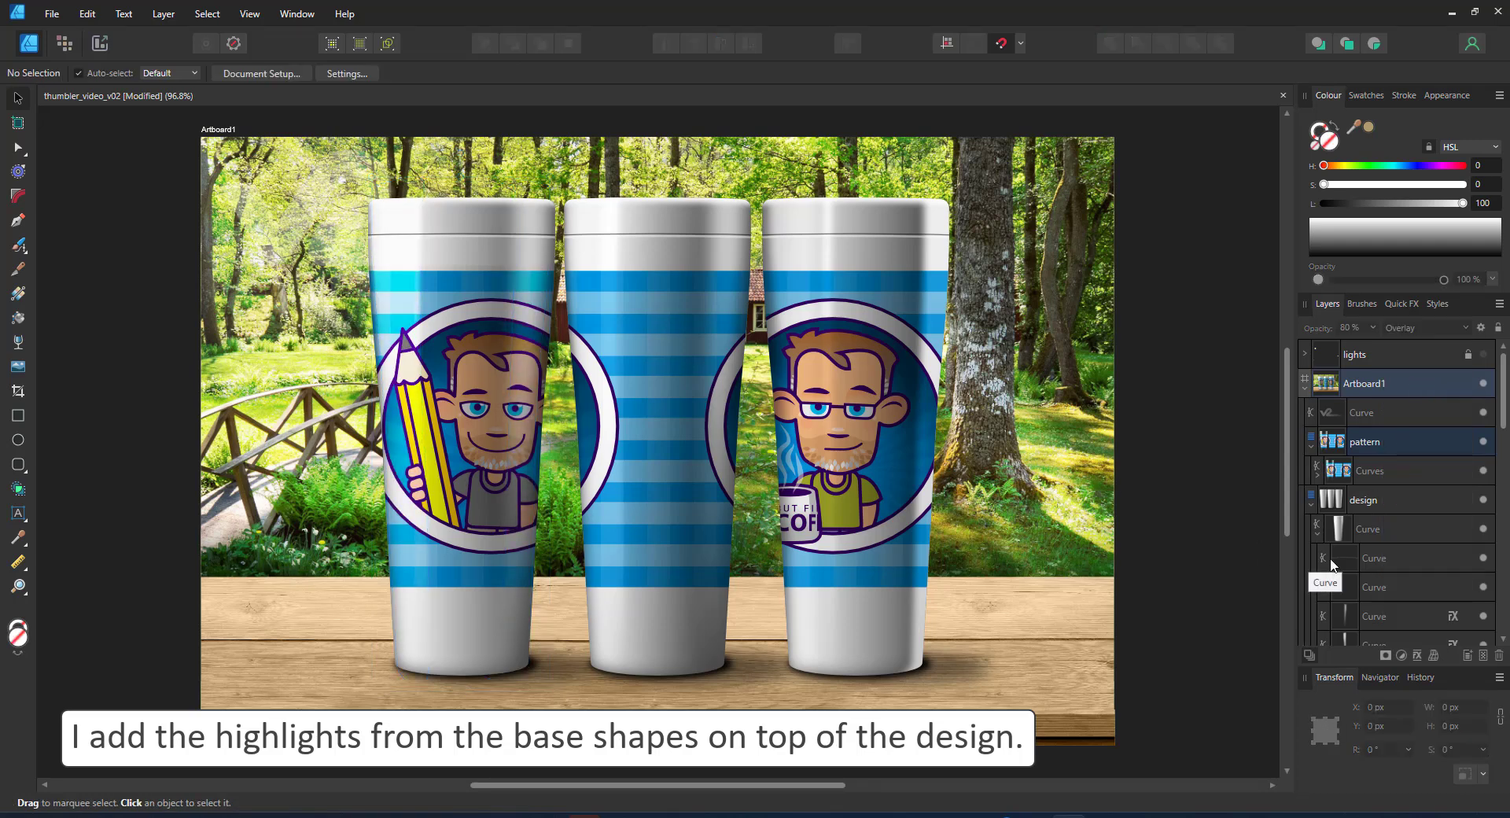
# Copy the middle tumbler's three highlight curves into the clipping shape above the existing highlights and set them to Overlay
pyautogui.click(606, 258)
pyautogui.click(1368, 535)
pyautogui.click(1373, 505)
pyautogui.keyDown('shift'); pyautogui.click(1382, 556); pyautogui.keyUp('shift')
pyautogui.scroll(3, 1436, 425)
pyautogui.click(1377, 466)
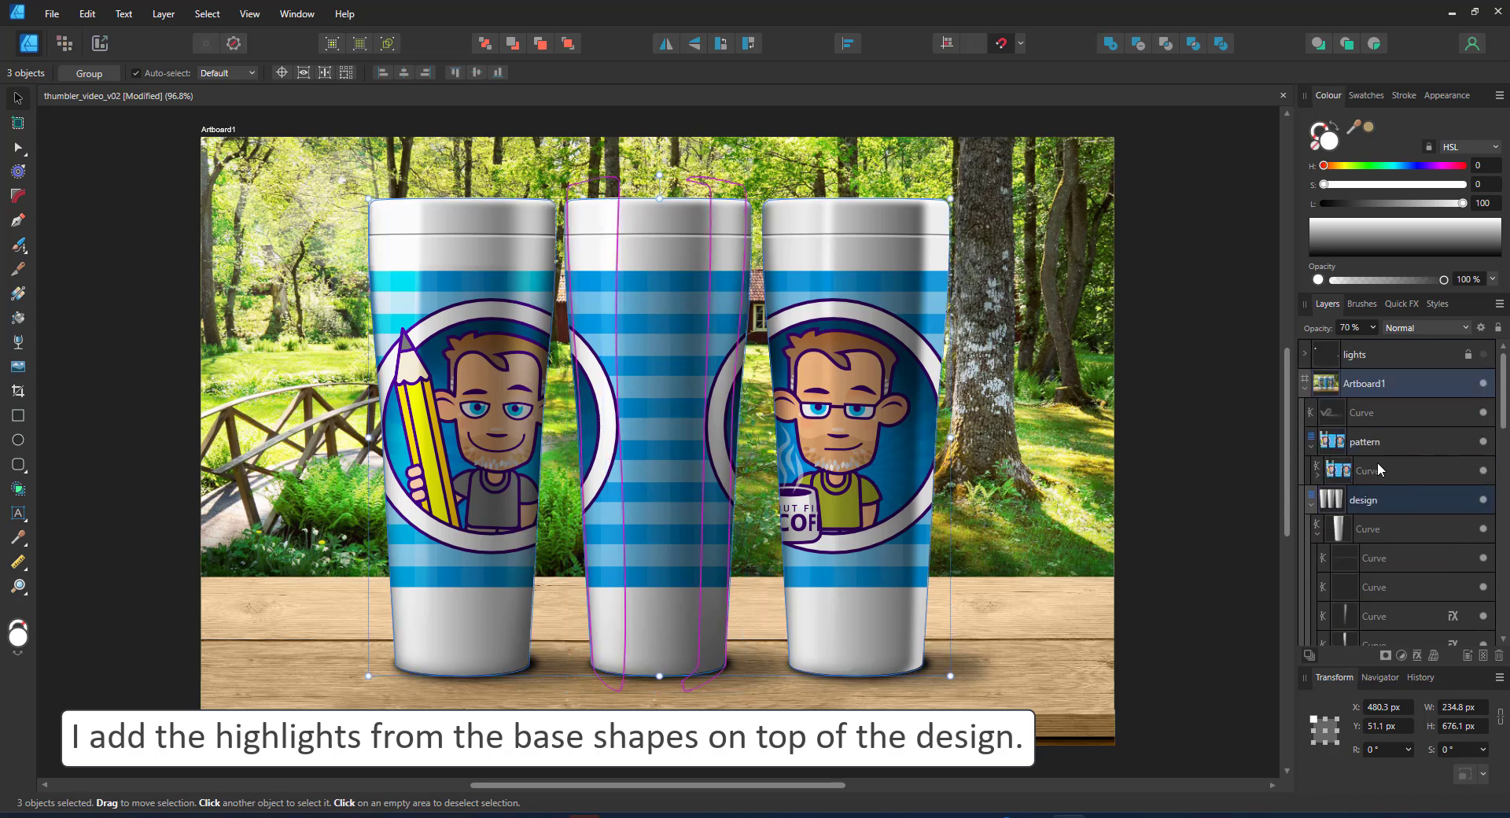
pyautogui.hotkey('ctrl', 'alt', 'v')
pyautogui.click(1394, 504)
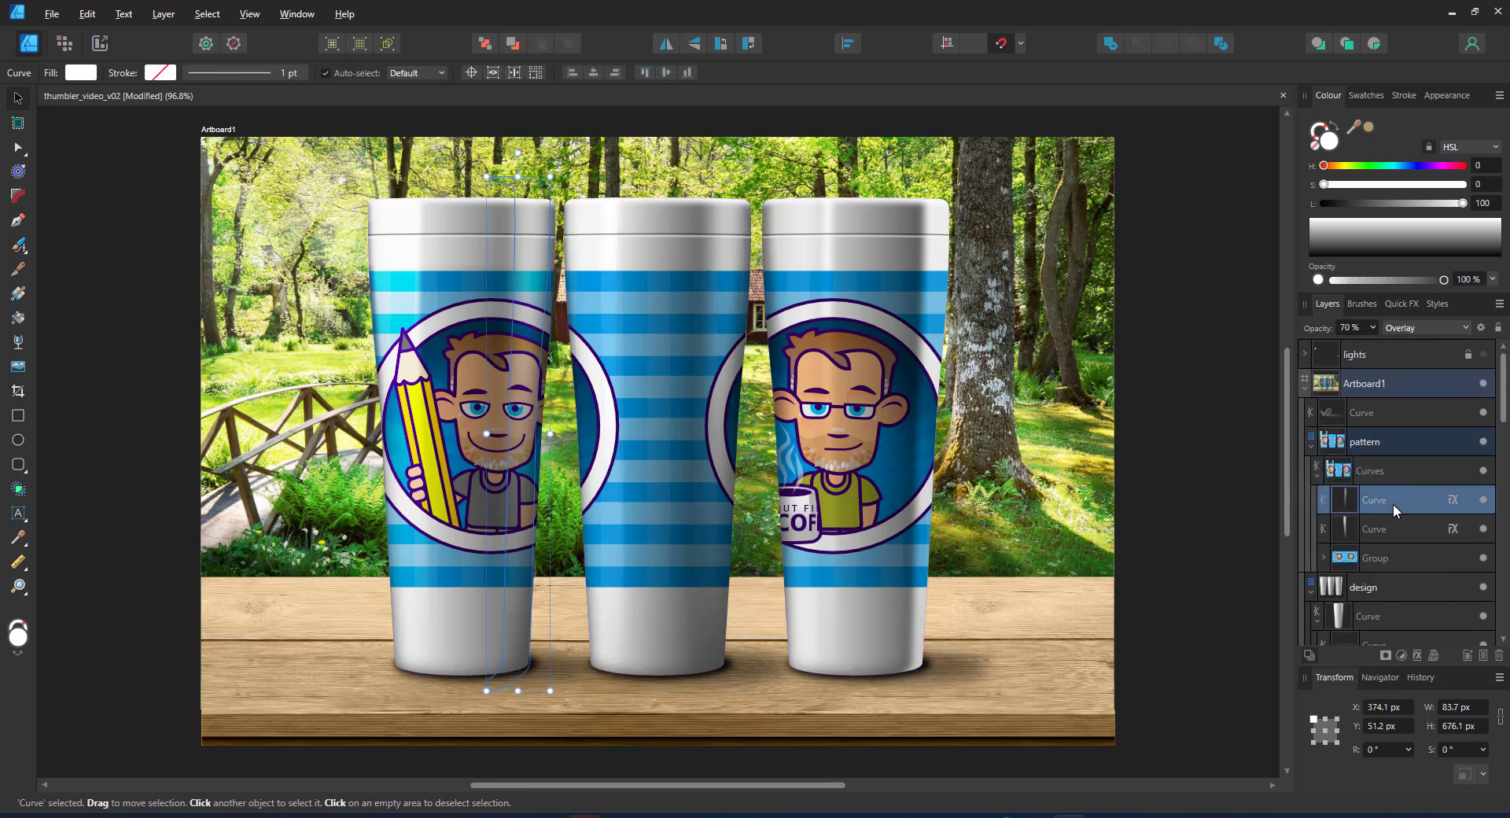
pyautogui.hotkey('ctrl', 'v')
pyautogui.click(1415, 329)
pyautogui.click(1432, 562)
# Copy the third tumbler's three highlight curves to the top of the clipping shape, set them to Overlay, and deselect
pyautogui.keyDown('ctrl'); pyautogui.click(831, 227); pyautogui.keyUp('ctrl')
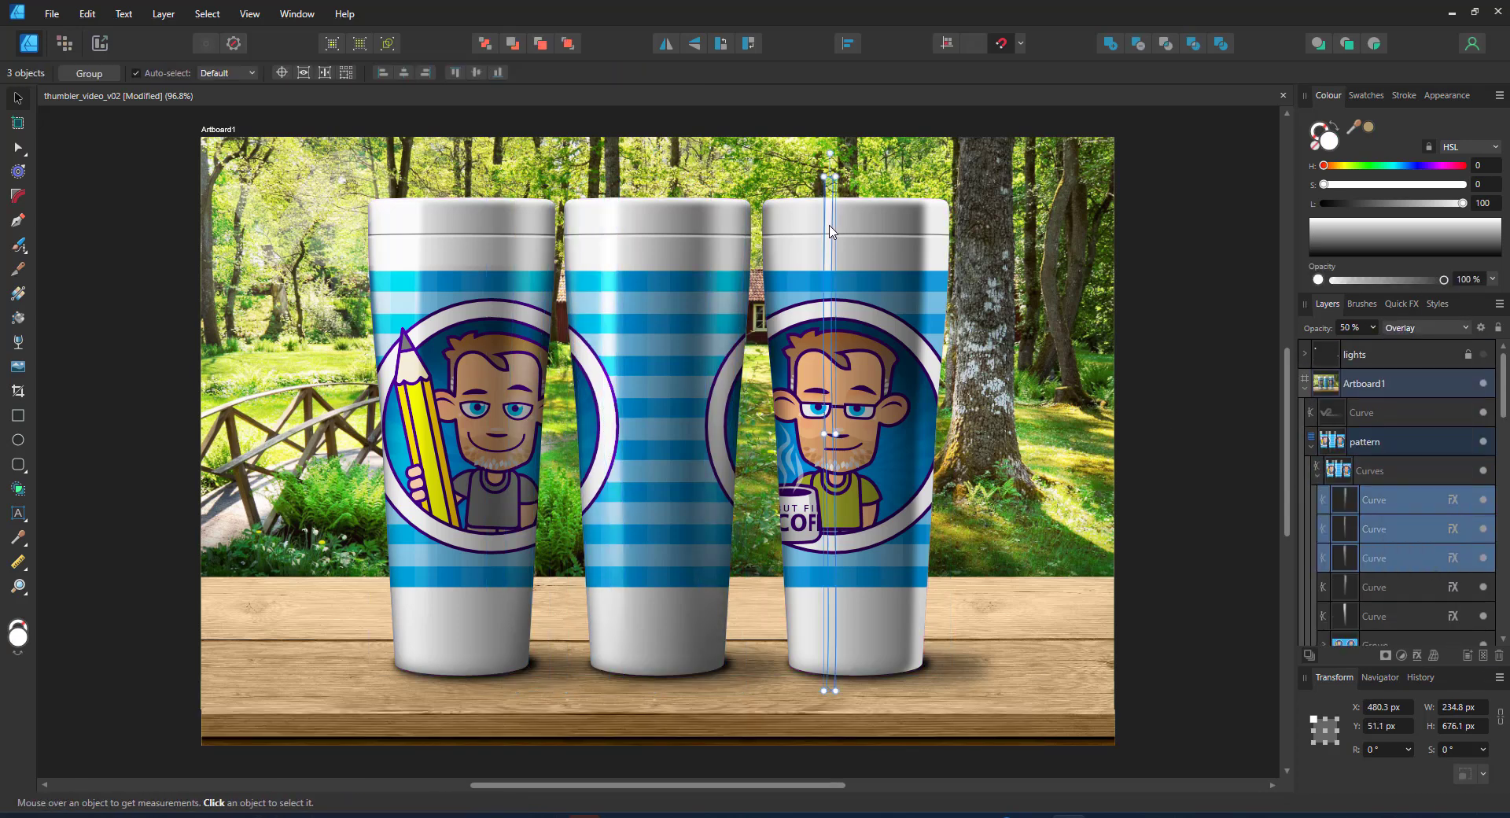
pyautogui.scroll(-3, 1366, 574)
pyautogui.click(1370, 412)
pyautogui.keyDown('shift'); pyautogui.click(1372, 474); pyautogui.keyUp('shift')
pyautogui.scroll(9, 1396, 531)
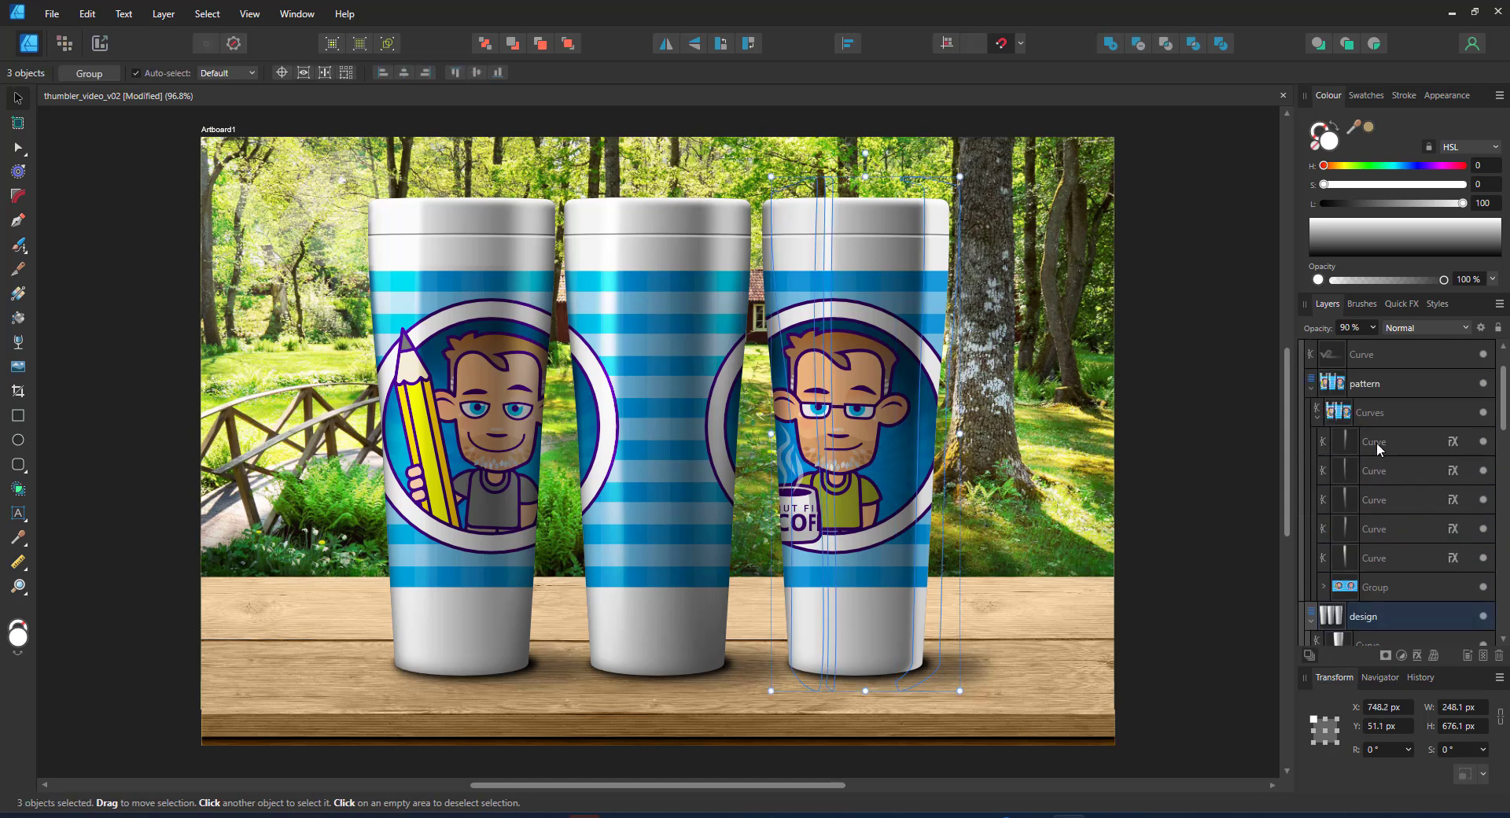
pyautogui.click(1377, 446)
pyautogui.hotkey('ctrl', 'v')
pyautogui.click(1425, 328)
pyautogui.click(1401, 559)
pyautogui.click(1239, 764)
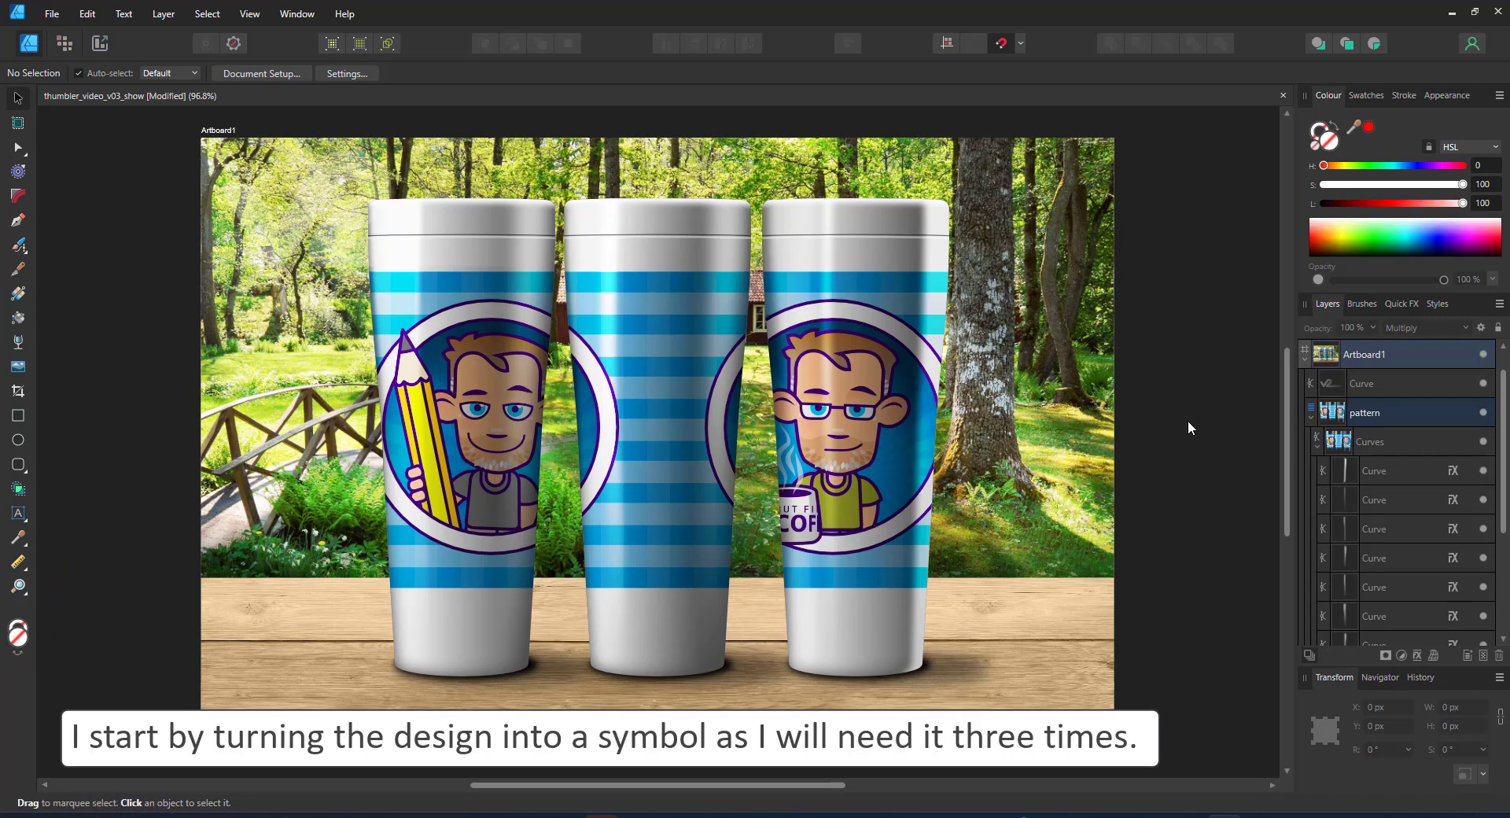
# Move the design symbol out of the clipping shape and delete the pattern layer
pyautogui.scroll(-5, 1408, 562)
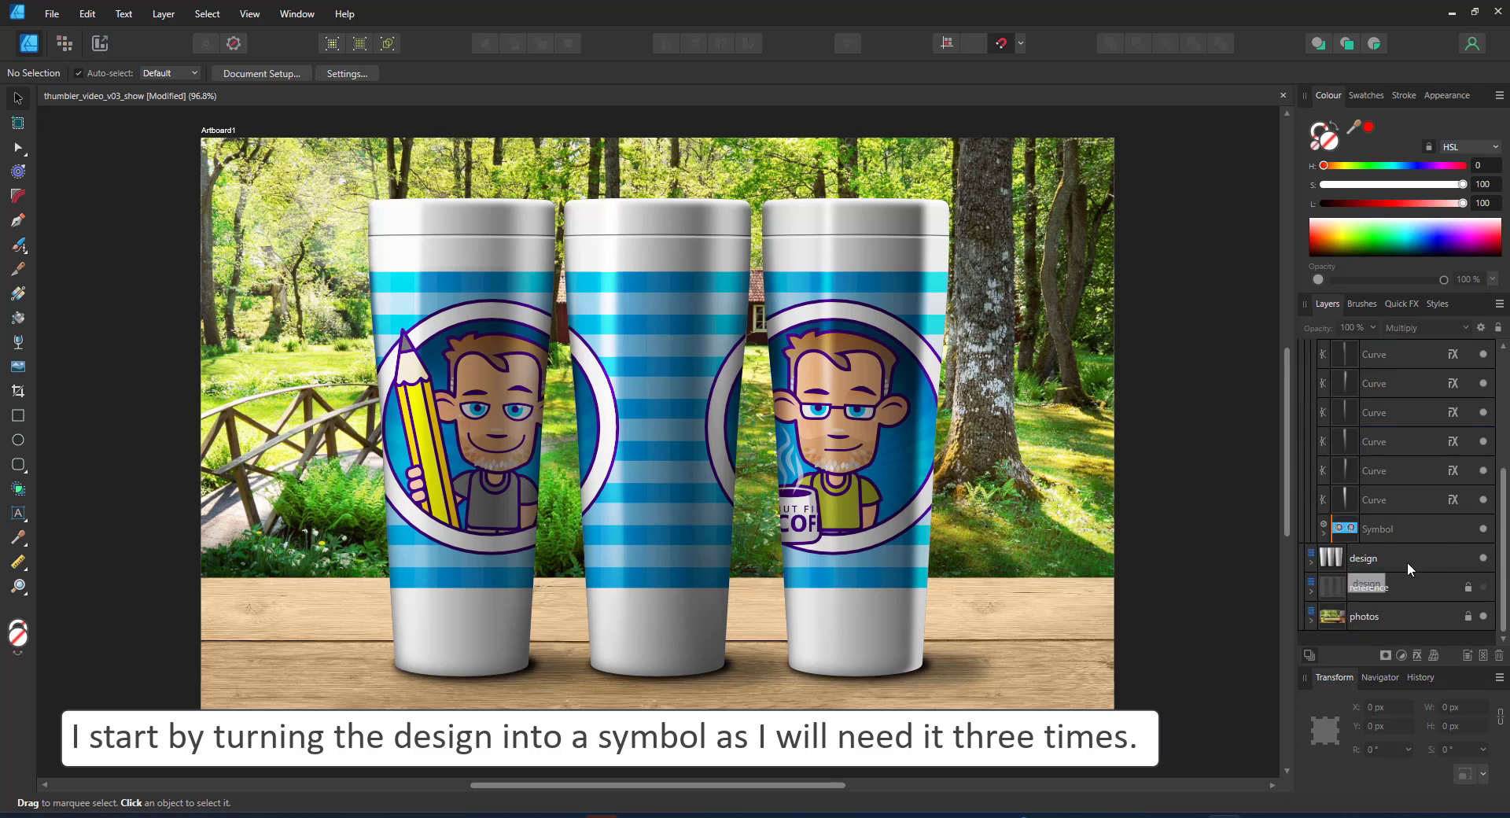
pyautogui.moveTo(1359, 529); pyautogui.dragTo(1342, 546)
pyautogui.scroll(5, 1474, 392)
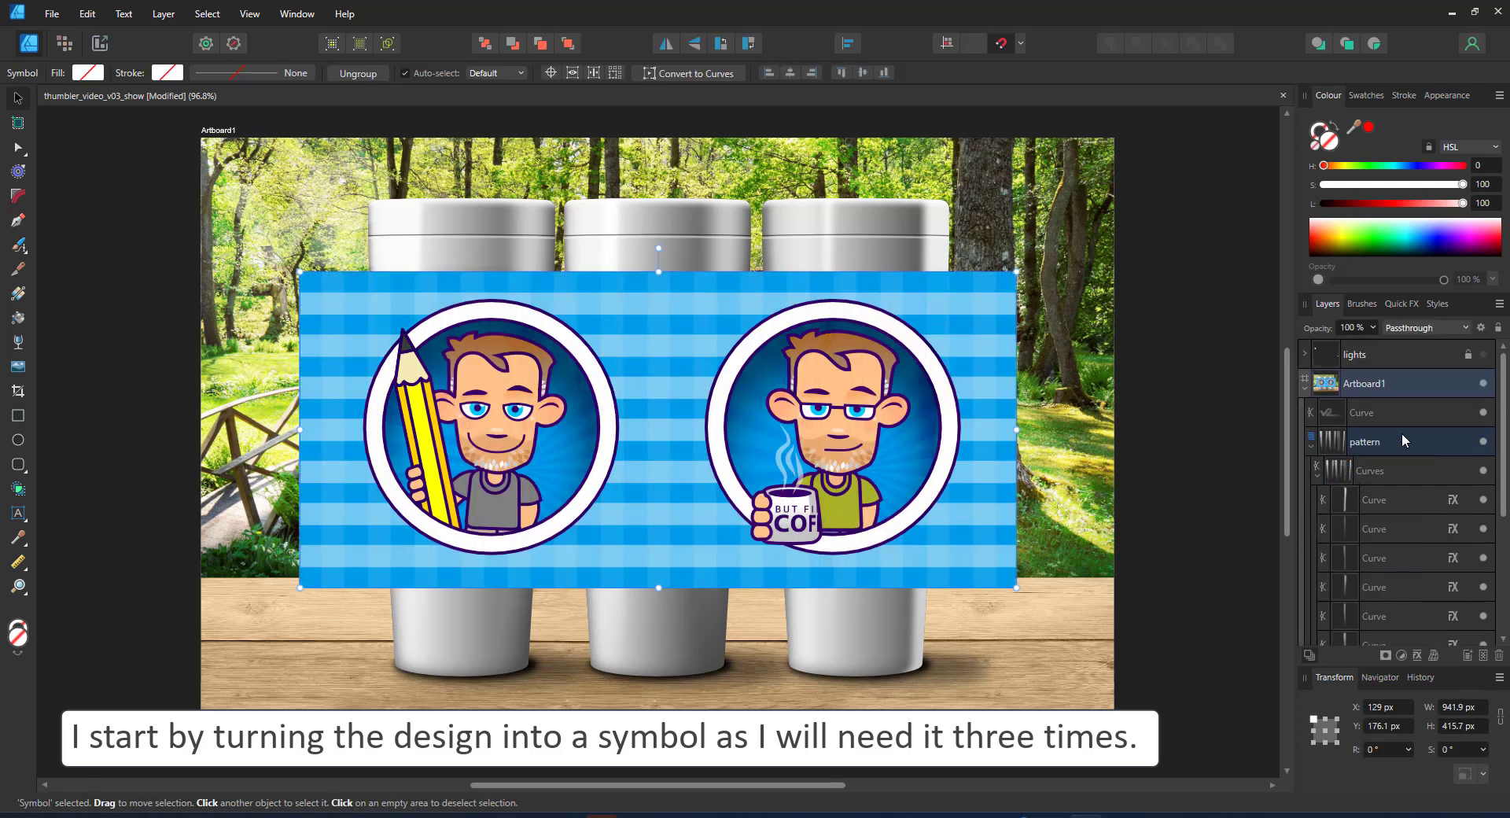
pyautogui.click(1402, 438)
pyautogui.press('Delete')
# Display the document's symbols
pyautogui.click(303, 12)
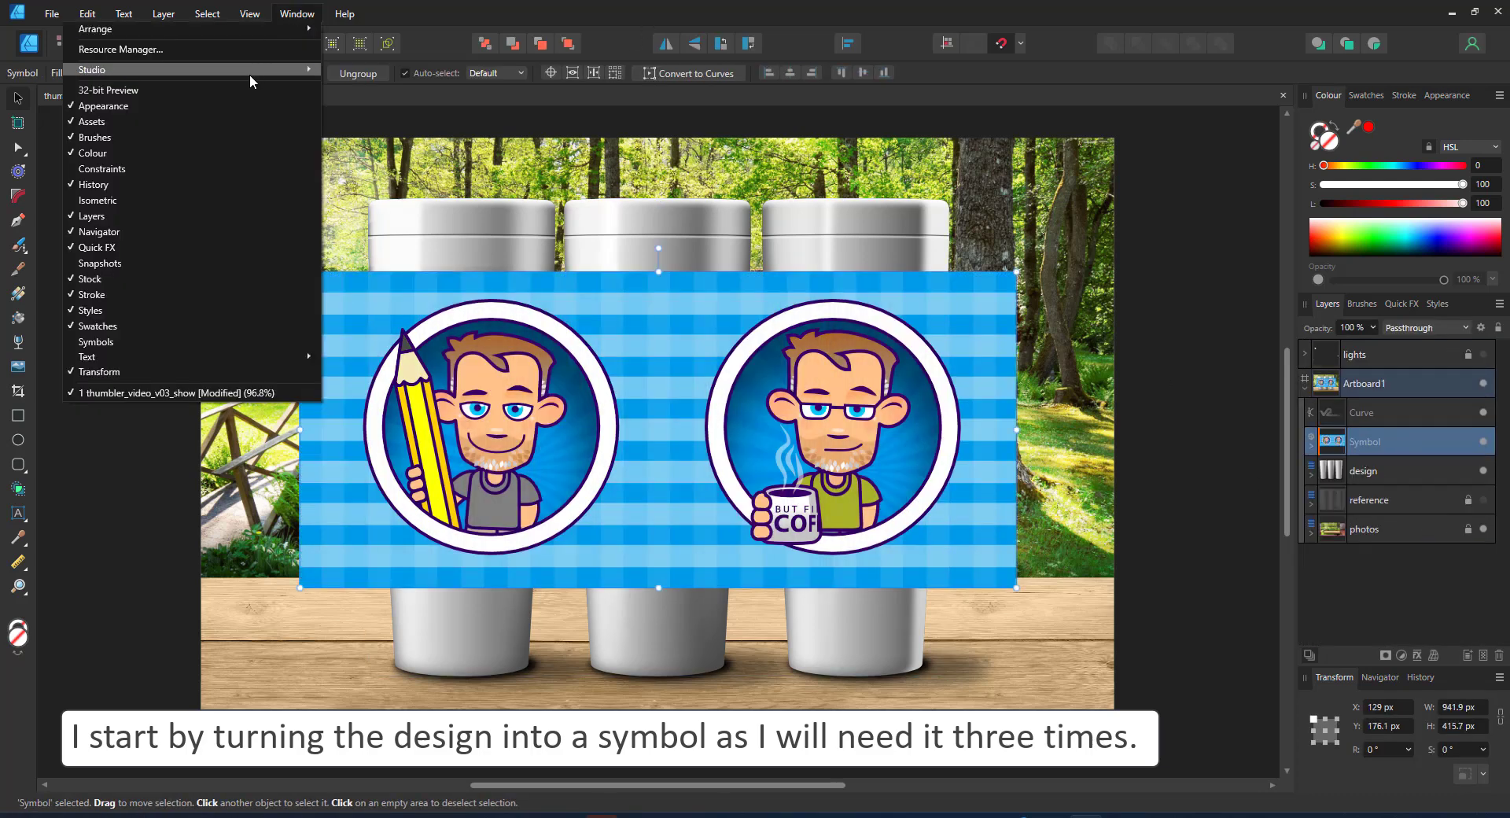
pyautogui.moveTo(257, 70)
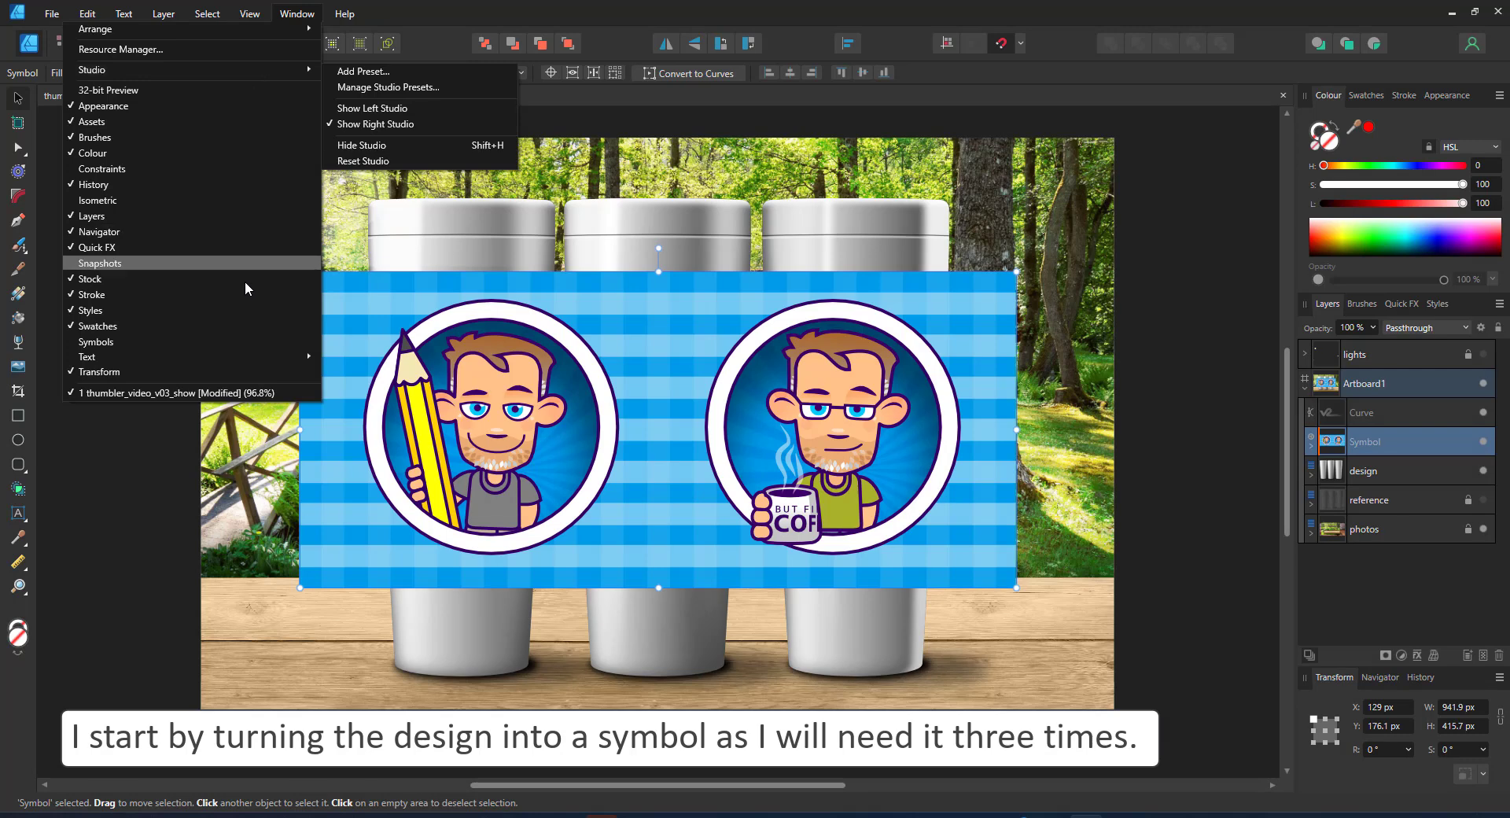
pyautogui.click(215, 341)
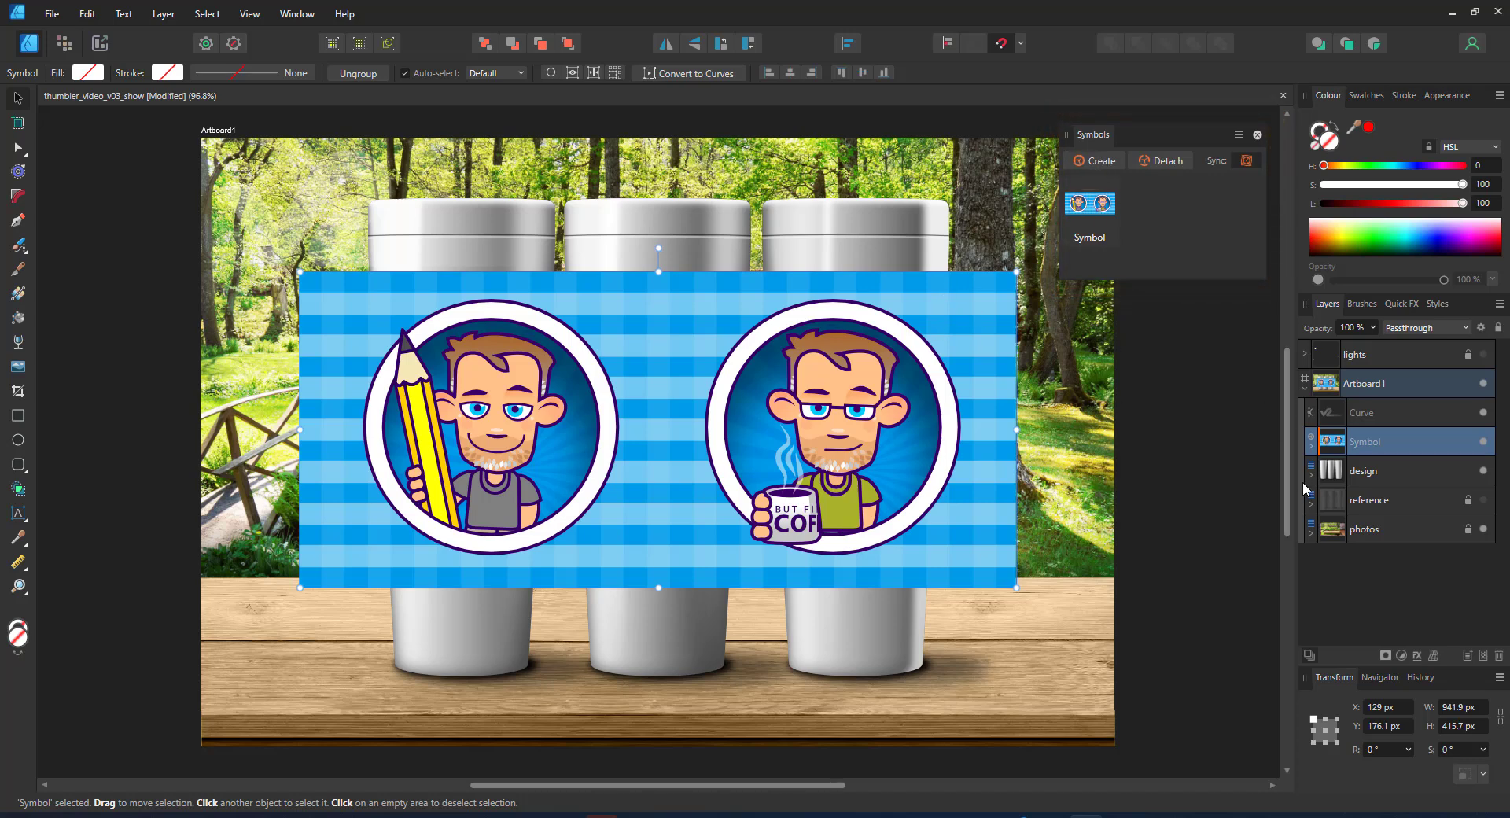
# Move the symbol into the left tumbler's base shape, directly above its bottommost shading curve, and set its blend mode to Multiply
pyautogui.hotkey('ctrl', 'x')
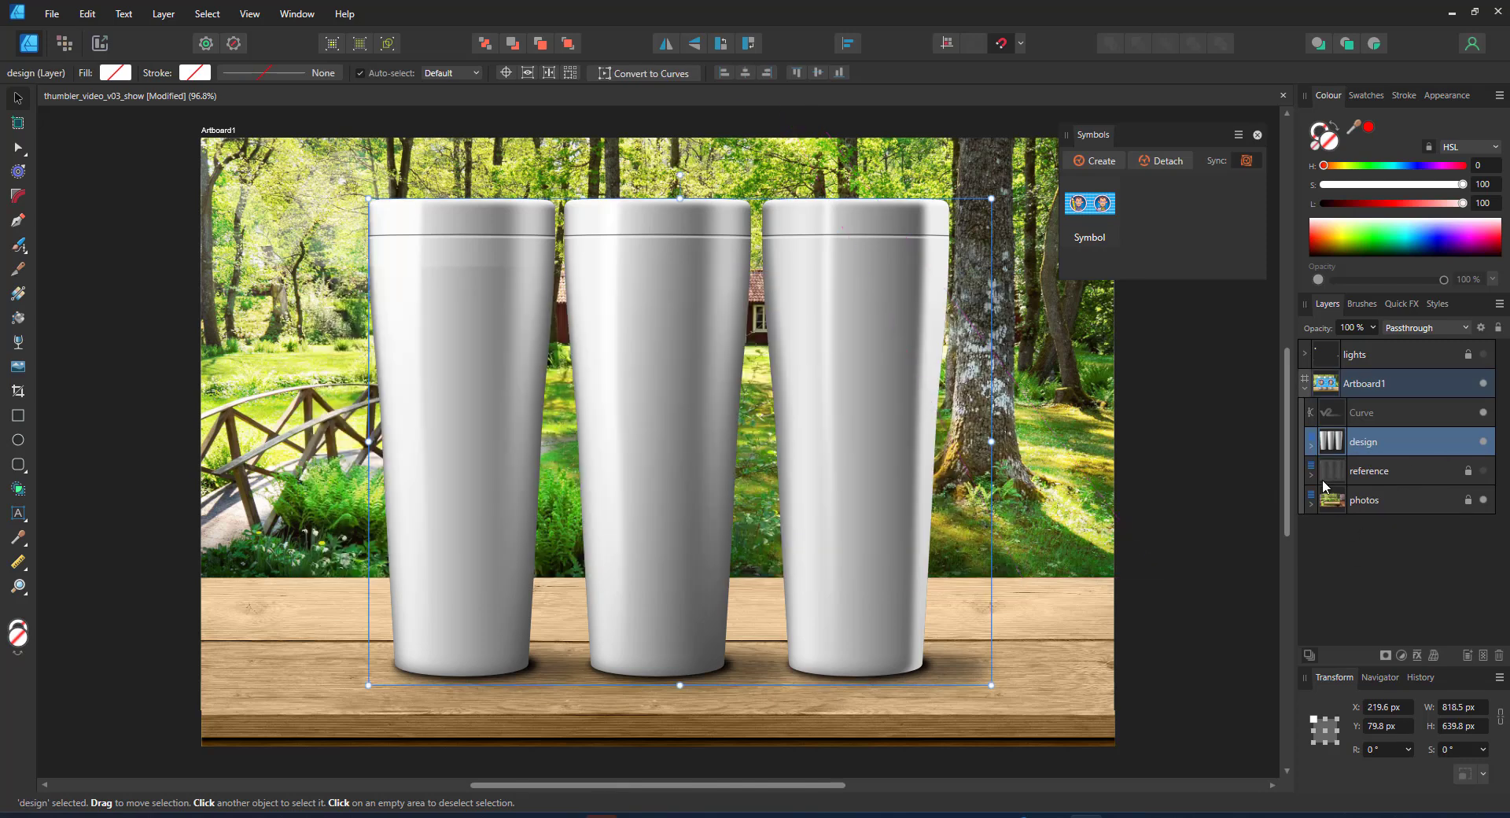
pyautogui.click(1311, 446)
pyautogui.click(1372, 472)
pyautogui.click(1317, 476)
pyautogui.scroll(-4, 1362, 409)
pyautogui.scroll(3, 1365, 551)
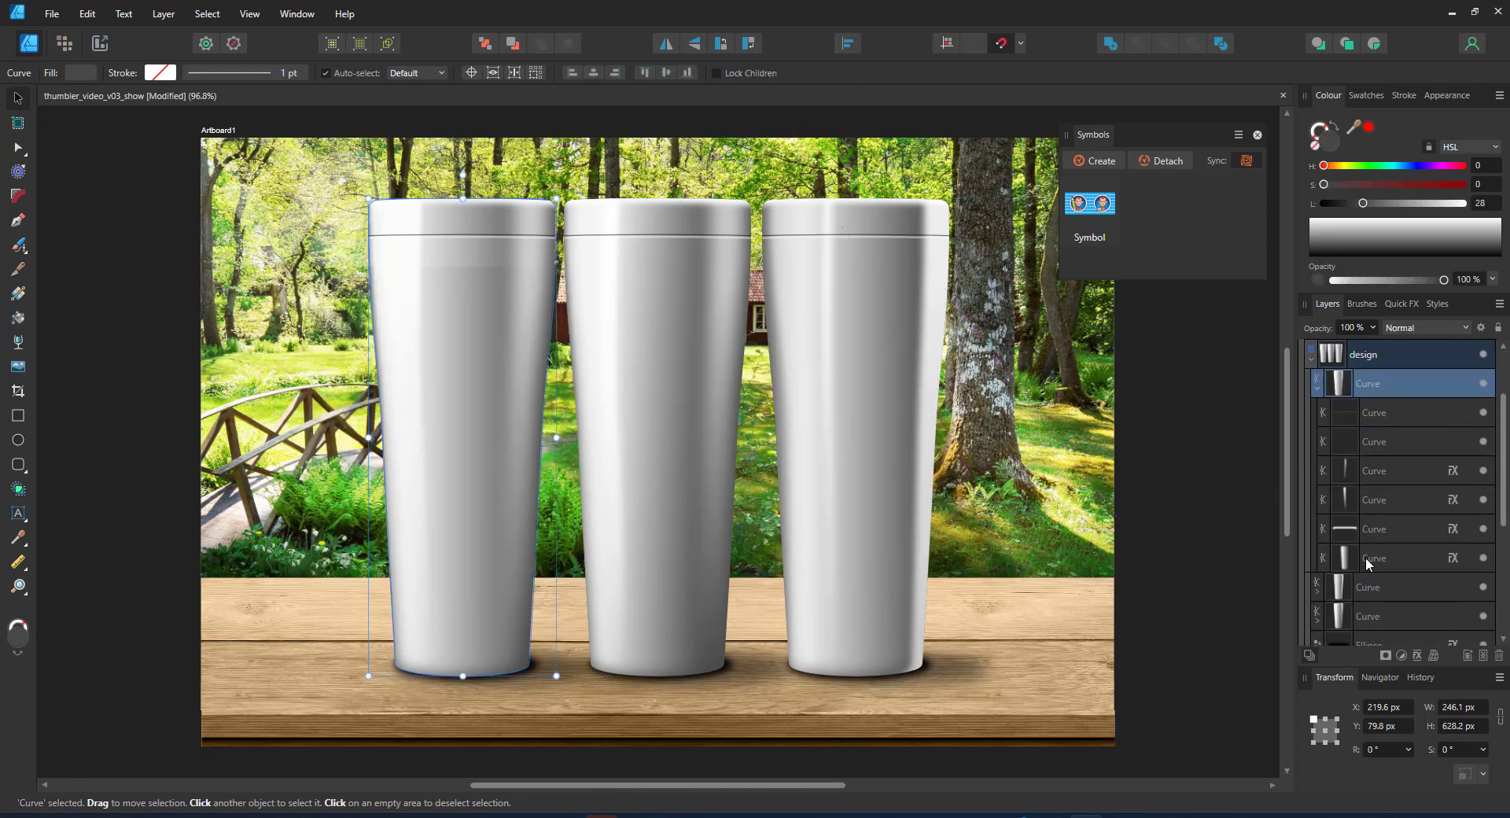
pyautogui.click(1342, 558)
pyautogui.hotkey('ctrl', 'v')
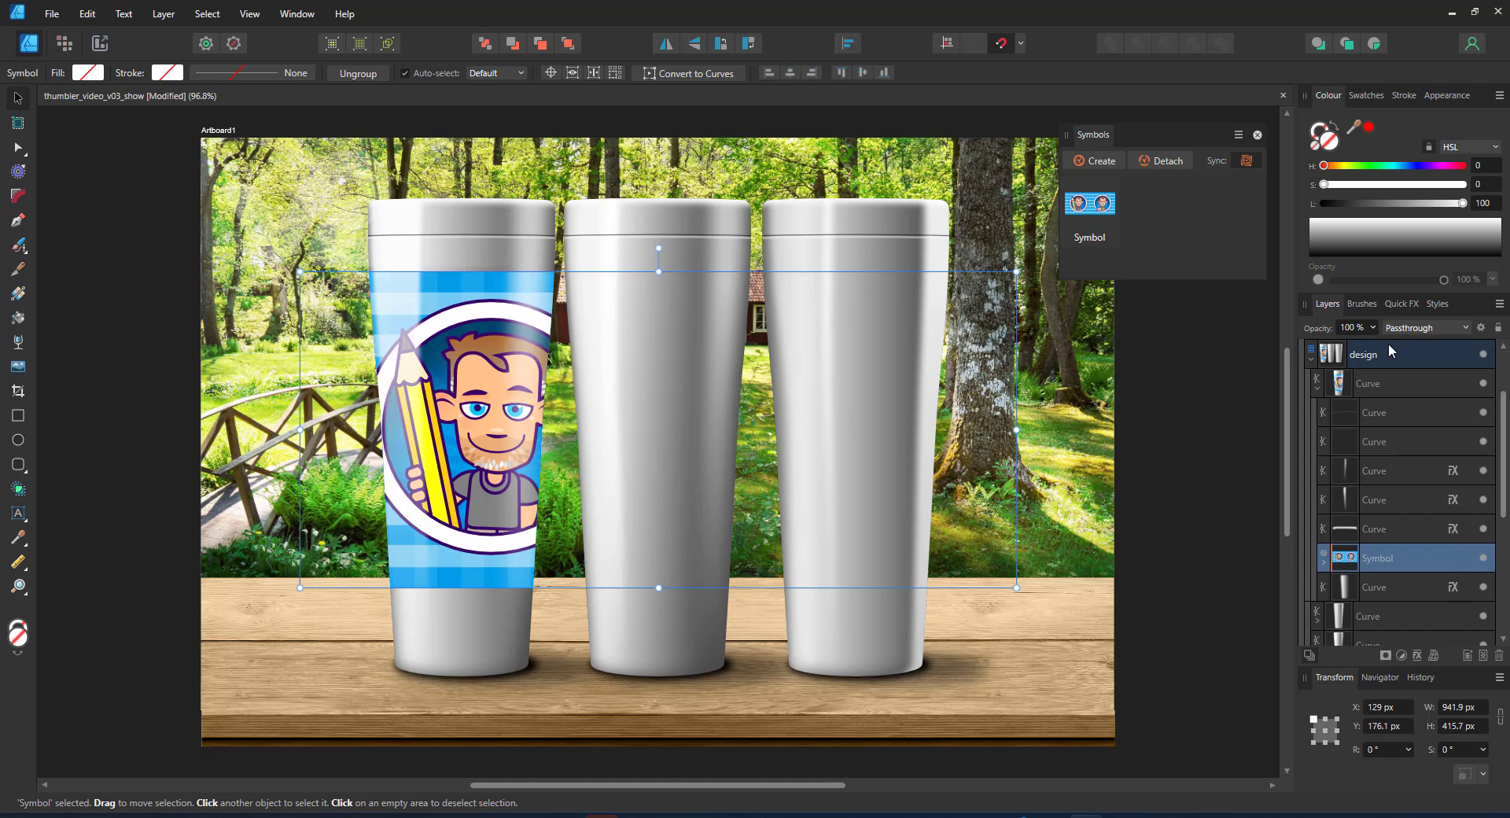
pyautogui.click(1416, 327)
pyautogui.click(1412, 369)
# Group the five curves above the symbol in the left tumbler and name the group fx
pyautogui.click(1376, 529)
pyautogui.keyDown('shift'); pyautogui.click(1375, 413); pyautogui.keyUp('shift')
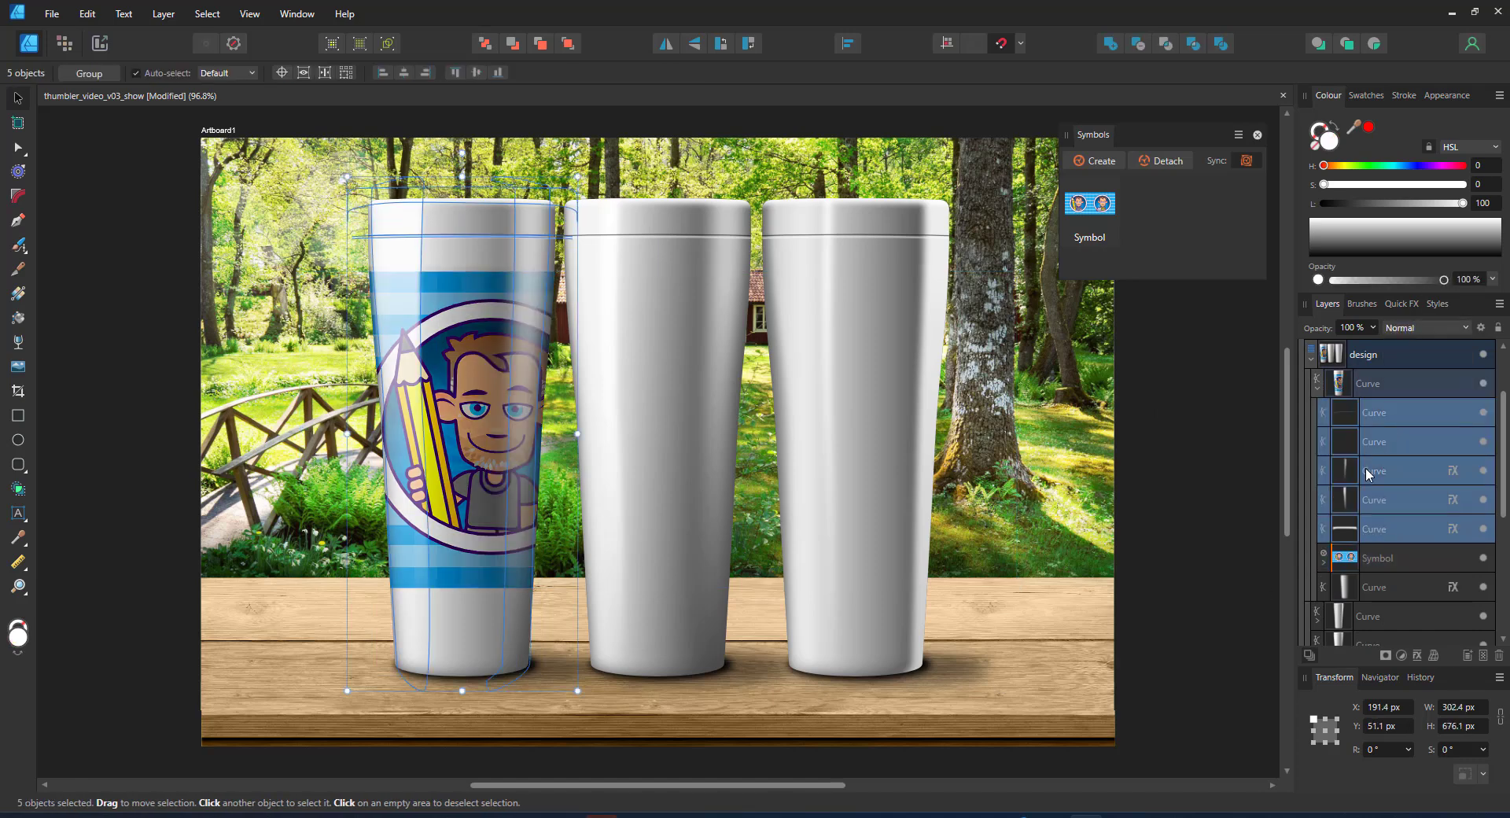
pyautogui.hotkey('ctrl', 'g')
pyautogui.doubleClick(1413, 414)
pyautogui.write('fx')
pyautogui.press('Return')
# Hide the symbol and draw an orange helper strip (HSL 33, 100, 50), about 24 by 583 px, beside the left tumbler atop the design layer
pyautogui.click(1484, 442)
pyautogui.press('m')
pyautogui.moveTo(319, 233); pyautogui.dragTo(337, 676)
pyautogui.click(1369, 127)
pyautogui.moveTo(1324, 165); pyautogui.dragTo(1336, 165)
pyautogui.press('v')
pyautogui.moveTo(1377, 420); pyautogui.dragTo(1377, 464)
# Duplicate the orange strip ten times to the right at an even spacing of about 42 px
pyautogui.hotkey('ctrl', 'j')
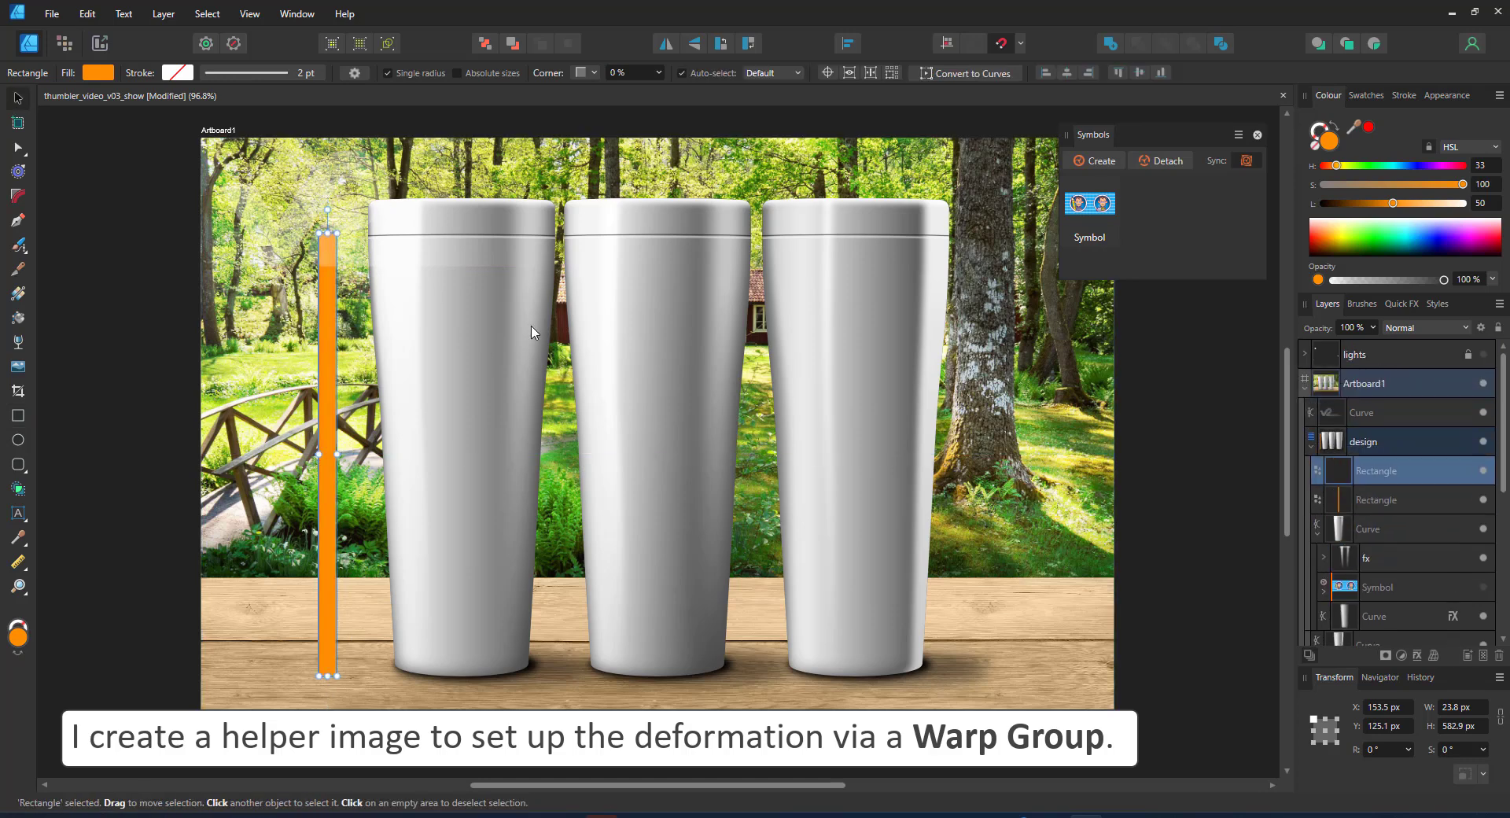
pyautogui.moveTo(327, 339); pyautogui.dragTo(359, 339)
pyautogui.hotkey('ctrl', 'j')
pyautogui.hotkey('ctrl', 'j')
pyautogui.hotkey('ctrl', 'j')
pyautogui.hotkey('ctrl', 'j')
pyautogui.hotkey('ctrl', 'j')
pyautogui.hotkey('ctrl', 'j')
pyautogui.hotkey('ctrl', 'j')
pyautogui.hotkey('ctrl', 'j')
pyautogui.hotkey('ctrl', 'j')
# Combine all the orange strips with Boolean Add and centre the striped shape over the left tumbler
pyautogui.scroll(-3, 1377, 557)
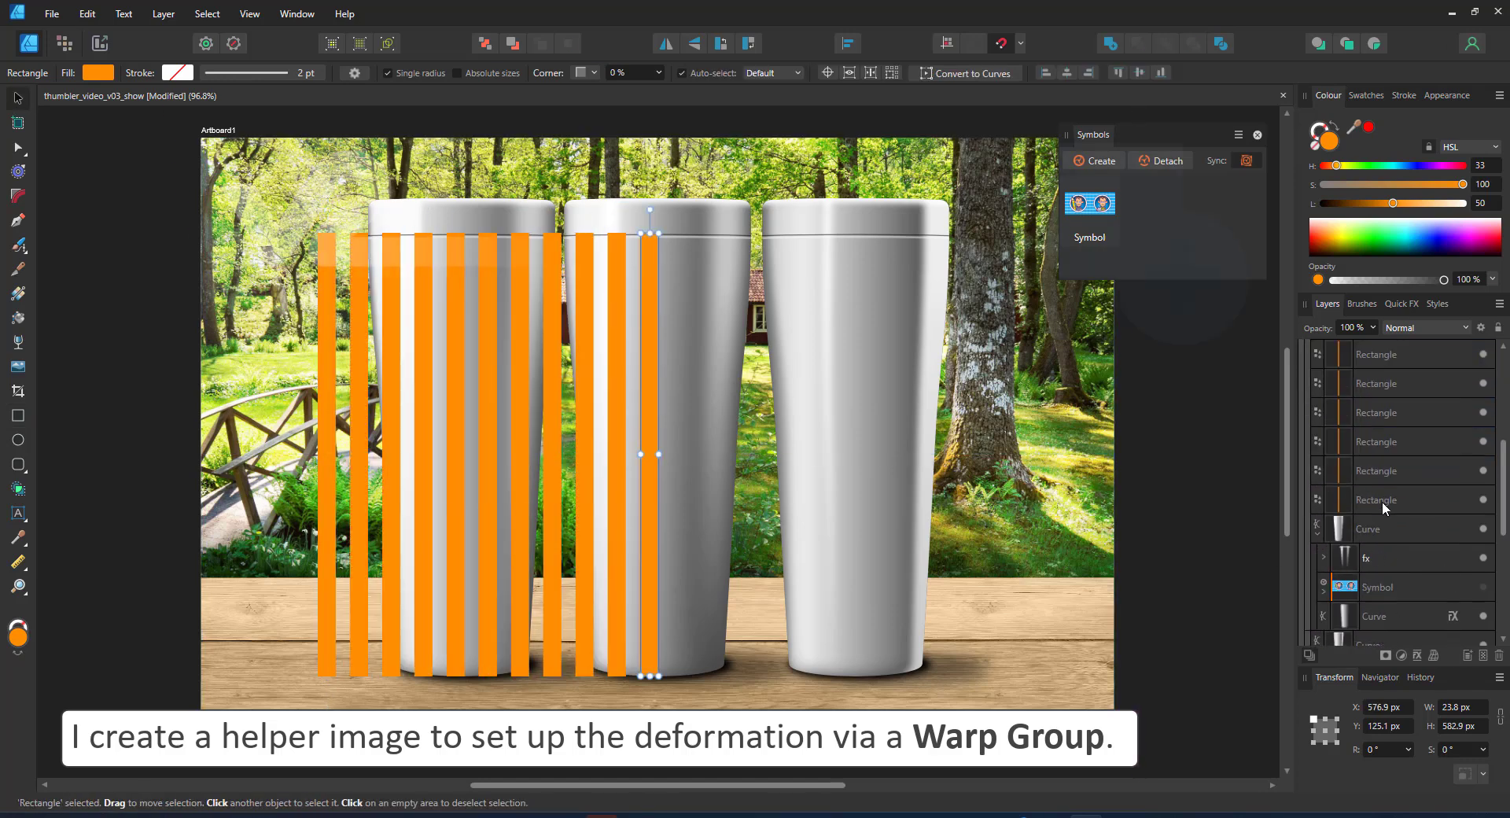
pyautogui.keyDown('shift'); pyautogui.click(1383, 505); pyautogui.keyUp('shift')
pyautogui.click(1110, 43)
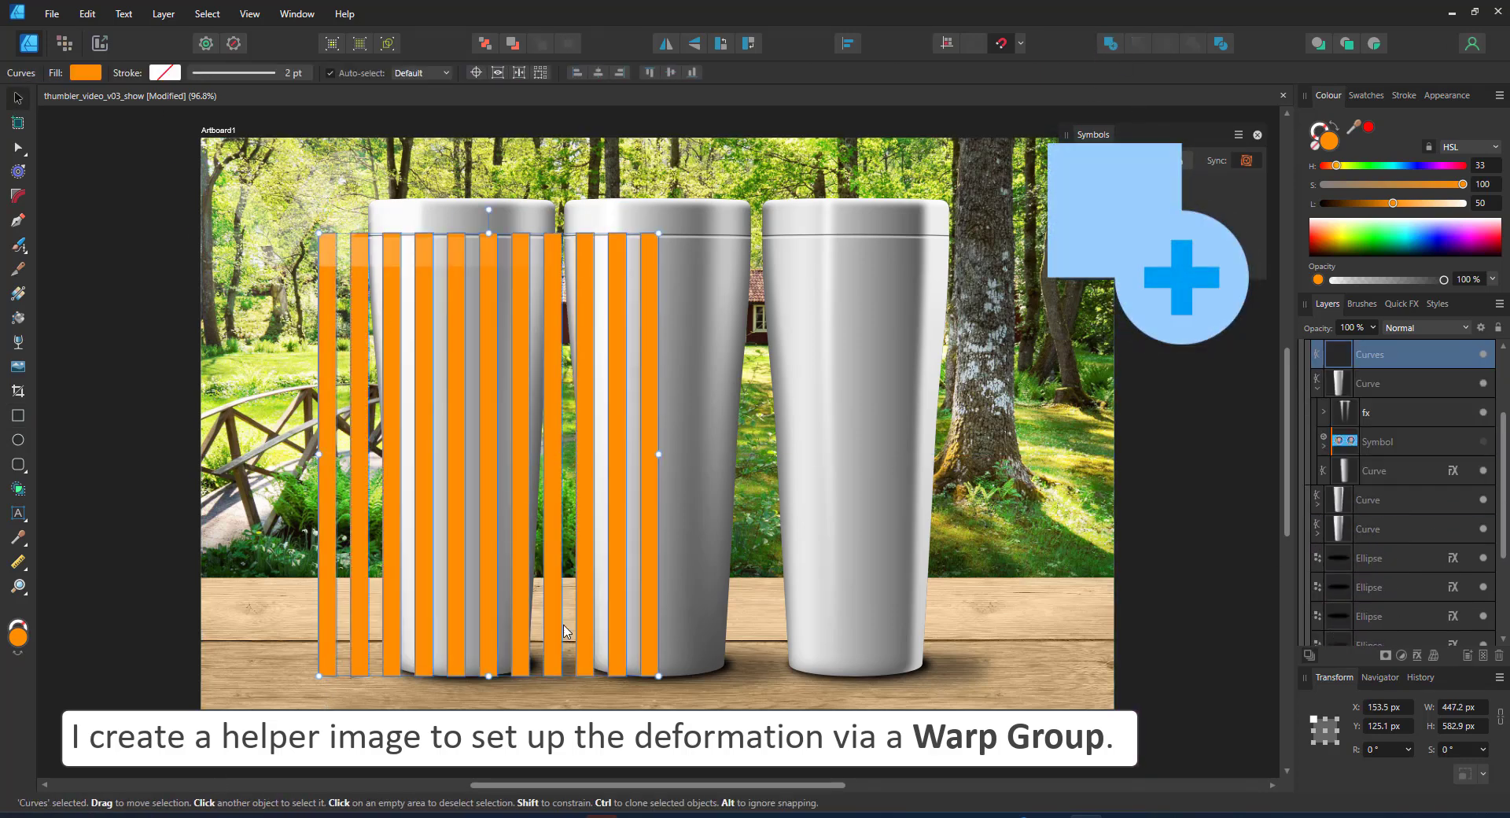
pyautogui.moveTo(511, 307); pyautogui.dragTo(487, 310)
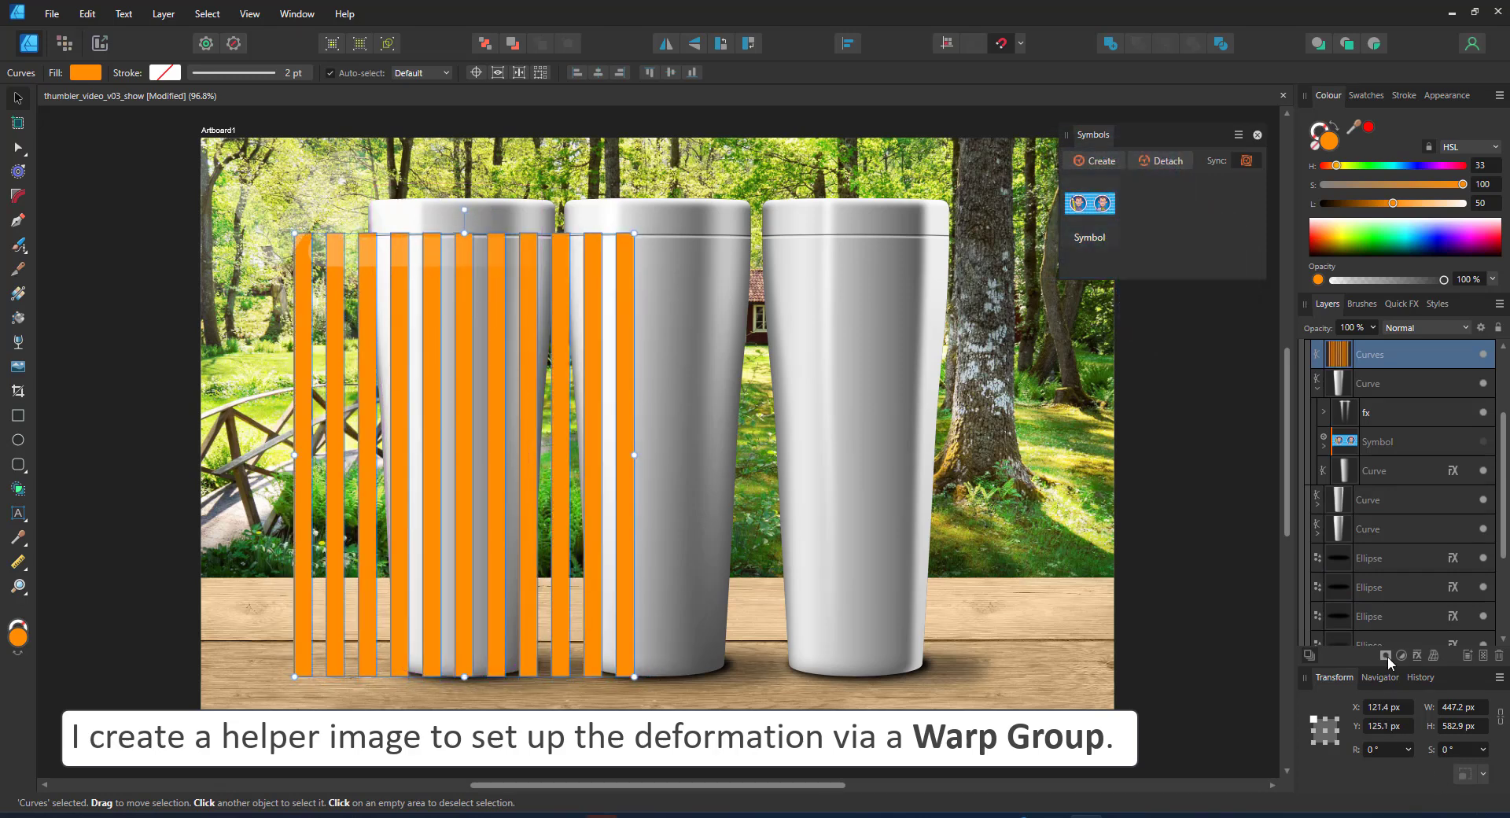
# Apply a Mesh warp to the striped shape and insert a vertical mesh line midway in each outer column
pyautogui.click(1434, 659)
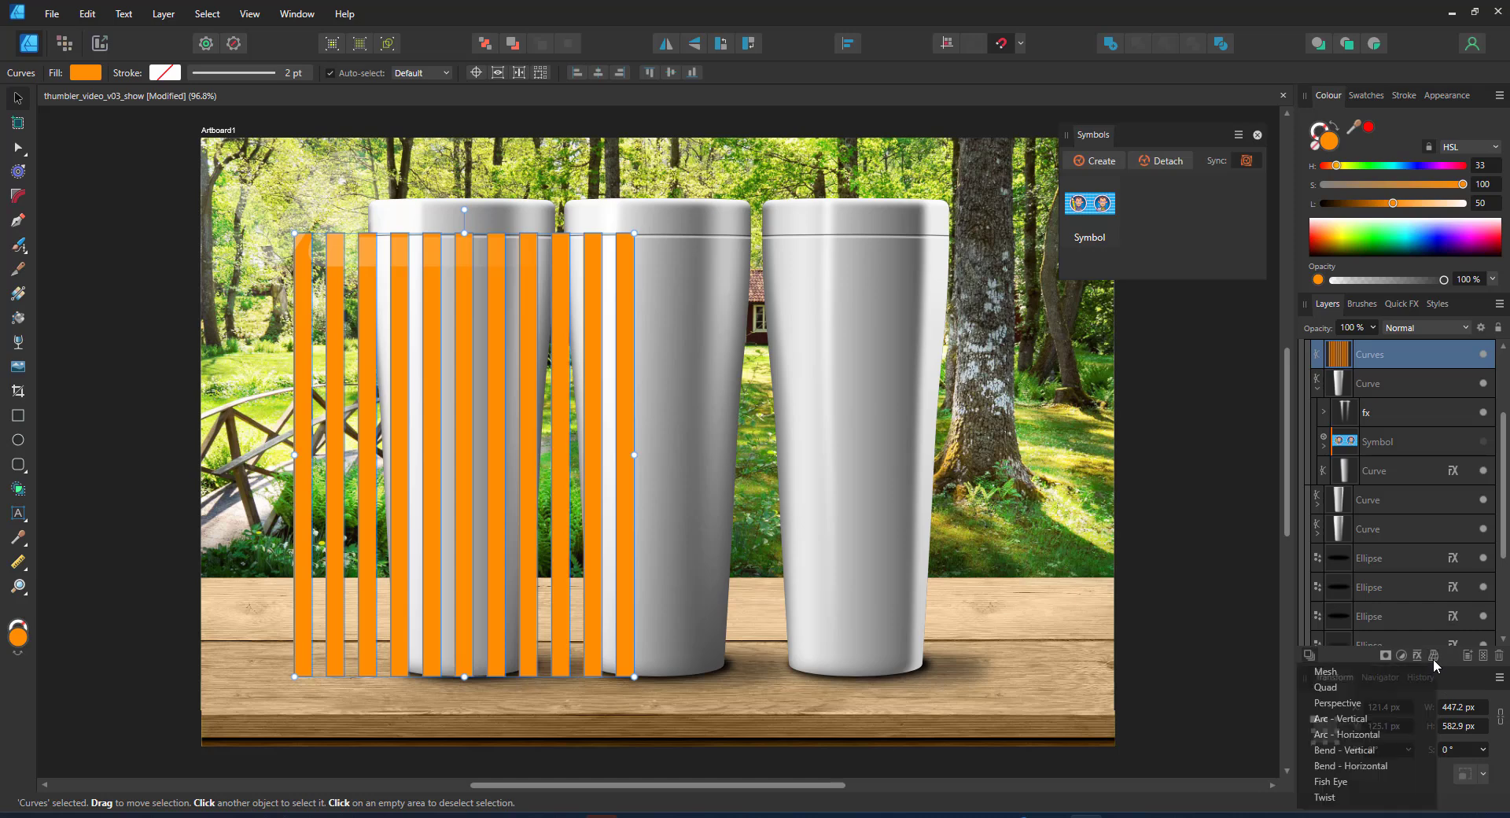
pyautogui.click(1367, 675)
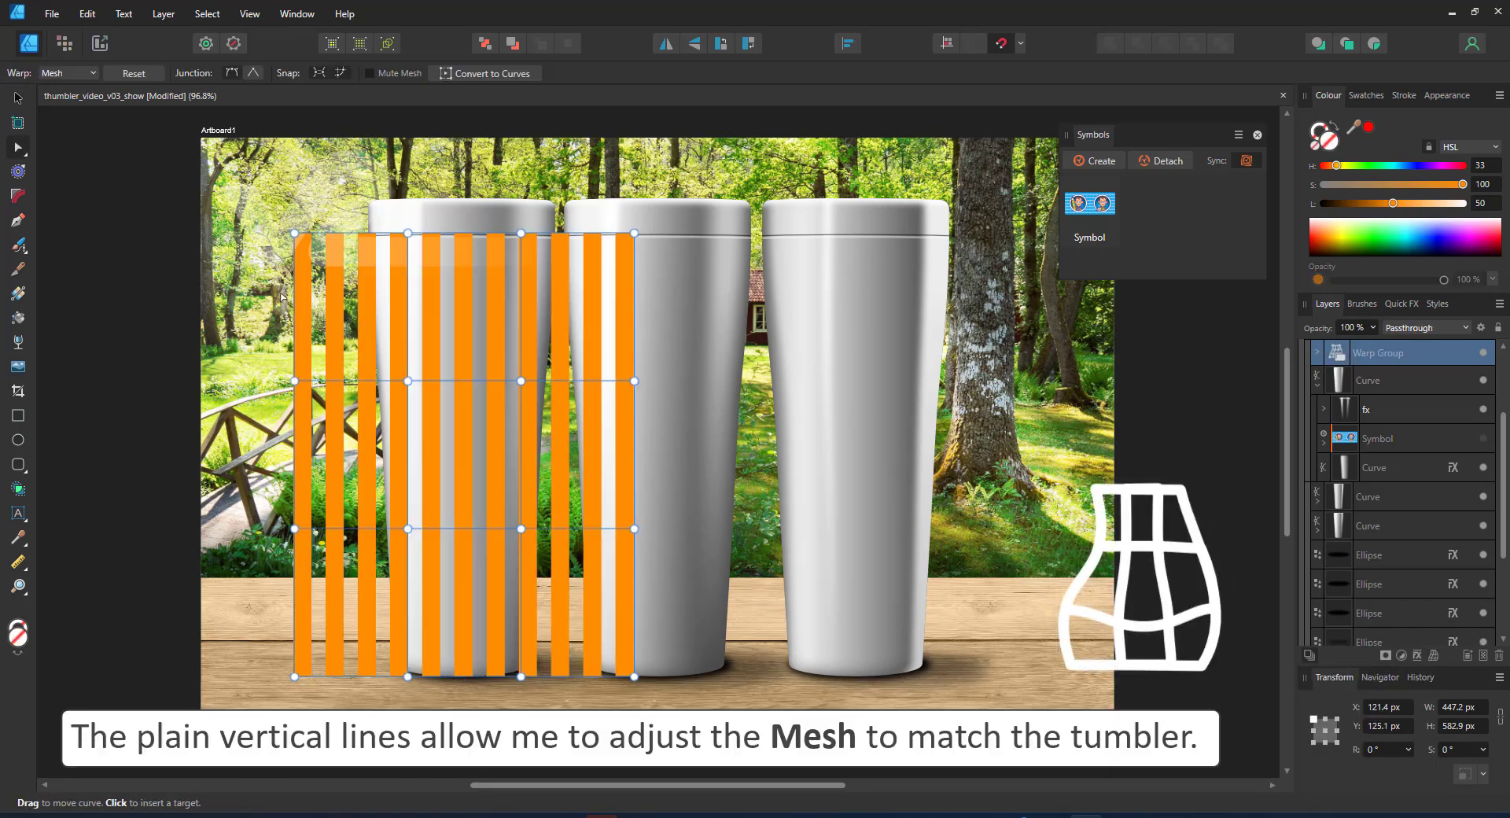
pyautogui.click(351, 233)
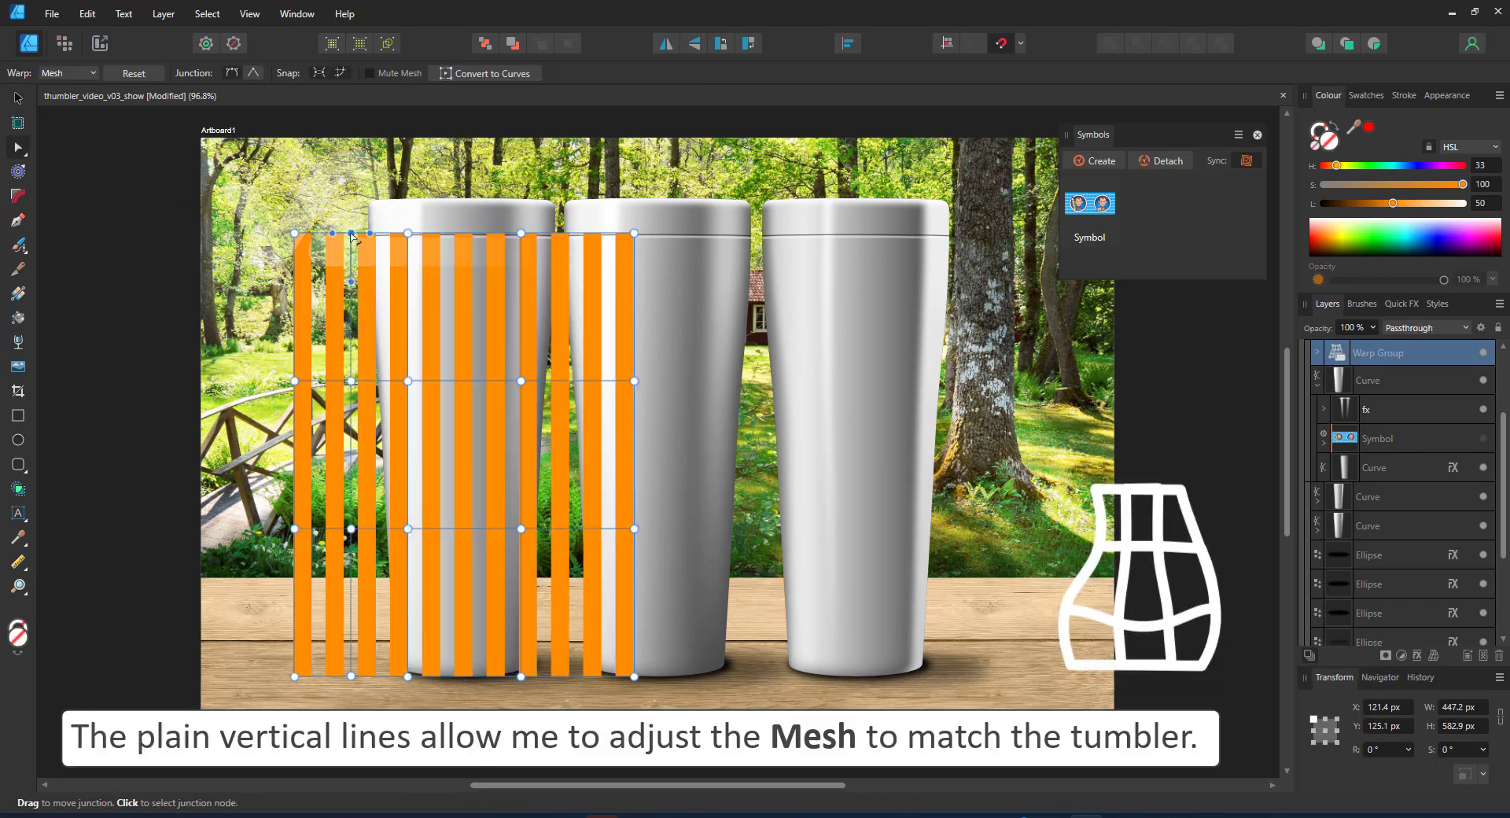
pyautogui.click(577, 233)
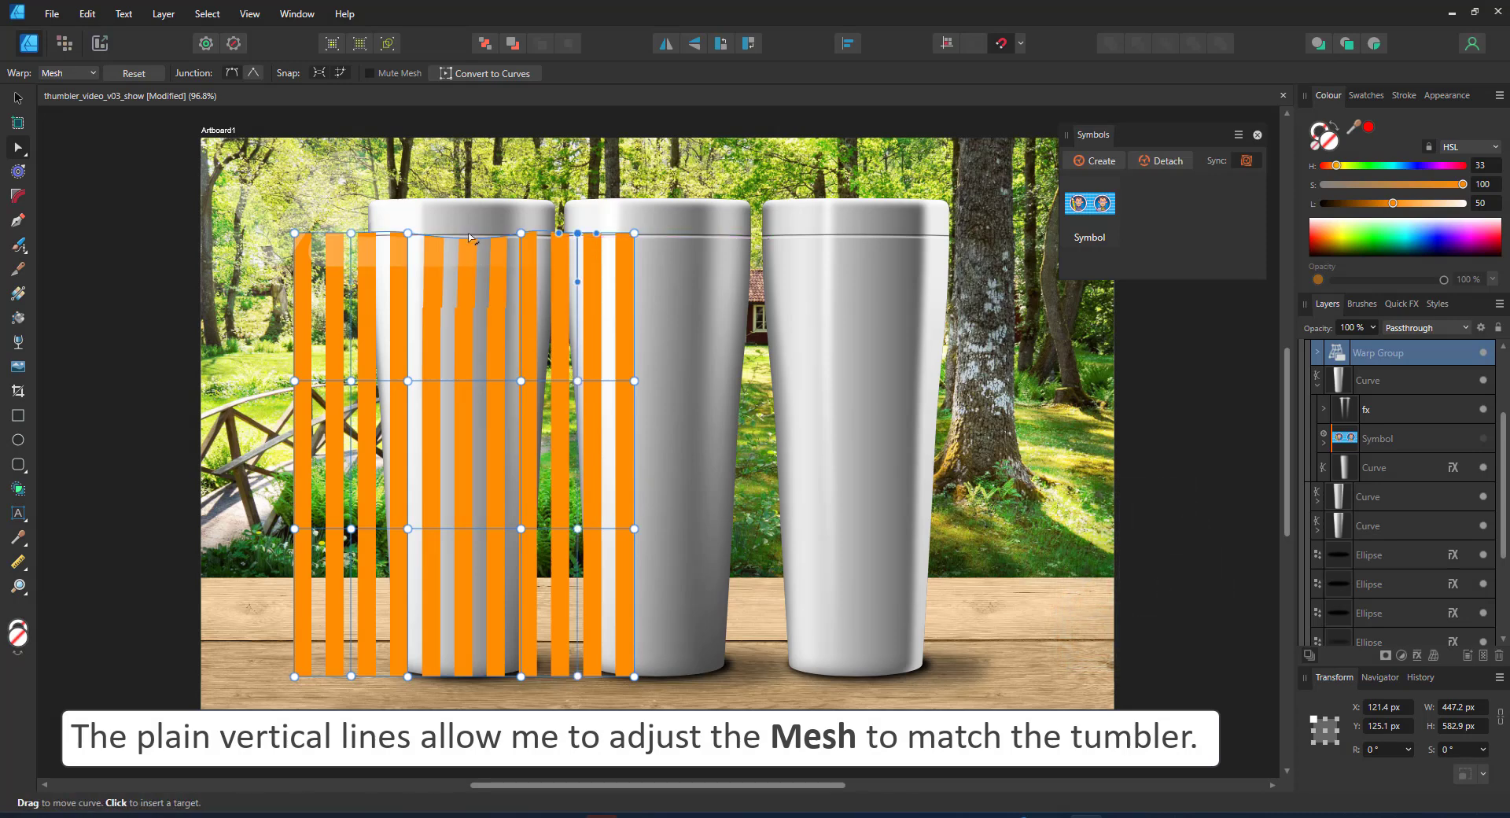
# Undo the bend of the mesh's top edge and insert a vertical mesh line through the middle column
pyautogui.hotkey('ctrl', 'z')
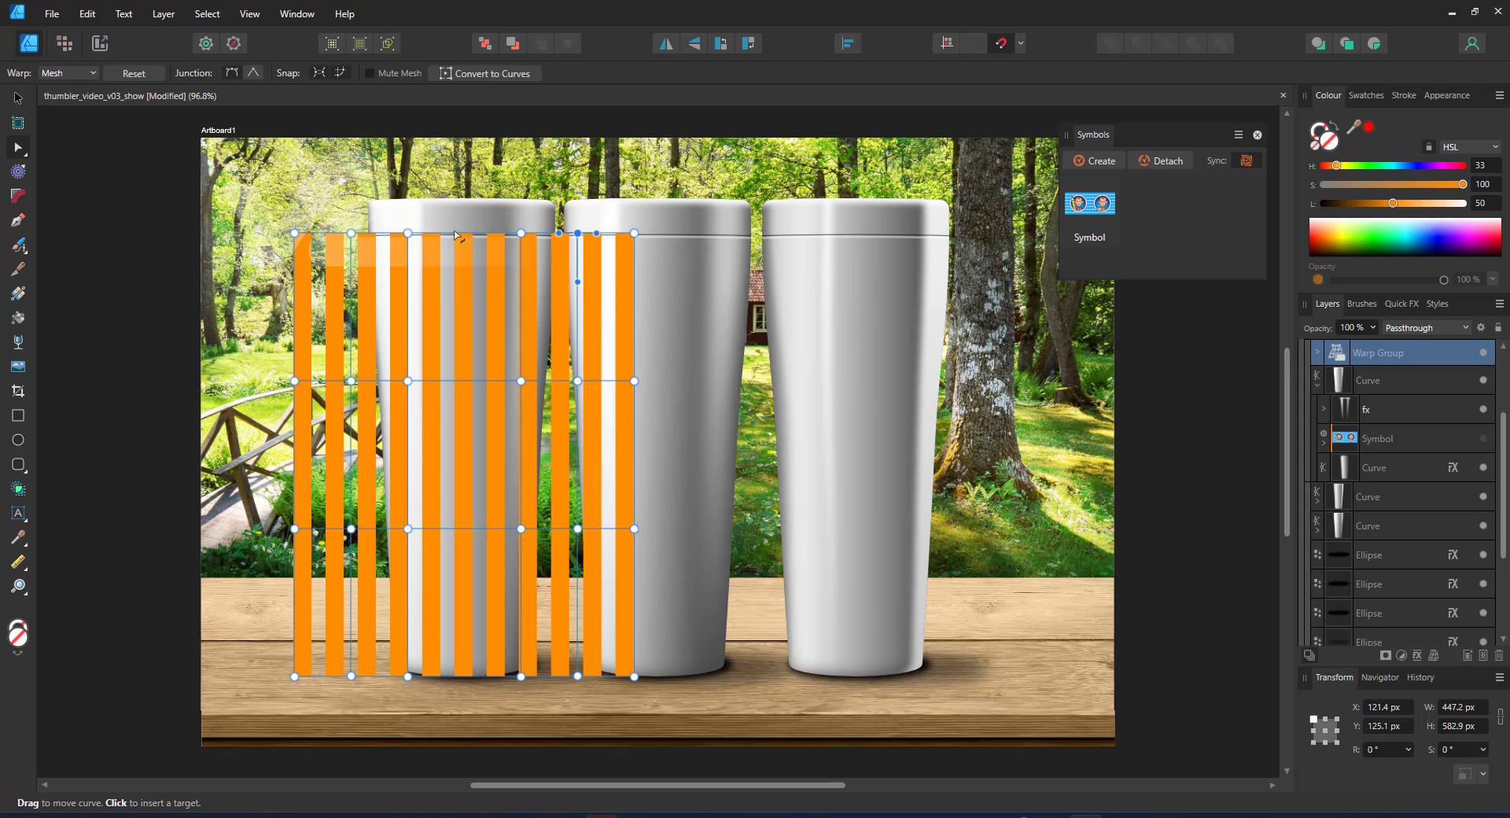
pyautogui.click(409, 233)
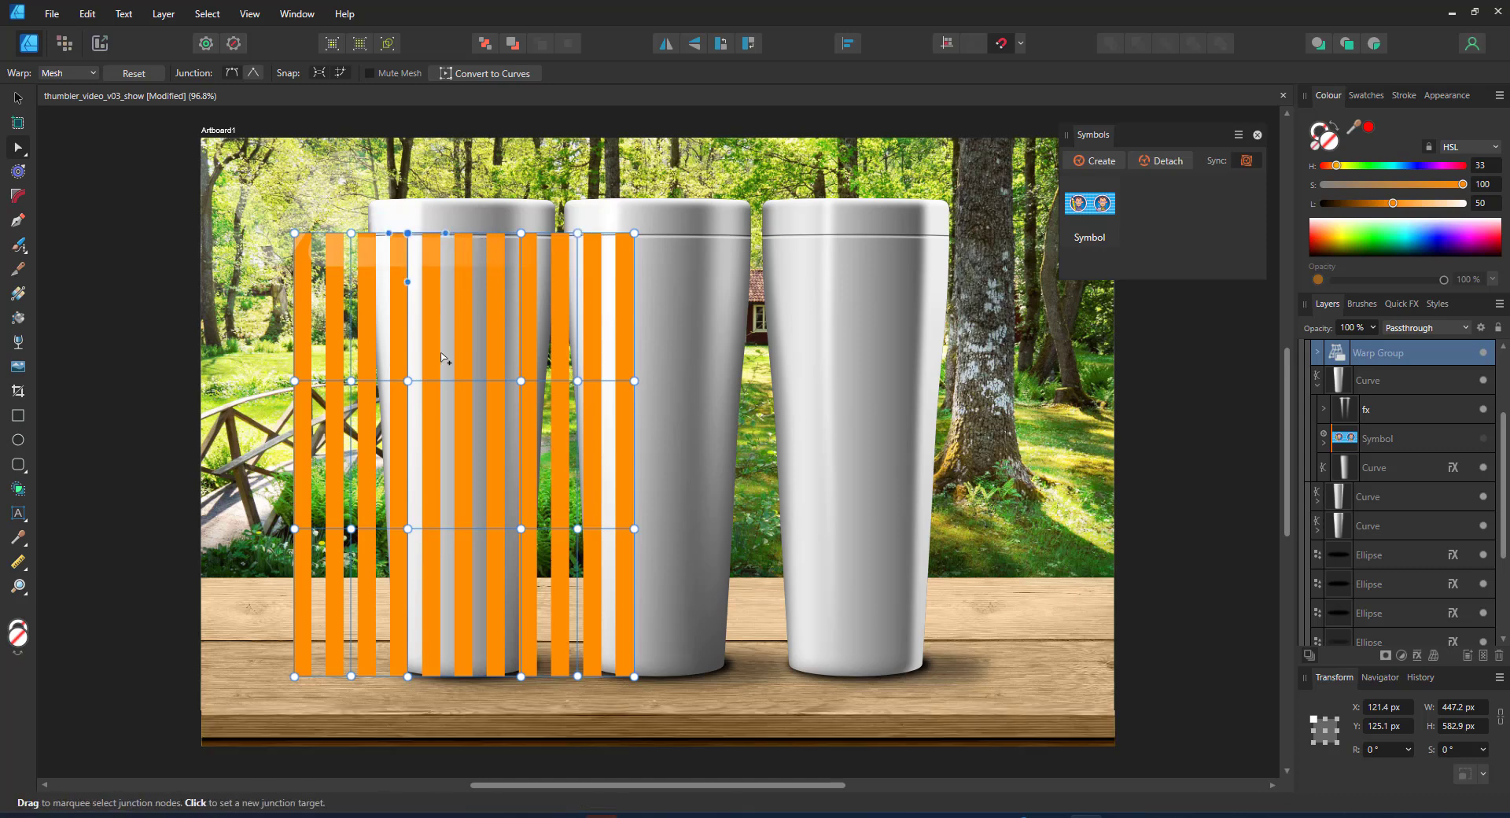
pyautogui.click(459, 382)
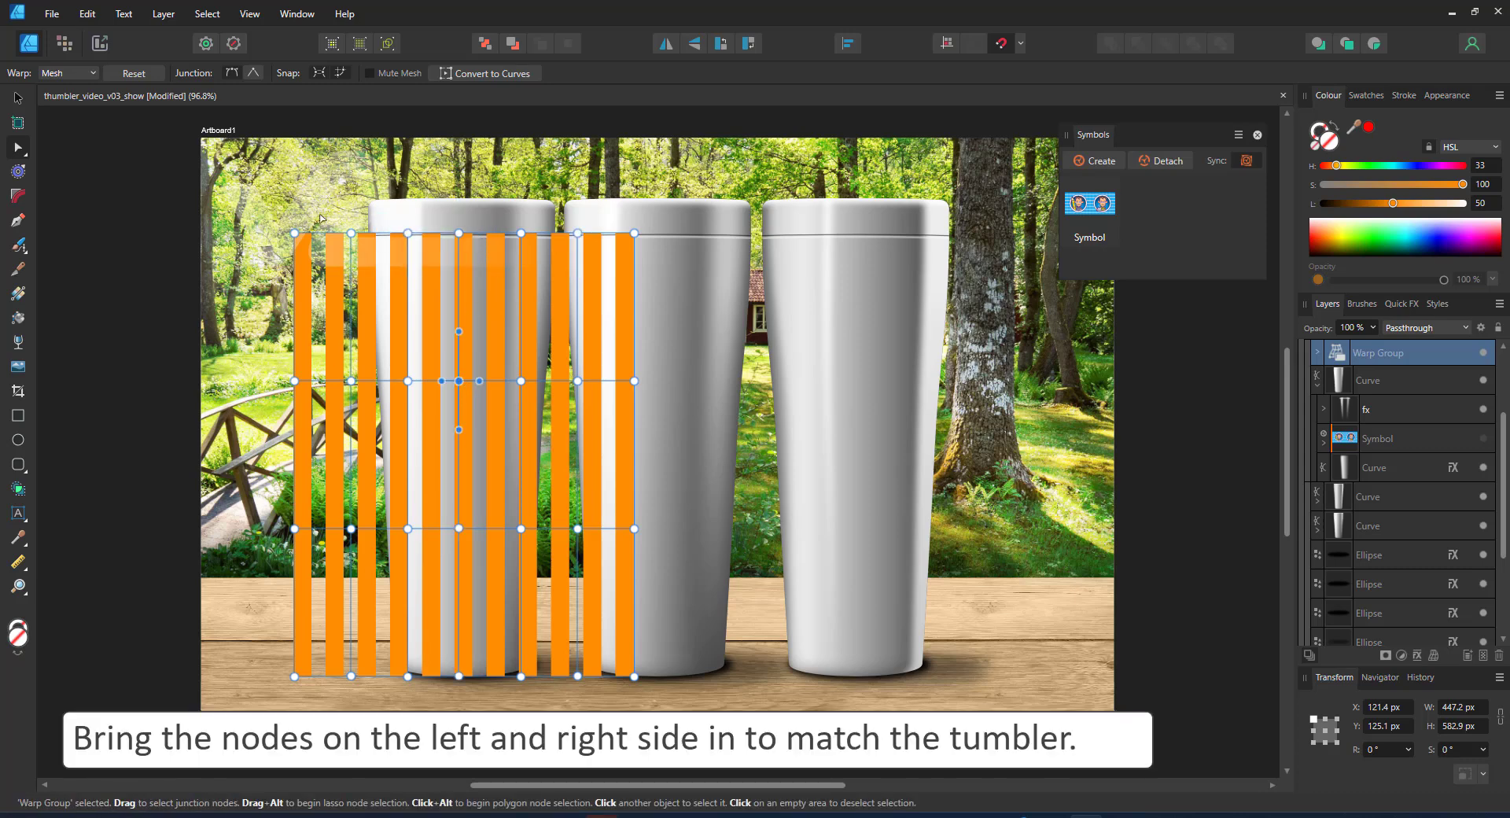
# Pull the two outer columns of mesh nodes on both sides inward toward the left tumbler's sides
pyautogui.moveTo(248, 216); pyautogui.dragTo(320, 702)
pyautogui.moveTo(294, 529); pyautogui.dragTo(330, 529)
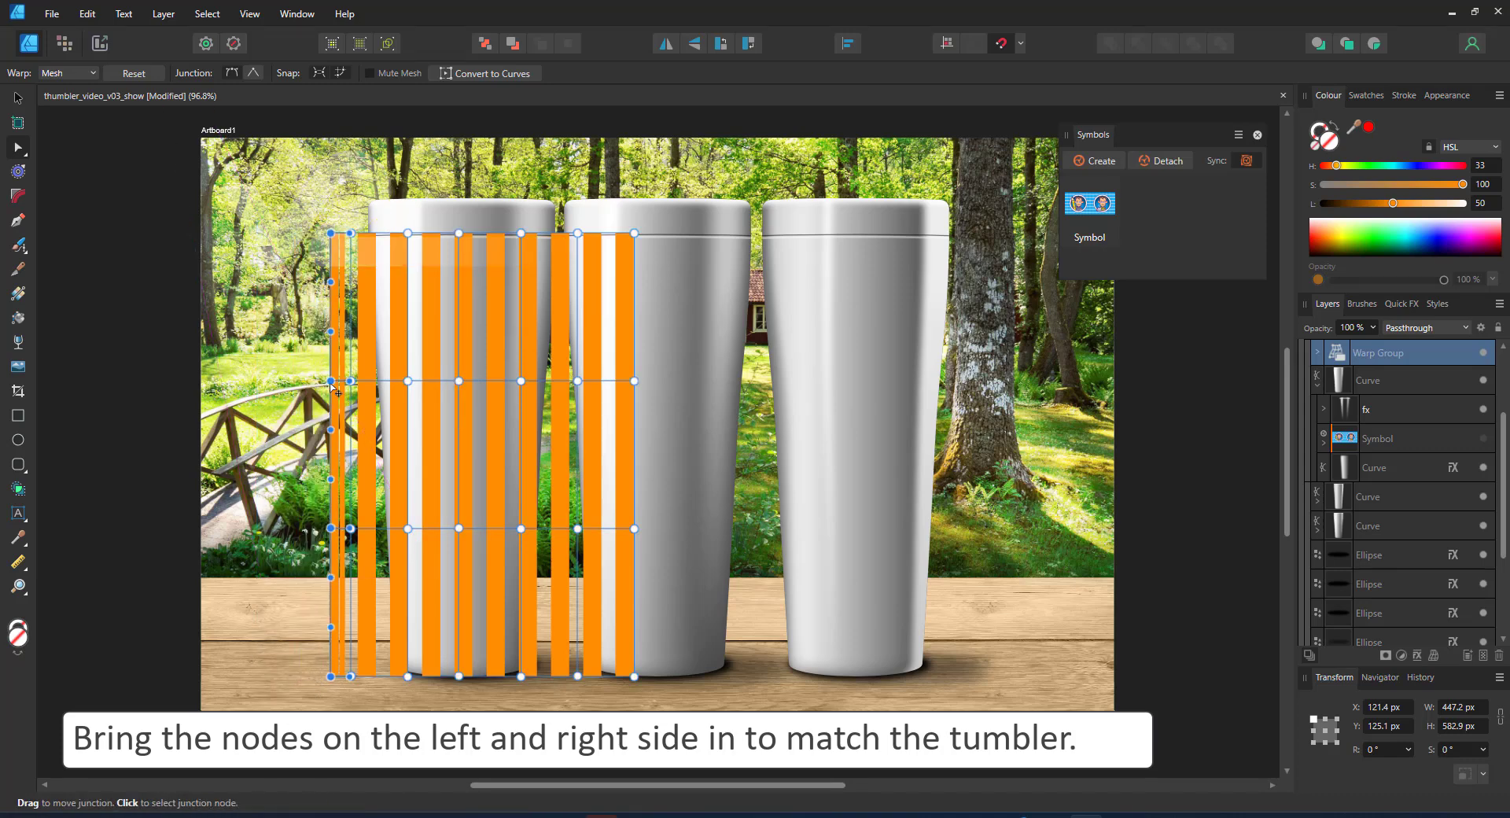
pyautogui.moveTo(250, 205); pyautogui.dragTo(352, 676)
pyautogui.moveTo(545, 190); pyautogui.dragTo(672, 702)
pyautogui.moveTo(632, 382); pyautogui.dragTo(588, 376)
pyautogui.moveTo(548, 213); pyautogui.dragTo(620, 699)
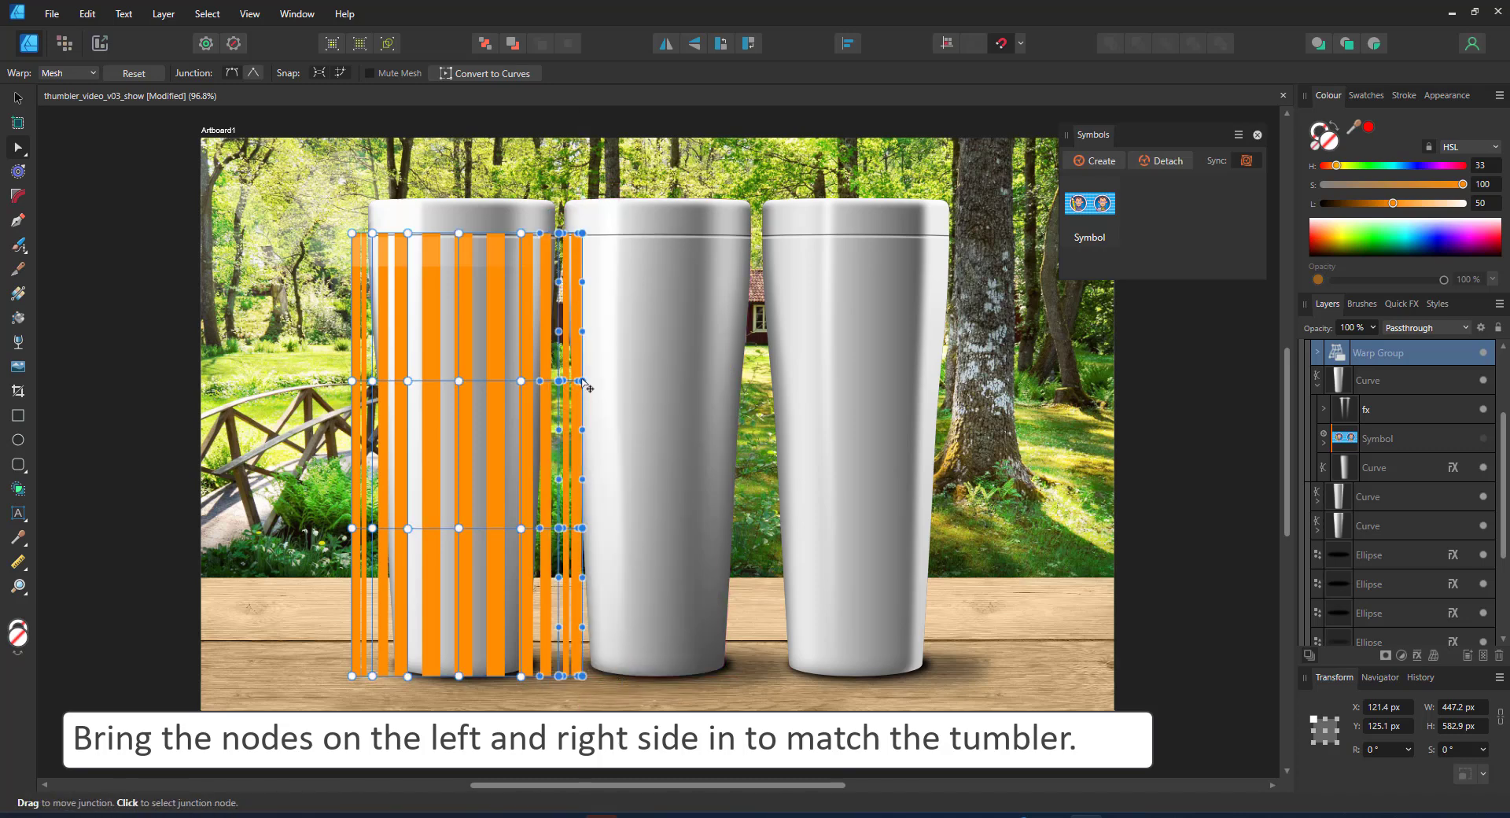
# Shift the three right-hand and three left-hand mesh columns slightly further in toward the tumbler's centre
pyautogui.moveTo(508, 205); pyautogui.dragTo(611, 685)
pyautogui.moveTo(580, 382)
pyautogui.mouseDown()
pyautogui.moveTo(617, 404)
pyautogui.moveTo(571, 385)
pyautogui.mouseUp()
pyautogui.hotkey('ctrl', 'z')
pyautogui.click(618, 409)
pyautogui.moveTo(289, 179); pyautogui.dragTo(423, 719)
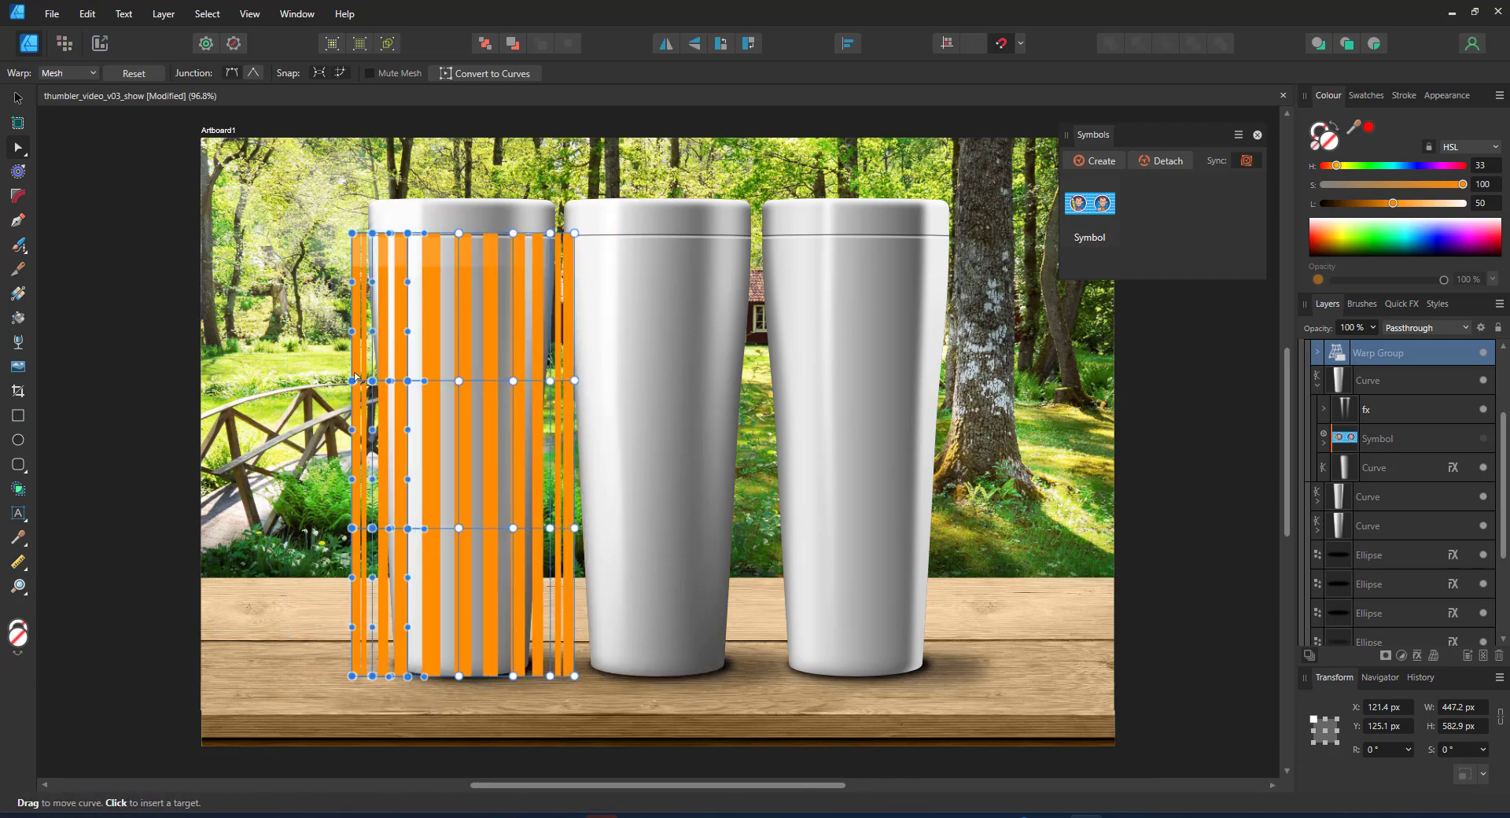
pyautogui.moveTo(353, 380); pyautogui.dragTo(362, 381)
# Nudge the two rightmost mesh columns inward in small moves so they sit closer to the tumbler's edge
pyautogui.scroll(3, 364, 290)
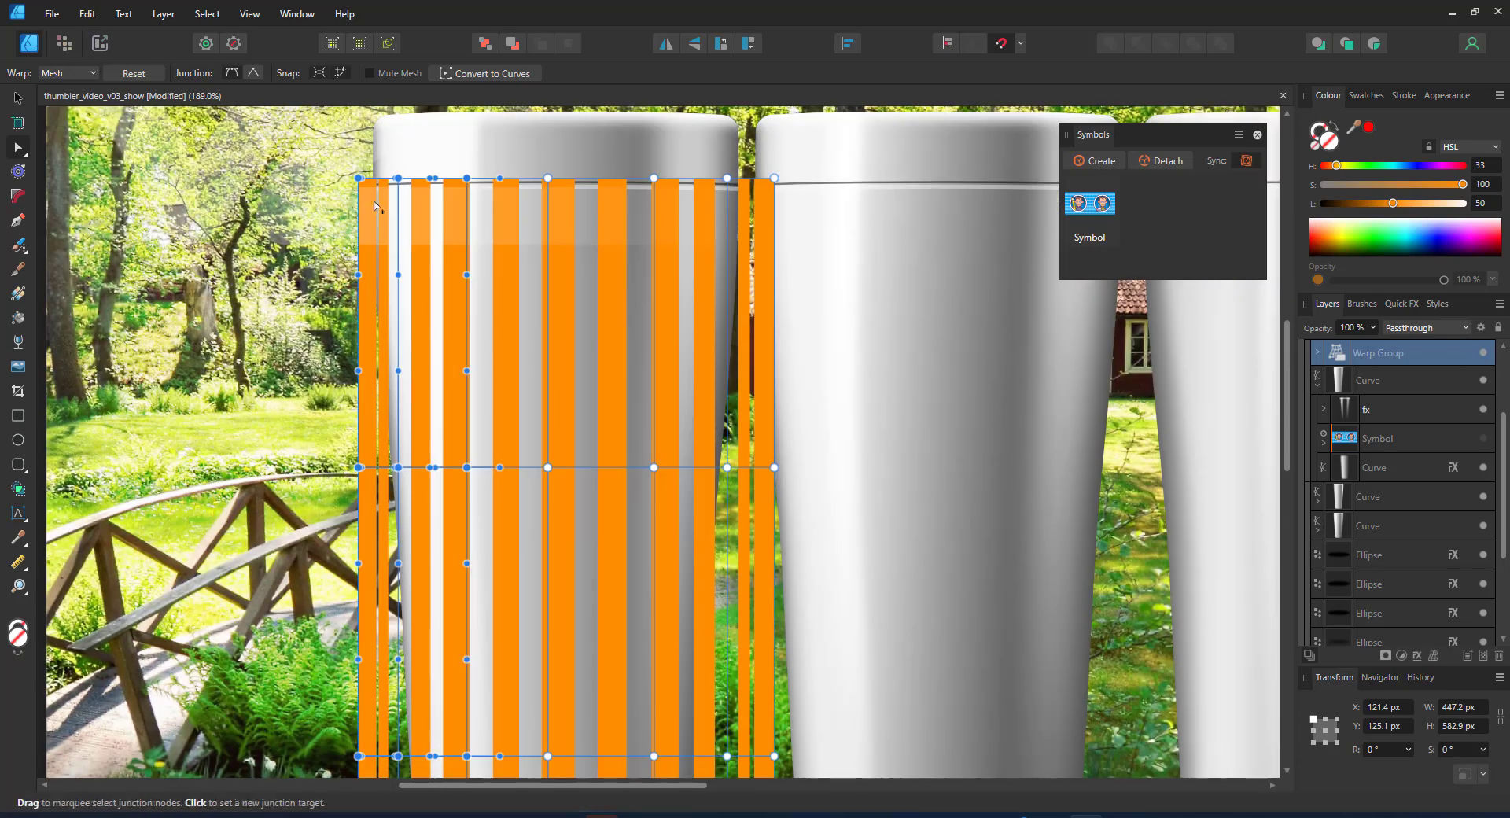
pyautogui.moveTo(690, 145); pyautogui.dragTo(816, 800)
pyautogui.moveTo(728, 424); pyautogui.dragTo(685, 118)
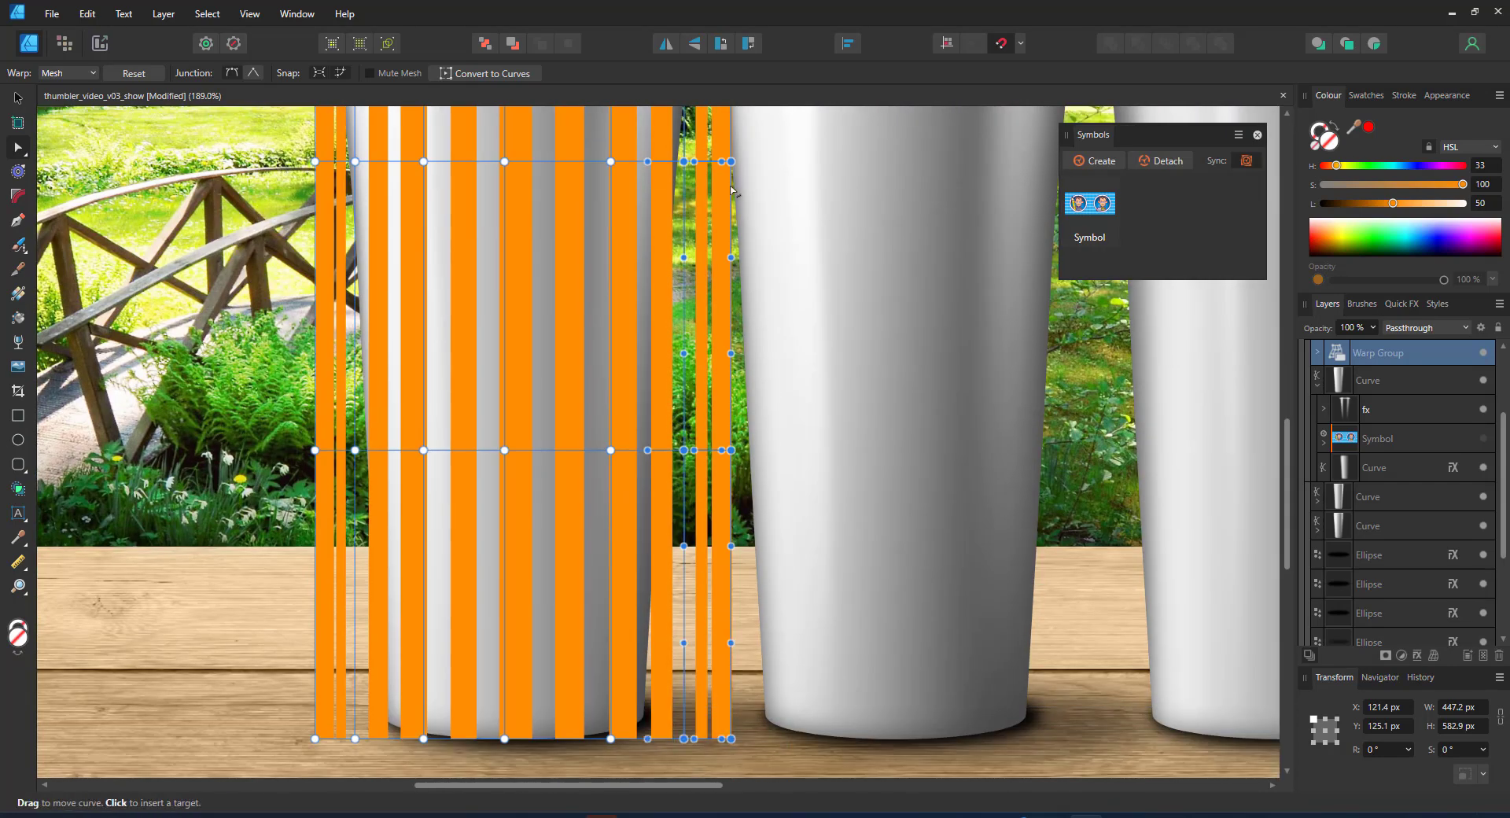
pyautogui.moveTo(731, 163); pyautogui.dragTo(718, 162)
pyautogui.click(774, 393)
pyautogui.moveTo(705, 744); pyautogui.dragTo(799, 143)
pyautogui.scroll(3, 780, 184)
pyautogui.scroll(3, 780, 185)
pyautogui.moveTo(721, 208); pyautogui.dragTo(710, 209)
# Turn off snapping and raise the outer bottom mesh nodes on both sides to start curving the bottom edge
pyautogui.scroll(-2, 331, 533)
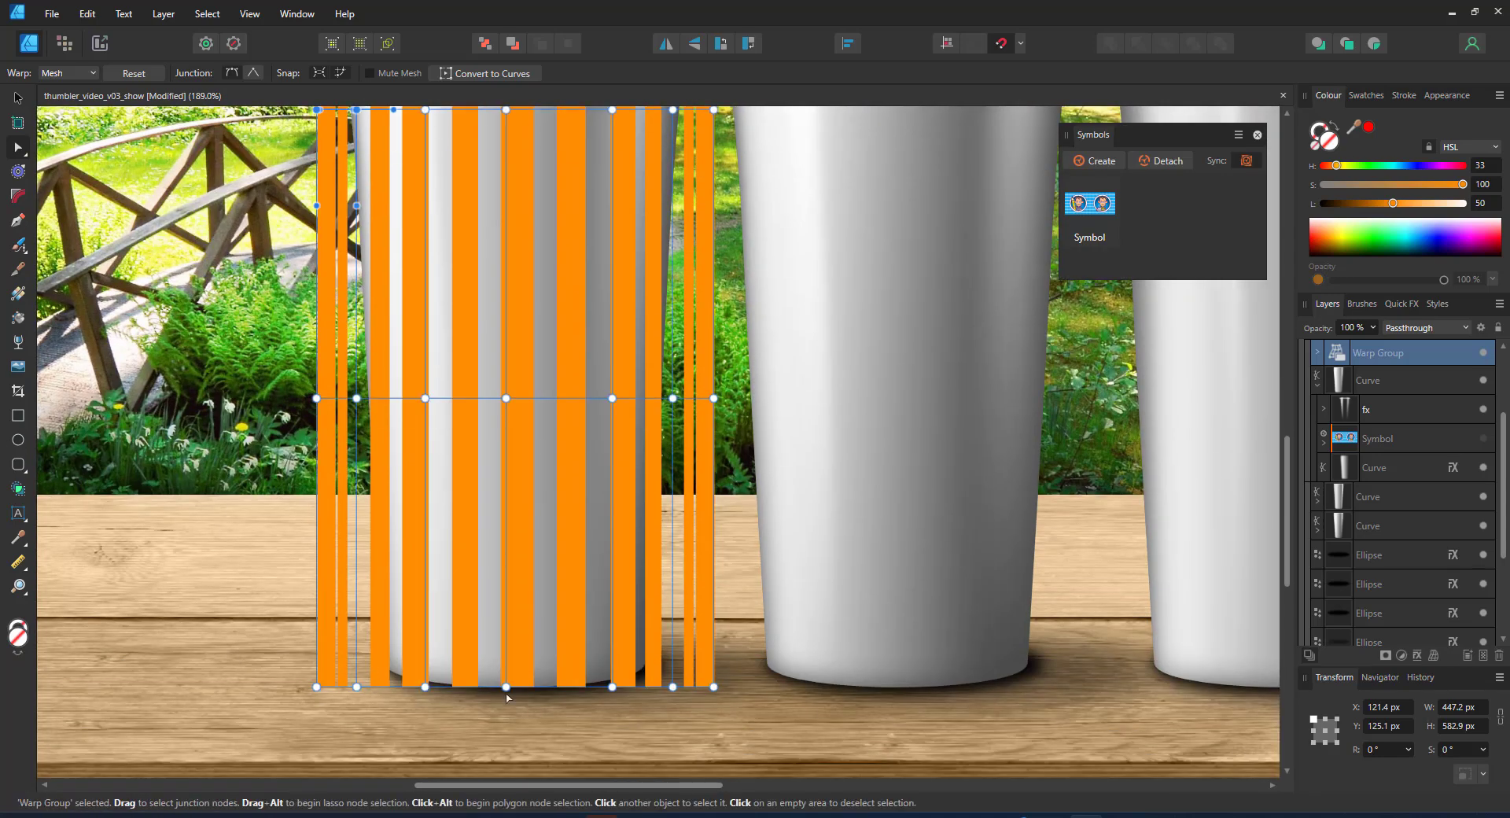
pyautogui.click(442, 691)
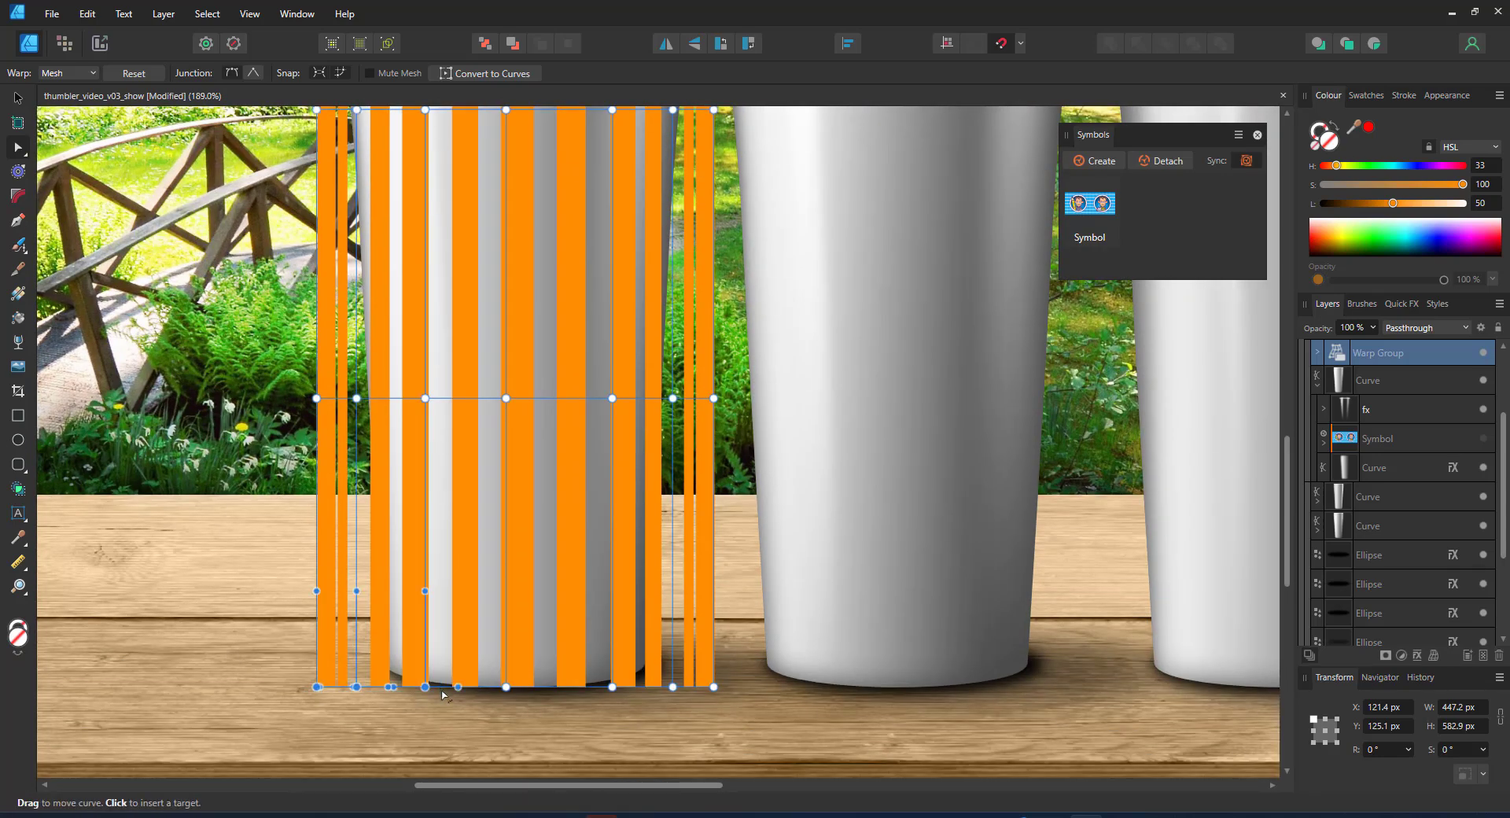
pyautogui.moveTo(589, 658)
pyautogui.mouseDown()
pyautogui.moveTo(736, 730)
pyautogui.moveTo(714, 661)
pyautogui.moveTo(714, 681)
pyautogui.mouseUp()
pyautogui.click(1002, 43)
pyautogui.moveTo(759, 634); pyautogui.dragTo(647, 696)
pyautogui.moveTo(277, 635); pyautogui.dragTo(406, 727)
pyautogui.moveTo(357, 680); pyautogui.dragTo(353, 661)
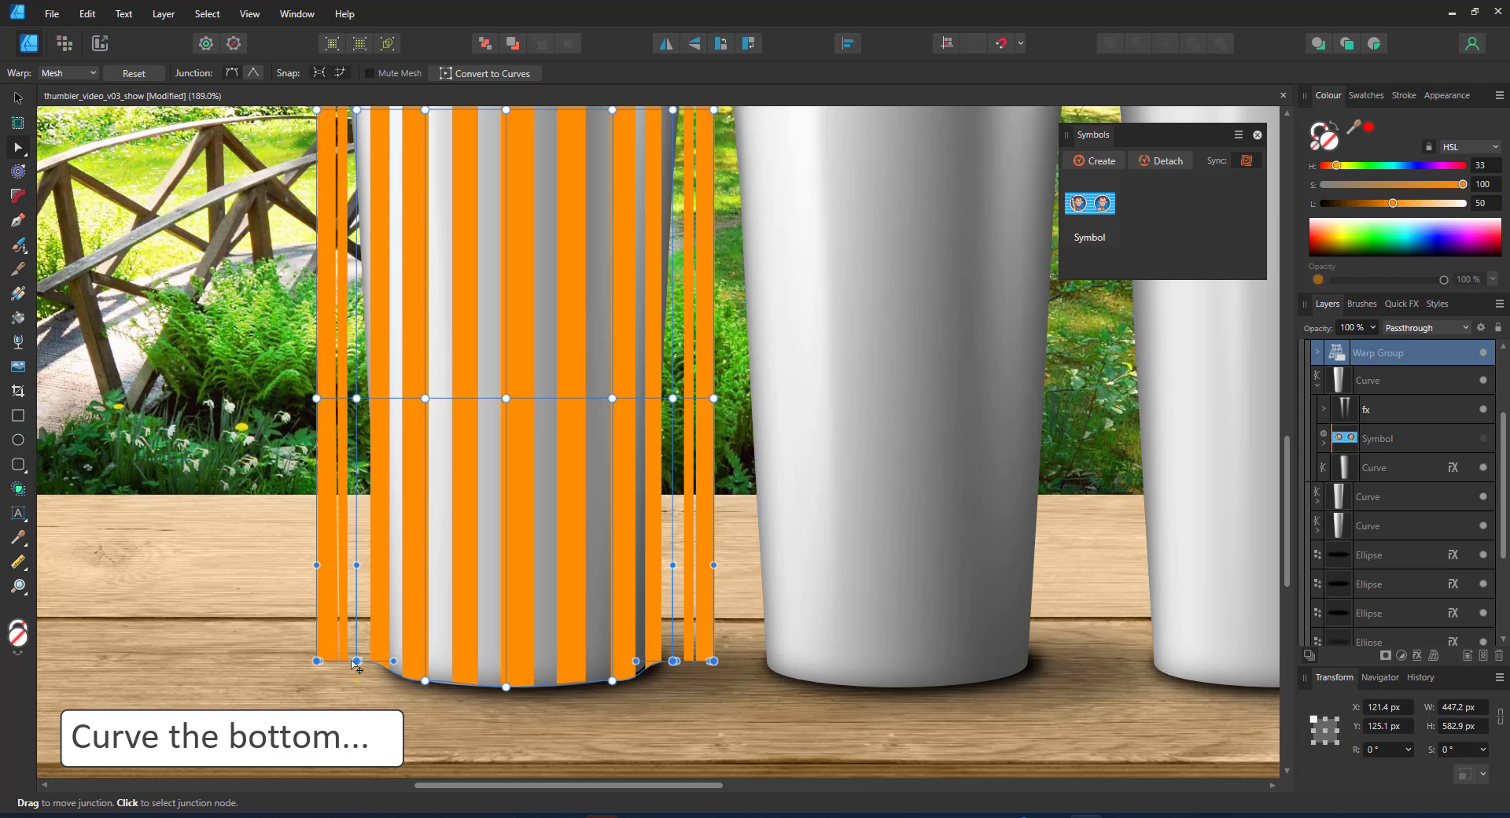
# Raise the bottom corner nodes and align their curve handles so the mesh's bottom edge follows the tumbler's rounded base
pyautogui.moveTo(769, 704); pyautogui.dragTo(769, 705)
pyautogui.moveTo(714, 662)
pyautogui.mouseDown()
pyautogui.moveTo(714, 632)
pyautogui.moveTo(701, 649)
pyautogui.mouseUp()
pyautogui.click(673, 662)
pyautogui.click(357, 661)
pyautogui.moveTo(401, 695); pyautogui.dragTo(400, 695)
pyautogui.moveTo(393, 661); pyautogui.dragTo(399, 682)
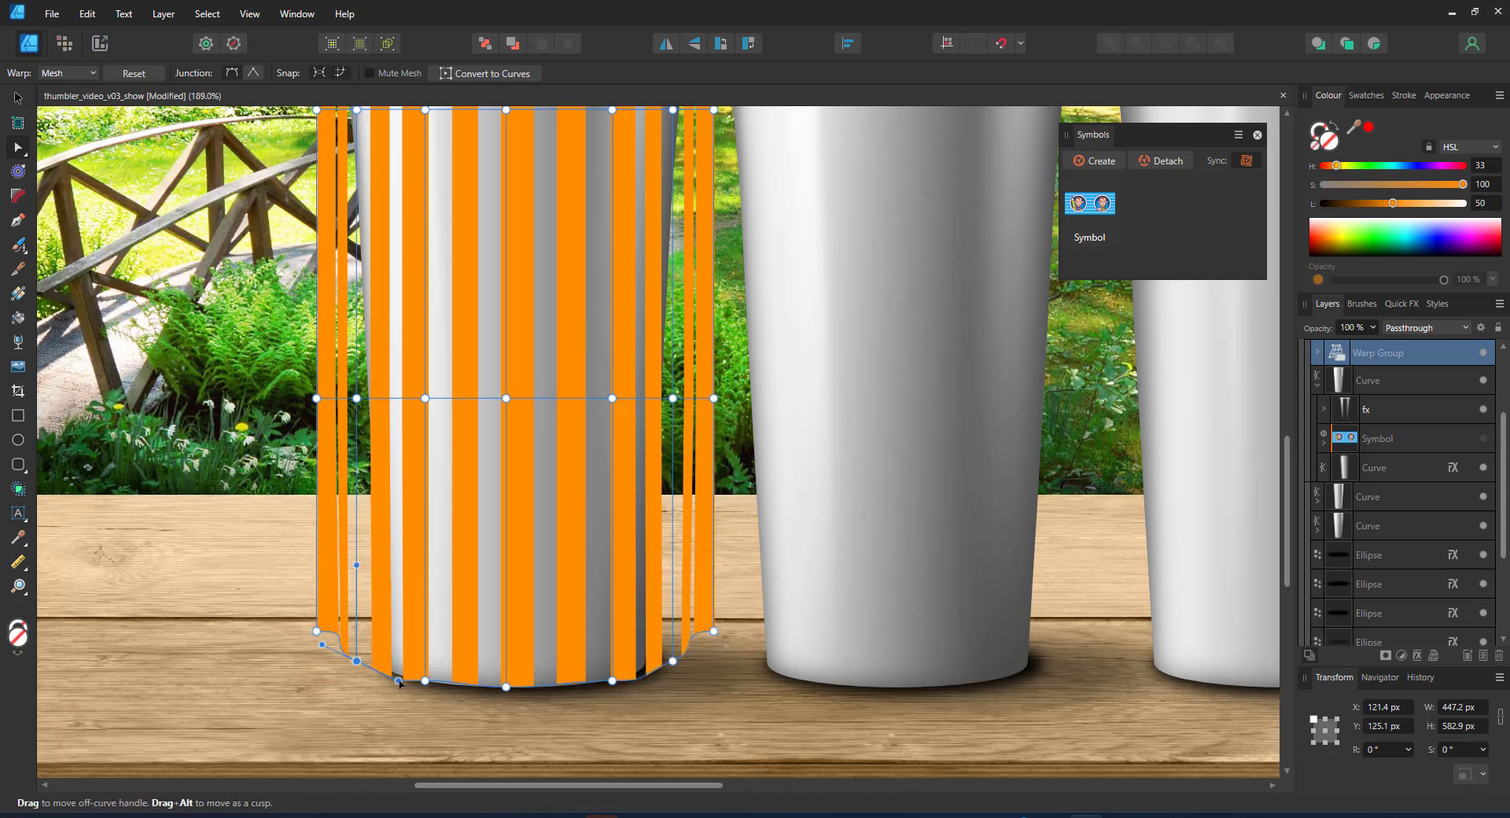
pyautogui.click(713, 631)
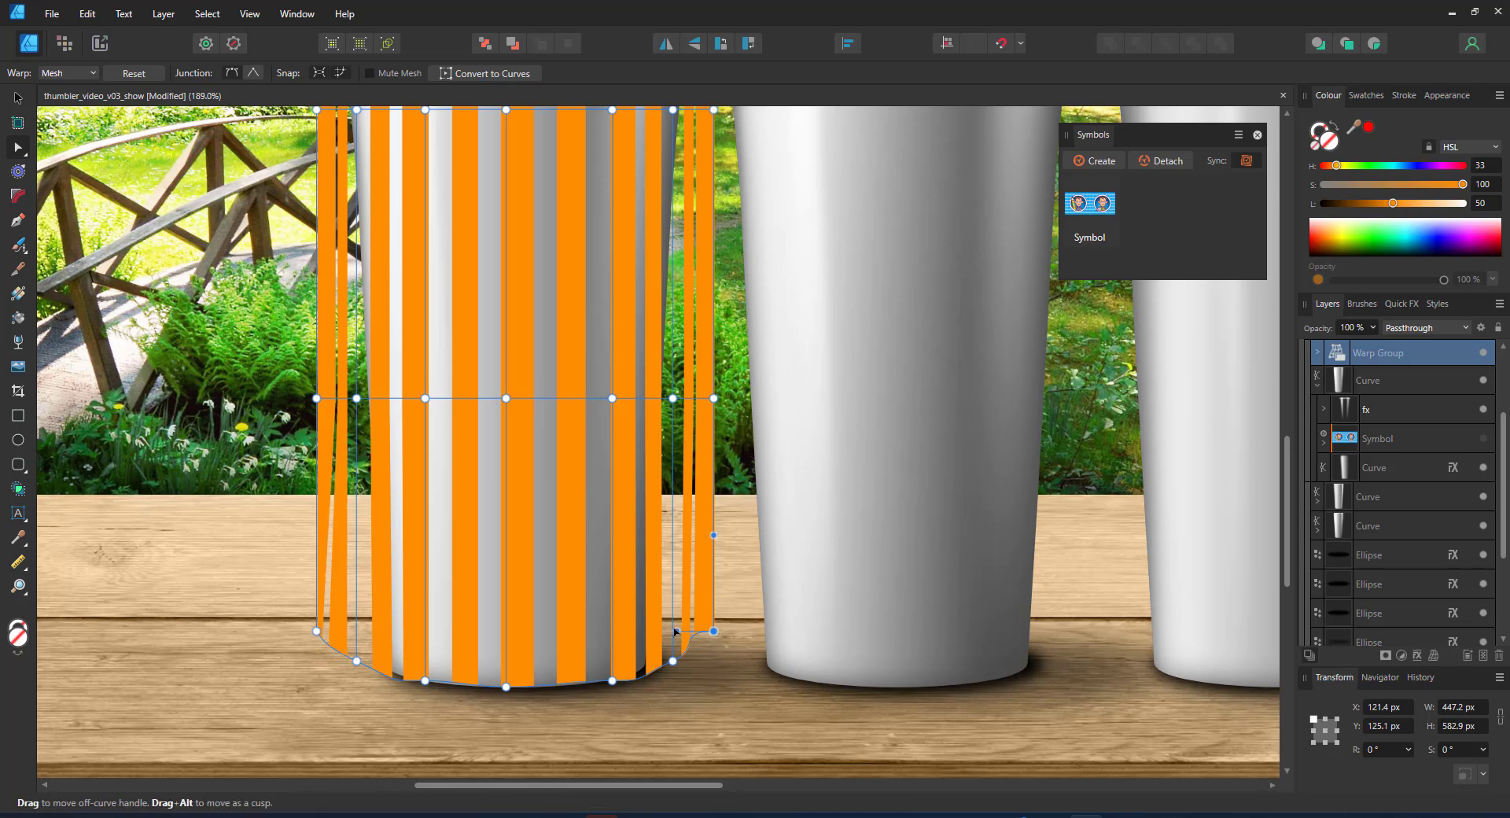
pyautogui.moveTo(707, 639); pyautogui.dragTo(705, 642)
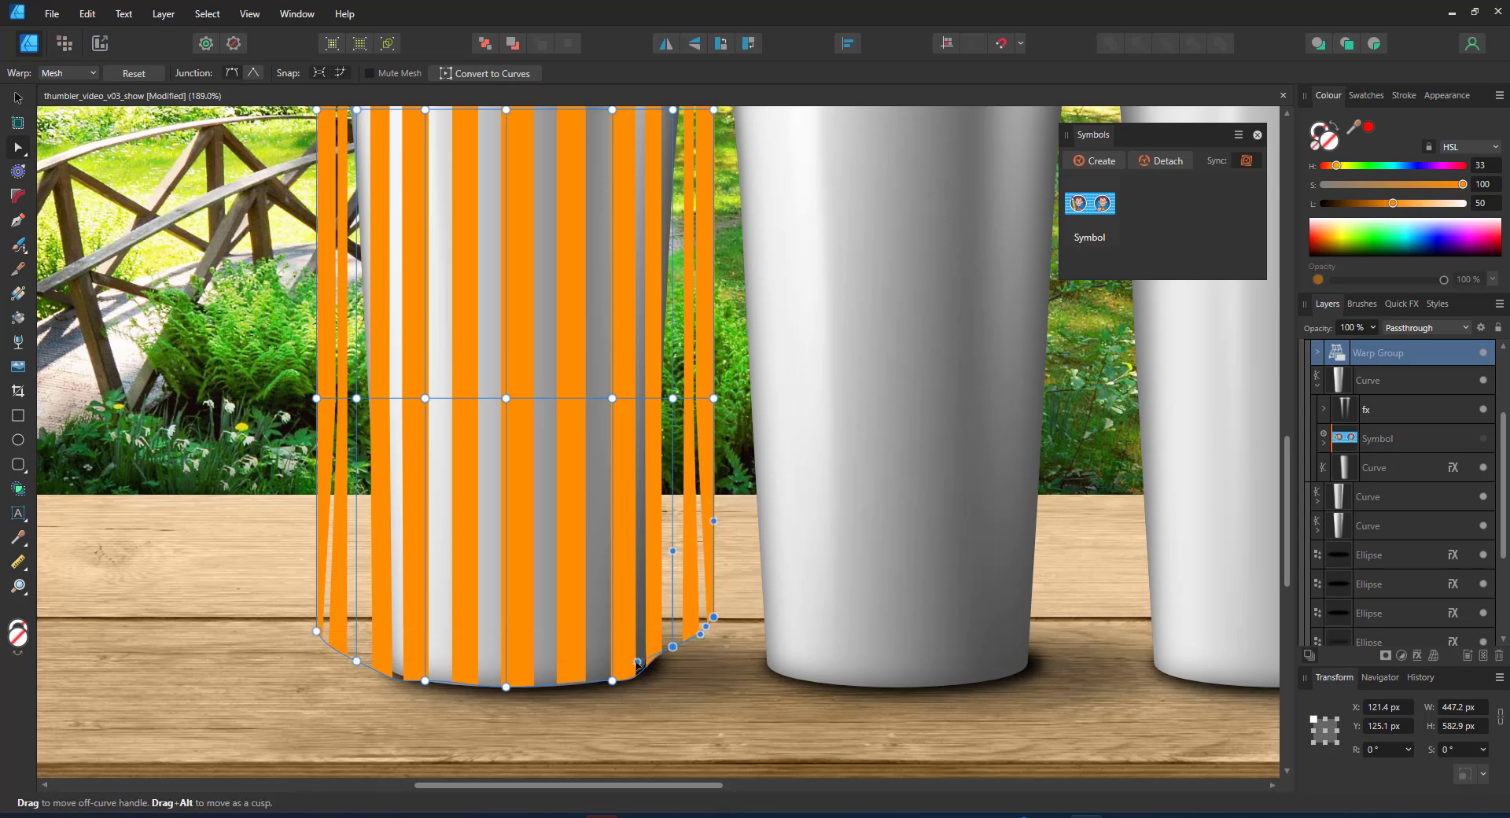
pyautogui.click(356, 659)
pyautogui.moveTo(358, 659); pyautogui.dragTo(358, 653)
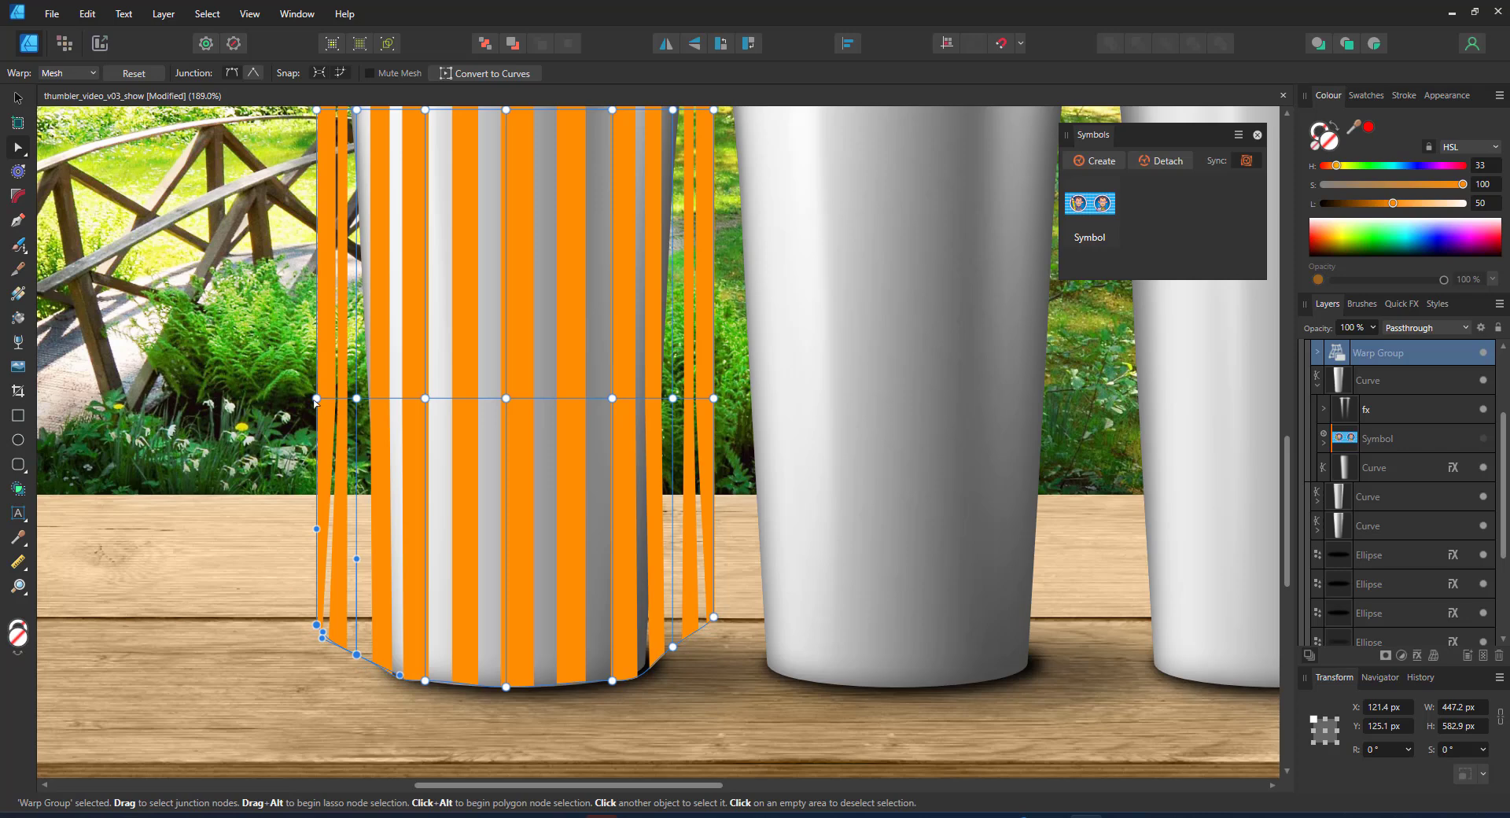
# Move the lower nodes of the two right mesh columns inward to follow the tumbler's taper, undoing the stray handle moves
pyautogui.moveTo(240, 751); pyautogui.dragTo(396, 345)
pyautogui.moveTo(759, 732); pyautogui.dragTo(647, 354)
pyautogui.click(716, 417)
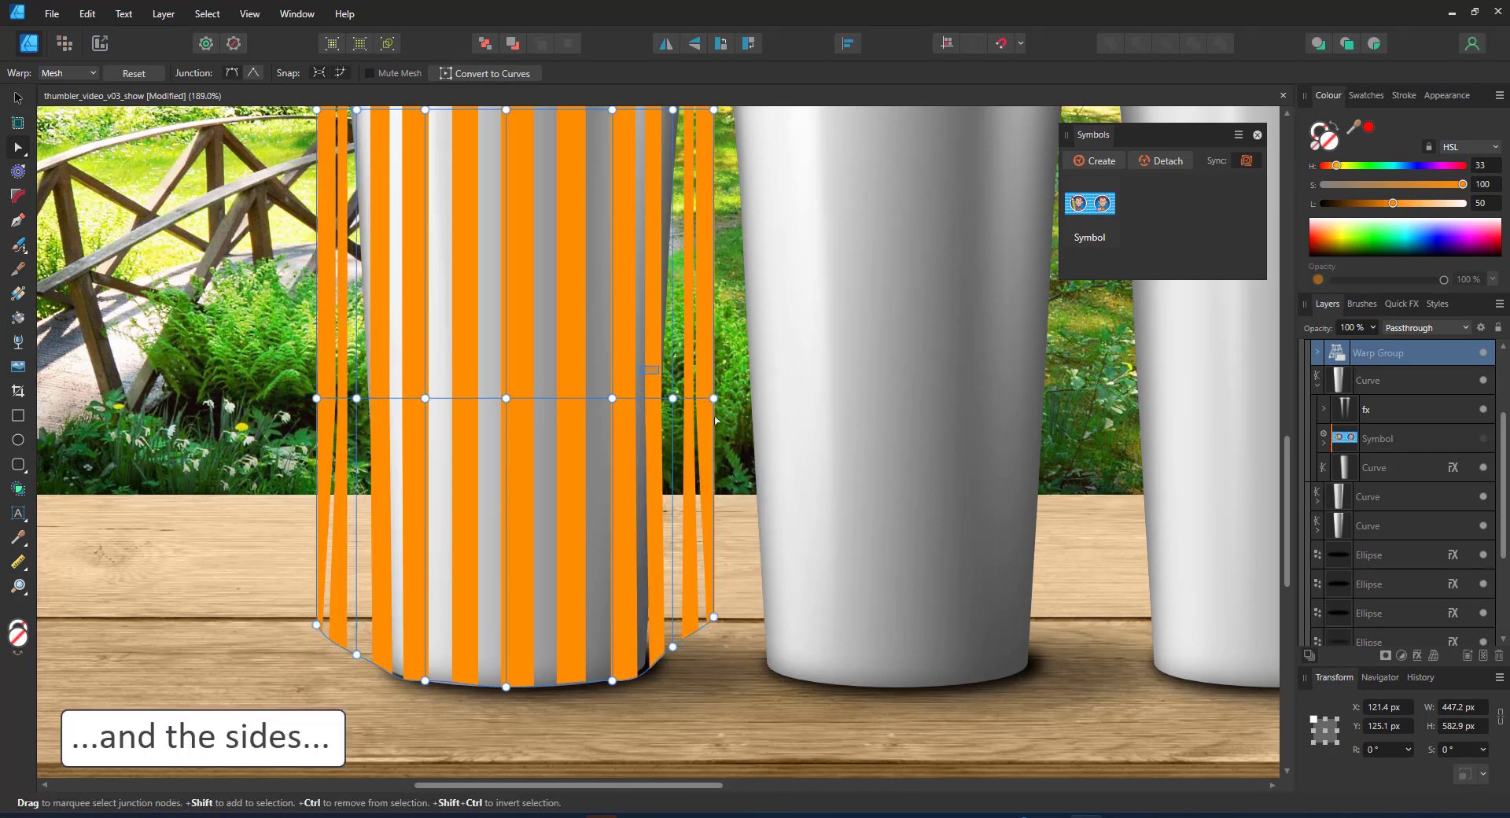
pyautogui.moveTo(673, 657); pyautogui.dragTo(689, 618)
pyautogui.moveTo(663, 399); pyautogui.dragTo(682, 400)
pyautogui.hotkey('ctrl', 'z')
pyautogui.hotkey('ctrl', 'z')
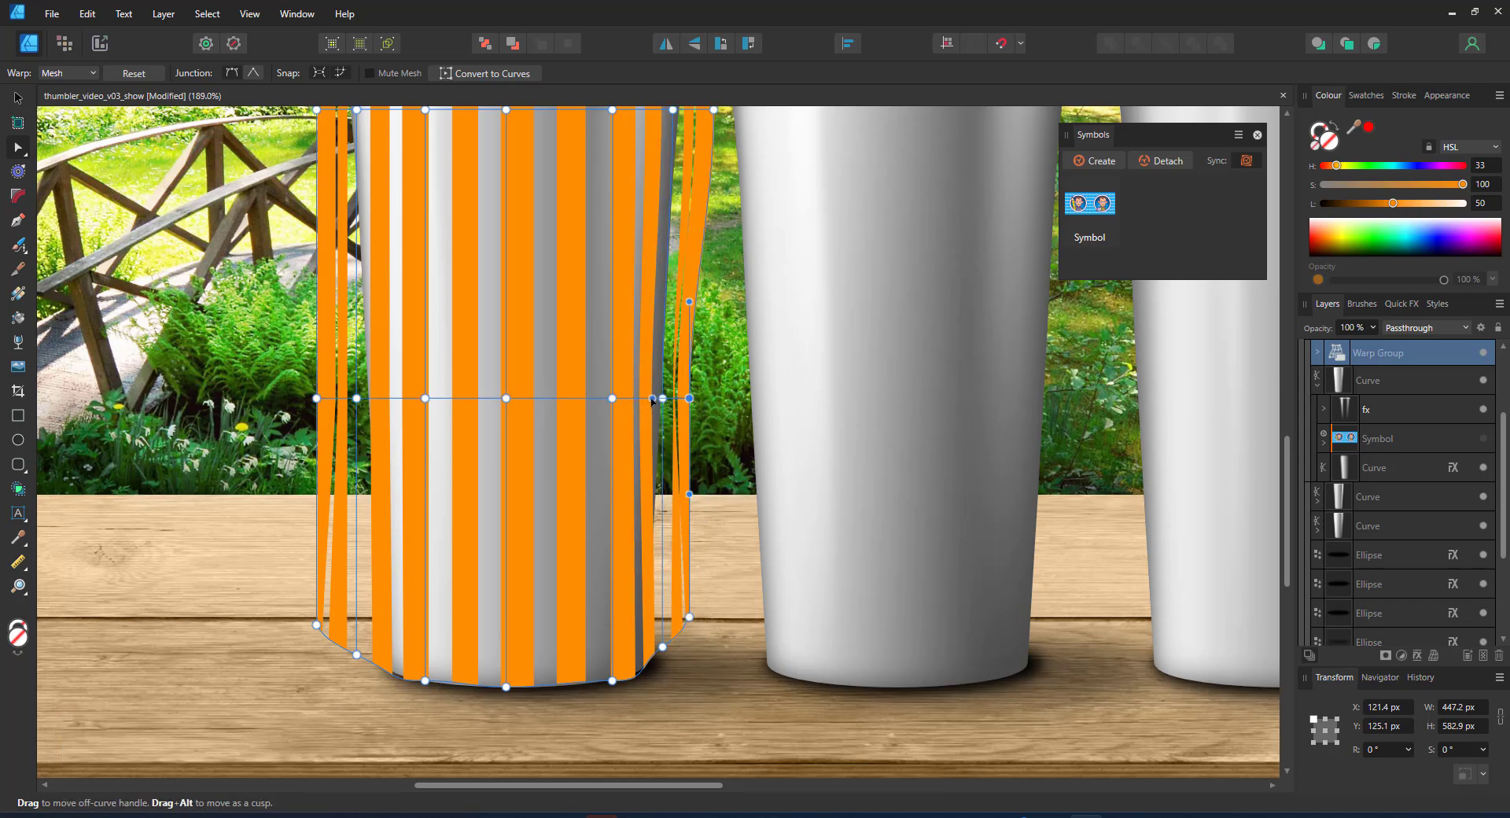
pyautogui.hotkey('ctrl', 'z')
# Move the lower nodes of the two left mesh columns inward to follow the tumbler's tapered left side
pyautogui.moveTo(253, 360); pyautogui.dragTo(332, 726)
pyautogui.moveTo(316, 625); pyautogui.dragTo(330, 625)
pyautogui.moveTo(272, 361); pyautogui.dragTo(377, 708)
pyautogui.moveTo(357, 655); pyautogui.dragTo(364, 663)
pyautogui.moveTo(280, 592); pyautogui.dragTo(381, 683)
pyautogui.moveTo(364, 663); pyautogui.dragTo(374, 663)
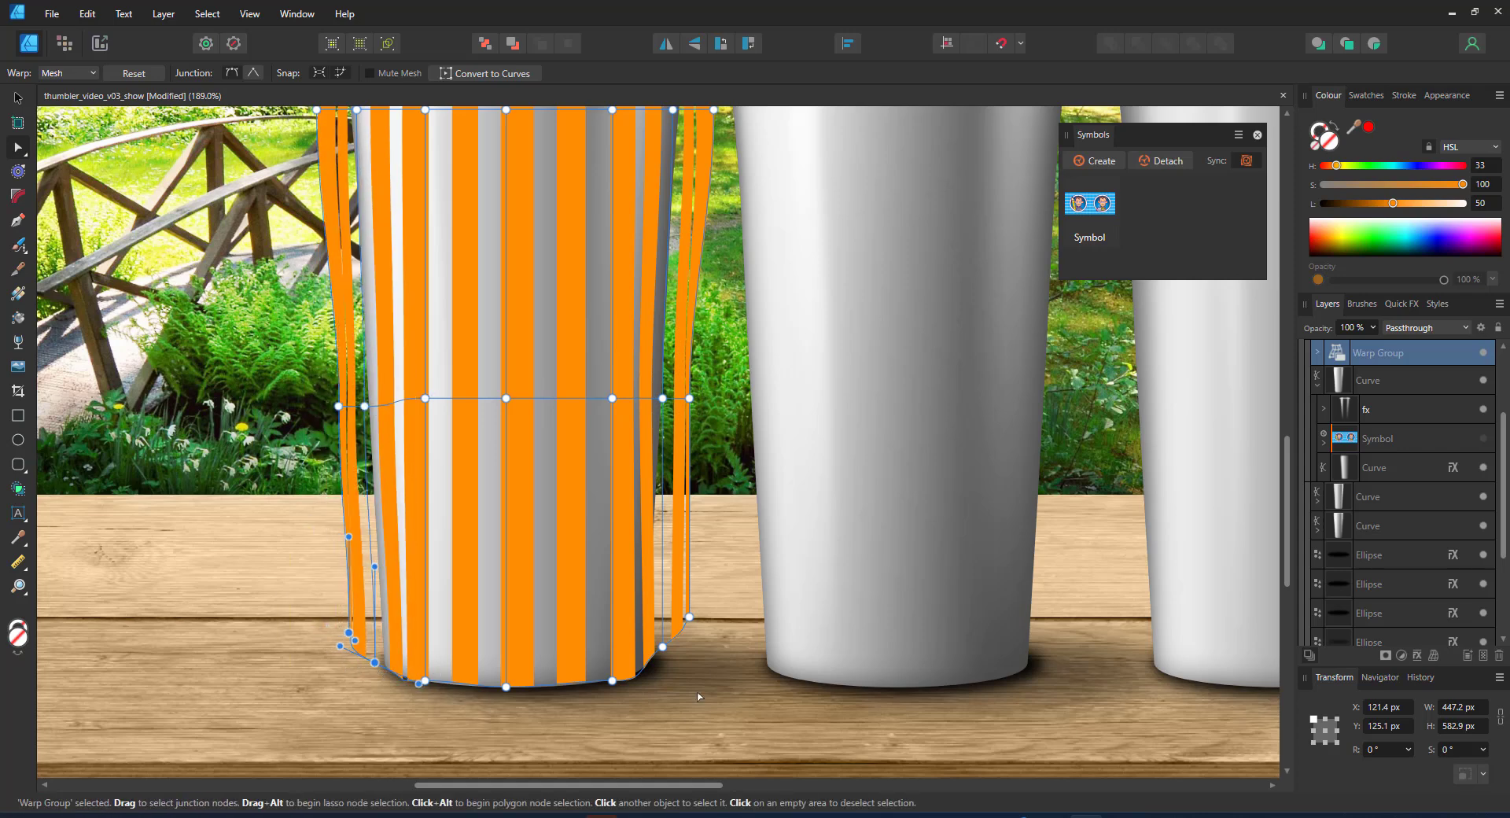
# Fit the outer nodes of the two middle mesh rows to the tumbler's taper on both sides
pyautogui.moveTo(701, 697); pyautogui.dragTo(654, 664)
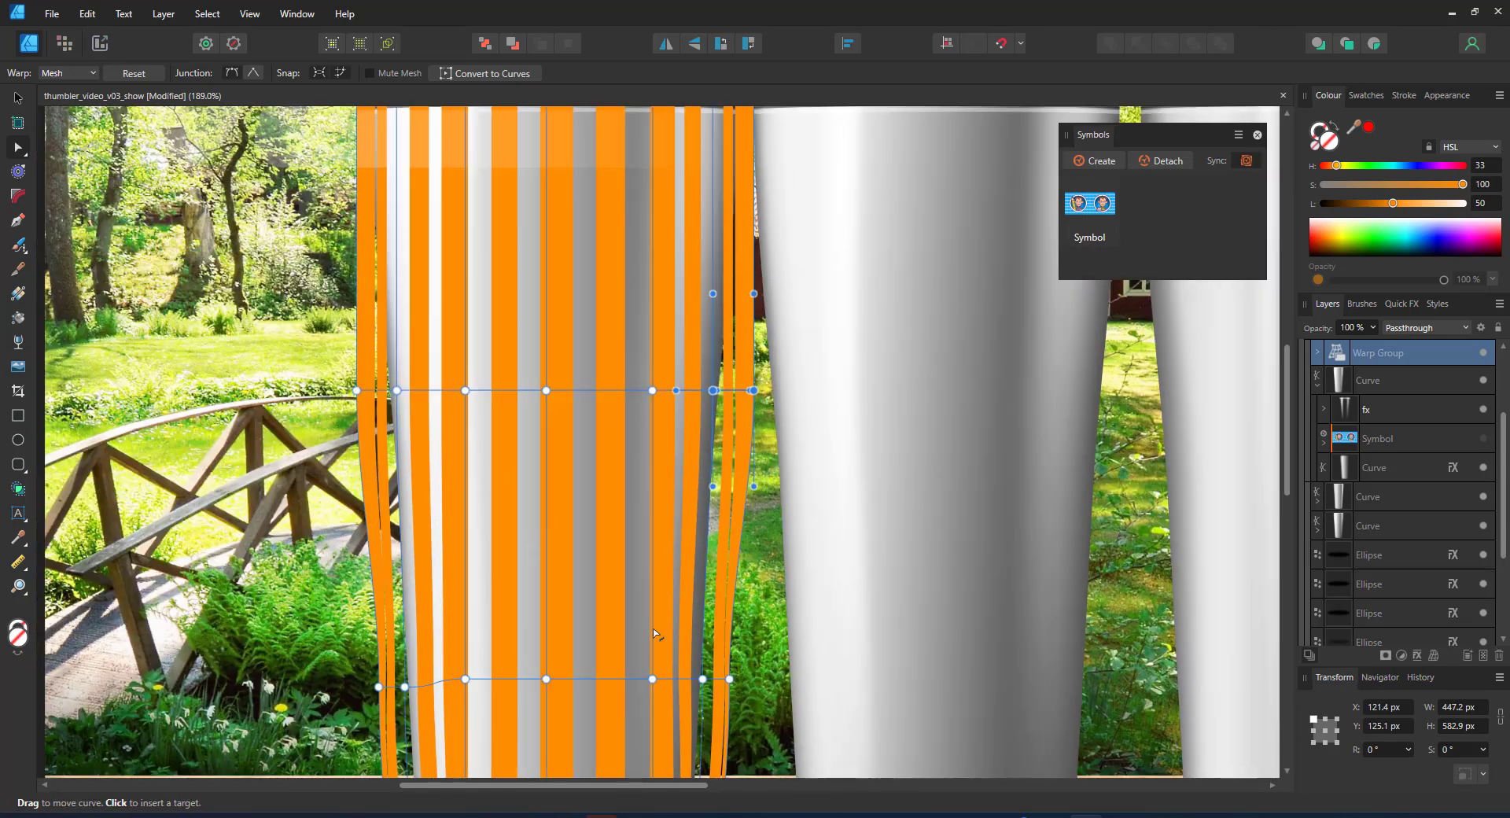
pyautogui.moveTo(296, 364); pyautogui.dragTo(394, 390)
pyautogui.moveTo(790, 364); pyautogui.dragTo(737, 391)
pyautogui.moveTo(328, 653); pyautogui.dragTo(386, 699)
pyautogui.moveTo(415, 687)
pyautogui.mouseDown()
pyautogui.moveTo(396, 690)
pyautogui.moveTo(428, 680)
pyautogui.moveTo(389, 679)
pyautogui.moveTo(421, 694)
pyautogui.mouseUp()
pyautogui.hotkey('ctrl', 'z')
pyautogui.moveTo(415, 680); pyautogui.dragTo(425, 680)
pyautogui.moveTo(763, 663); pyautogui.dragTo(689, 700)
pyautogui.moveTo(702, 679); pyautogui.dragTo(692, 678)
# Refine the right-side mesh nodes and pull the inner columns' lower nodes toward the tumbler's centre
pyautogui.moveTo(755, 354); pyautogui.dragTo(850, 653)
pyautogui.moveTo(897, 671); pyautogui.dragTo(771, 704)
pyautogui.moveTo(789, 682); pyautogui.dragTo(775, 387)
pyautogui.click(865, 696)
pyautogui.click(785, 440)
pyautogui.scroll(-2, 540, 600)
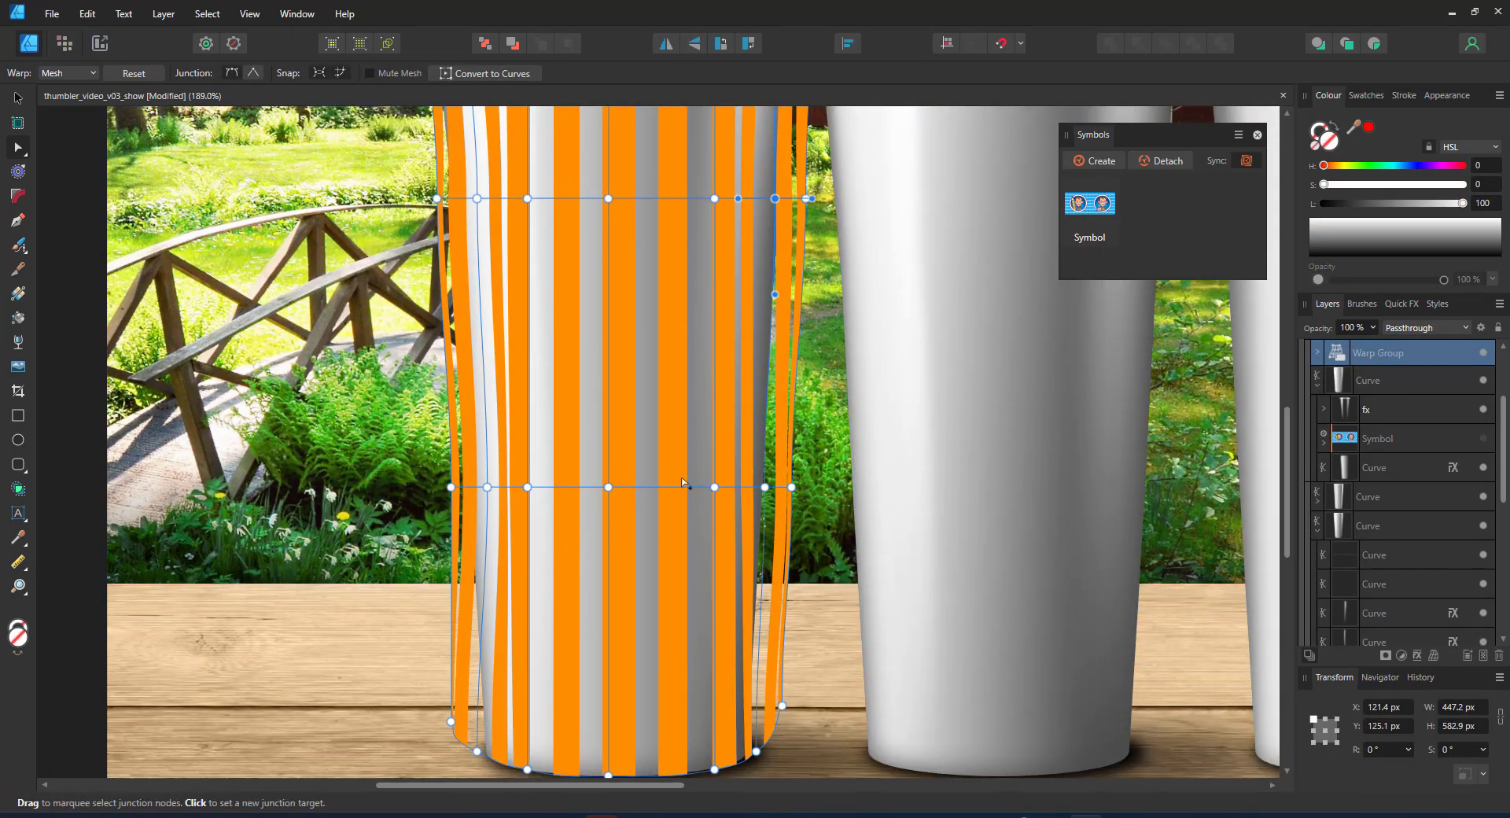
pyautogui.moveTo(715, 487); pyautogui.dragTo(541, 488)
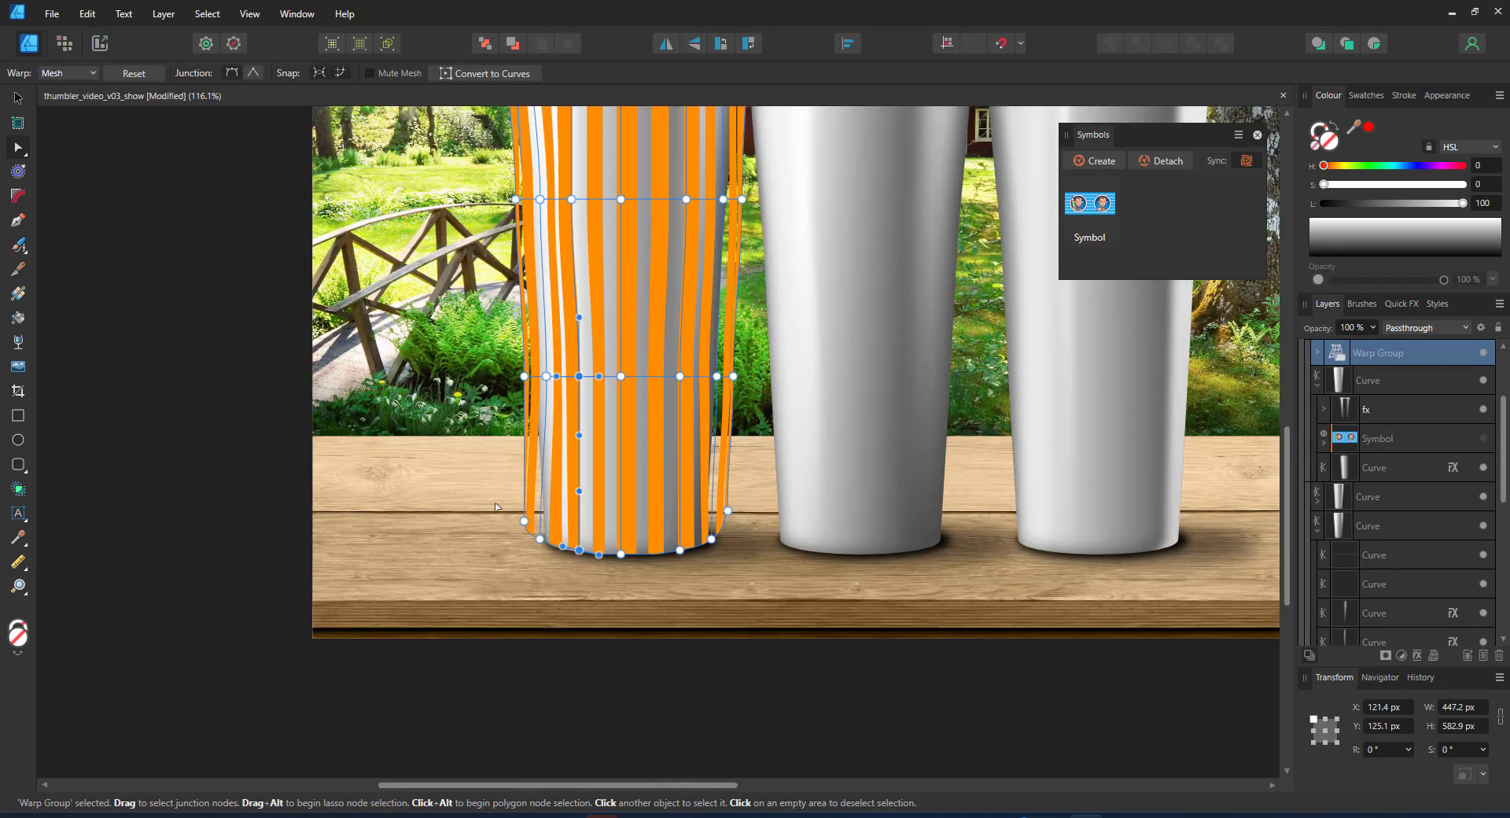
# Smooth the inner left mesh column by adjusting its upper-row nodes and handles, and adjust the right column's lower-row node
pyautogui.hotkey('ctrl', '0')
pyautogui.scroll(2, 375, 415)
pyautogui.click(400, 361)
pyautogui.moveTo(399, 285); pyautogui.dragTo(435, 279)
pyautogui.click(440, 361)
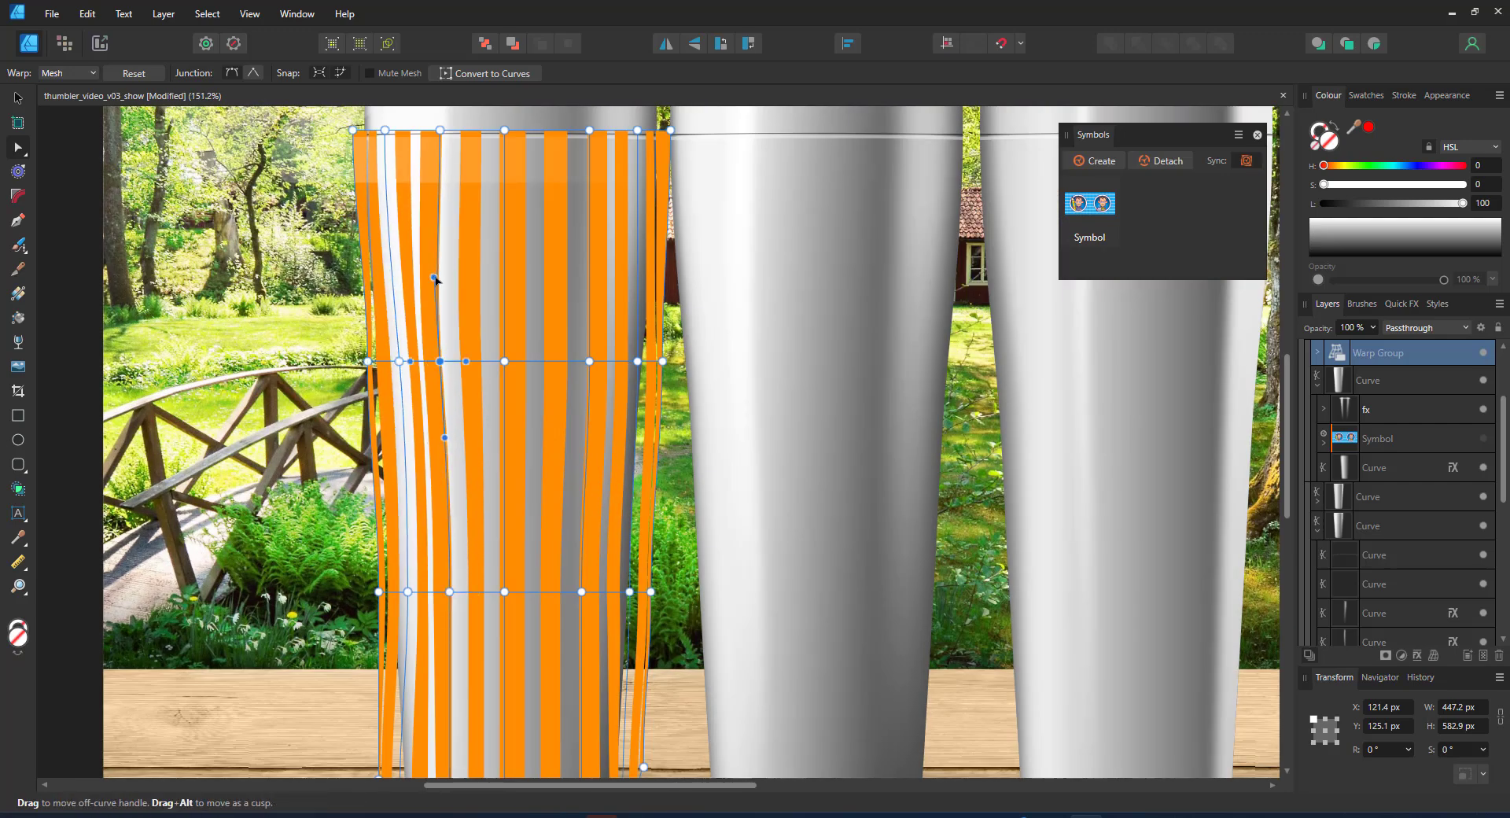
pyautogui.moveTo(394, 361); pyautogui.dragTo(393, 364)
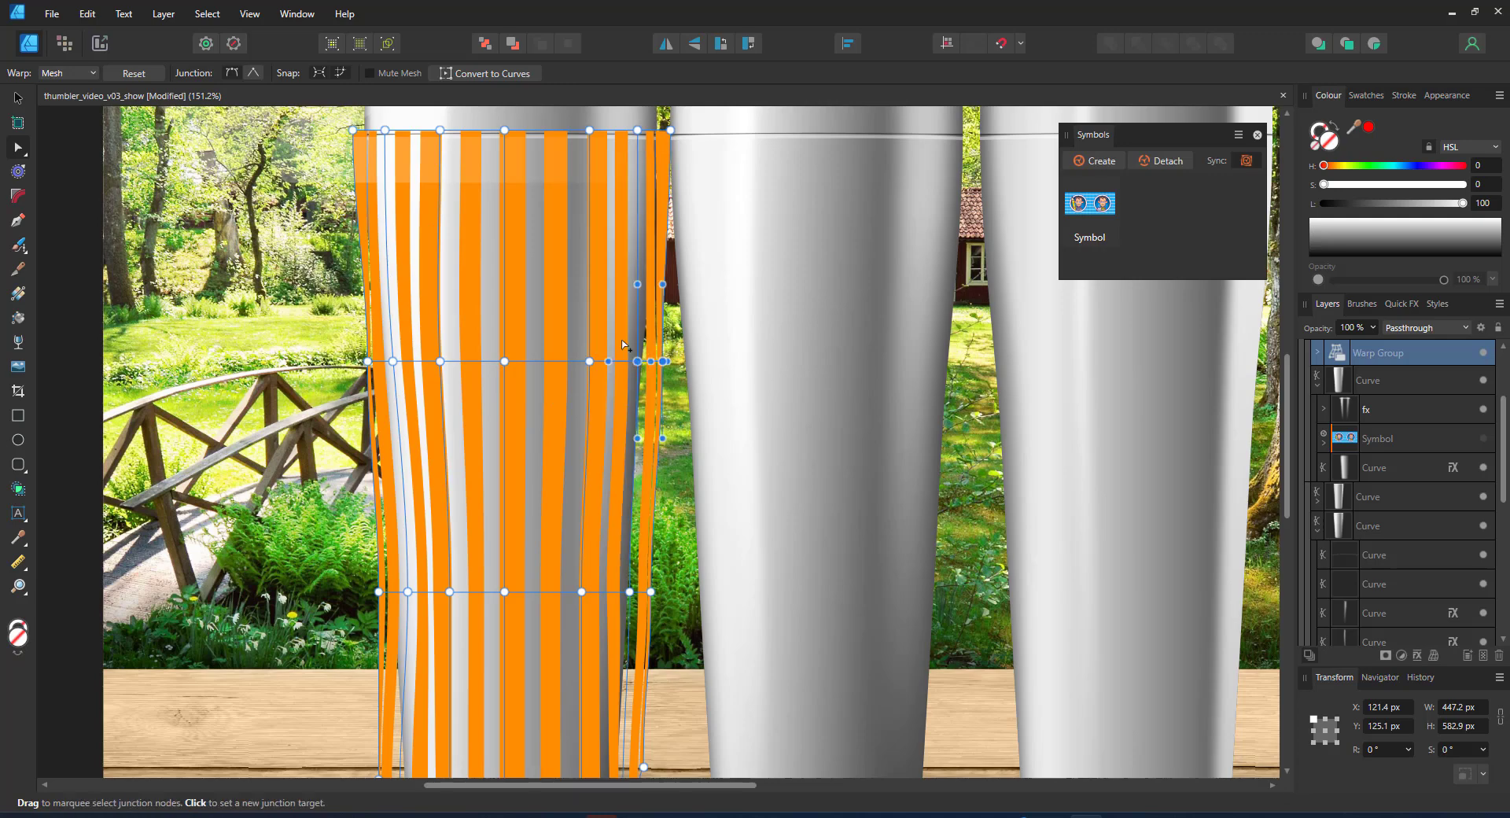
pyautogui.moveTo(629, 592); pyautogui.dragTo(629, 593)
# Move the mesh's bottom-left corner node inward and straighten the vertical handles along the right side
pyautogui.scroll(-3, 628, 596)
pyautogui.moveTo(347, 652); pyautogui.dragTo(407, 719)
pyautogui.moveTo(381, 665); pyautogui.dragTo(391, 668)
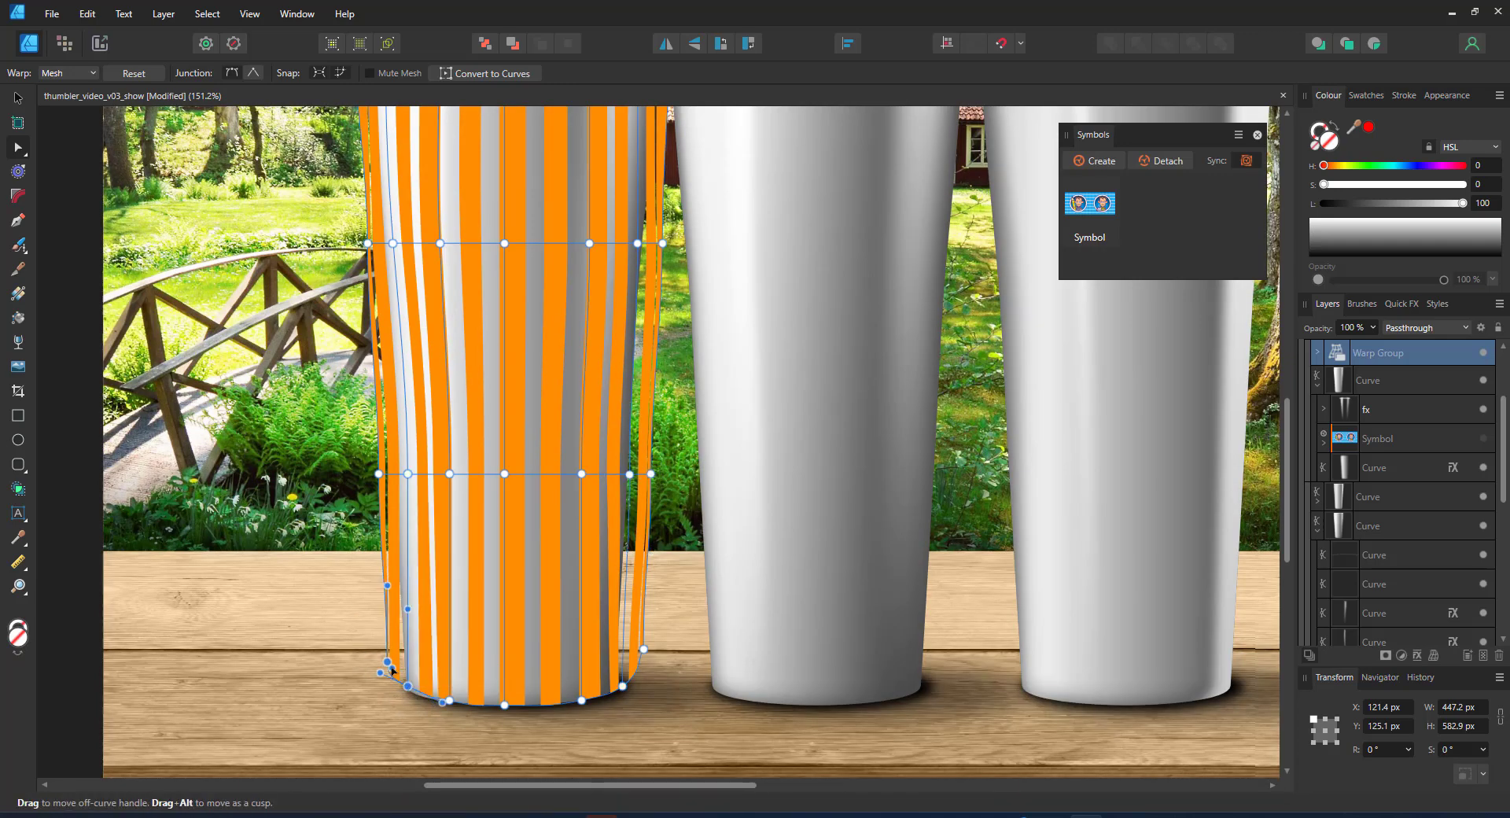
pyautogui.moveTo(628, 361); pyautogui.dragTo(630, 412)
pyautogui.moveTo(631, 526); pyautogui.dragTo(629, 526)
pyautogui.scroll(-2, 573, 339)
pyautogui.scroll(3, 531, 252)
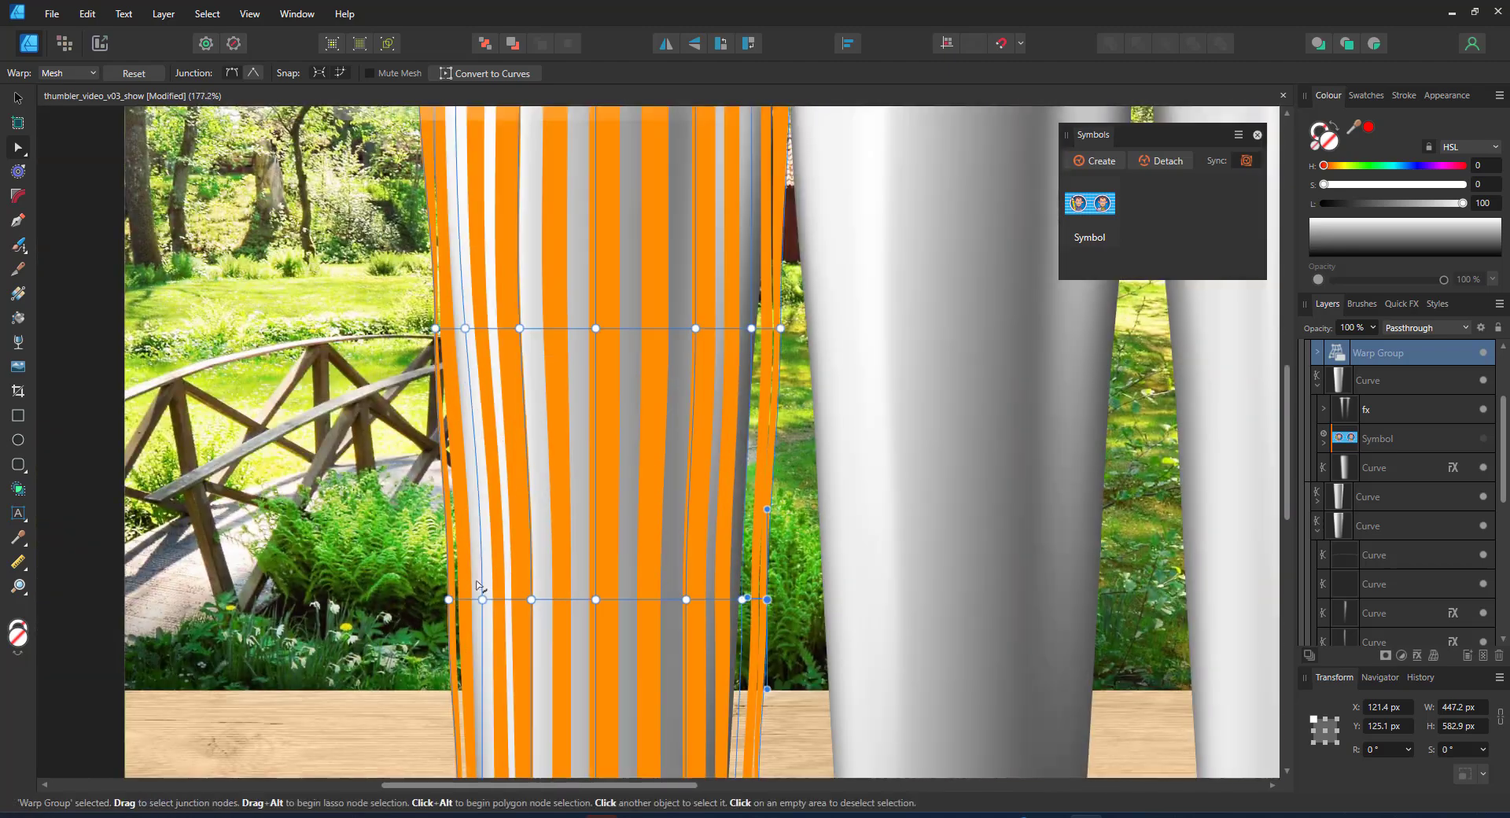
# Align the lower-row node handles on the left and right mesh columns with the tumbler's sloping sides
pyautogui.moveTo(447, 600); pyautogui.dragTo(464, 601)
pyautogui.moveTo(482, 510); pyautogui.dragTo(475, 502)
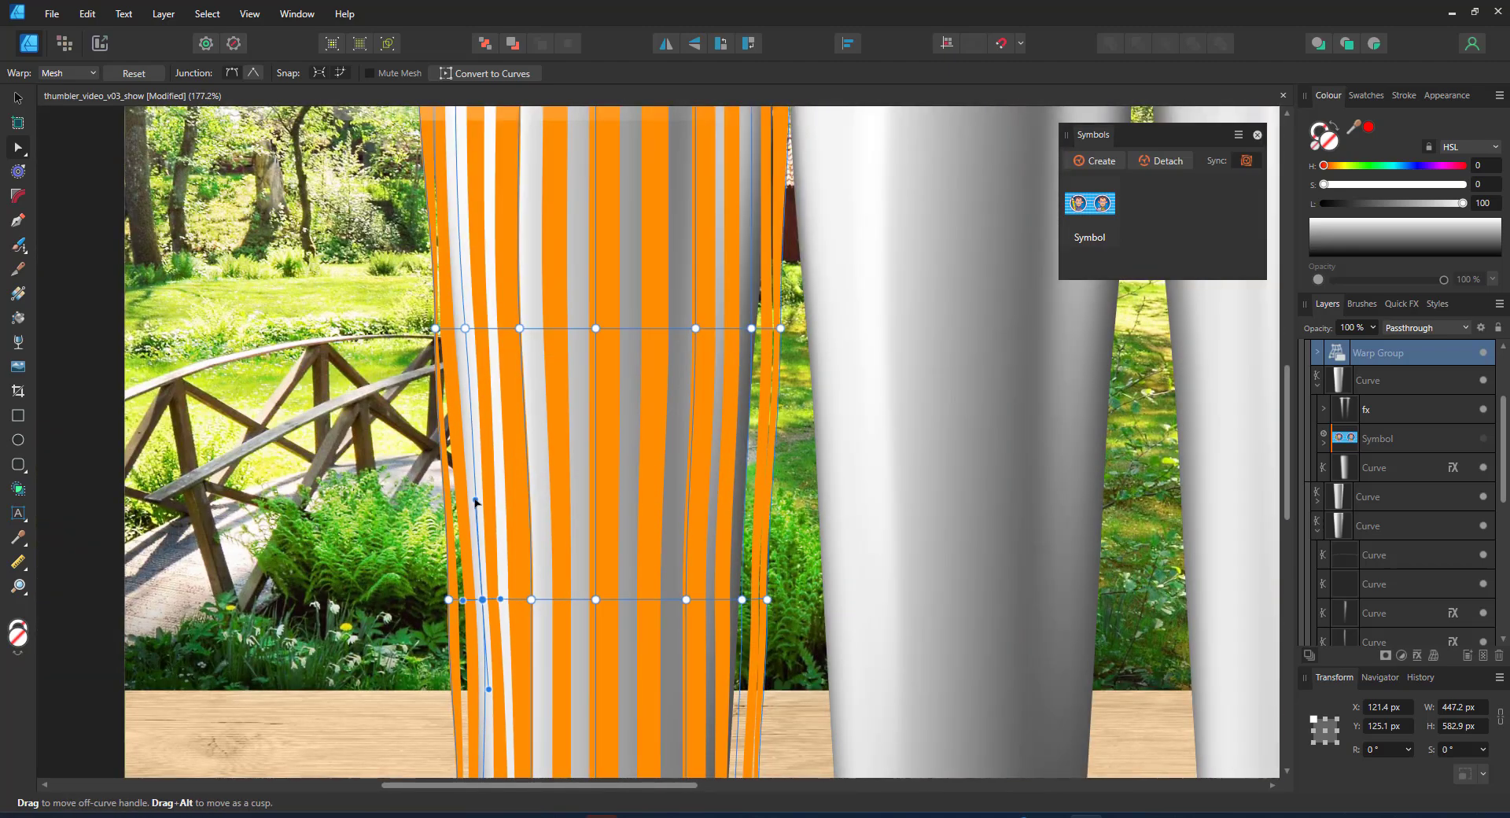
pyautogui.moveTo(741, 601)
pyautogui.mouseDown()
pyautogui.moveTo(715, 601)
pyautogui.moveTo(744, 601)
pyautogui.mouseUp()
pyautogui.moveTo(735, 510); pyautogui.dragTo(734, 512)
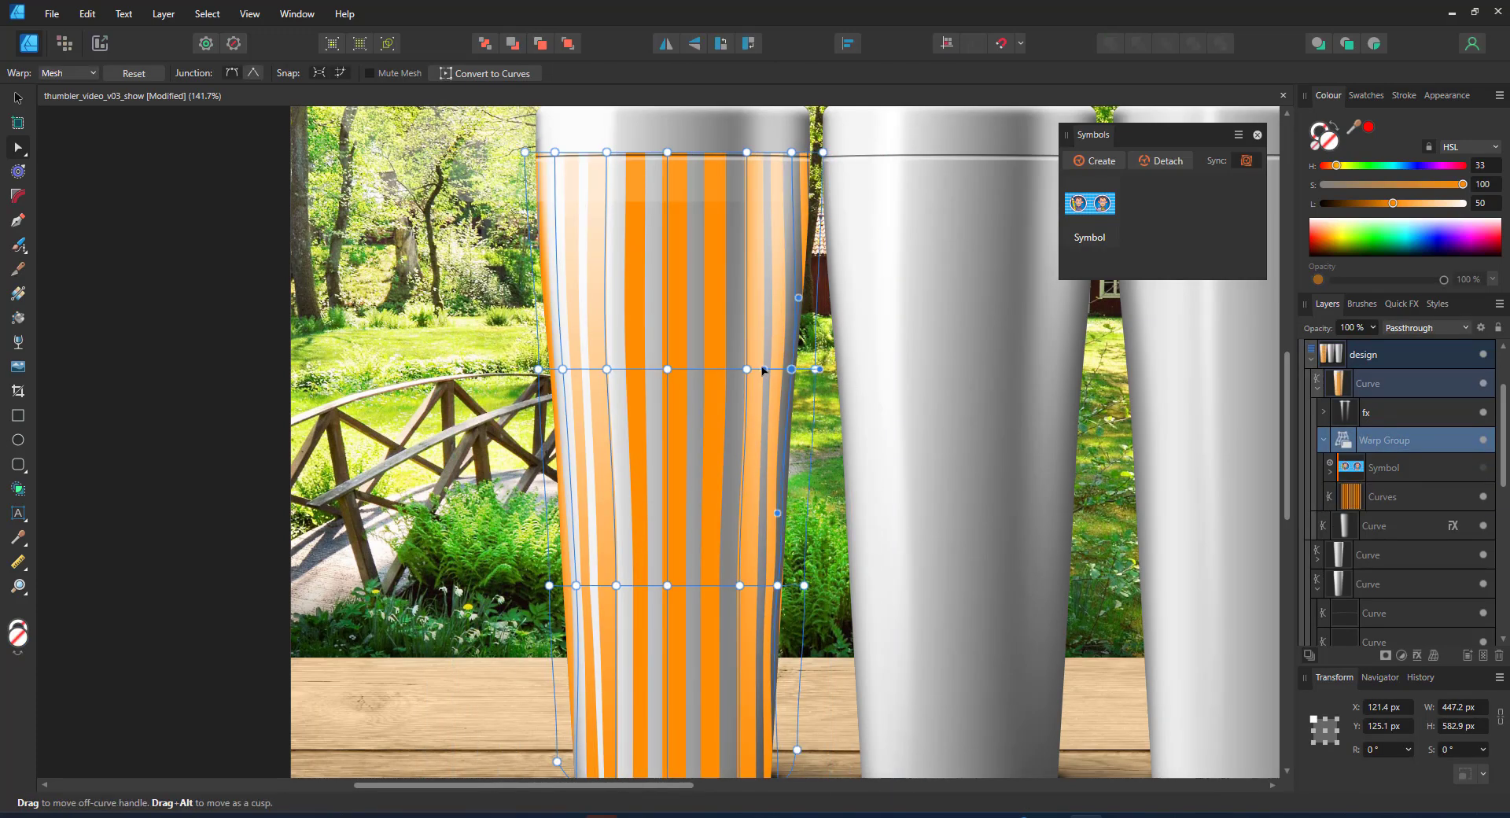
# Adjust the vertical handles of the right column's two middle-row nodes so the mesh line follows the tumbler's right edge
pyautogui.scroll(1, 769, 627)
pyautogui.scroll(6, 771, 637)
pyautogui.moveTo(733, 472); pyautogui.dragTo(805, 516)
pyautogui.scroll(-1, 807, 515)
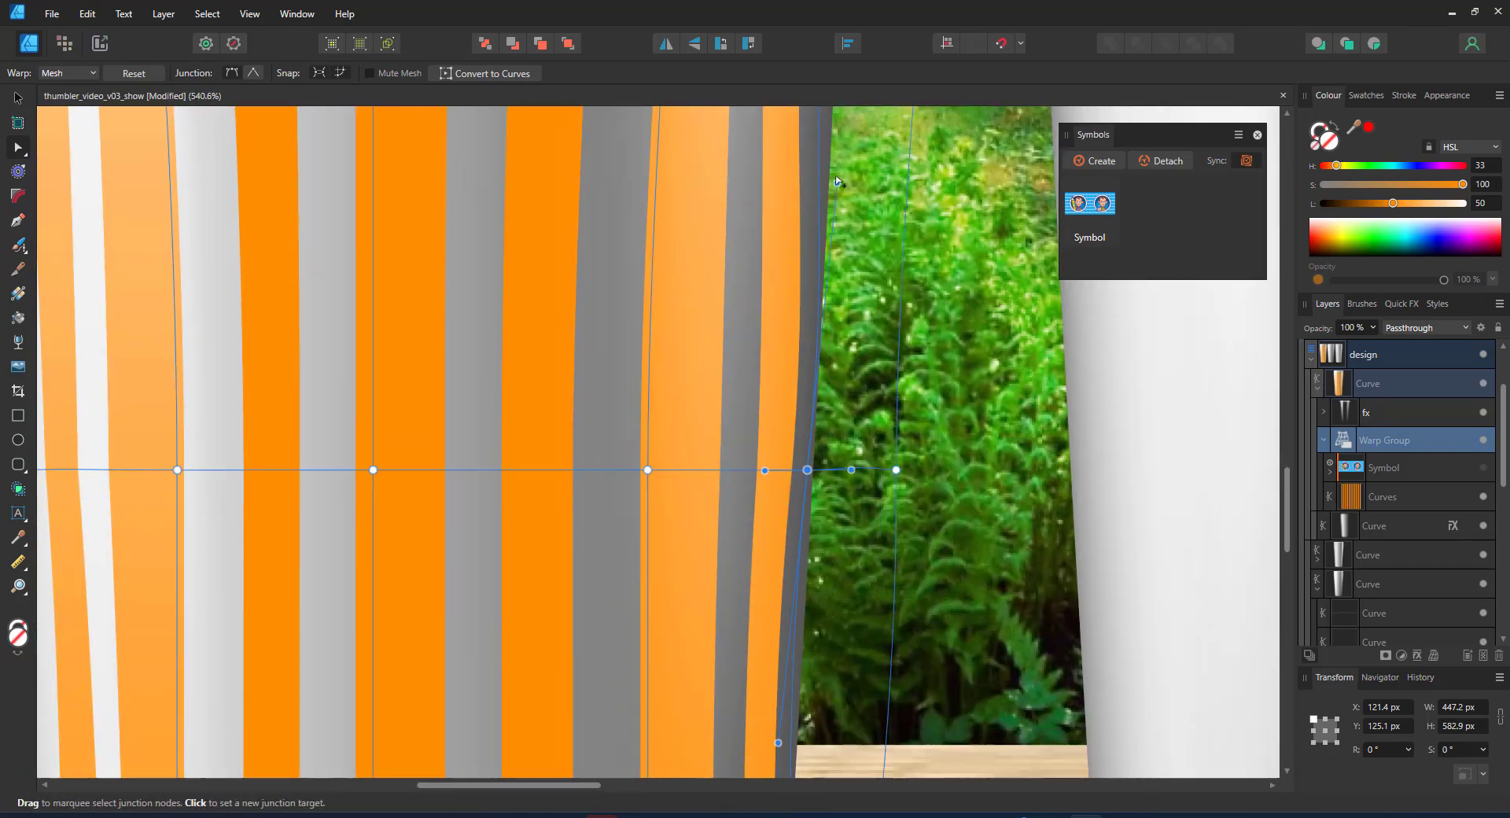
pyautogui.scroll(-1, 826, 419)
pyautogui.scroll(-5, 826, 419)
pyautogui.scroll(3, 832, 452)
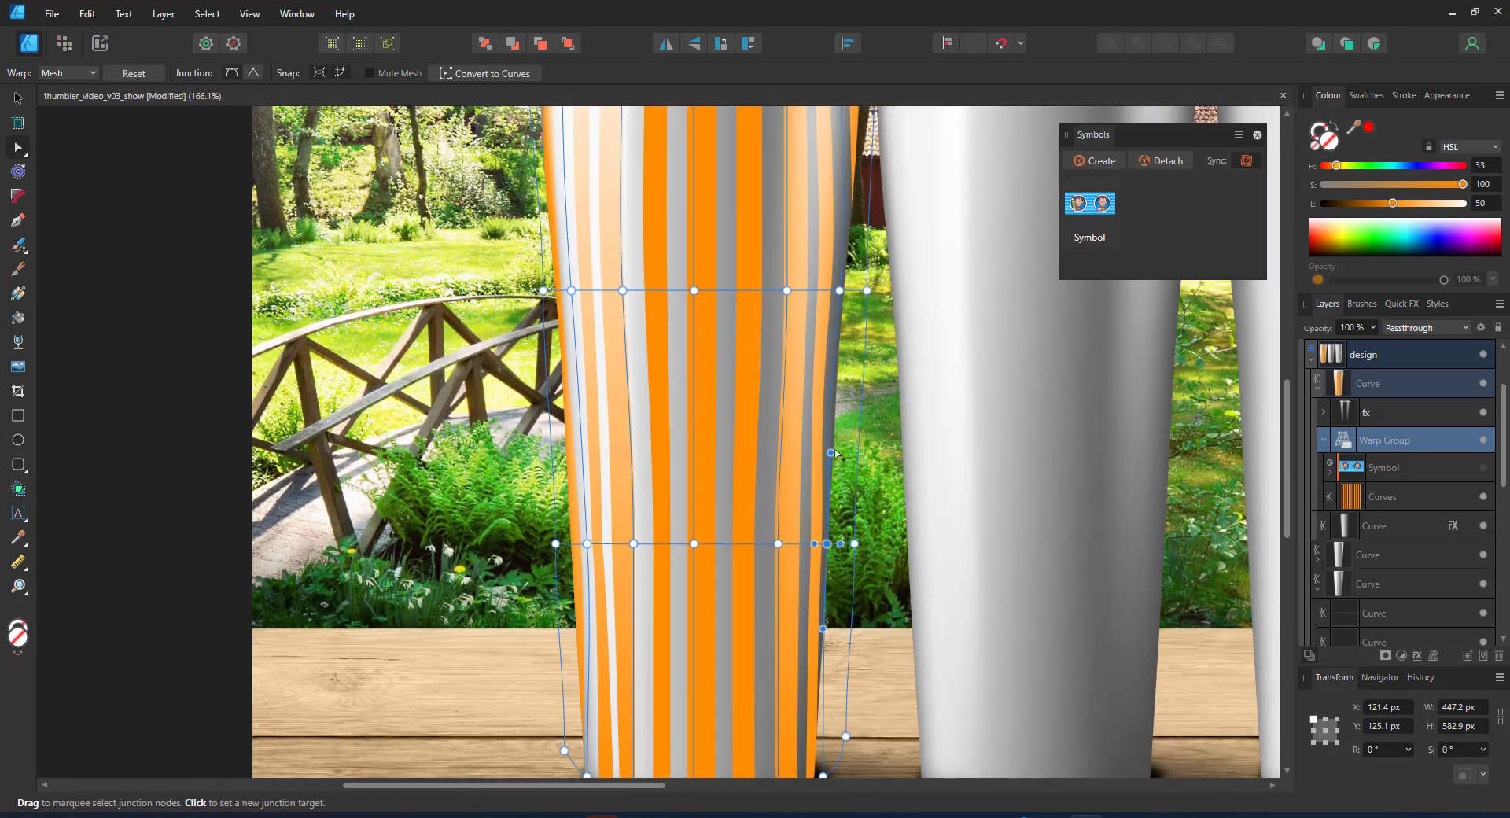
pyautogui.click(840, 290)
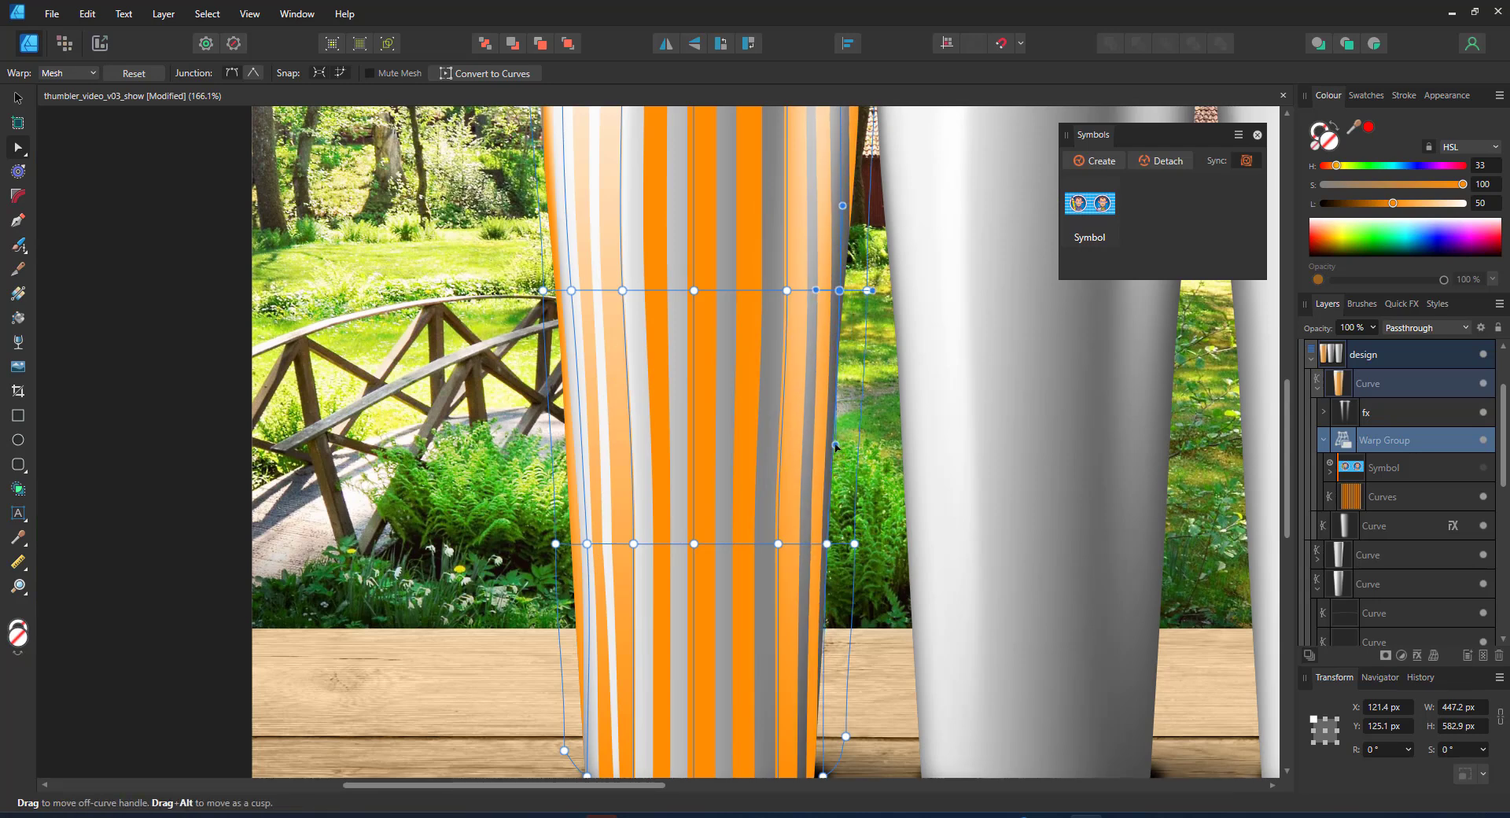
# Show the Symbol design and hide the orange striped Curves layer inside the Warp Group
pyautogui.click(1482, 469)
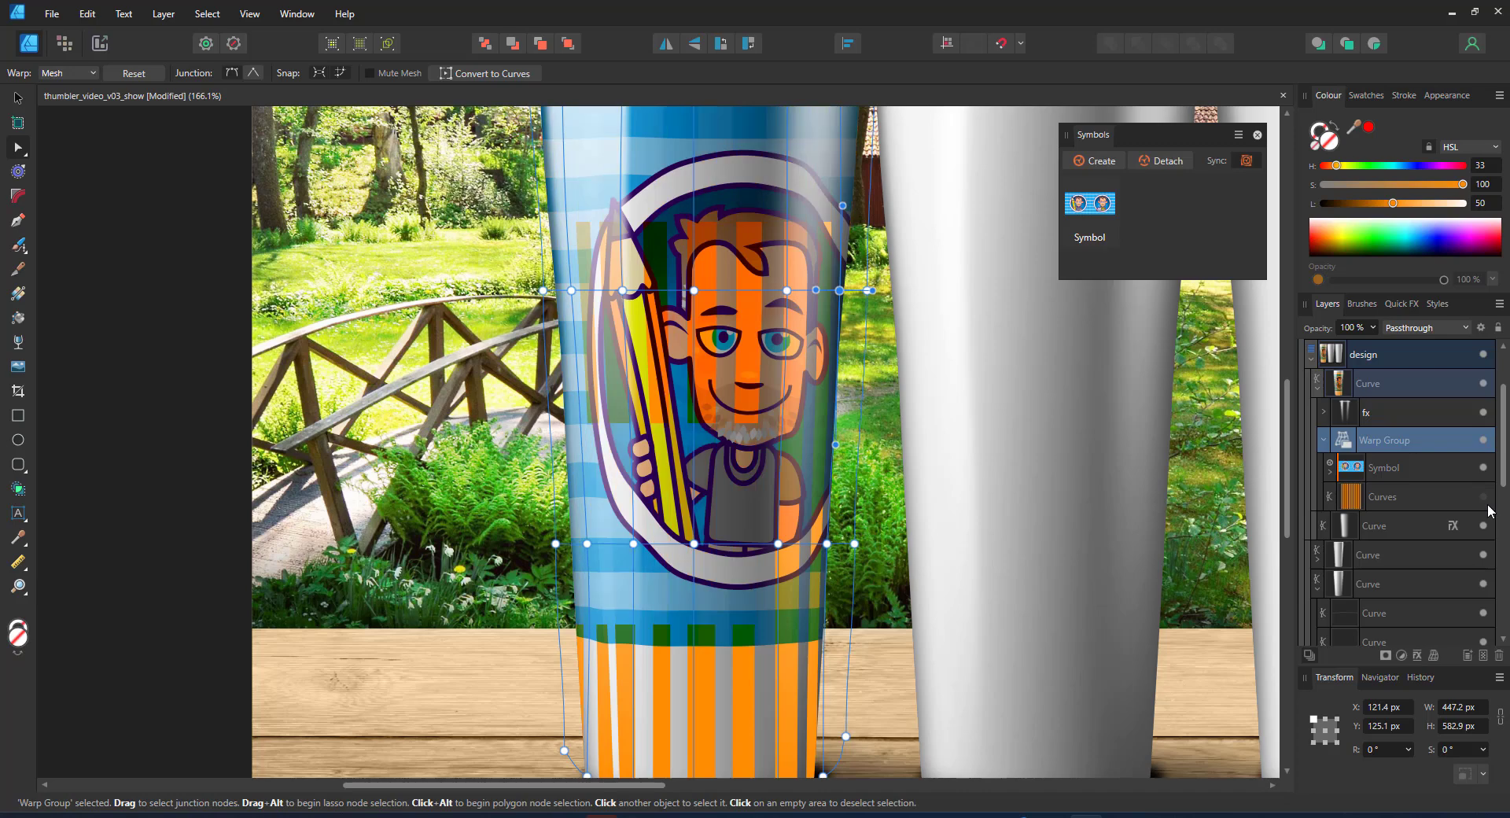
pyautogui.click(1484, 496)
pyautogui.scroll(-3, 747, 335)
pyautogui.scroll(3, 722, 405)
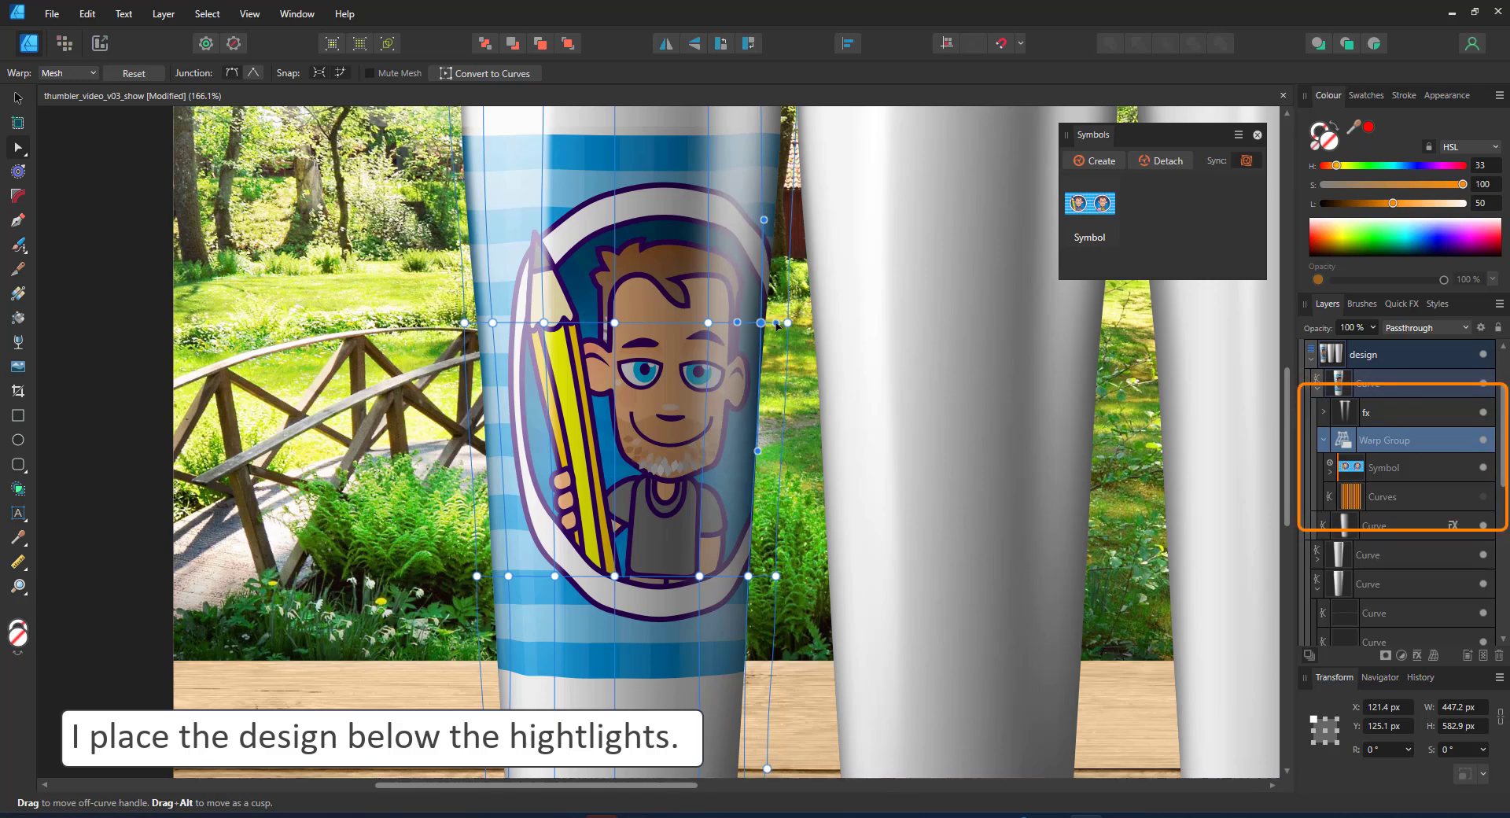
pyautogui.scroll(-3, 667, 246)
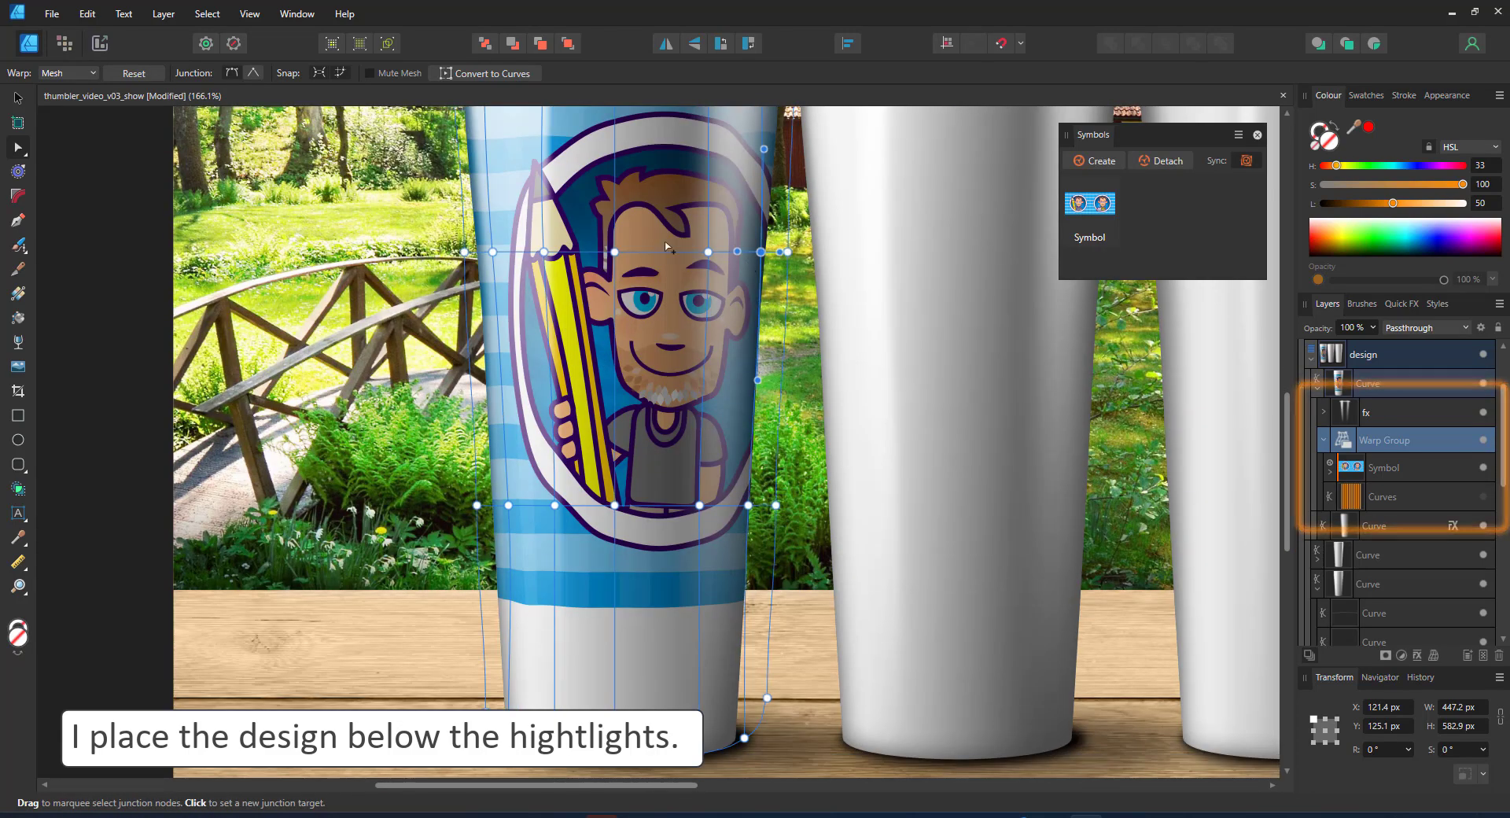
# Shorten the horizontal handles of the lower-row mesh node at the badge's lower left to refine the design's distortion
pyautogui.click(555, 505)
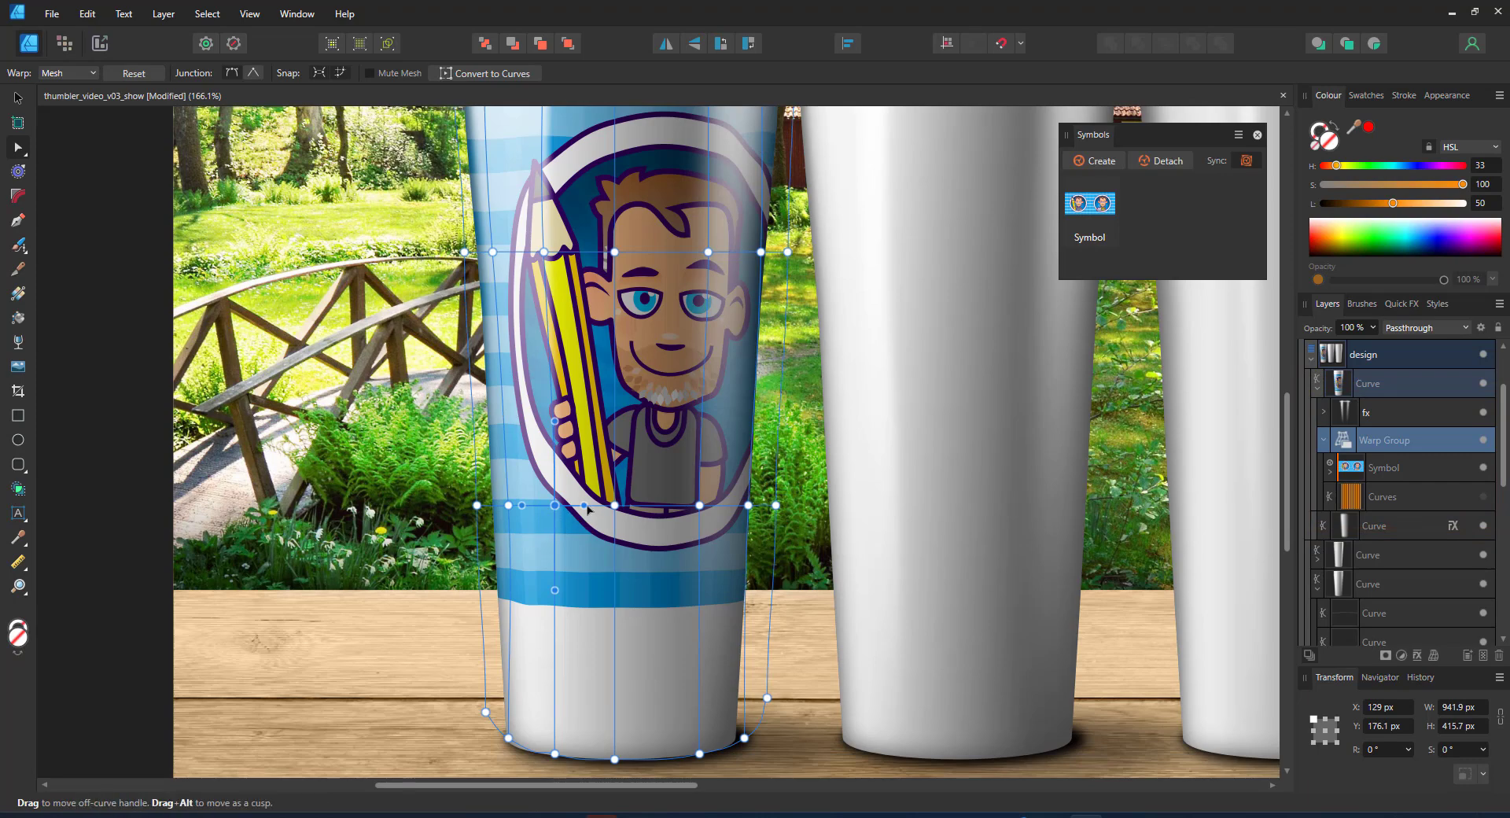
pyautogui.moveTo(587, 507); pyautogui.dragTo(535, 507)
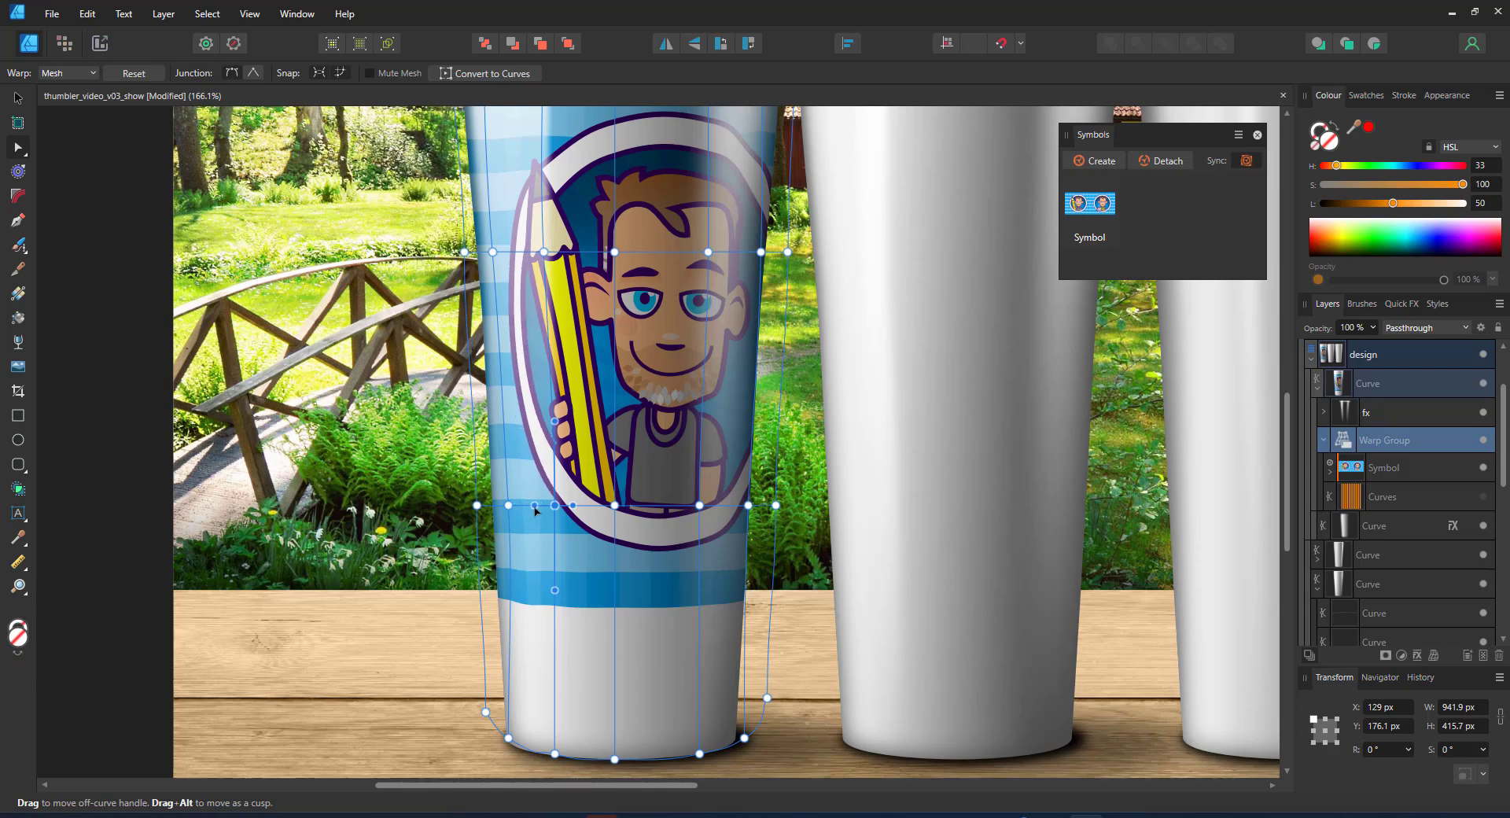
pyautogui.scroll(-9, 715, 362)
pyautogui.scroll(6, 743, 368)
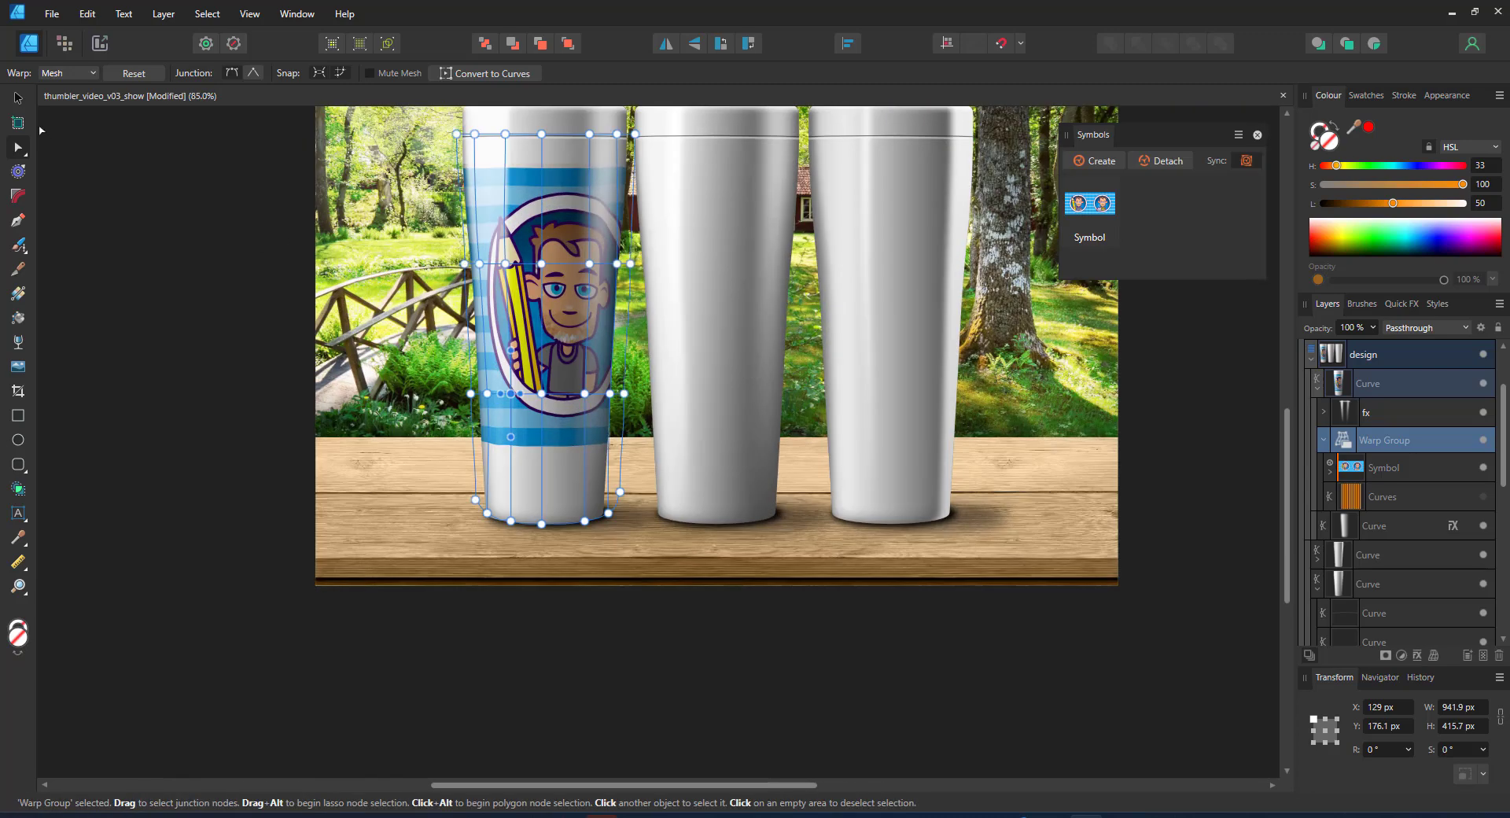
# Switch to the Move tool and make the orange striped Curves layer in the Warp Group visible again
pyautogui.click(14, 101)
pyautogui.moveTo(637, 402); pyautogui.dragTo(589, 489)
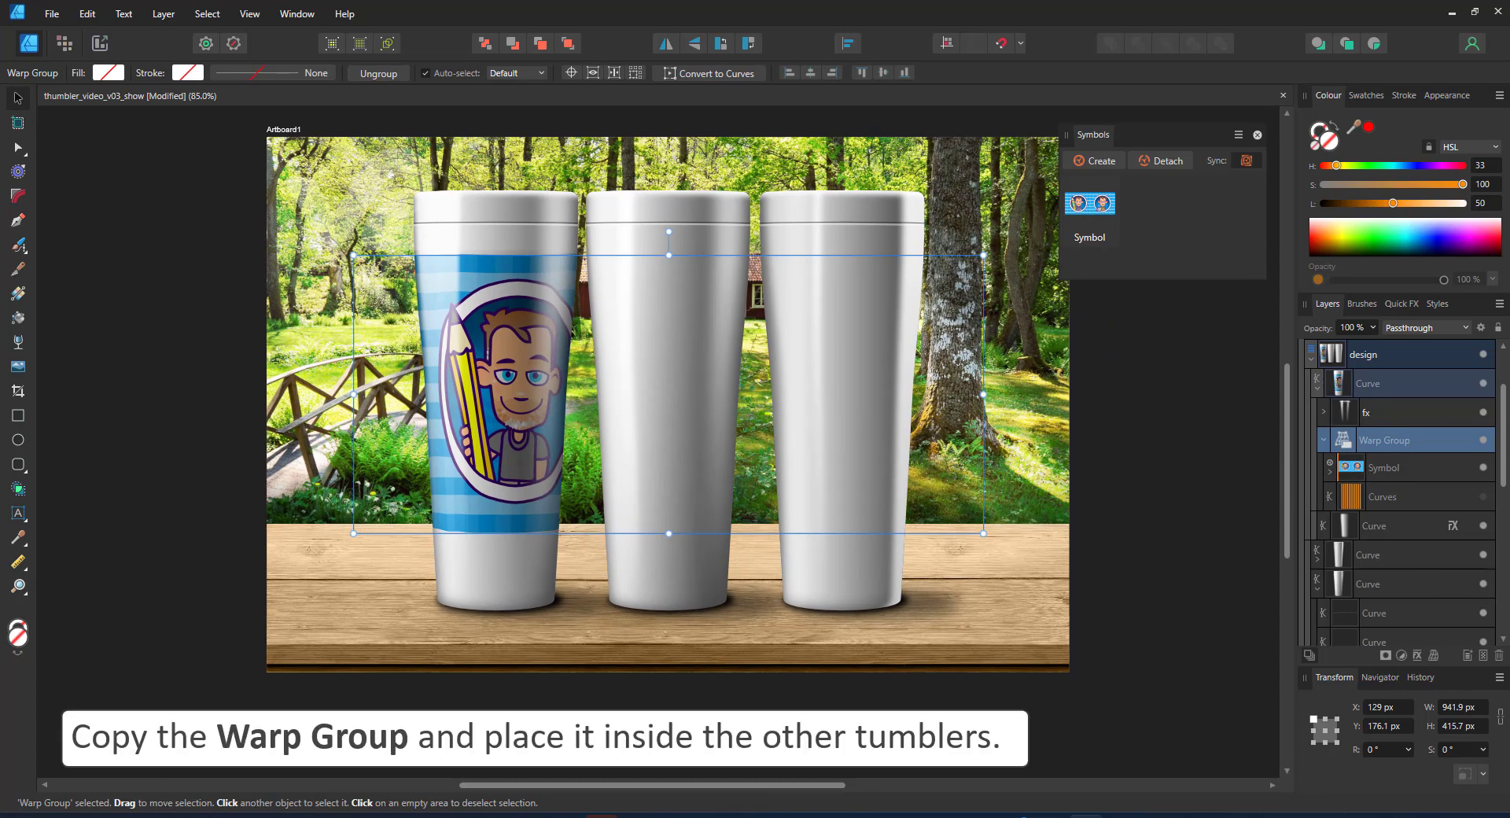
pyautogui.click(1484, 498)
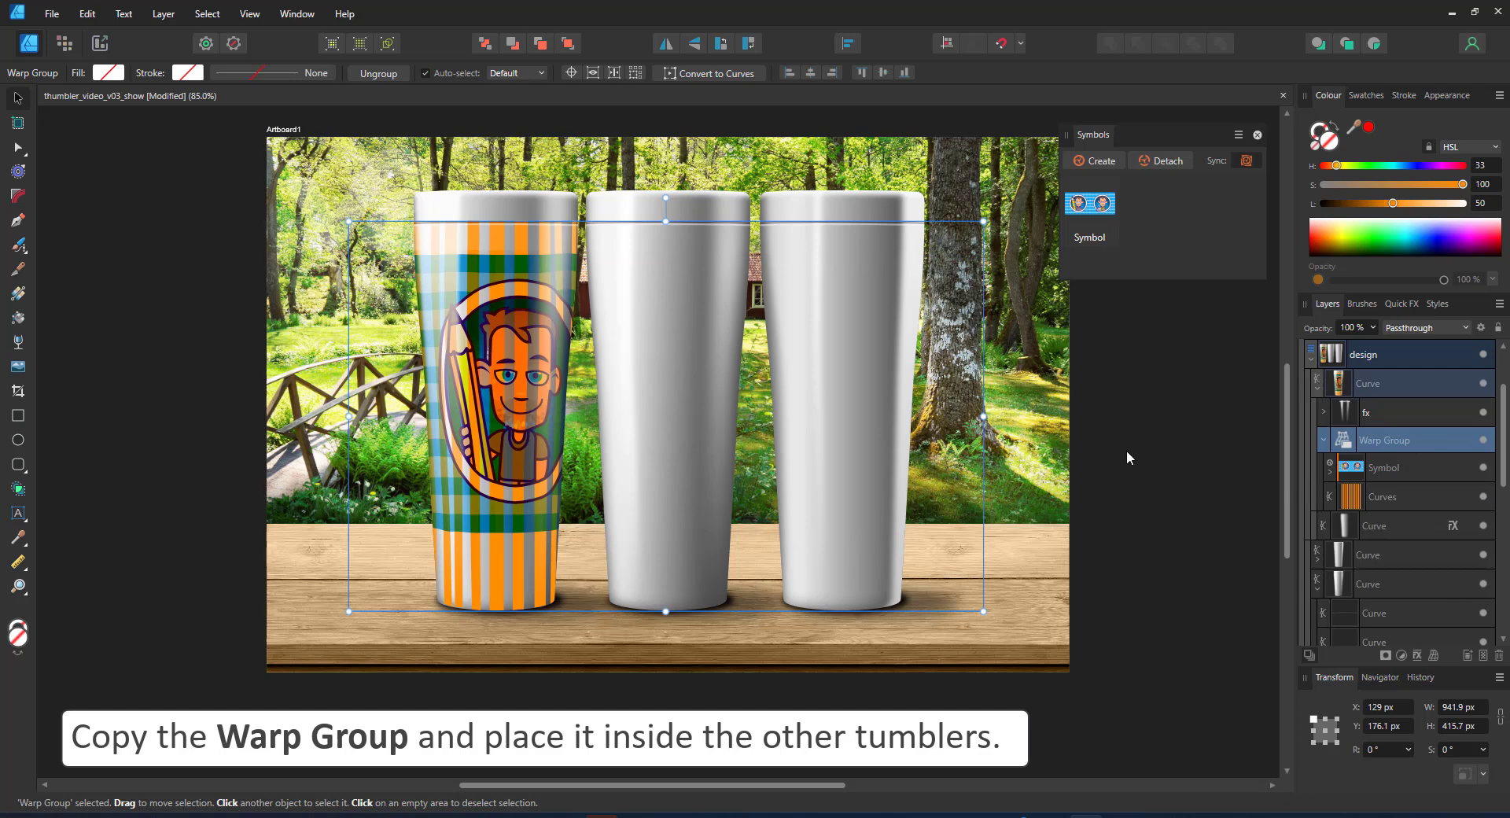
# Paste the copied Warp Group inside the right tumbler's Curve and shift its mesh across to fit that tumbler
pyautogui.click(1372, 545)
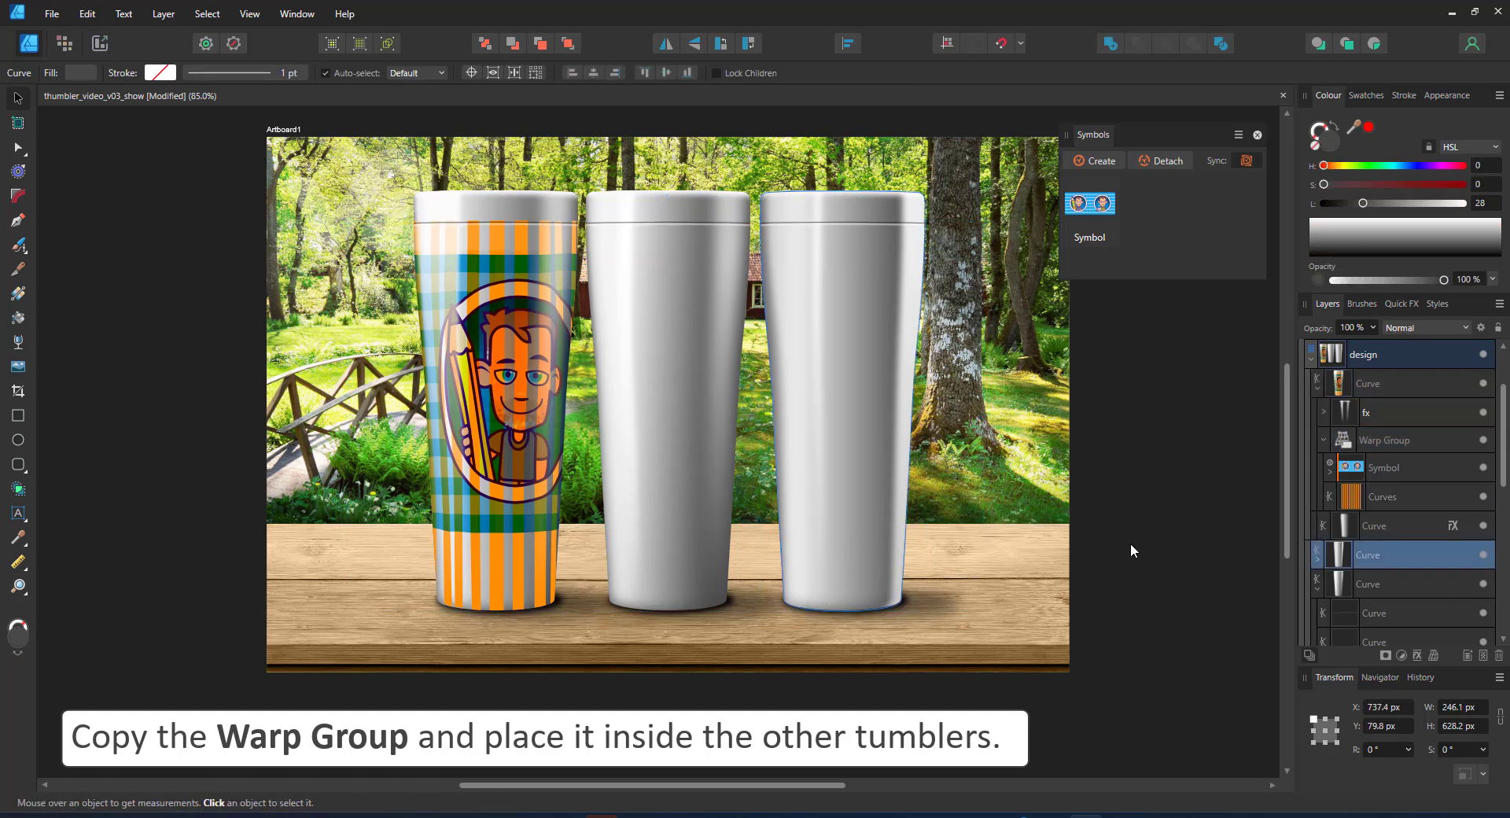
pyautogui.hotkey('ctrl', 'alt', 'v')
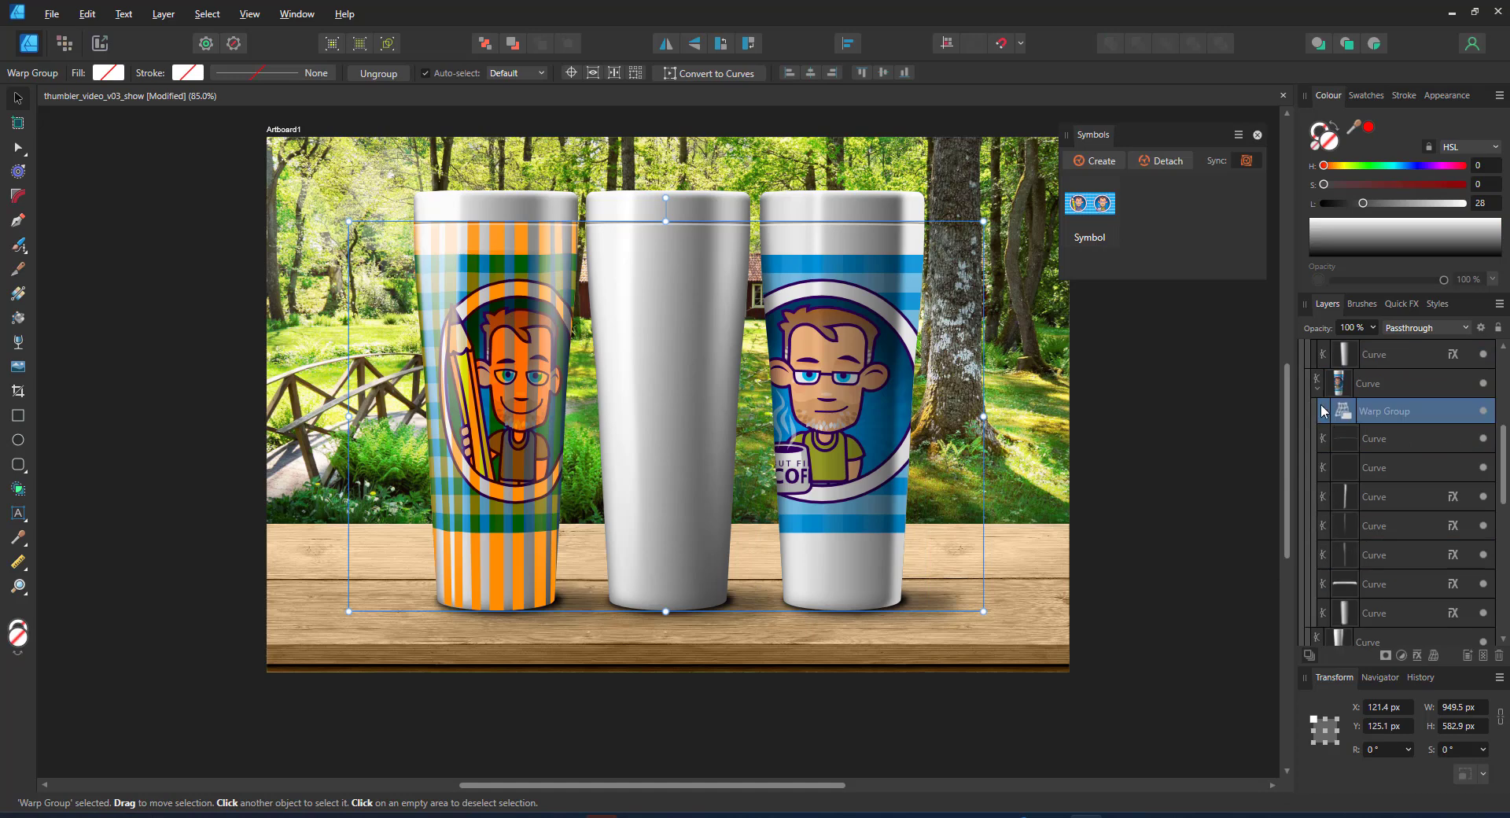
pyautogui.click(1324, 410)
pyautogui.moveTo(488, 266); pyautogui.dragTo(833, 262)
# Reposition the Symbol so the coffee-mug badge fits the right tumbler, and hide the orange striped Curves layer in that Warp Group
pyautogui.click(1371, 438)
pyautogui.moveTo(779, 480); pyautogui.dragTo(667, 487)
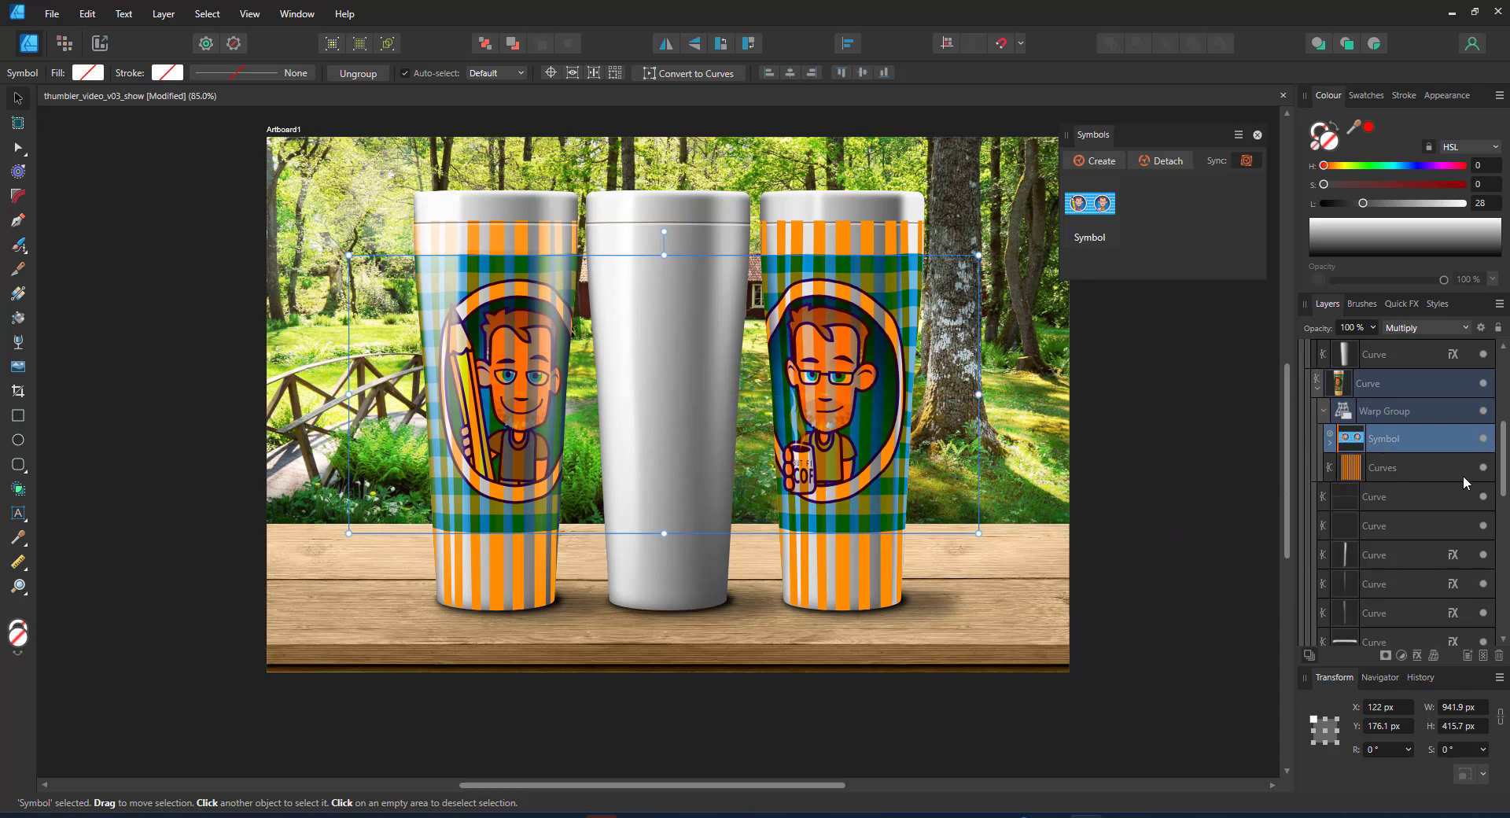
pyautogui.click(1484, 469)
pyautogui.scroll(3, 1379, 390)
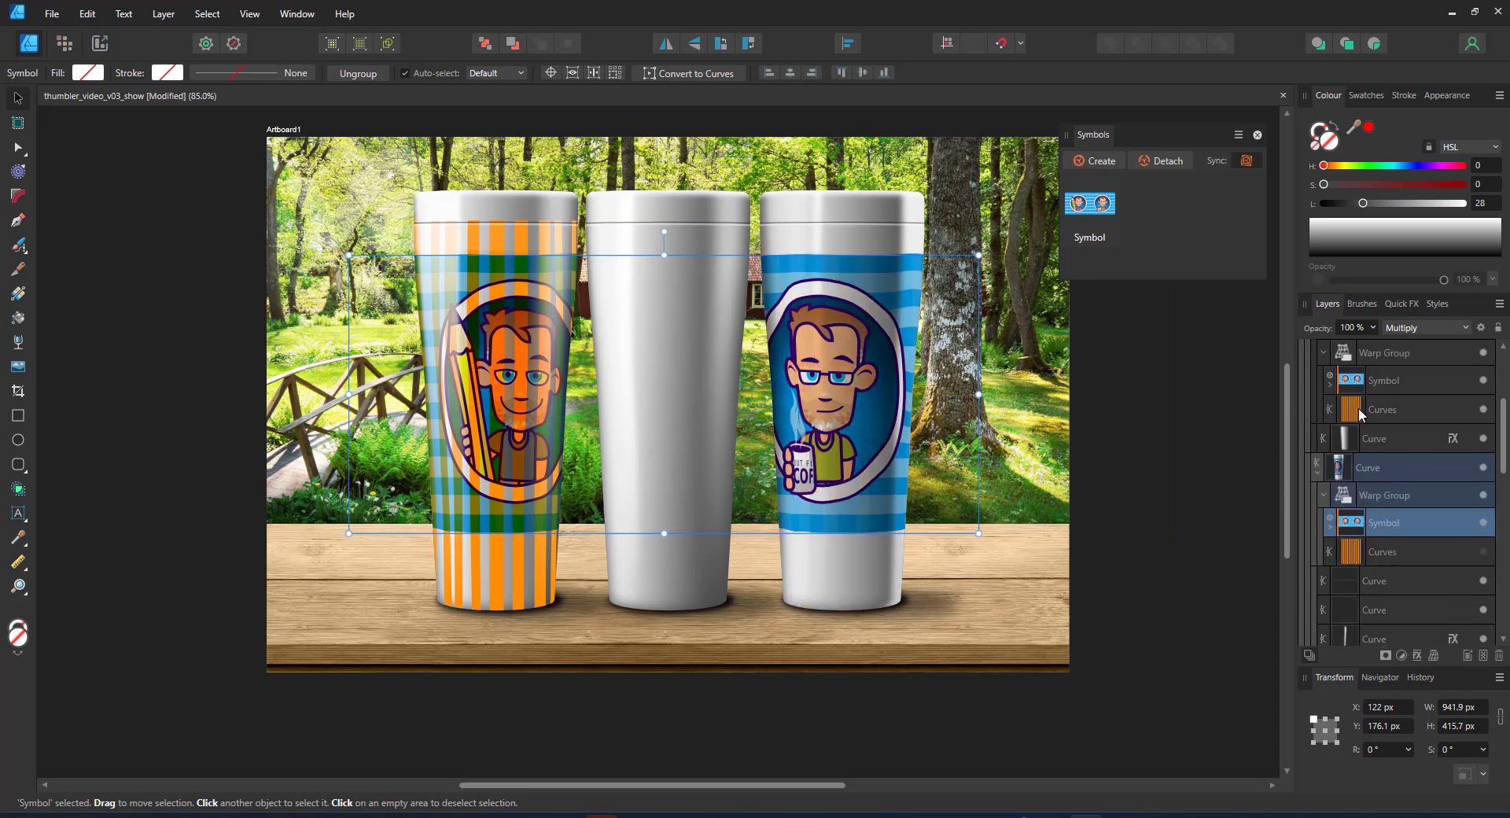
# Paste another copy of the Warp Group inside the middle tumbler's Curve
pyautogui.click(1380, 356)
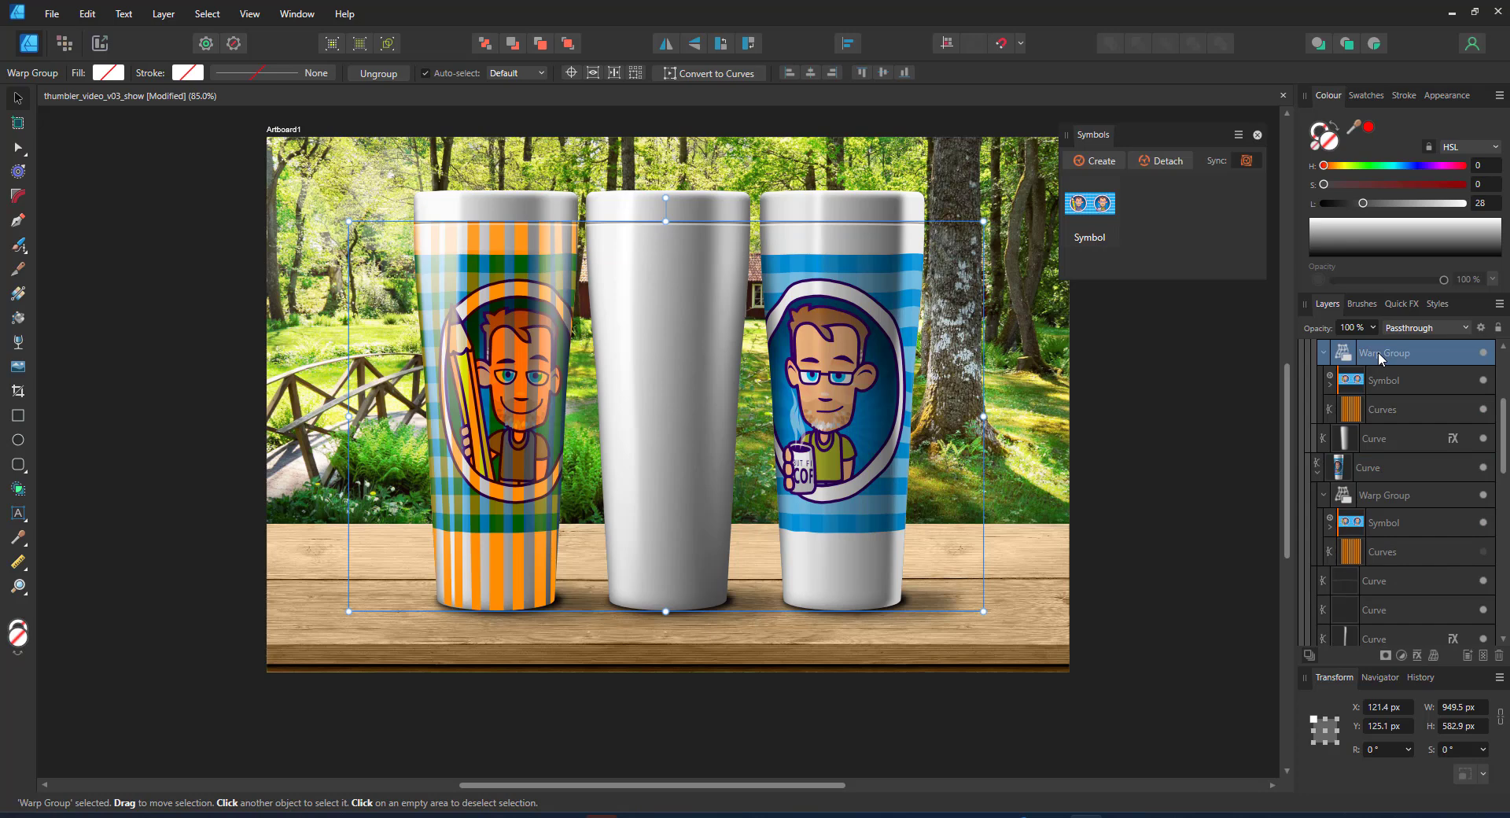
pyautogui.click(1378, 497)
pyautogui.click(1380, 436)
pyautogui.scroll(-3, 1389, 434)
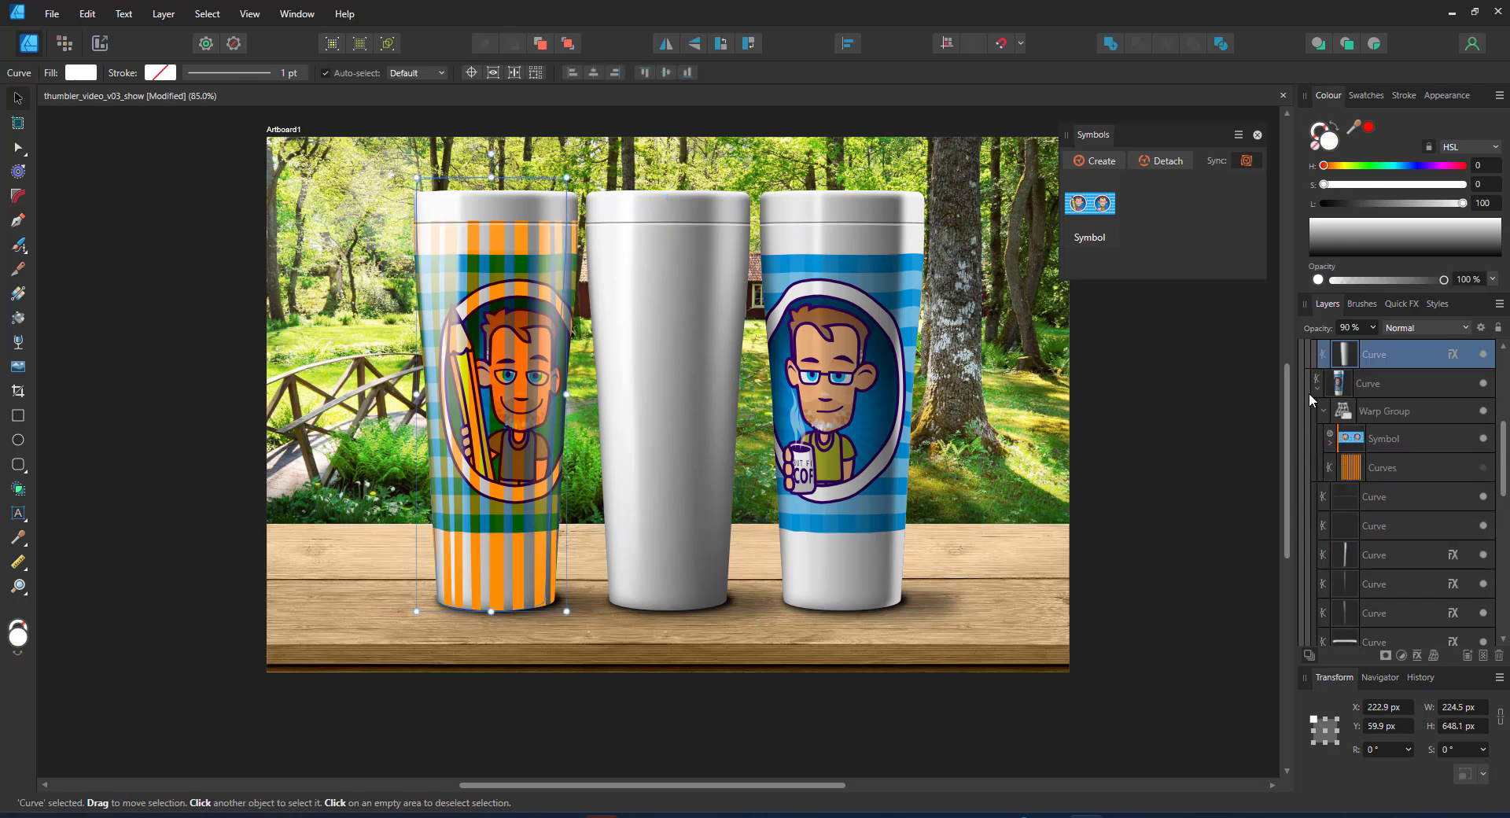
pyautogui.click(1317, 389)
pyautogui.click(1367, 411)
pyautogui.hotkey('ctrl', 'alt', 'v')
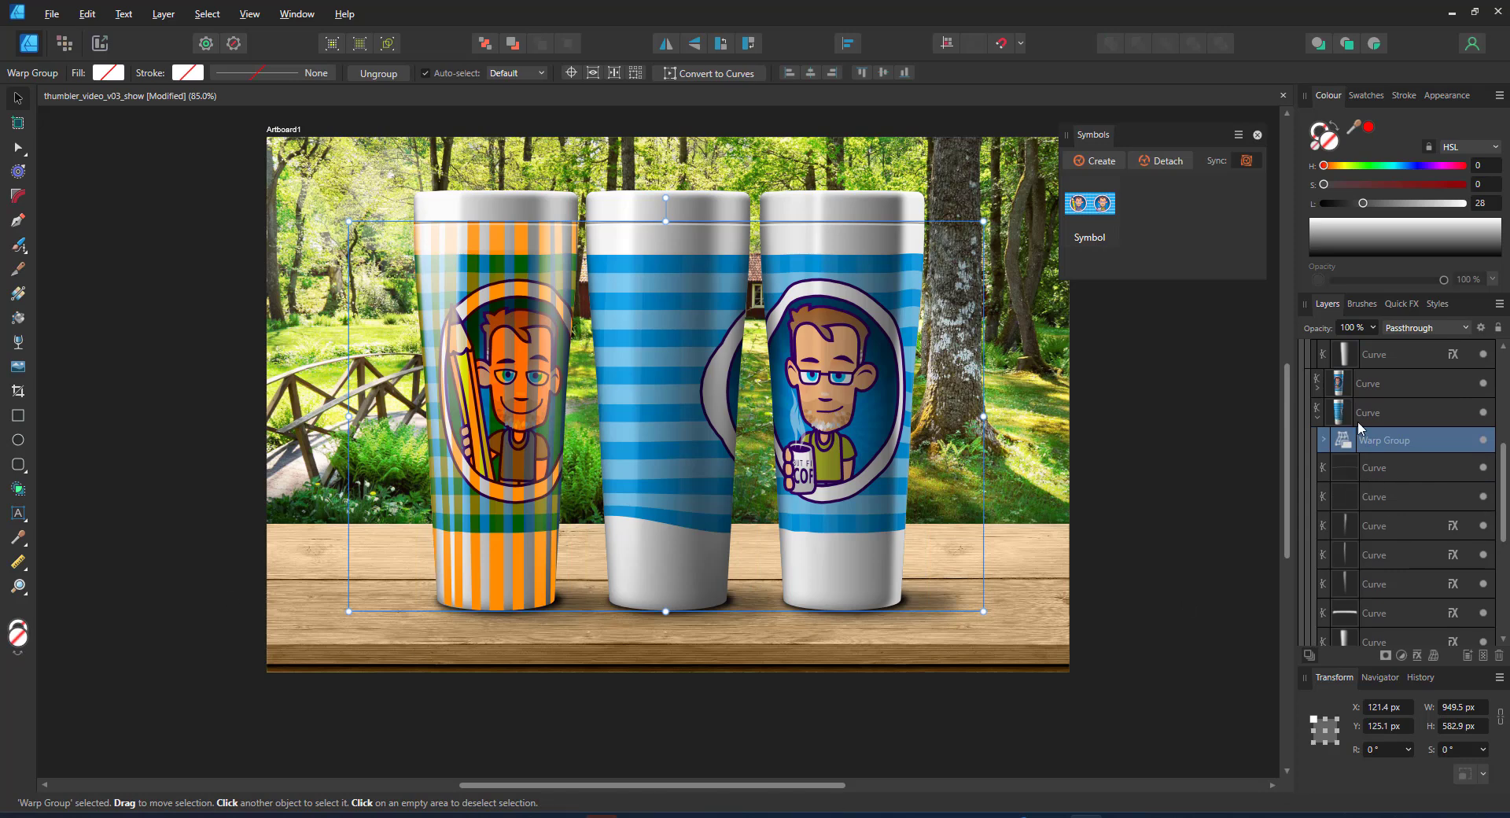
# Reorder the middle tumbler's Warp Group to sit just above its lowest Curve, beneath the highlights, and expand the group
pyautogui.hotkey('ctrl', 'shift', '[')
pyautogui.hotkey('ctrl', ']')
pyautogui.scroll(-2, 1379, 487)
pyautogui.click(1324, 440)
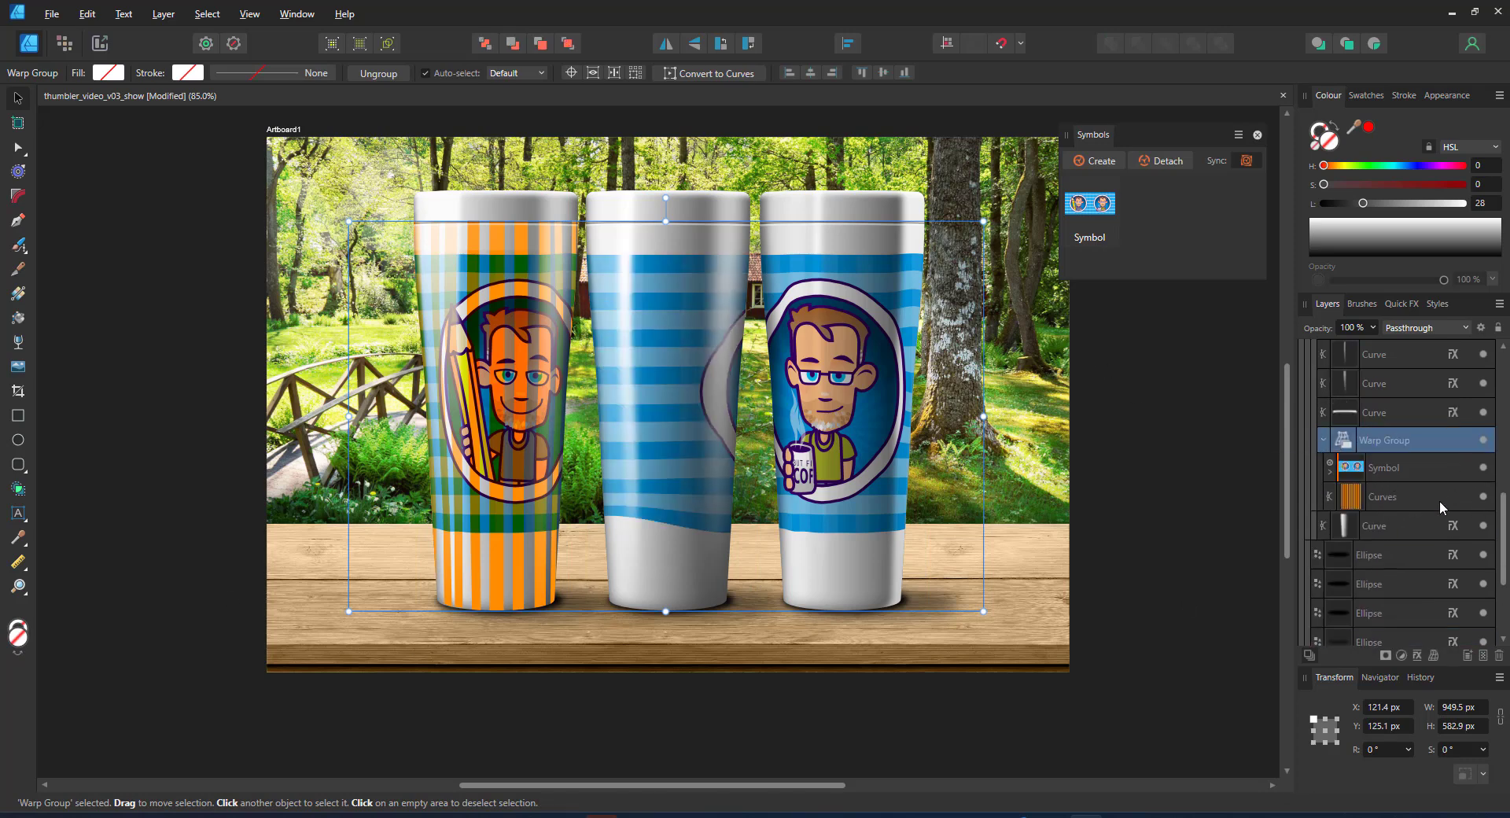
# Hide the Symbol, move the Warp Group so the orange stripes fit the middle tumbler, and show the Symbol again
pyautogui.click(1484, 468)
pyautogui.moveTo(567, 295); pyautogui.dragTo(705, 288)
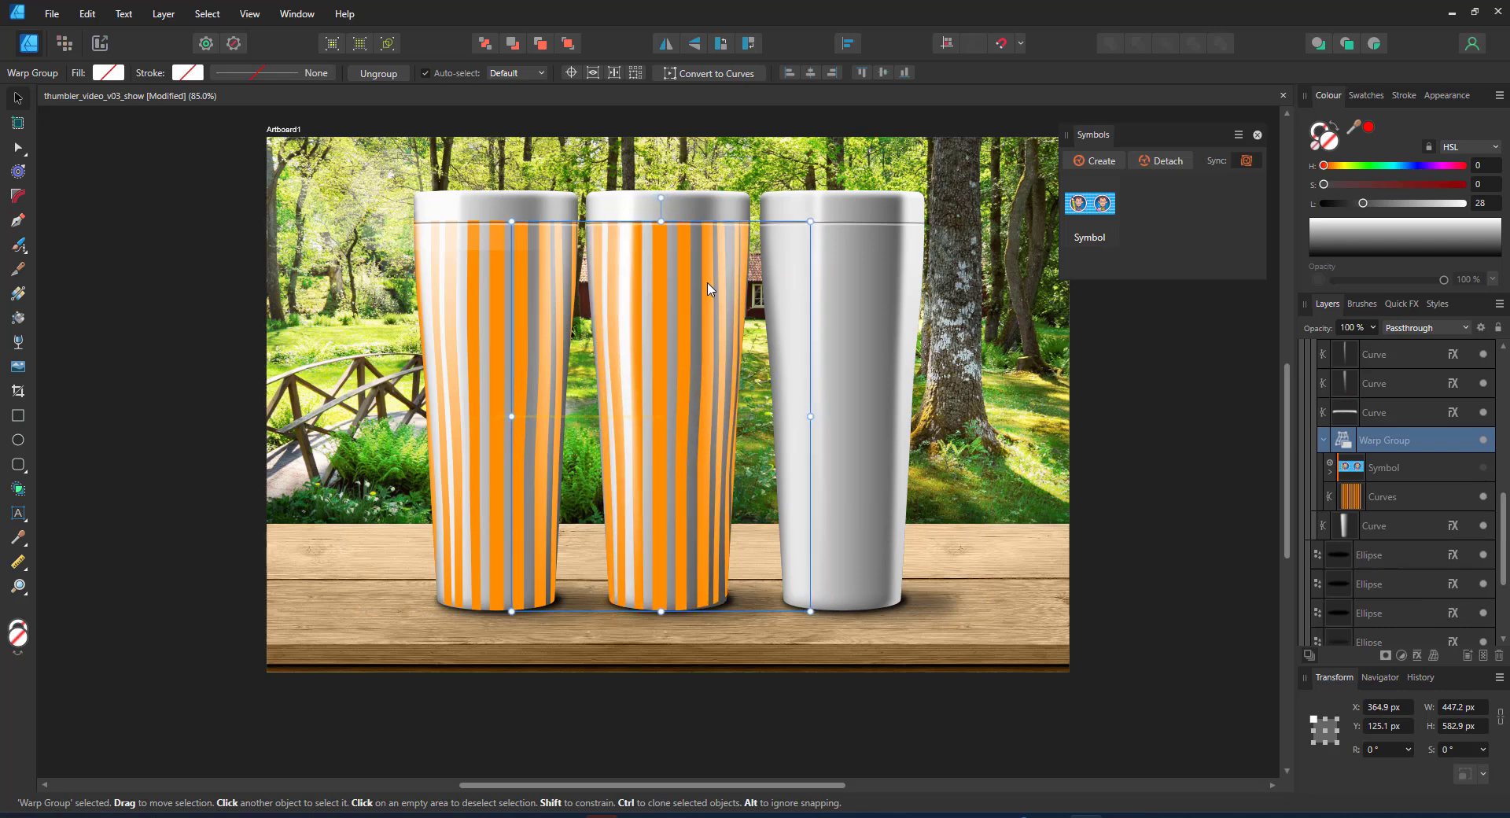
pyautogui.click(1484, 469)
# Shift the Symbol so the plain blue stripes between the badges face front on the middle tumbler, and hide its orange Curves layer
pyautogui.click(1484, 497)
pyautogui.click(1386, 468)
pyautogui.moveTo(976, 409); pyautogui.dragTo(814, 411)
pyautogui.click(1467, 499)
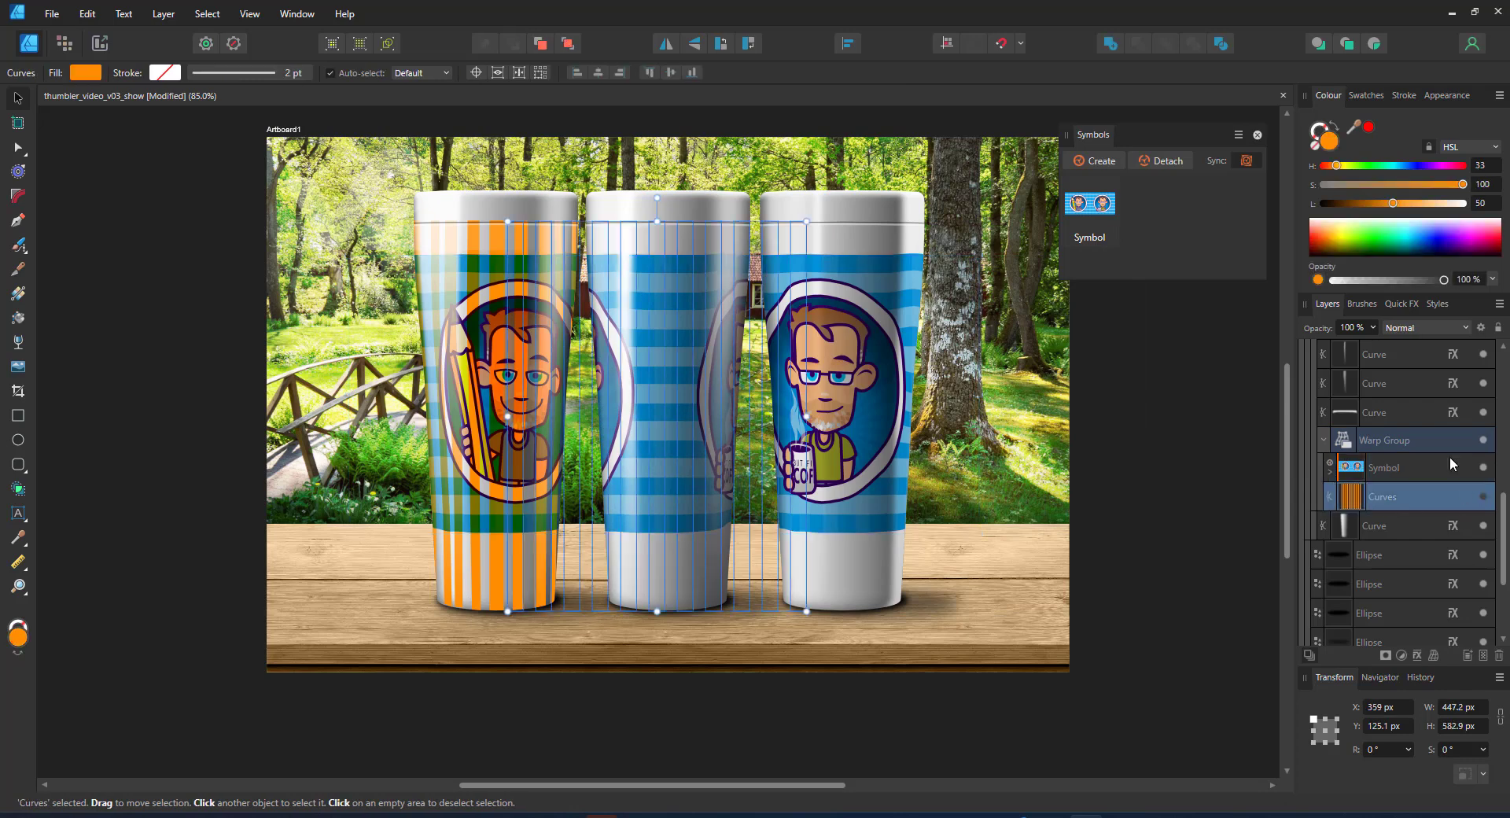
pyautogui.scroll(1, 1473, 481)
pyautogui.hotkey('ctrl', 'd')
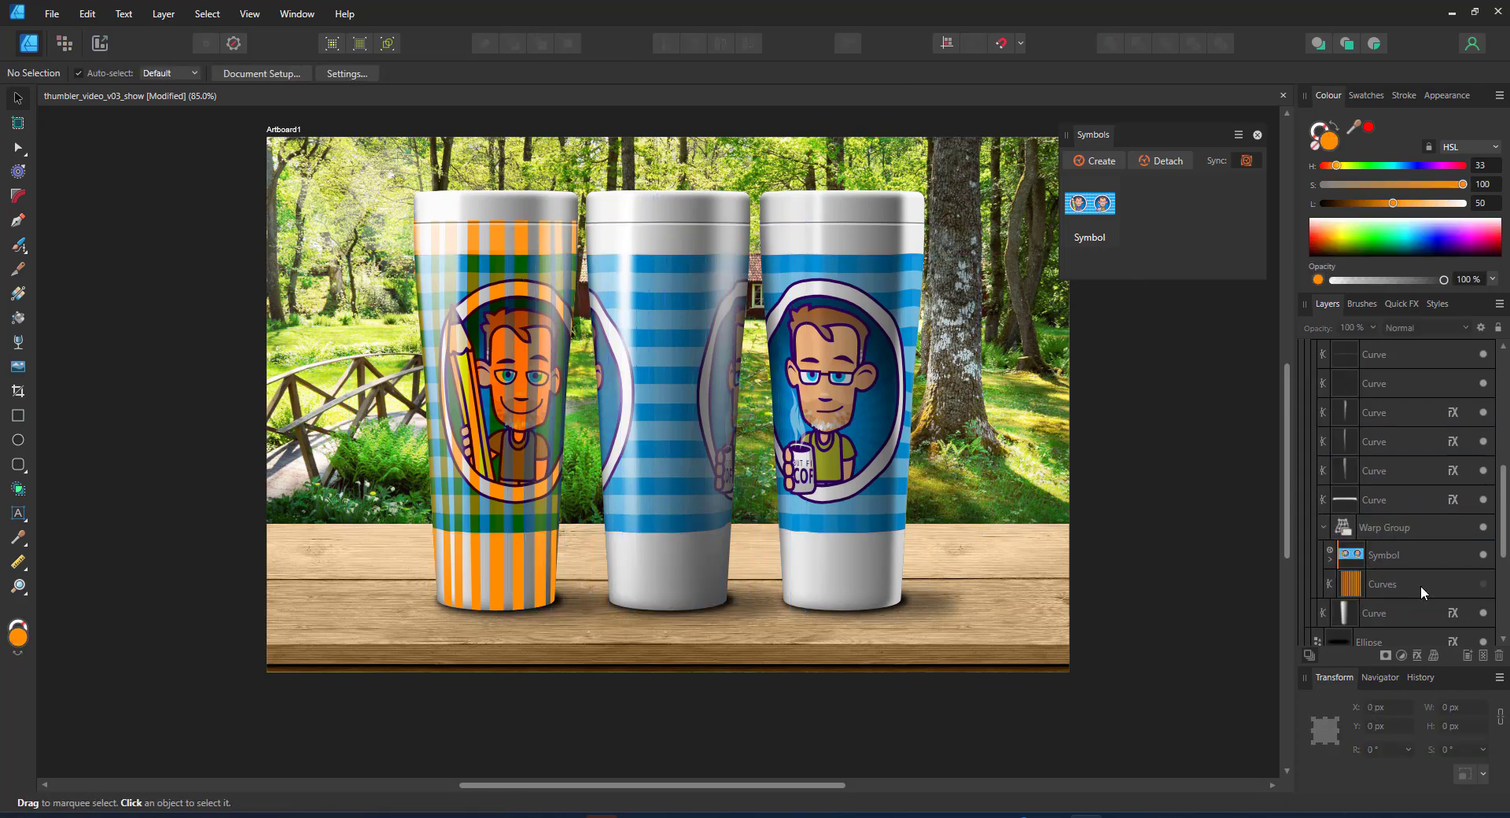
# Hide the orange striped Curves layer in the left tumbler's Warp Group and select the Symbol above it
pyautogui.scroll(3, 1390, 447)
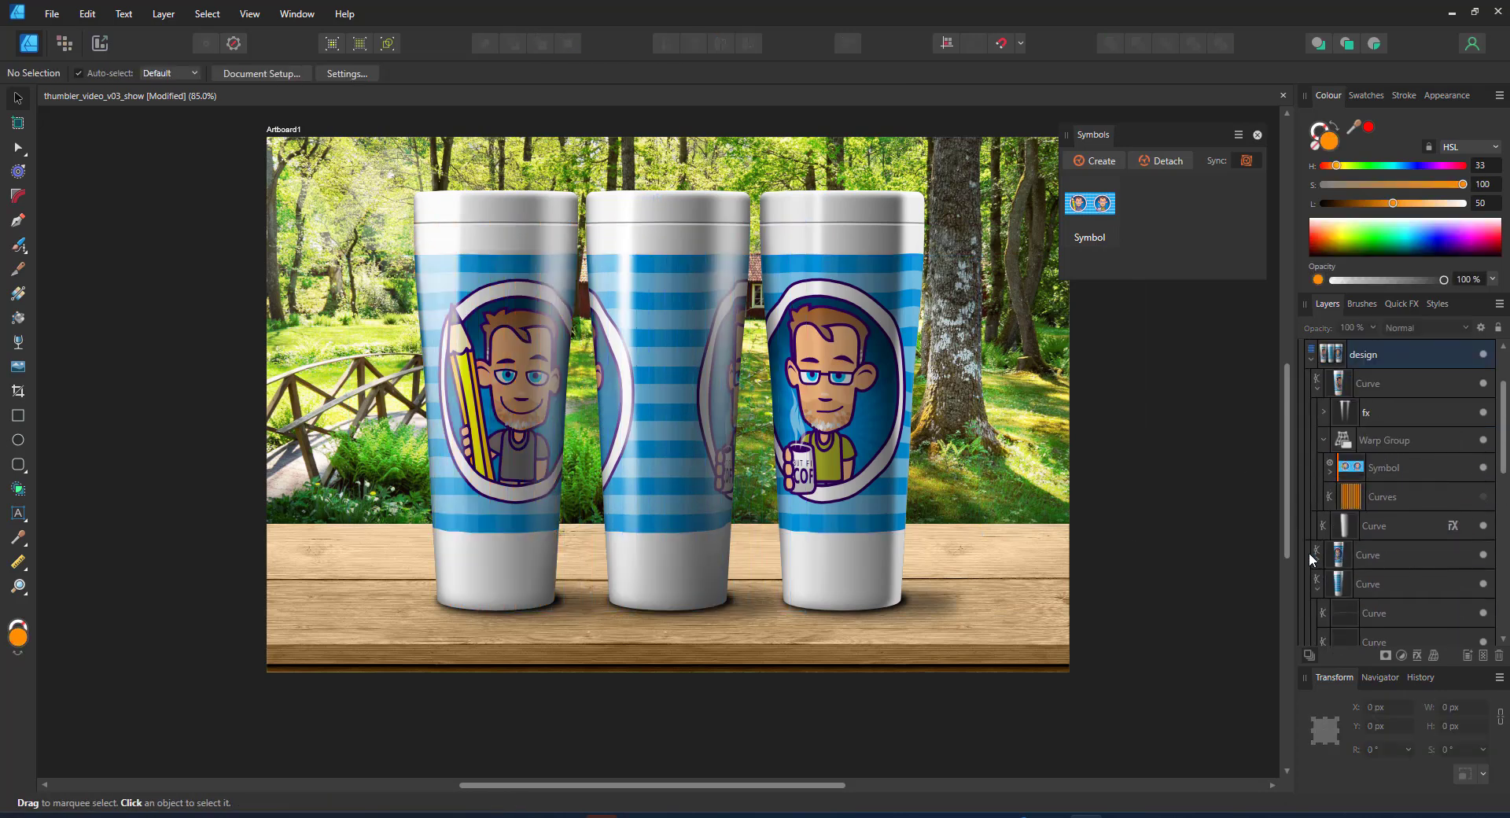
pyautogui.scroll(3, 1309, 552)
pyautogui.click(1376, 557)
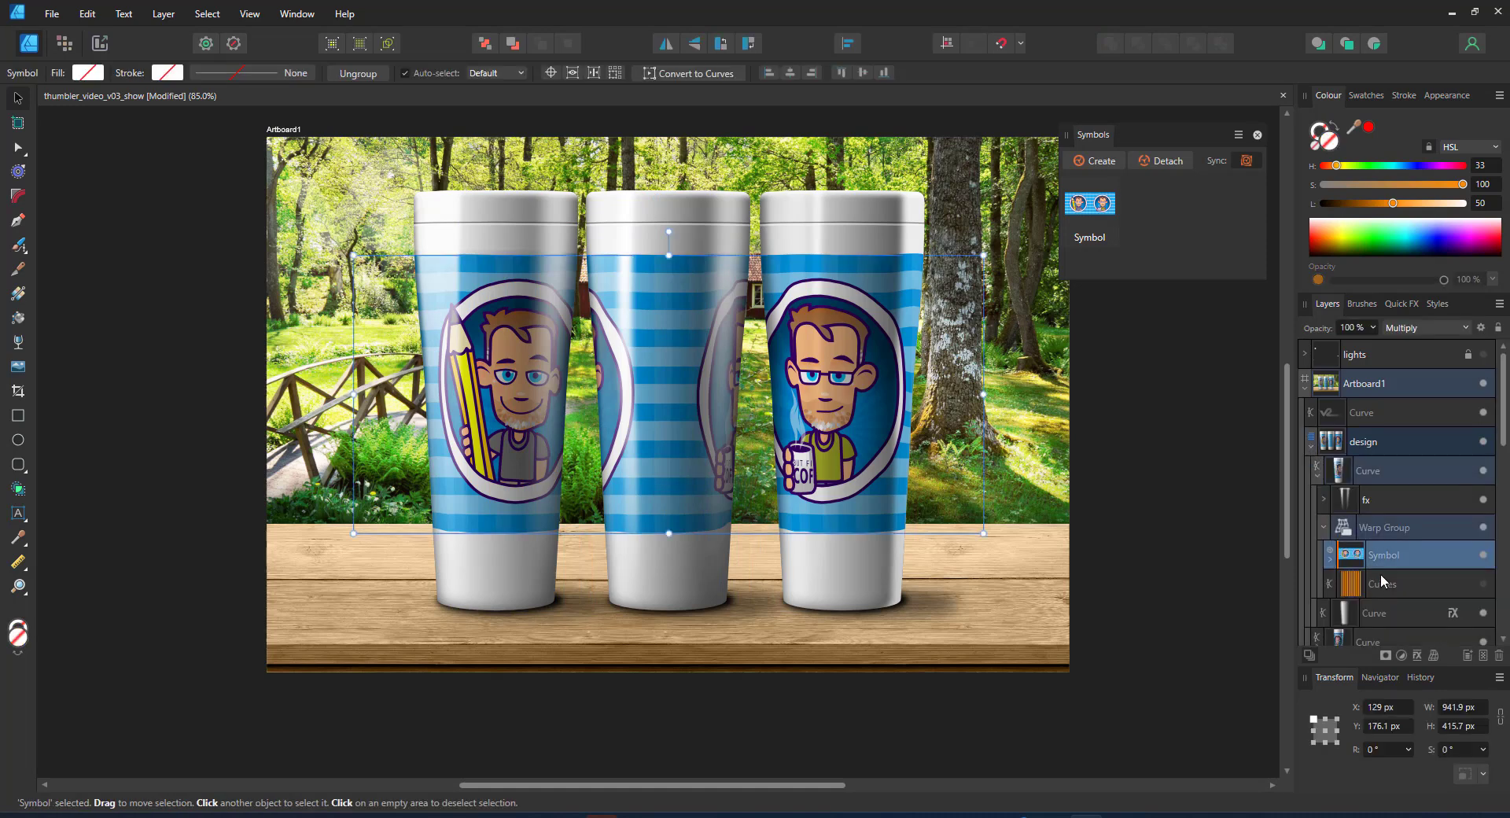
# Move the right tumbler's Warp Group beneath its highlight and shading curves, and deselect it
pyautogui.click(812, 333)
pyautogui.scroll(-2, 1461, 608)
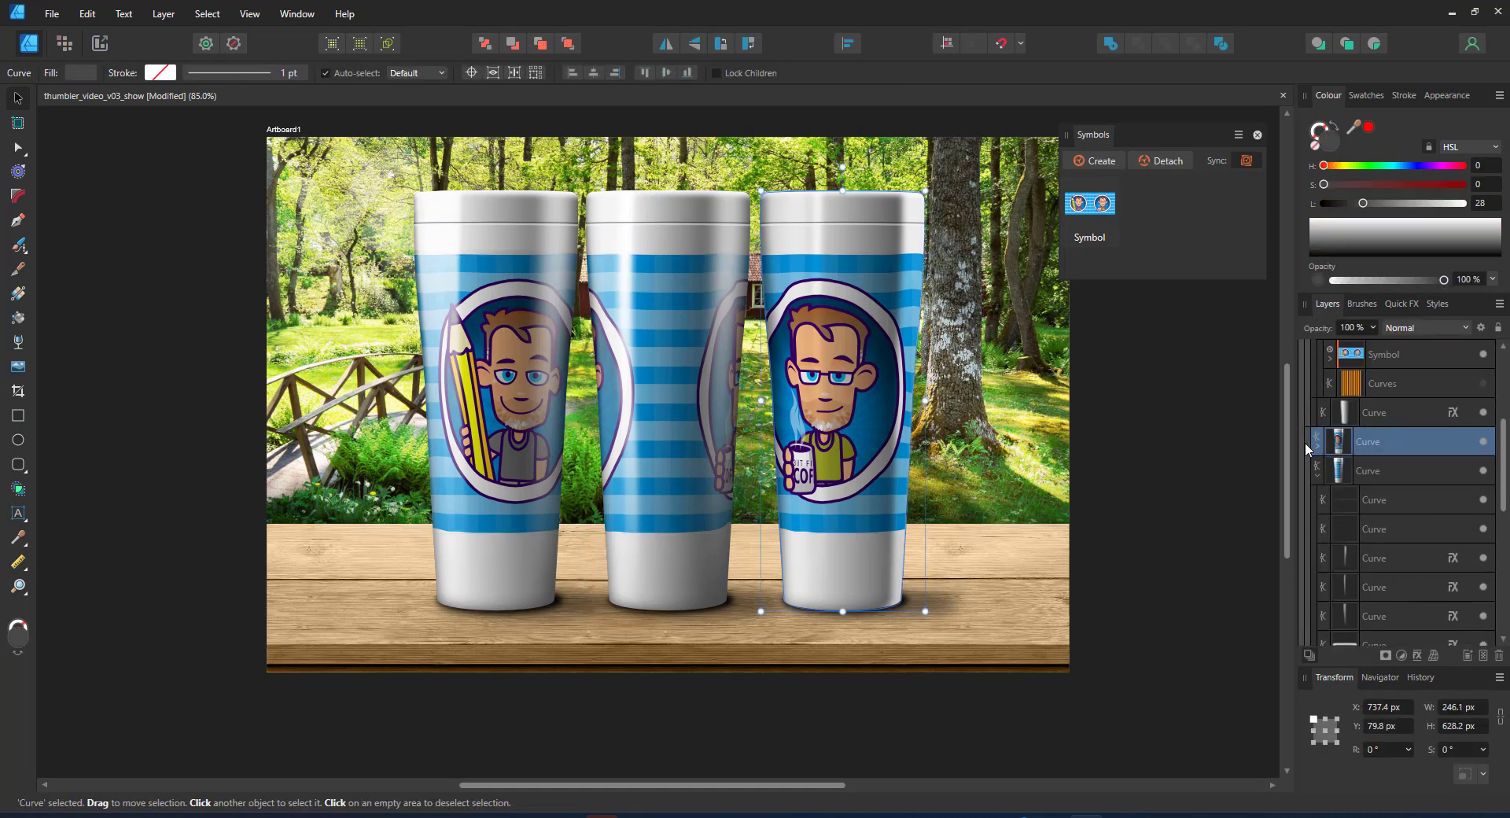
pyautogui.click(1317, 446)
pyautogui.click(1365, 472)
pyautogui.hotkey('ctrl', 'shift', '[')
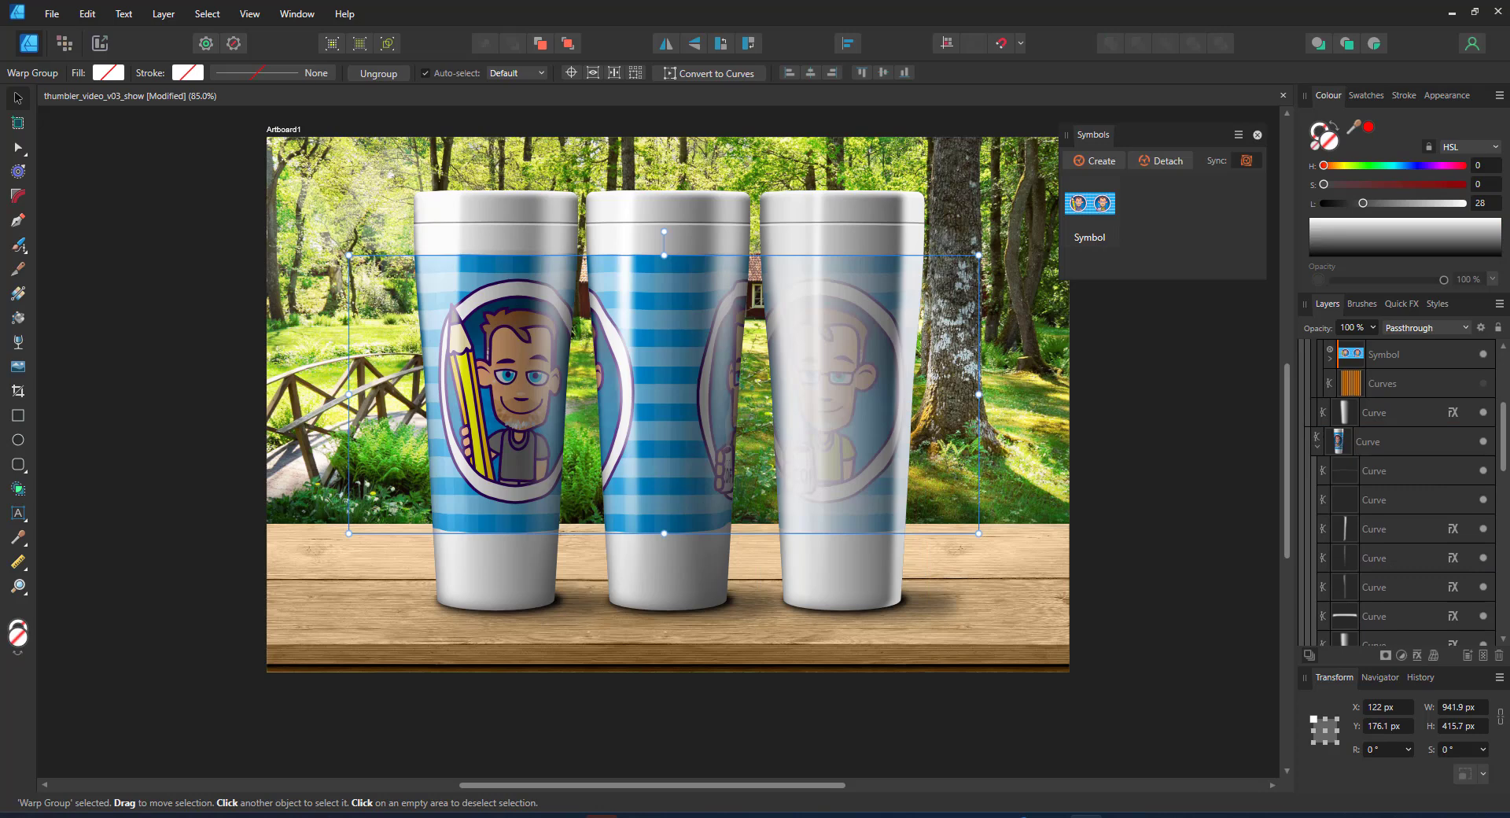
pyautogui.click(1130, 445)
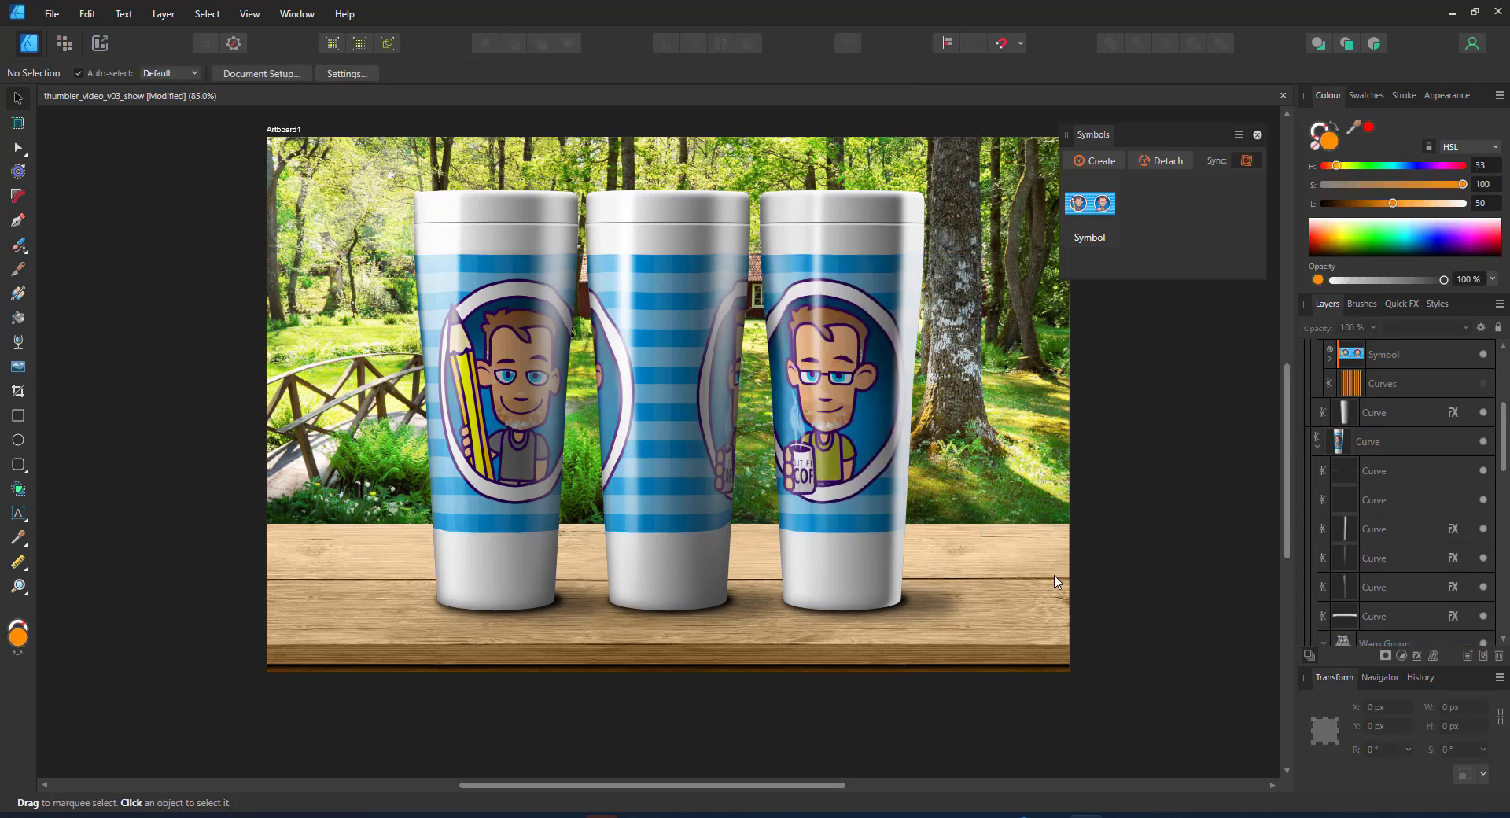
# Show the COFFEE text inside the Symbol and recolour its background Rectangle green with HSL 94, 100, 36
pyautogui.scroll(1, 1055, 582)
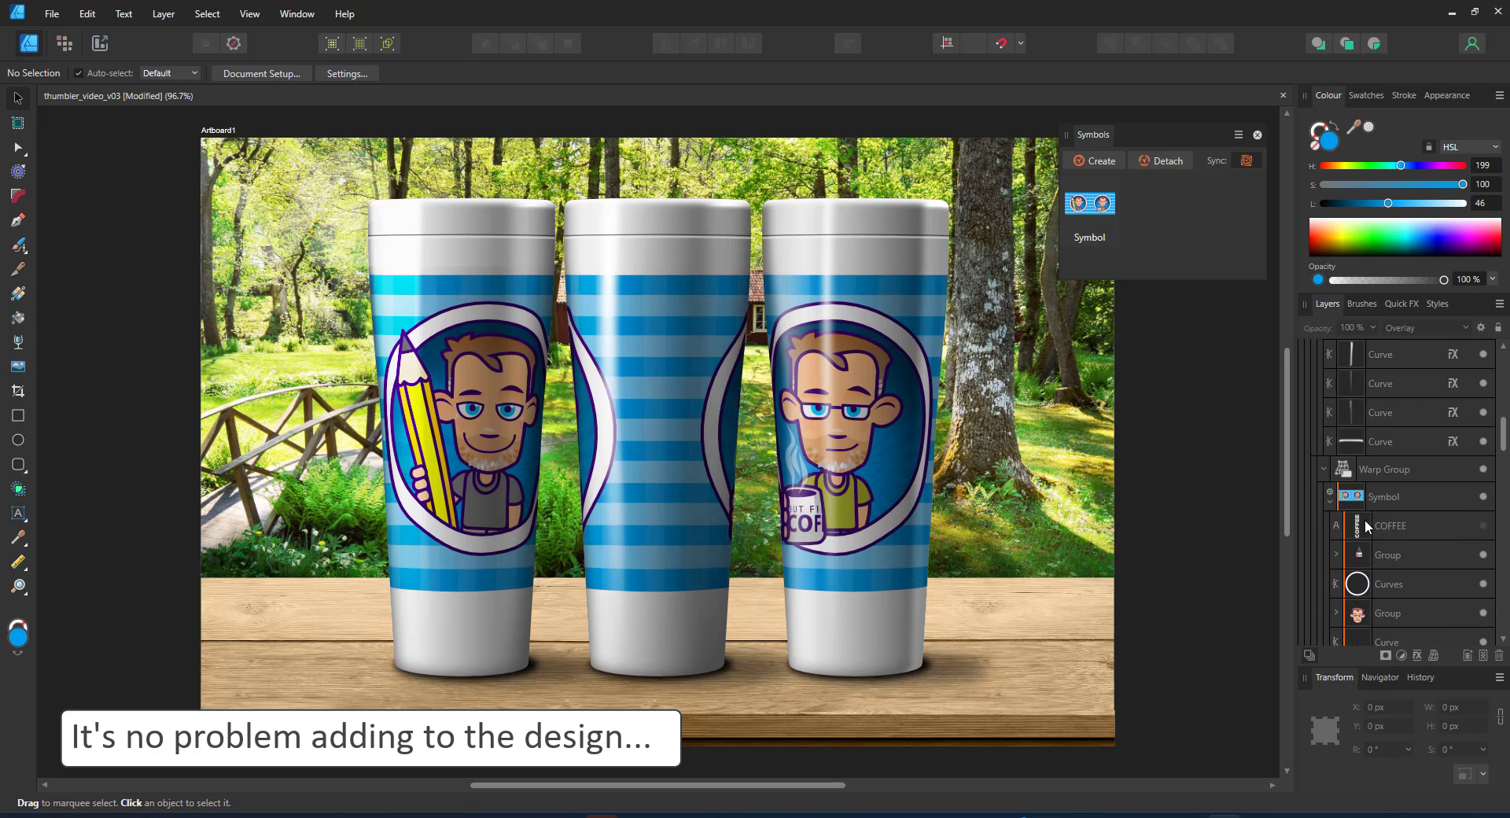
pyautogui.click(1484, 526)
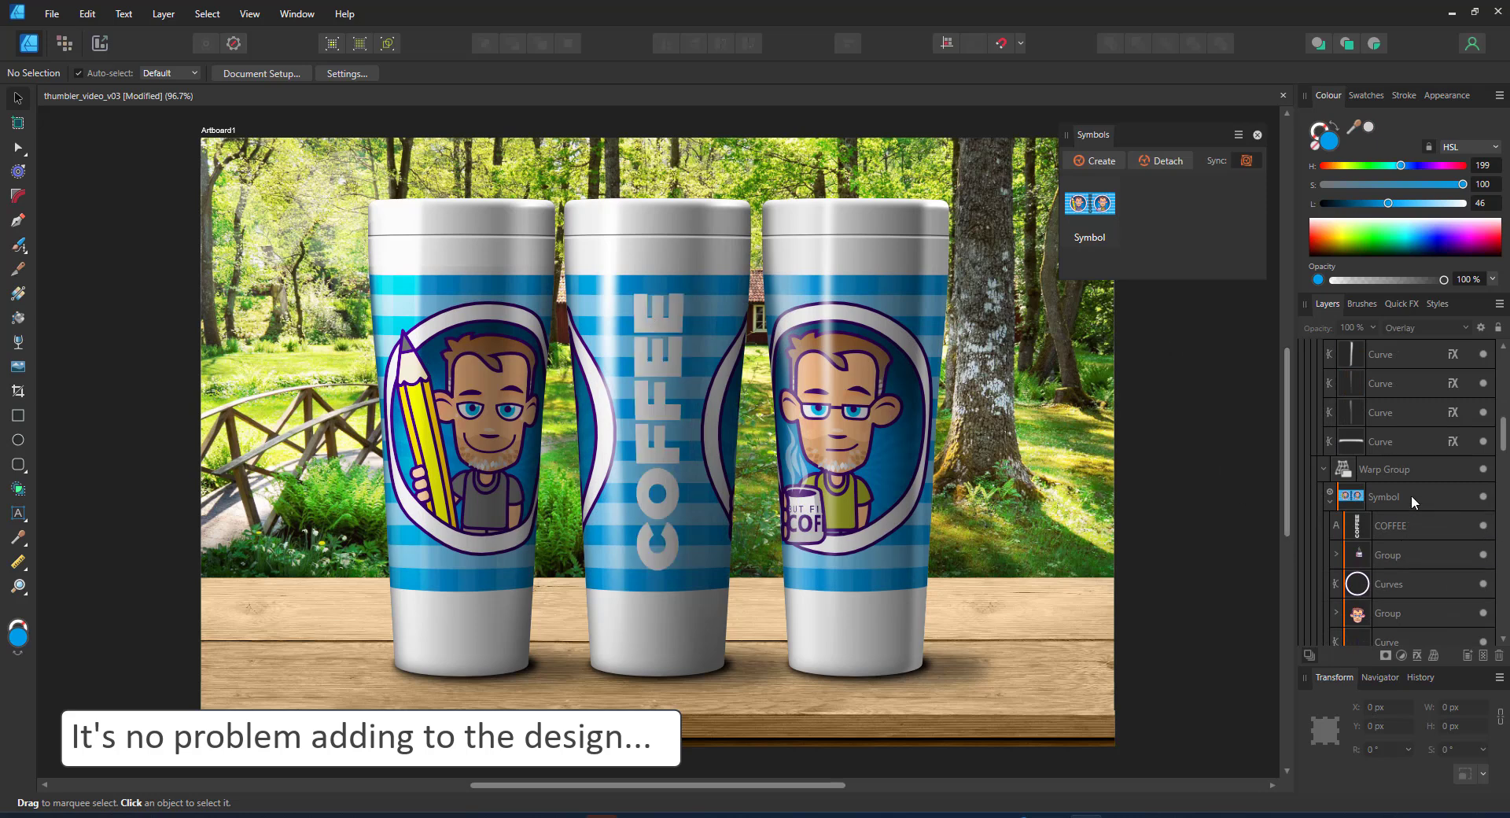
pyautogui.scroll(-5, 1412, 494)
pyautogui.click(1388, 503)
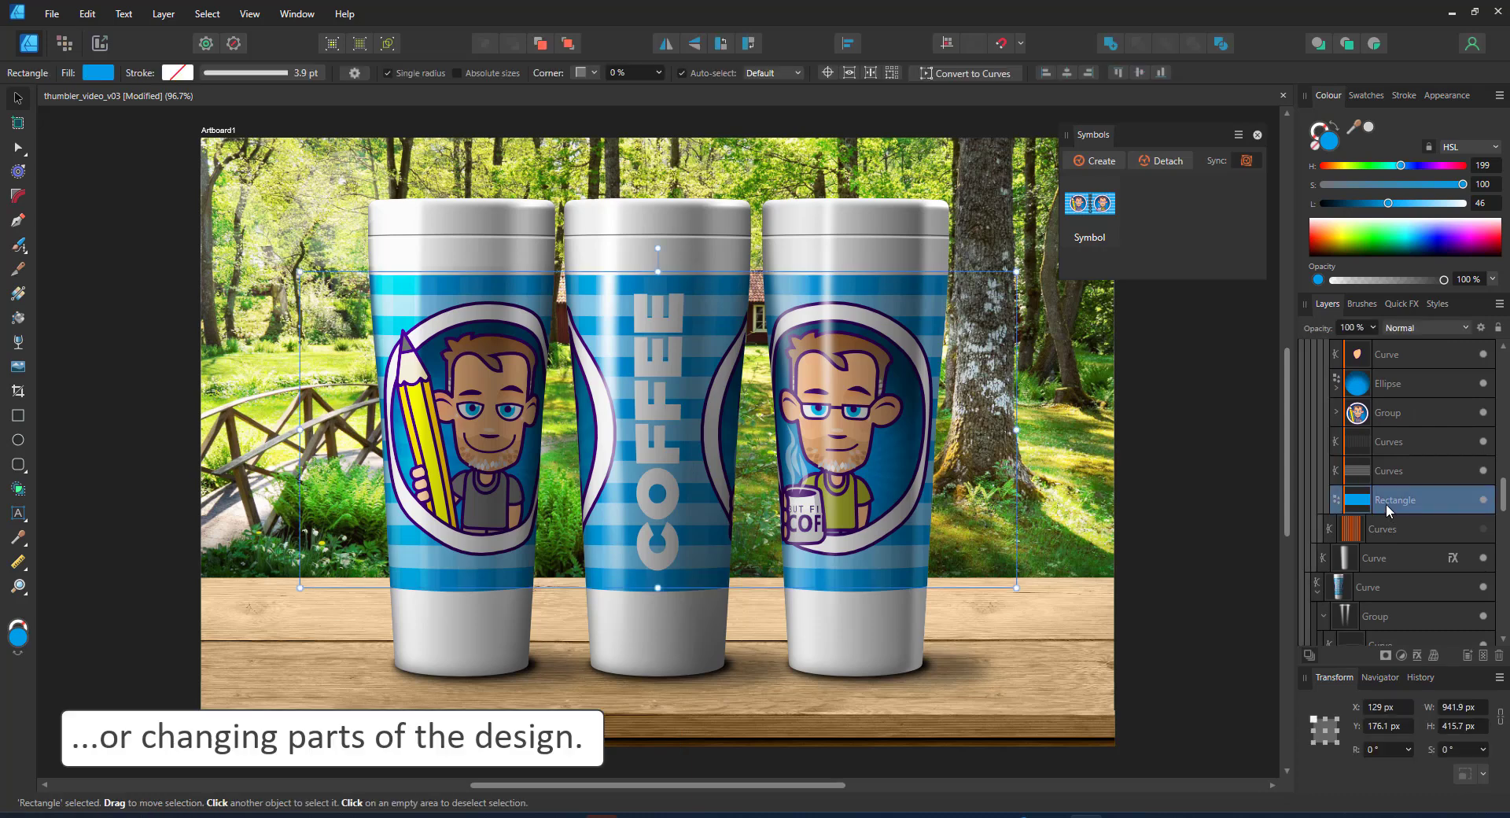
pyautogui.click(1359, 166)
pyautogui.click(1373, 203)
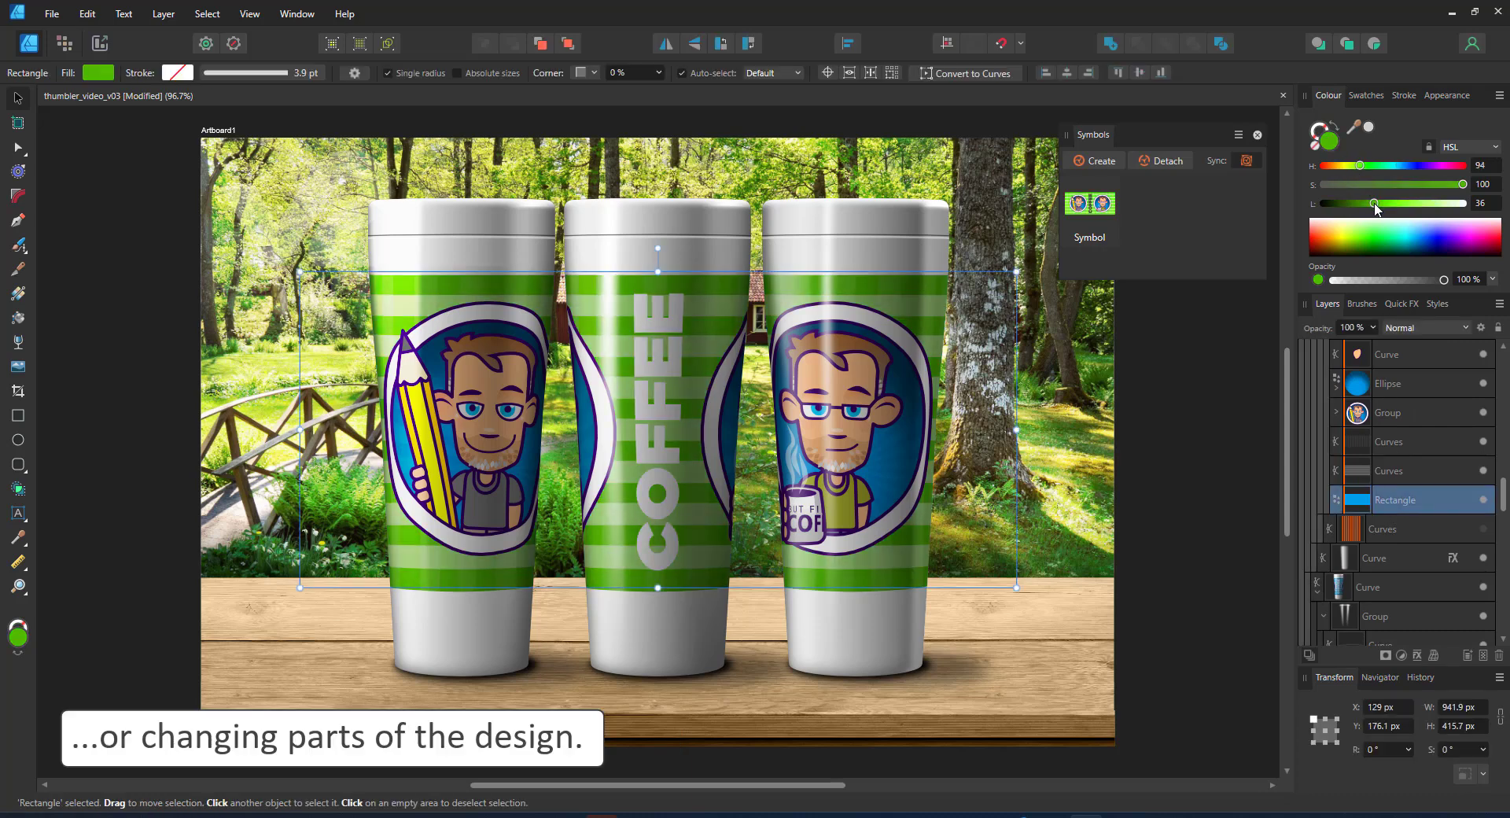
pyautogui.click(1237, 560)
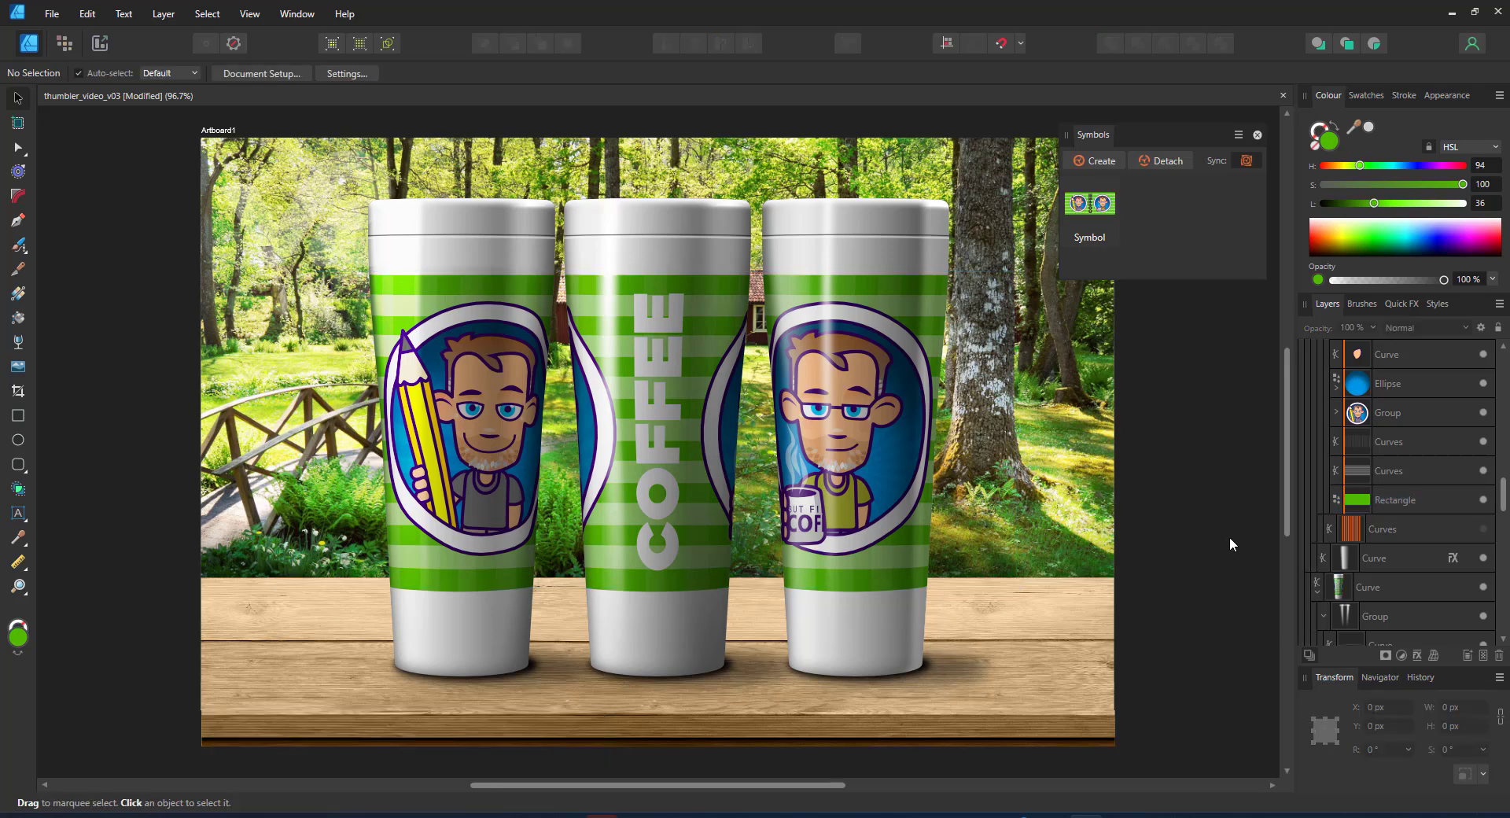
# Swap the Symbol's artwork for the bg landscape layer across all three tumblers, and deselect it
pyautogui.scroll(-5, 1462, 483)
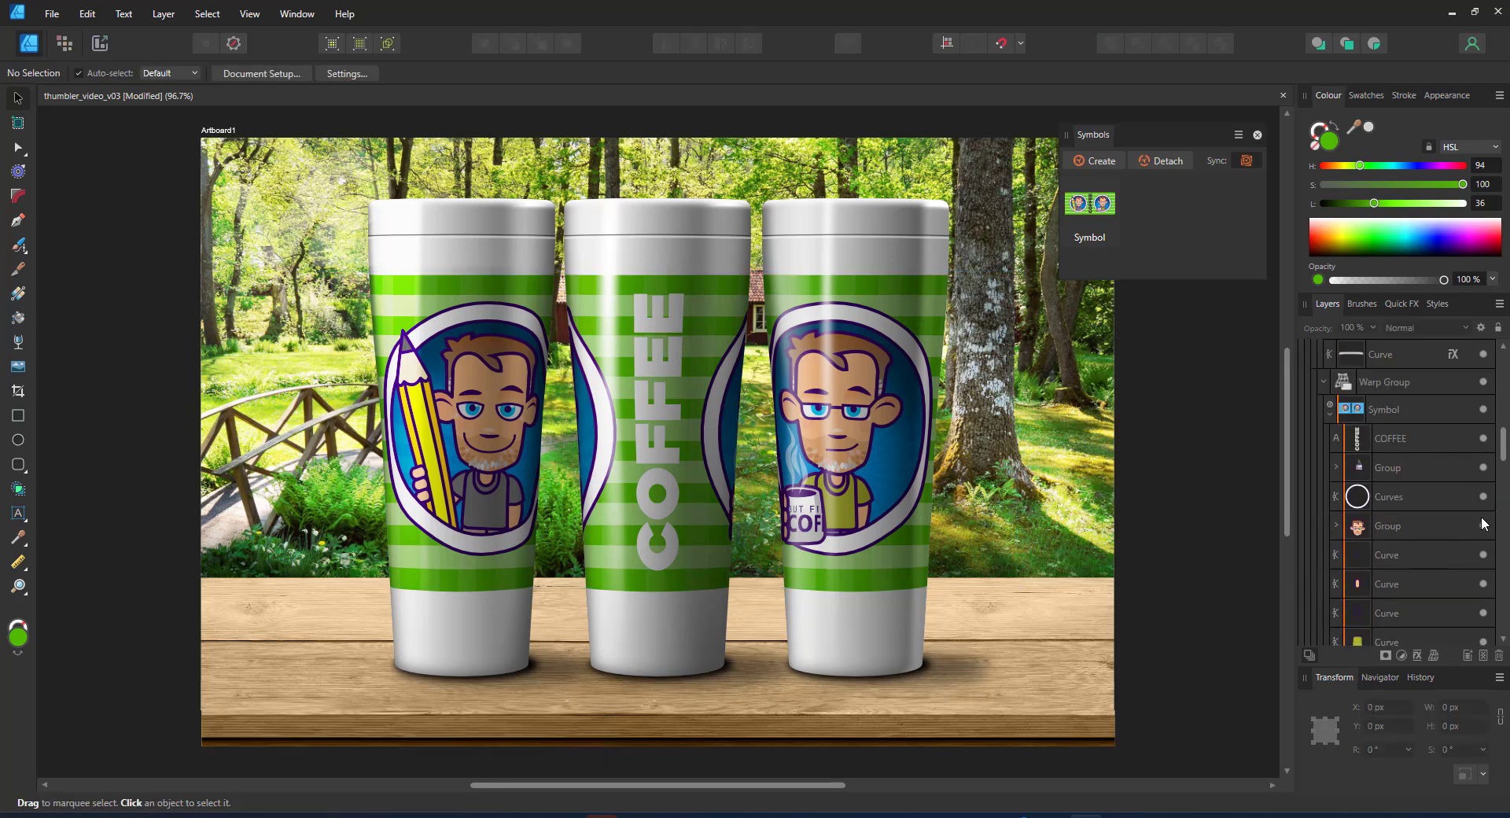
pyautogui.click(1391, 600)
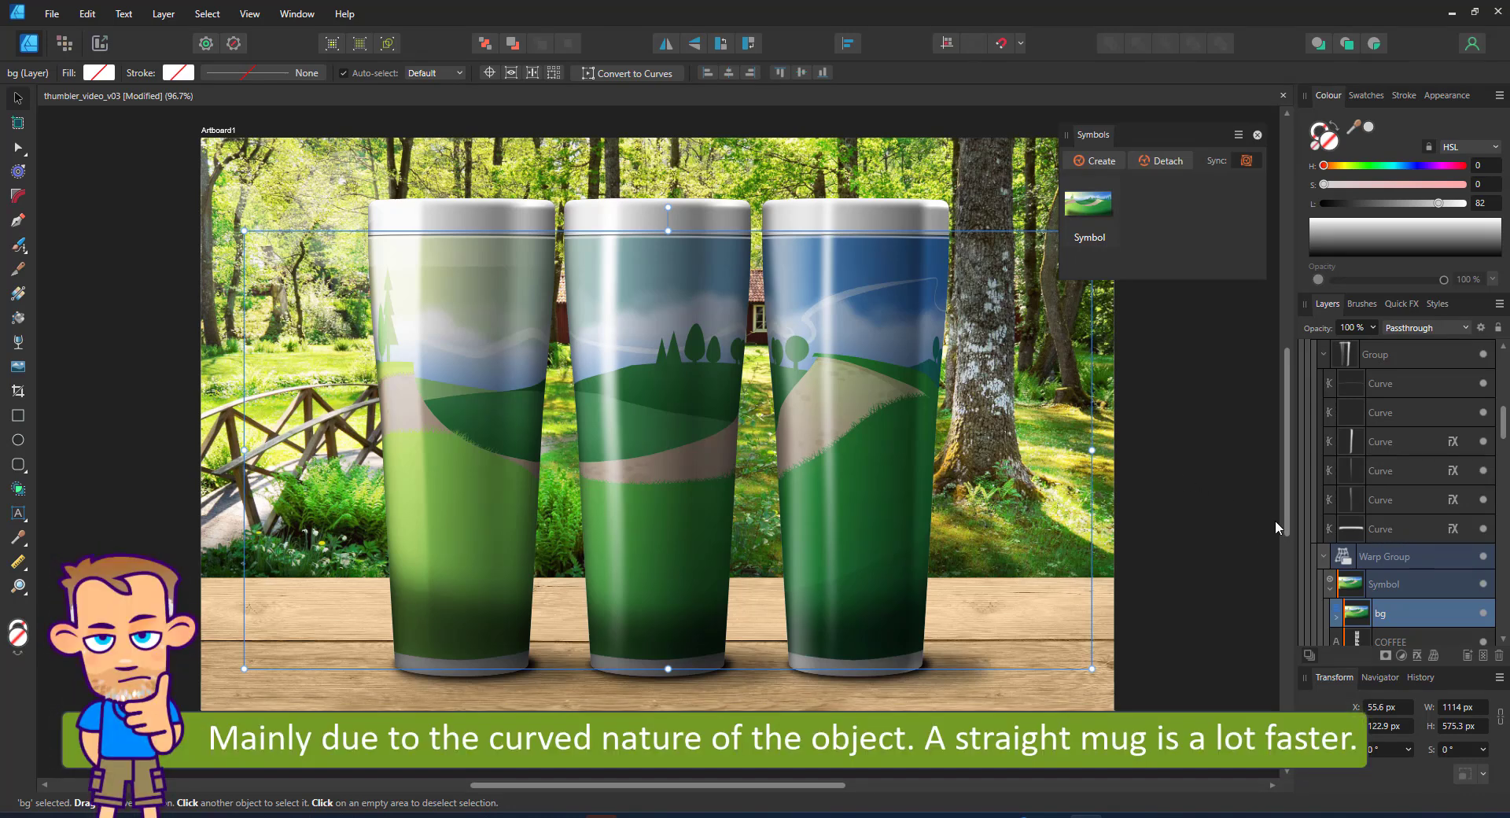
pyautogui.click(1275, 520)
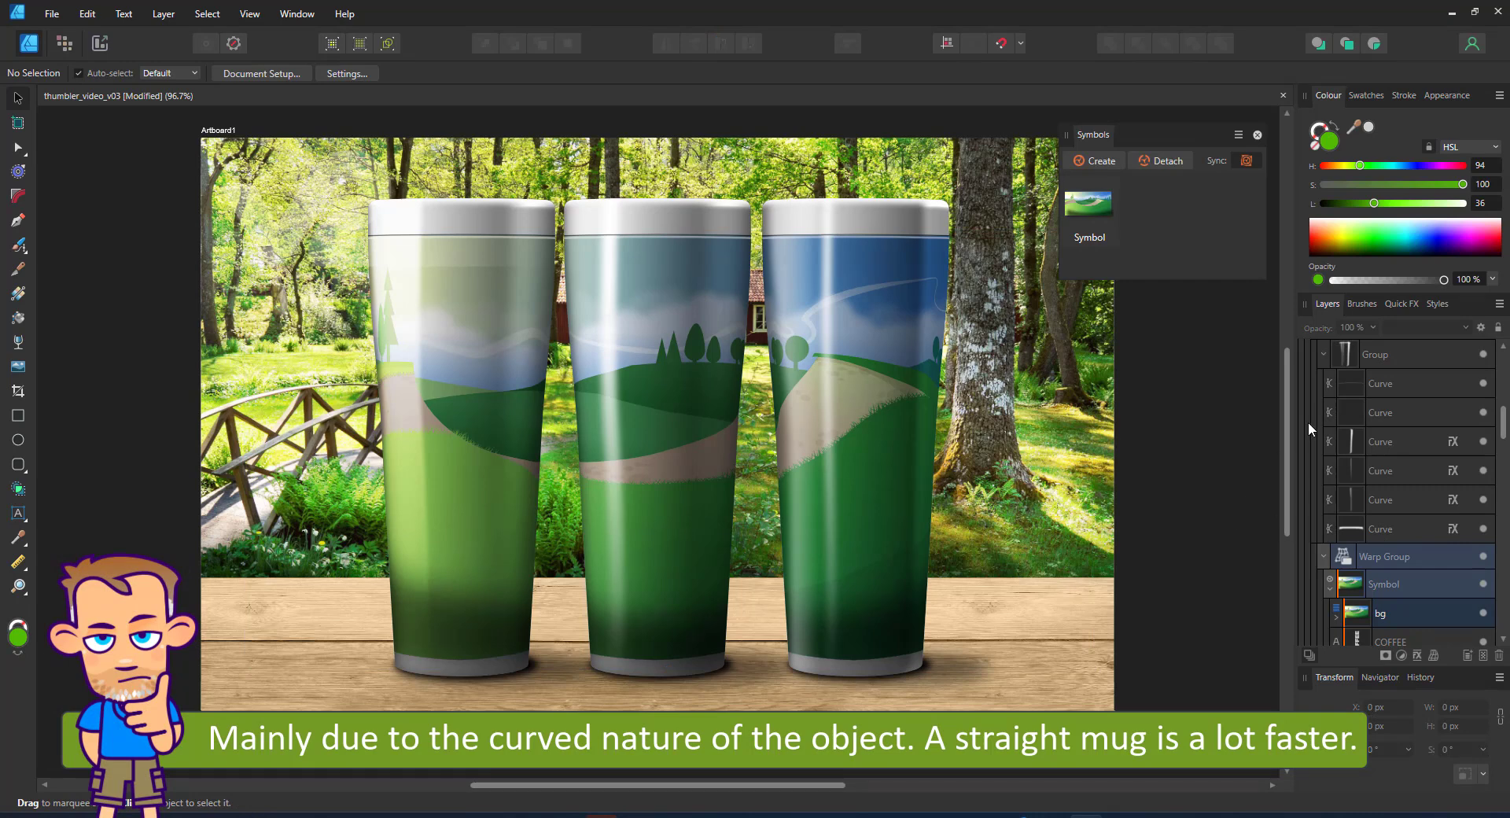